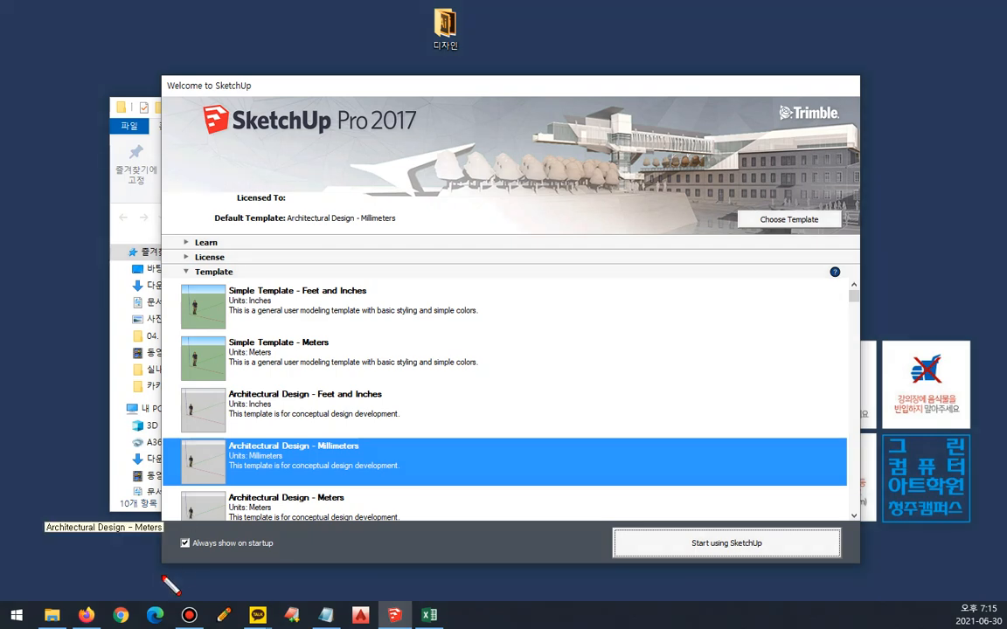
Step: Review the Simple Template and Architectural Design entries in the template list, comparing their measurement units
drag(166, 554, 276, 550)
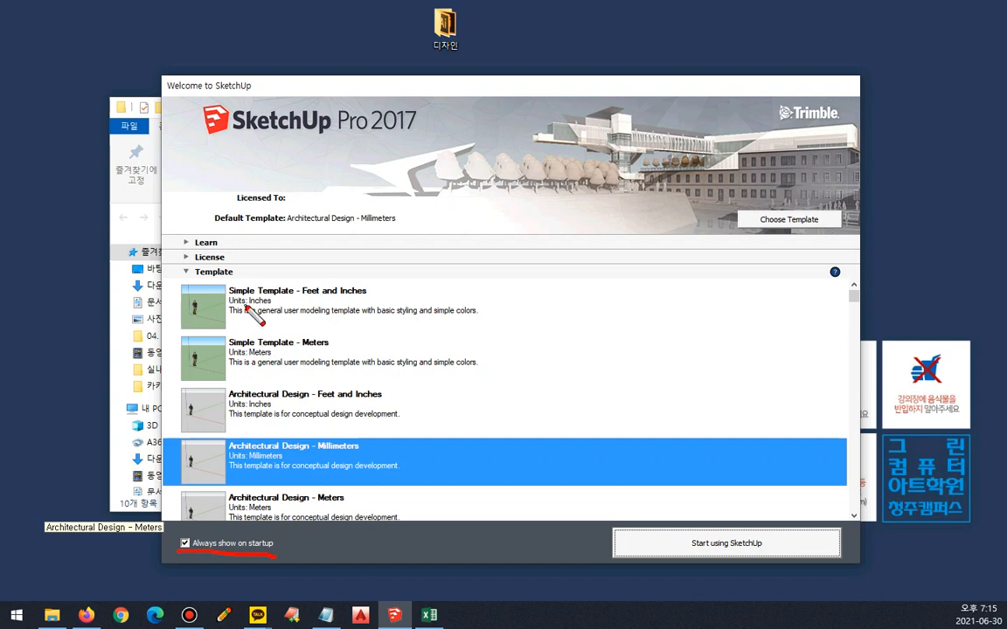
drag(229, 300, 362, 299)
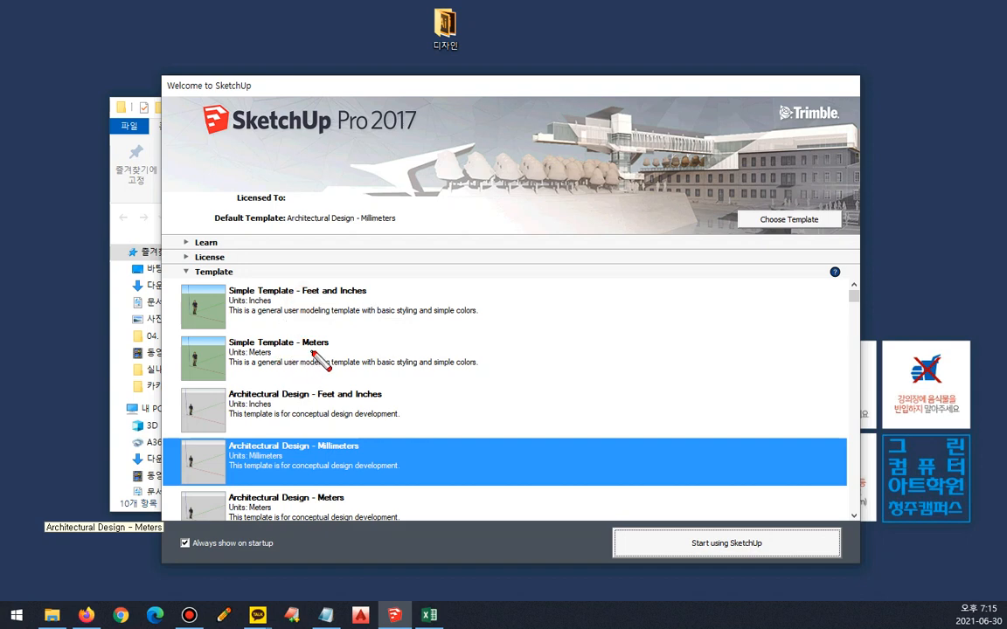
drag(301, 351, 357, 350)
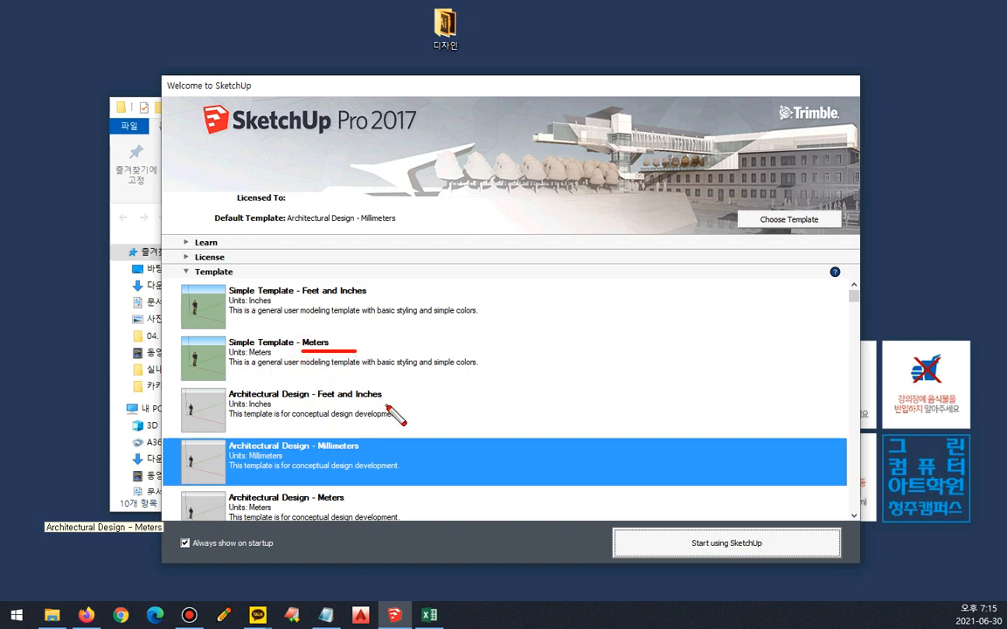
drag(229, 405, 306, 404)
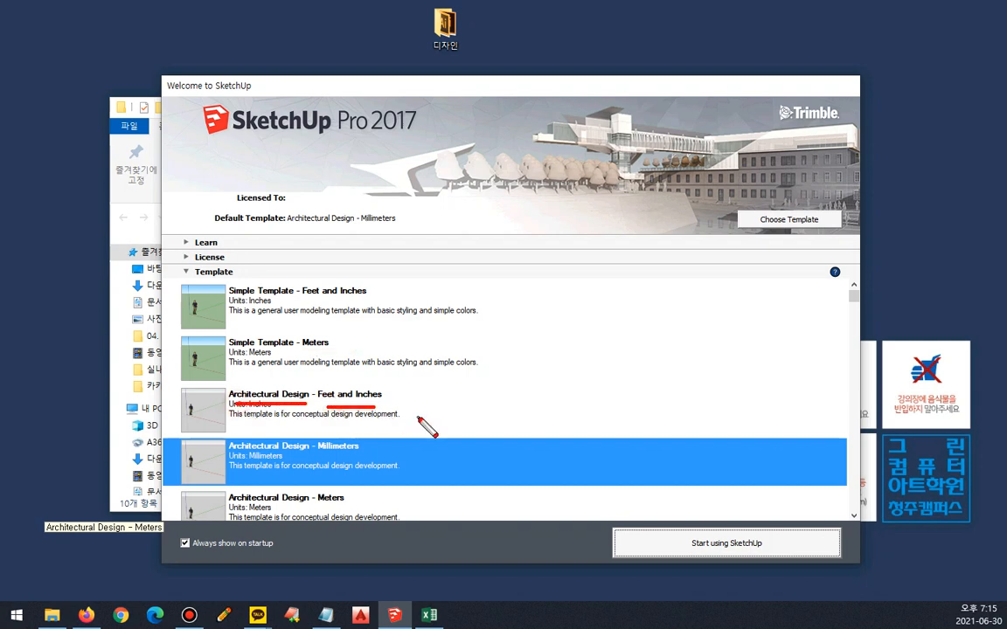
scroll(417, 422, down, 3)
scroll(418, 421, up, 2)
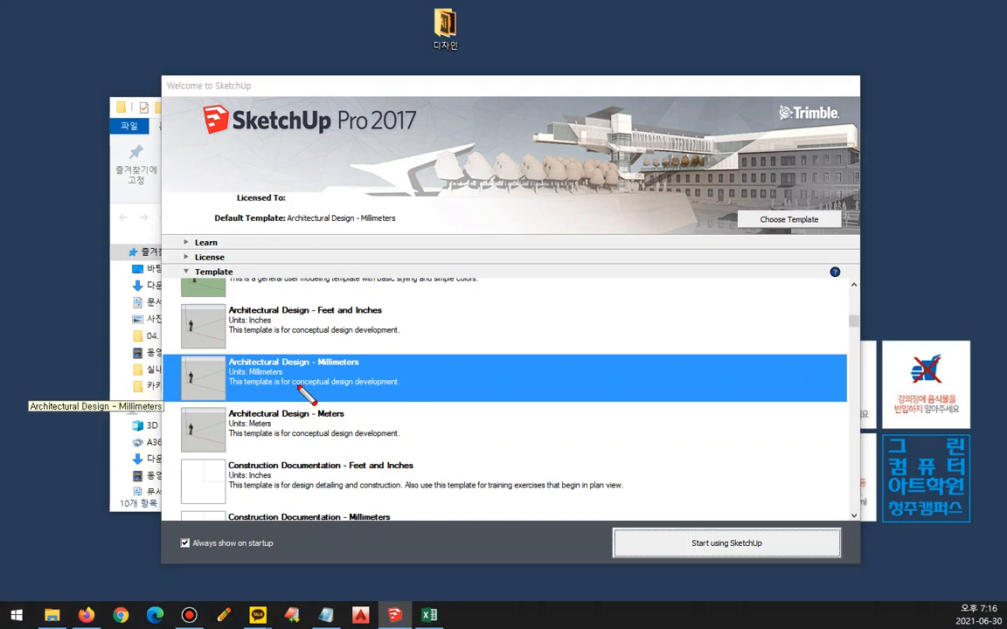
mouse_move(225, 374)
mouse_down()
mouse_move(313, 375)
mouse_move(343, 355)
mouse_move(359, 378)
mouse_move(339, 391)
mouse_up()
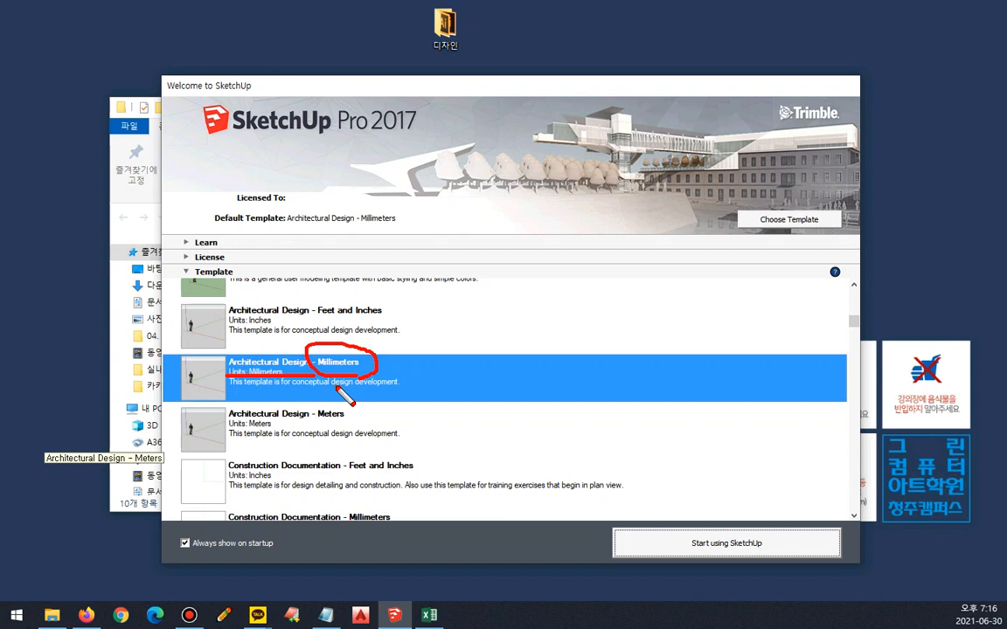
scroll(401, 389, up, 2)
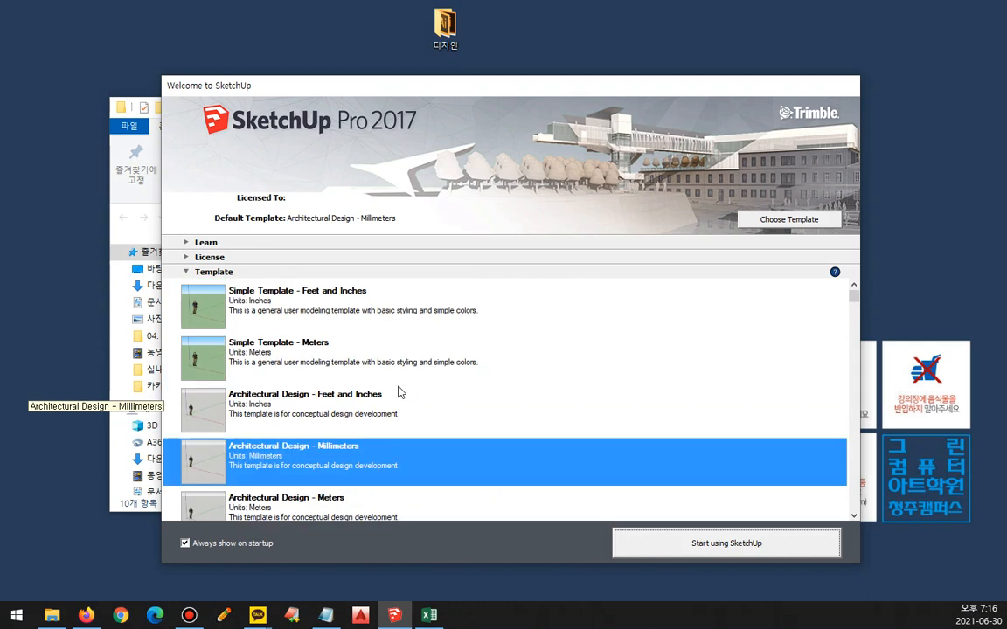
mouse_move(354, 280)
mouse_down()
mouse_move(289, 288)
mouse_move(367, 293)
mouse_move(374, 307)
mouse_up()
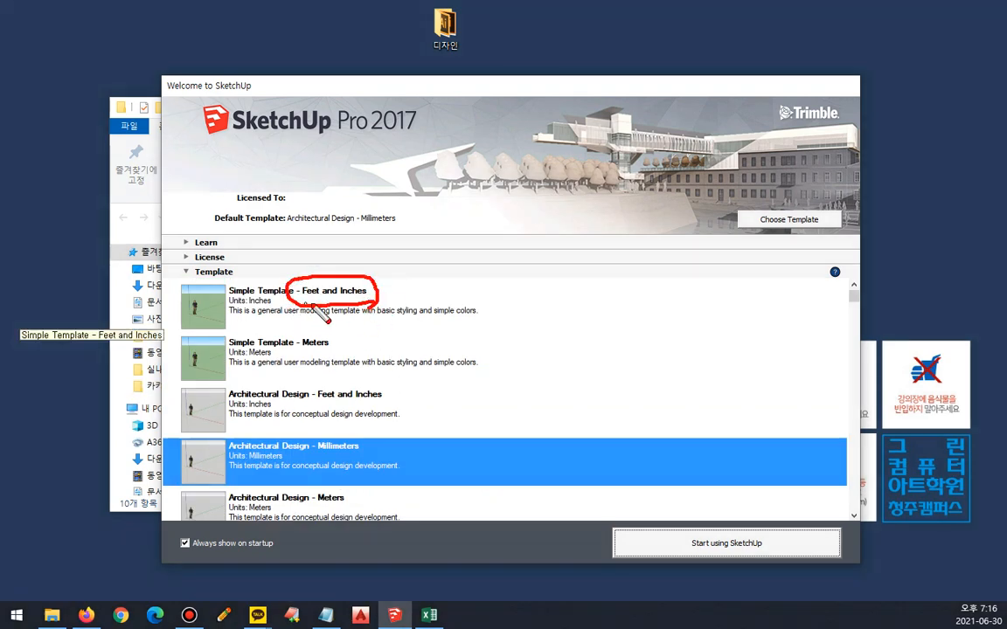
drag(265, 305, 369, 307)
mouse_move(330, 354)
mouse_down()
mouse_move(341, 377)
mouse_move(330, 371)
mouse_up()
mouse_move(367, 335)
mouse_down()
mouse_move(349, 348)
mouse_move(363, 351)
mouse_up()
key(Escape)
scroll(400, 386, down, 2)
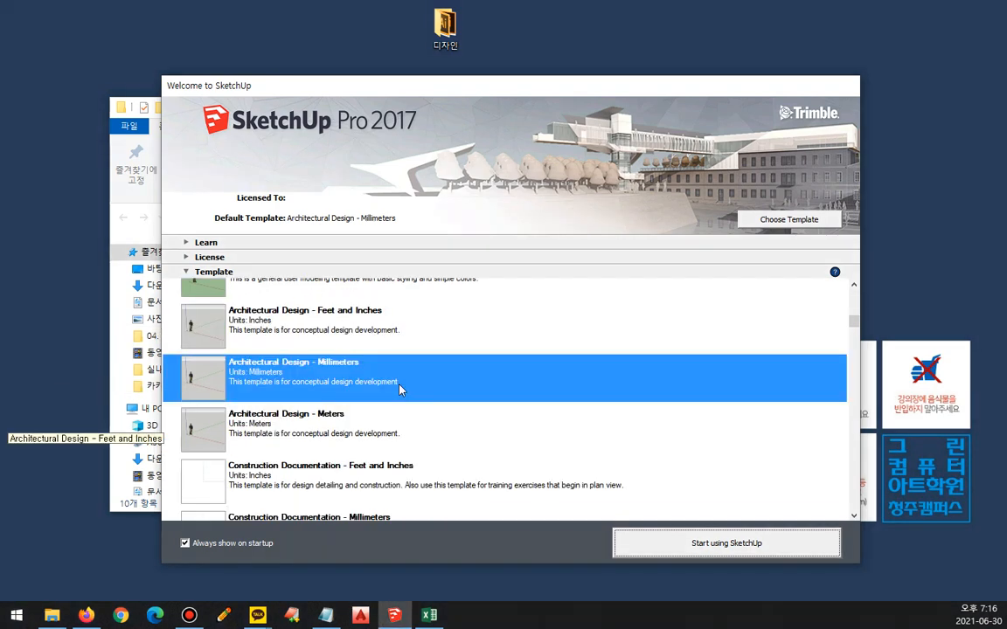
mouse_move(222, 374)
mouse_down()
mouse_move(306, 375)
mouse_move(316, 353)
mouse_move(350, 344)
mouse_move(367, 374)
mouse_move(407, 368)
mouse_up()
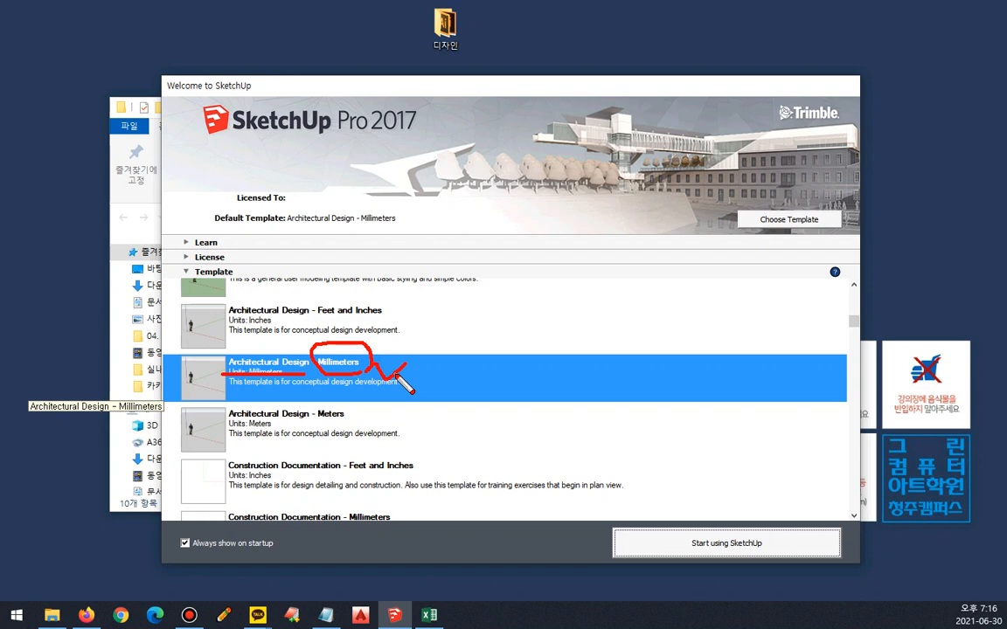
key(Escape)
Step: Examine the Construction Documentation, Urban Planning, Landscape Architecture, Woodworking, Interior and Production Design, and 3D Printing templates, comparing their purposes and units
scroll(396, 375, down, 2)
scroll(402, 390, down, 2)
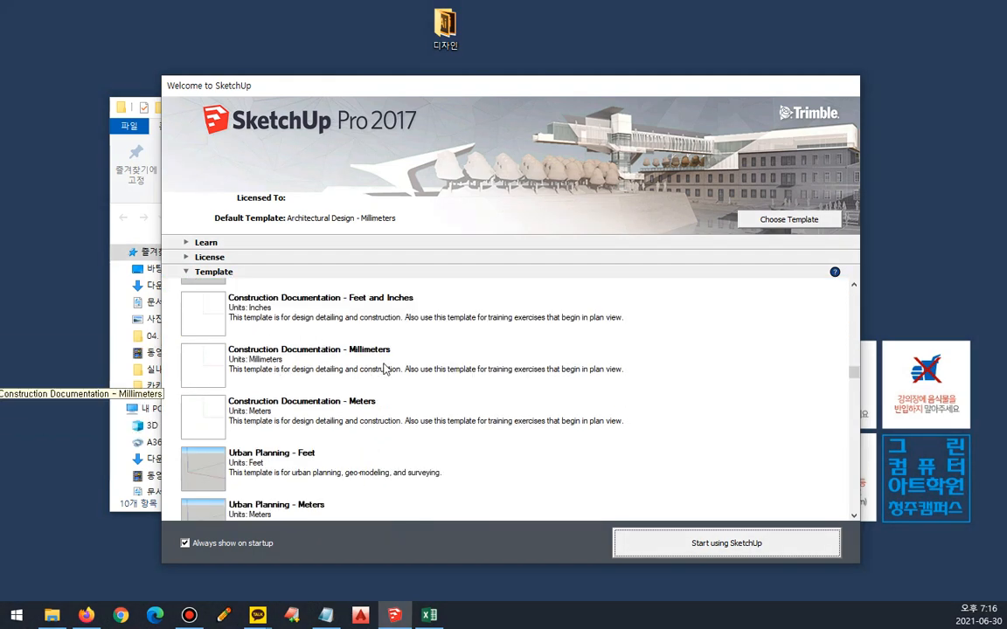
key(ctrl+2)
mouse_move(369, 338)
mouse_down()
mouse_move(336, 352)
mouse_move(376, 338)
mouse_move(448, 347)
mouse_up()
key(Escape)
scroll(438, 397, down, 4)
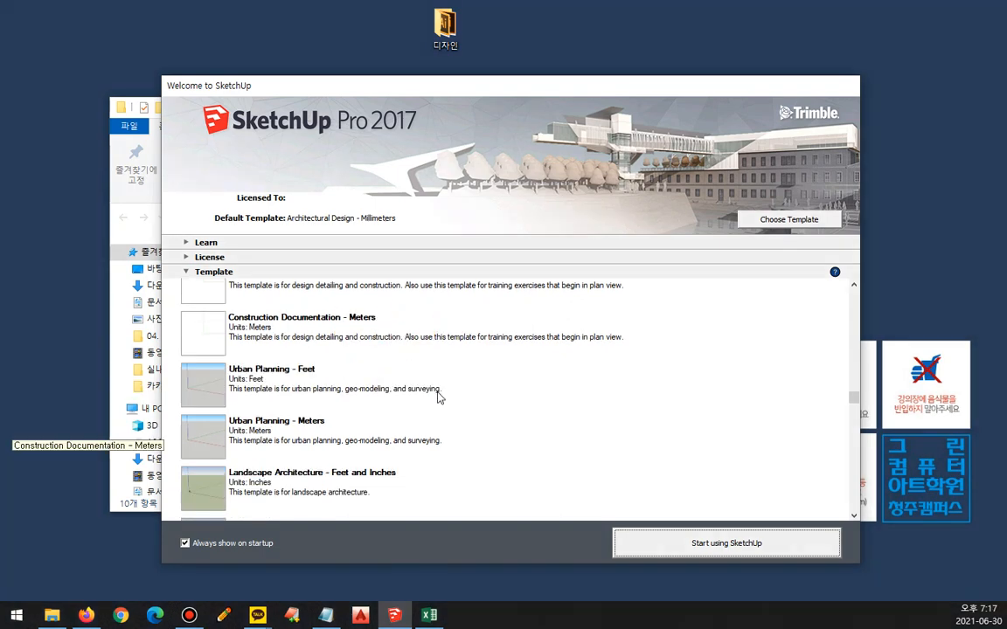
key(ctrl+2)
key(Escape)
scroll(438, 425, down, 3)
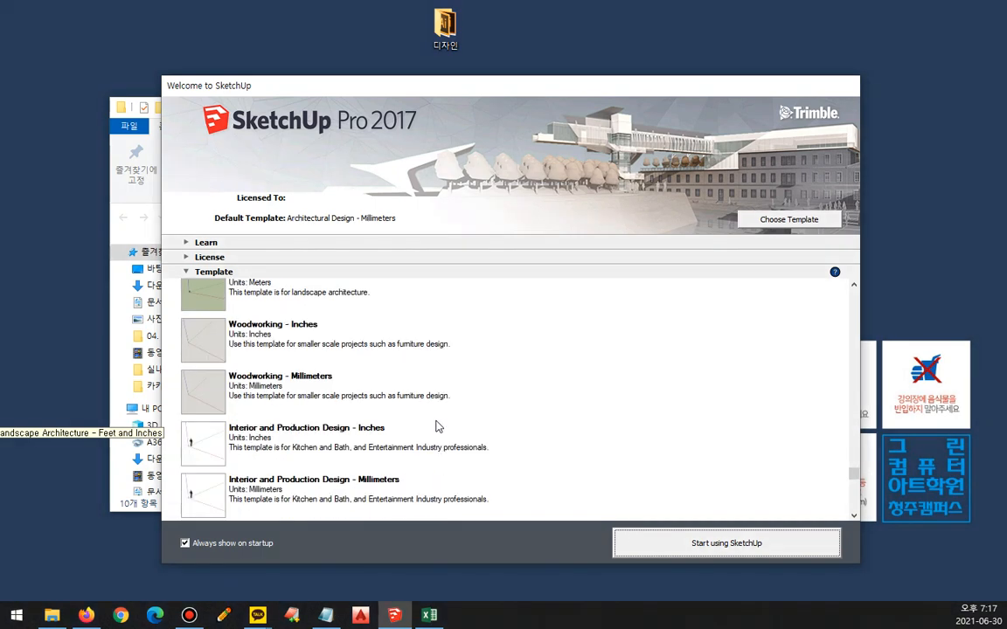
key(ctrl+2)
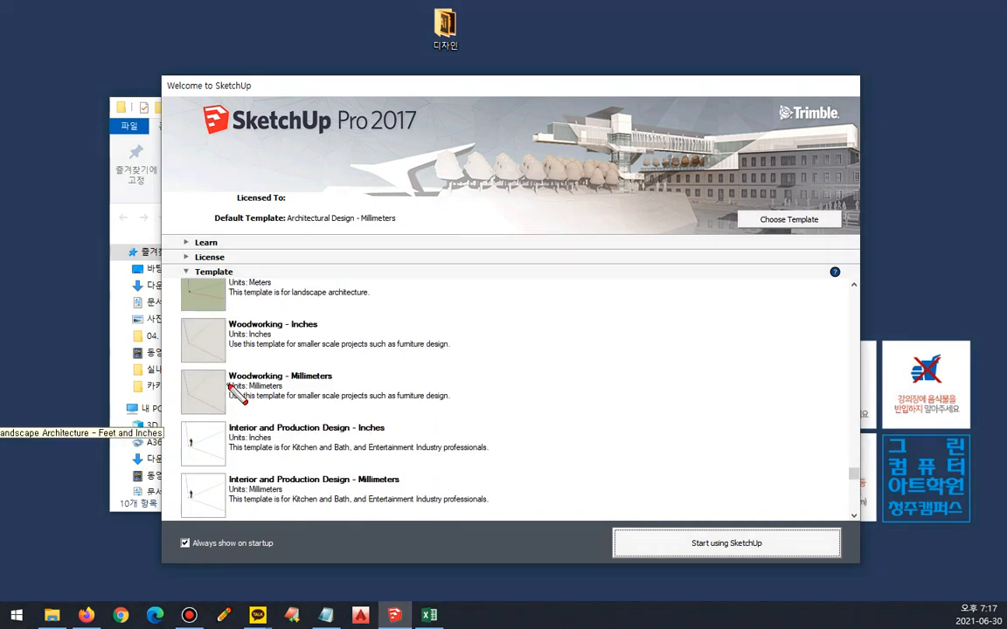
mouse_move(228, 386)
mouse_down()
mouse_move(388, 388)
mouse_move(404, 365)
mouse_up()
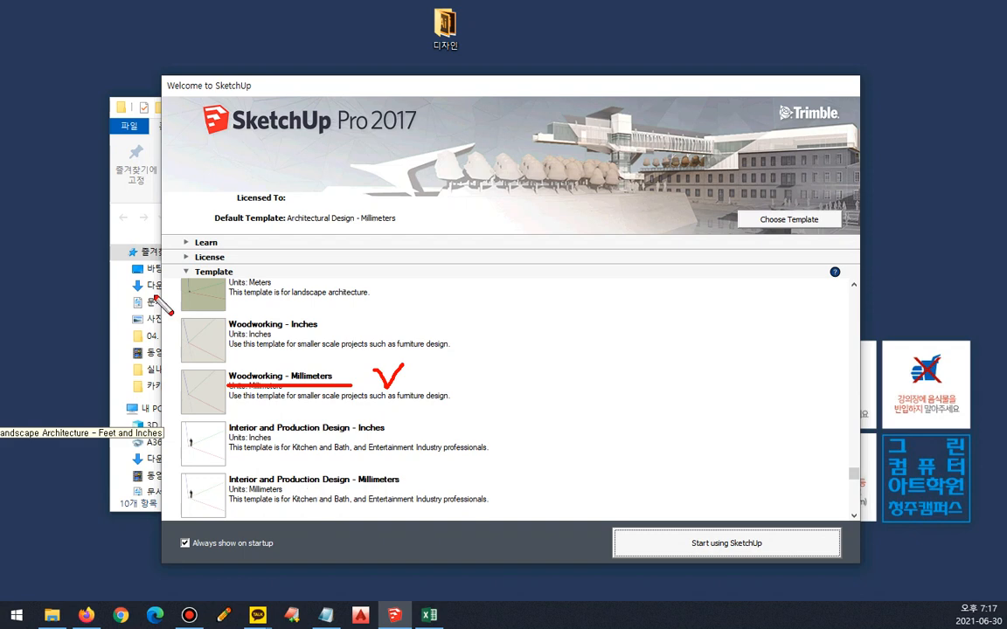
key(Escape)
scroll(325, 447, down, 2)
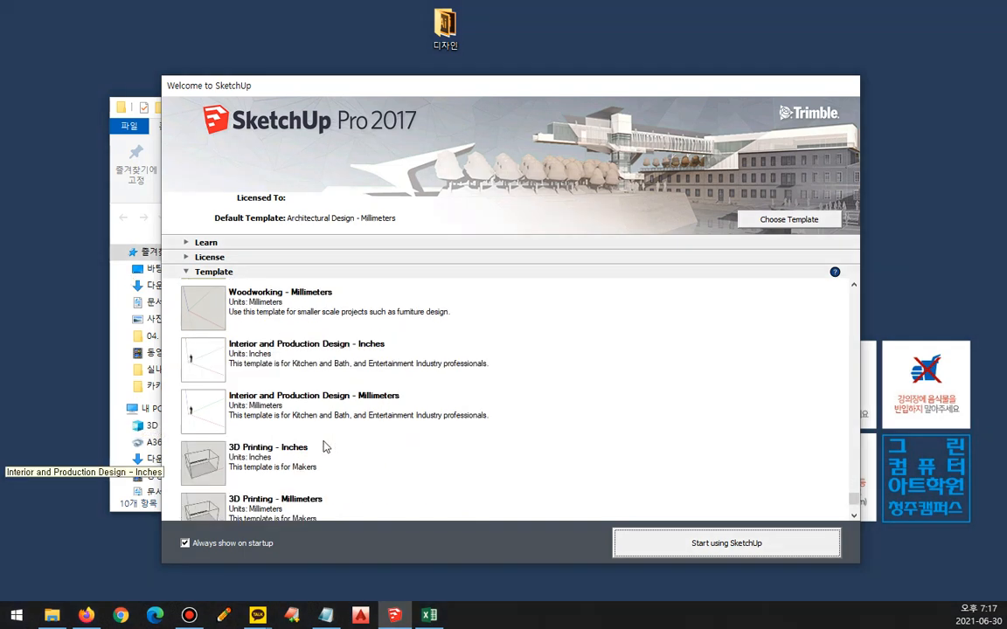
mouse_move(232, 406)
mouse_down()
mouse_move(423, 405)
mouse_move(475, 386)
mouse_up()
key(Escape)
scroll(391, 432, down, 1)
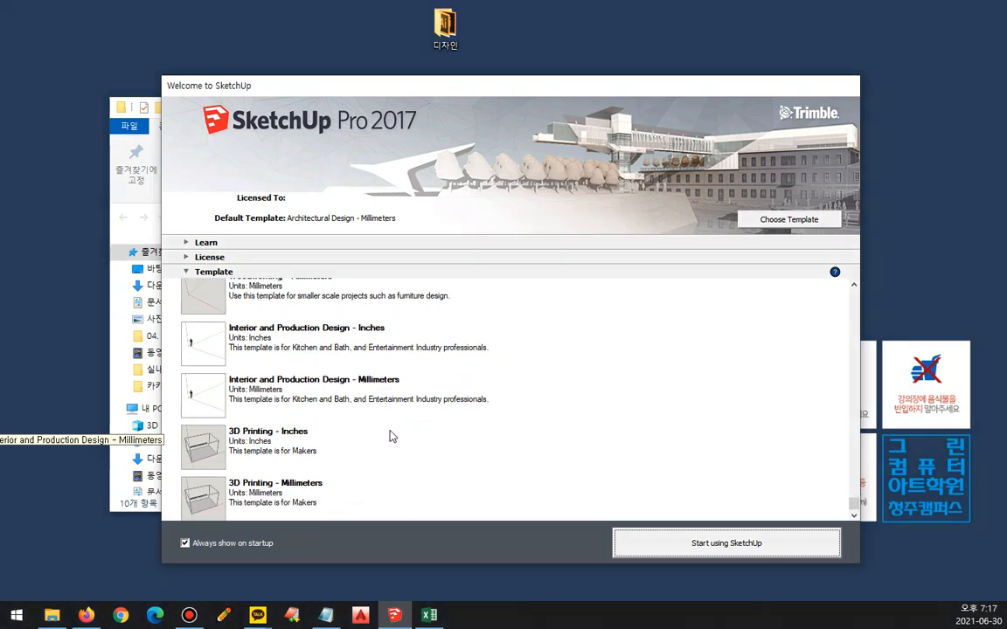
mouse_move(225, 493)
mouse_down()
mouse_move(340, 493)
mouse_move(368, 482)
mouse_up()
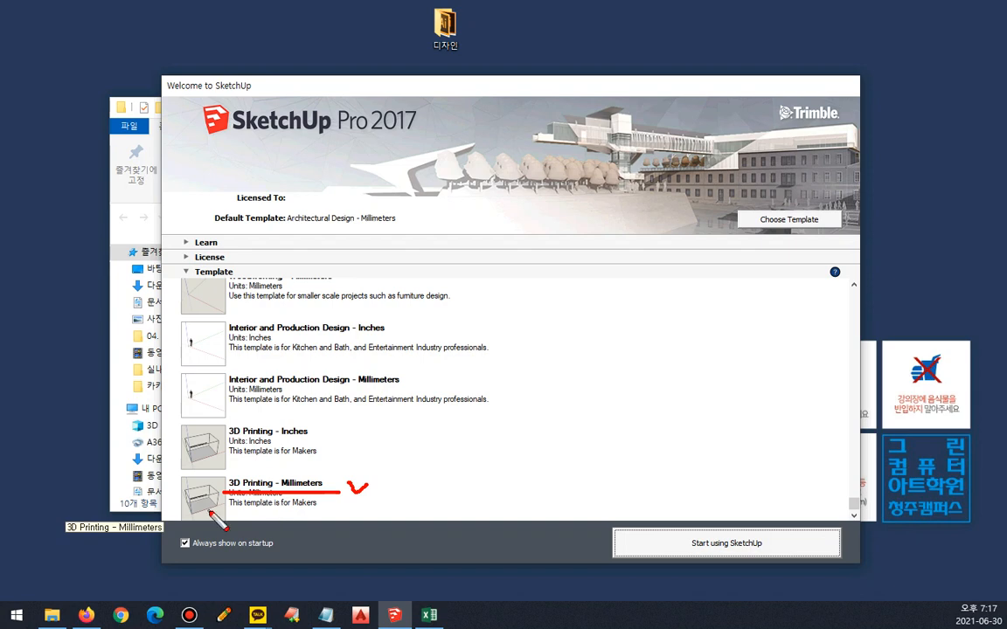
Step: Start a new model with the Architectural Design - Millimeters template and close the design shortcuts folder window
scroll(480, 439, up, 2)
scroll(480, 440, up, 8)
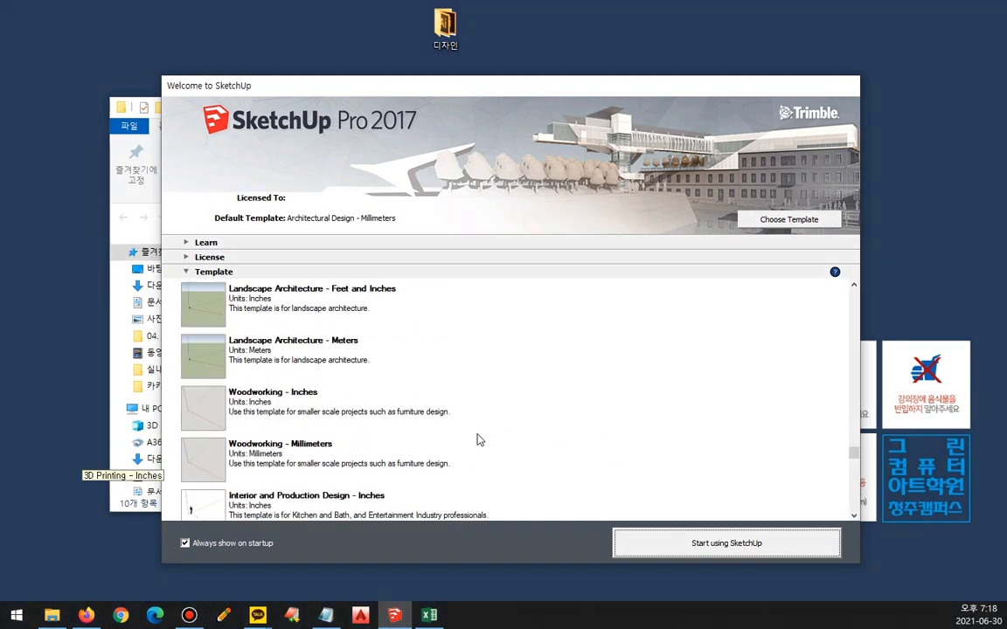
scroll(480, 440, up, 3)
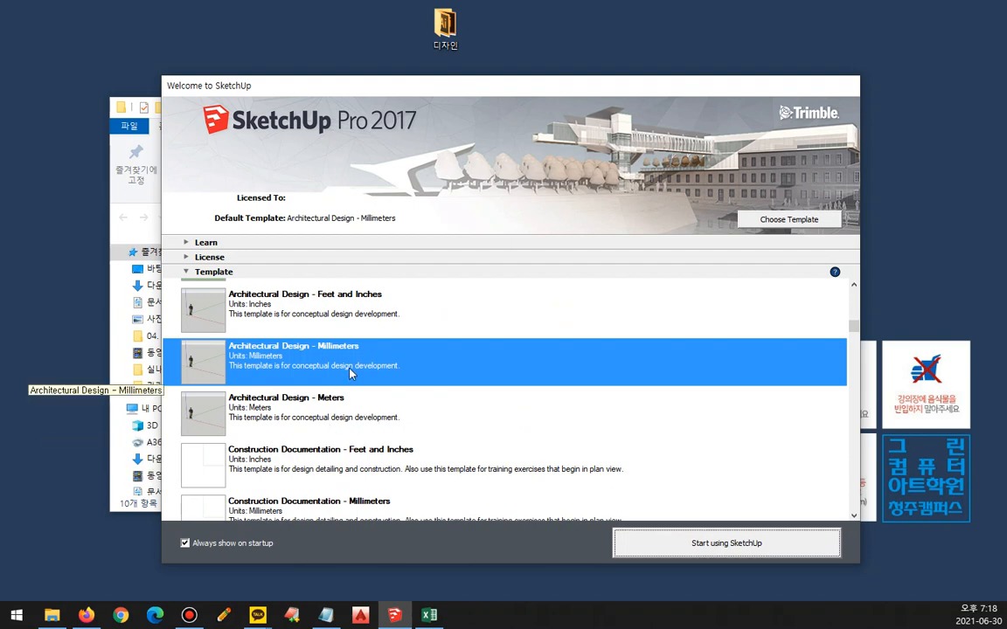
click(783, 548)
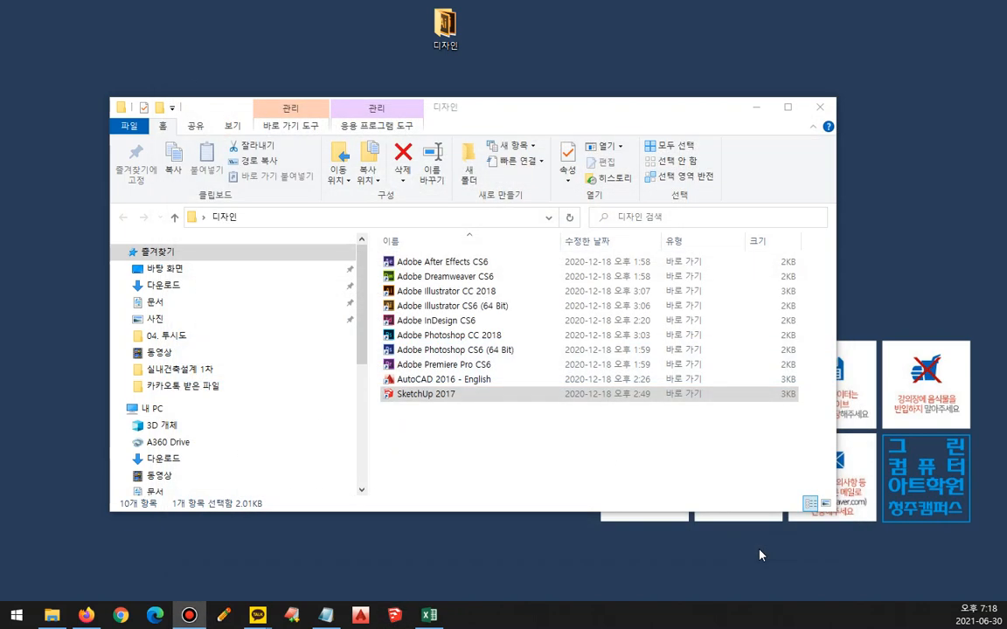
click(827, 106)
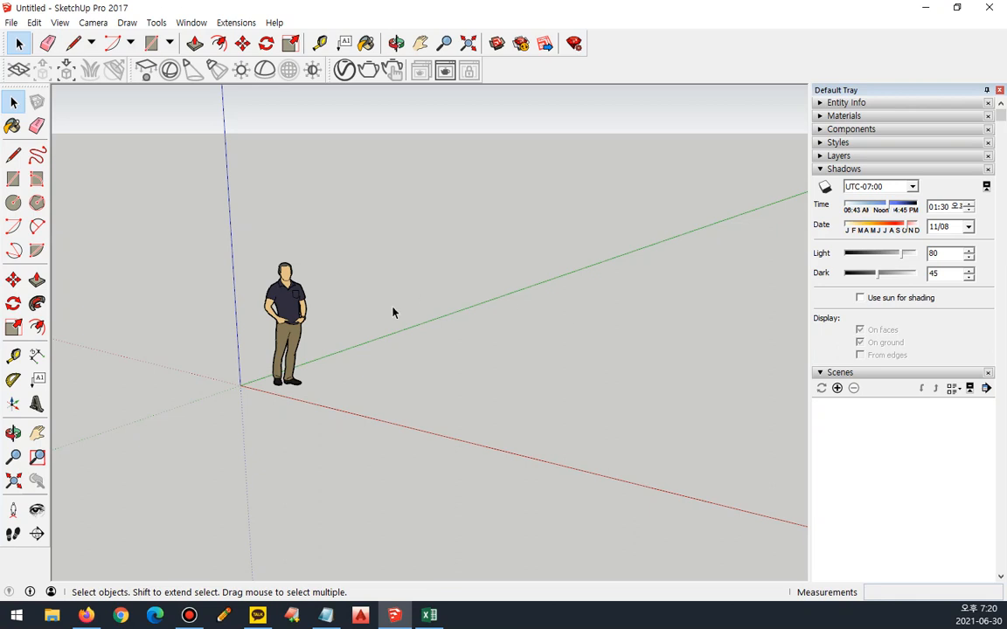
Step: Expand the Components section of the Default Tray to show the component collections
mouse_move(262, 402)
mouse_down()
mouse_move(246, 288)
mouse_move(331, 313)
mouse_move(272, 407)
mouse_up()
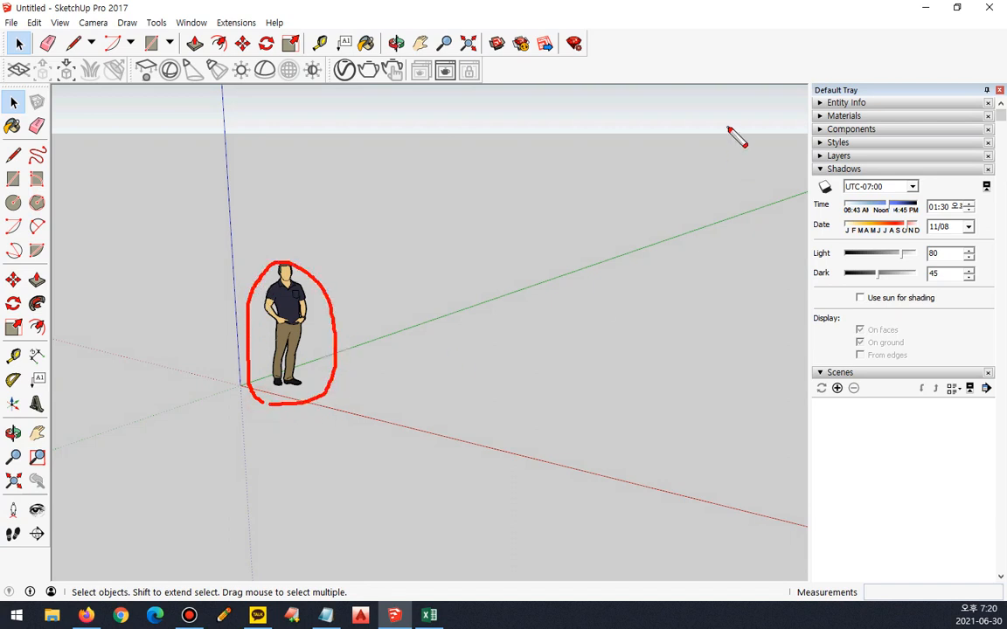
drag(872, 132, 829, 138)
key(Escape)
click(822, 130)
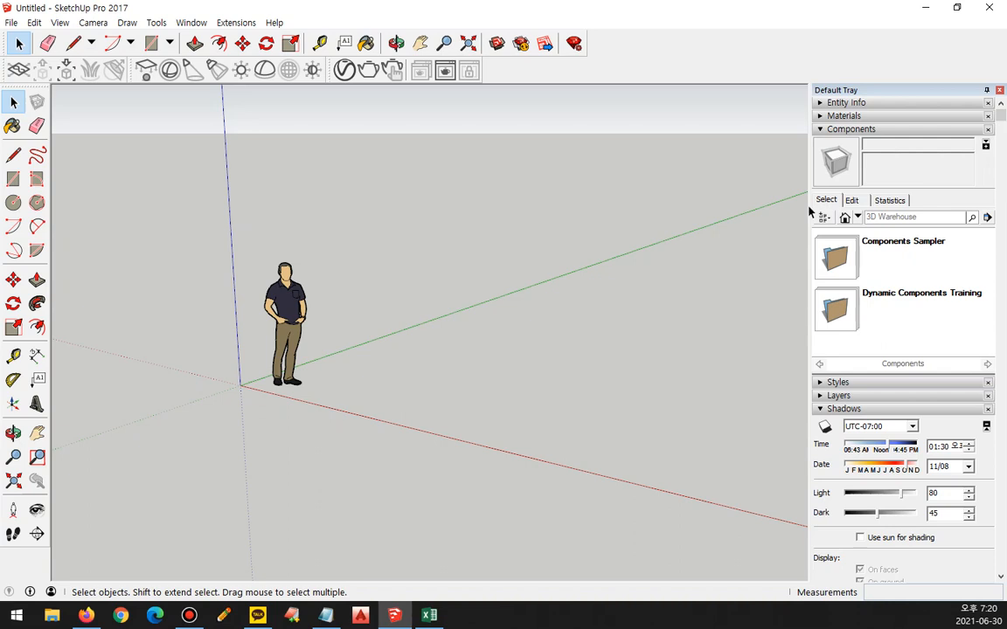
Step: Examine the standing figure and the directions of the red X, green Y and blue Z axes from several angles
middle_drag(209, 365, 677, 342)
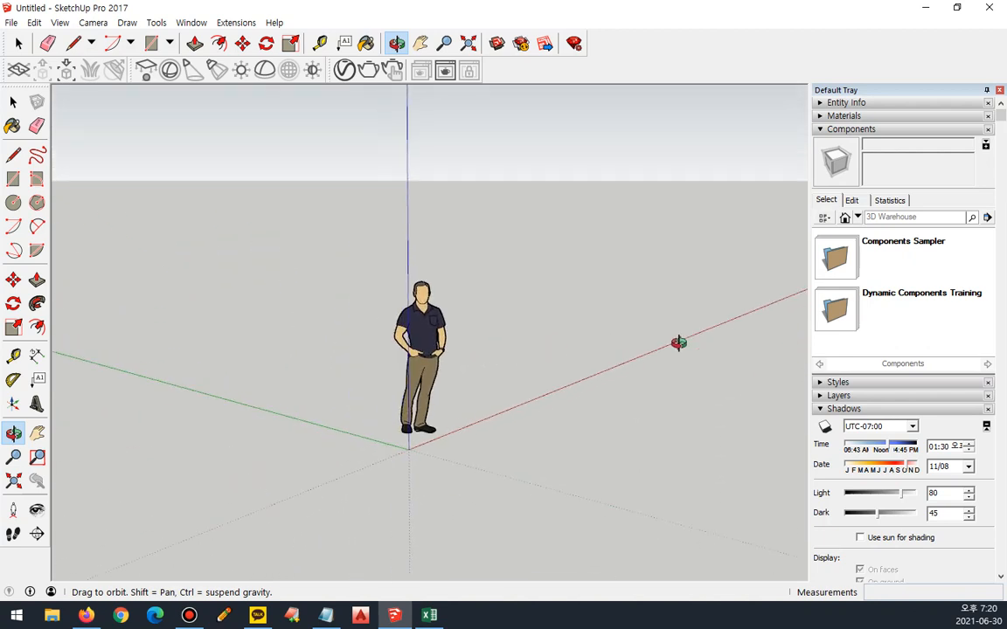
middle_drag(566, 357, 280, 508)
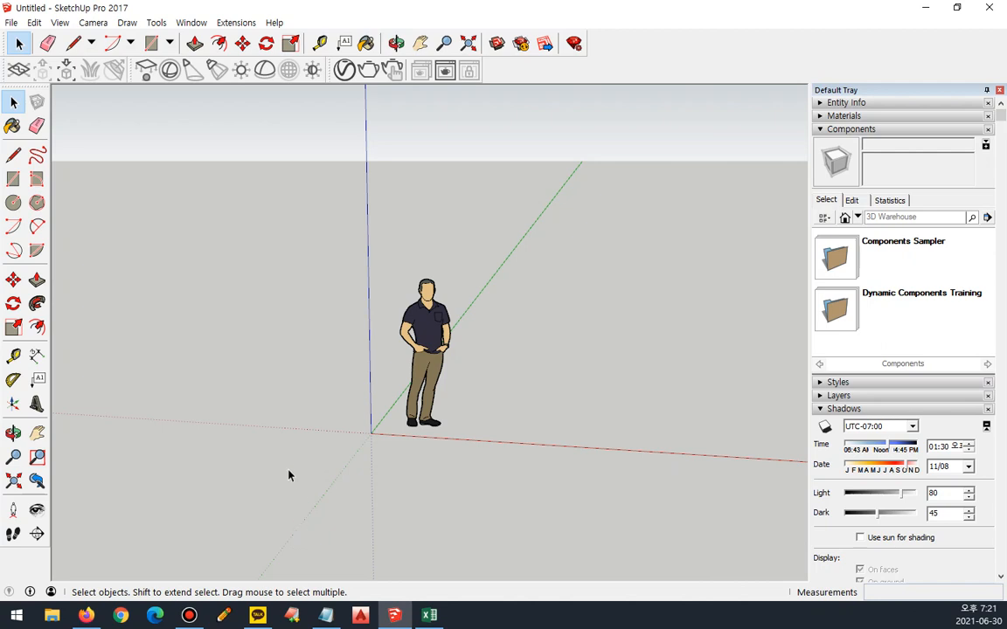
mouse_move(373, 433)
mouse_down()
mouse_move(621, 445)
mouse_move(623, 453)
mouse_move(380, 427)
mouse_move(483, 274)
mouse_move(452, 267)
mouse_up()
mouse_move(368, 430)
mouse_down()
mouse_move(366, 223)
mouse_move(350, 238)
mouse_move(378, 229)
mouse_up()
mouse_move(661, 455)
mouse_down()
mouse_move(696, 466)
mouse_move(679, 463)
mouse_up()
mouse_move(522, 238)
mouse_down()
mouse_move(539, 245)
mouse_move(522, 281)
mouse_up()
mouse_move(302, 209)
mouse_down()
mouse_move(343, 263)
mouse_move(343, 243)
mouse_up()
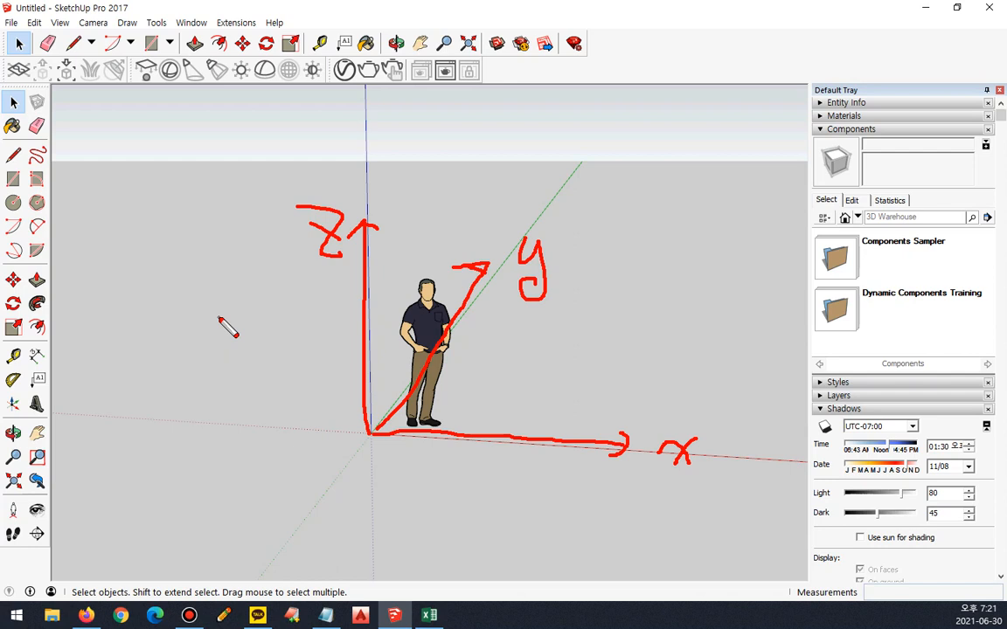
key(Escape)
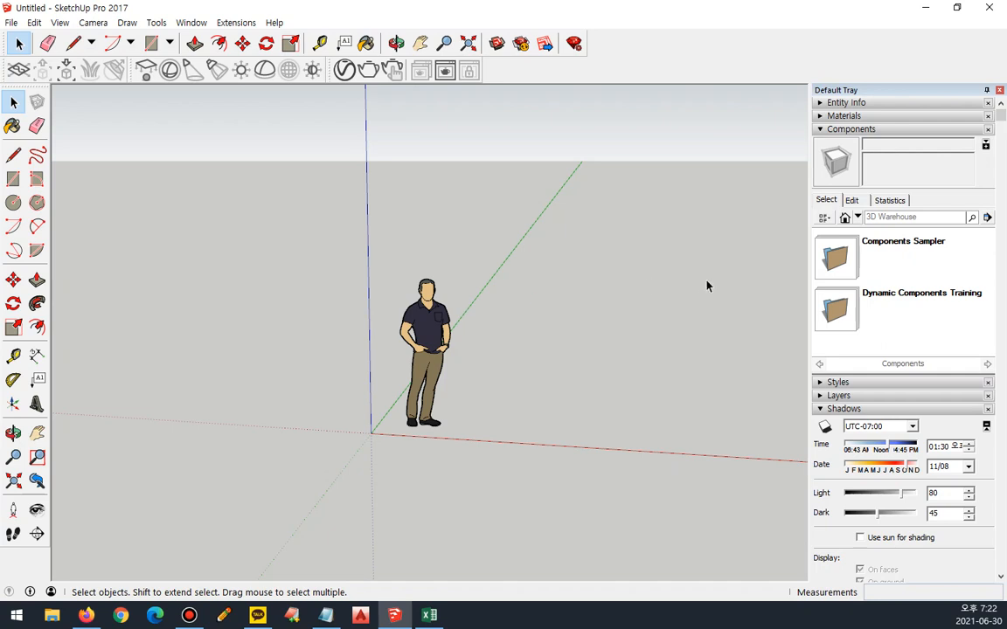
Step: Examine the horizon between ground and sky from a low, near eye-level viewpoint
middle_drag(542, 296, 516, 306)
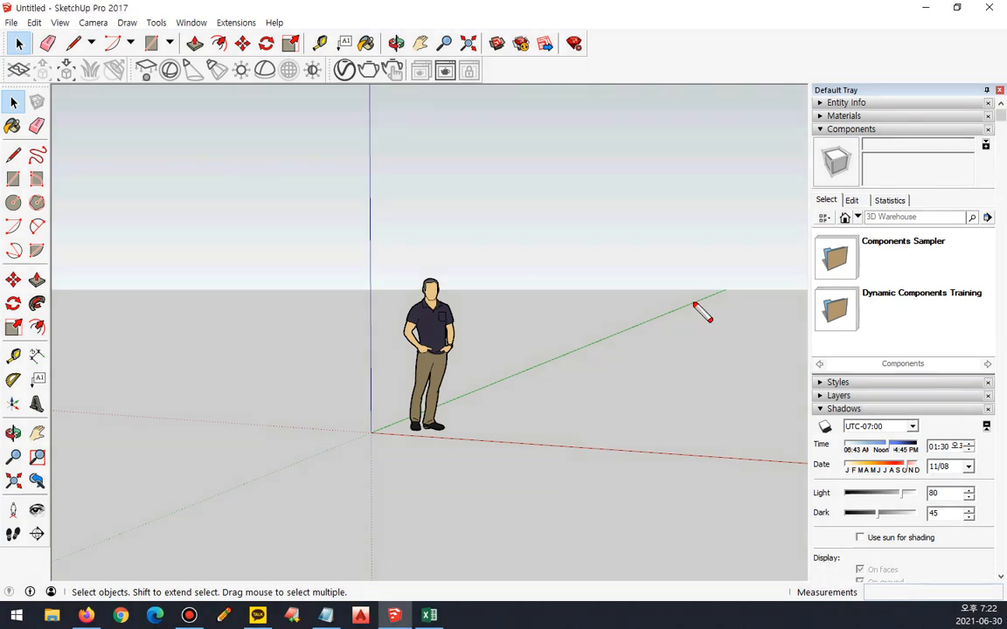
drag(803, 292, 60, 299)
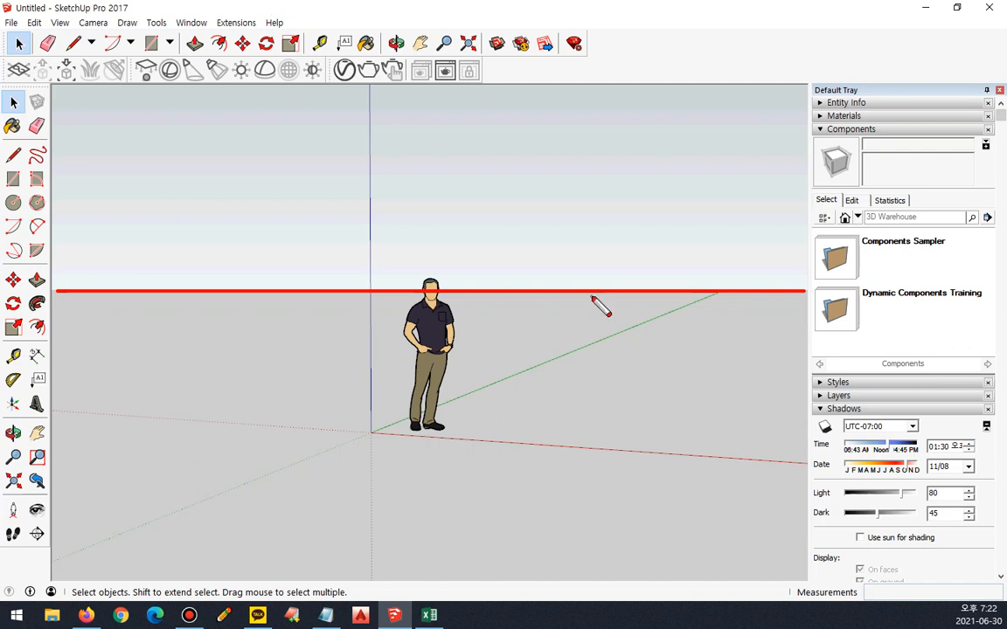
mouse_move(591, 296)
mouse_down()
mouse_move(580, 424)
mouse_move(600, 408)
mouse_up()
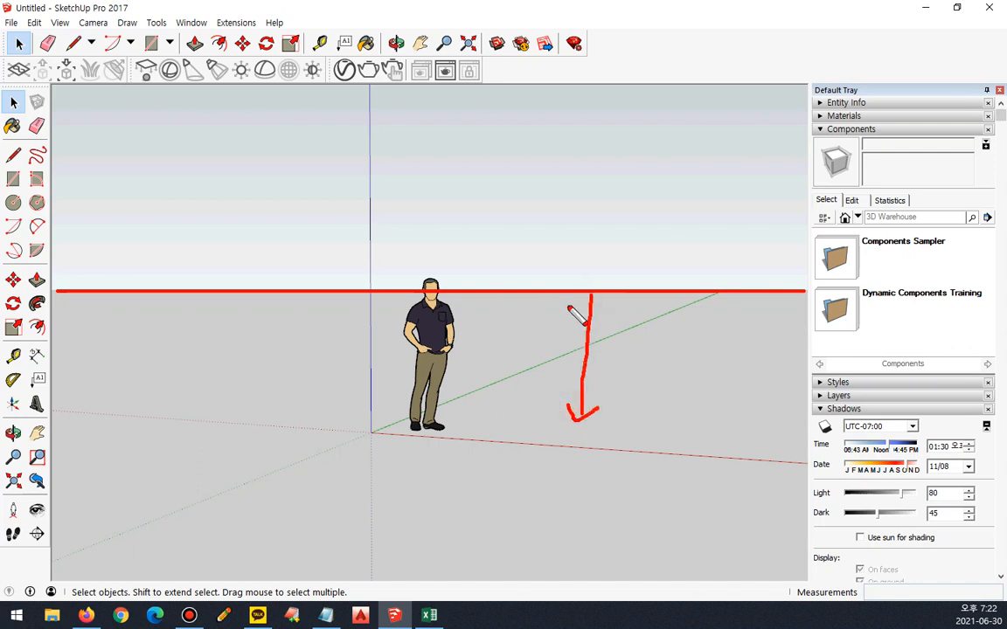
mouse_move(543, 288)
mouse_down()
mouse_move(541, 186)
mouse_move(556, 193)
mouse_up()
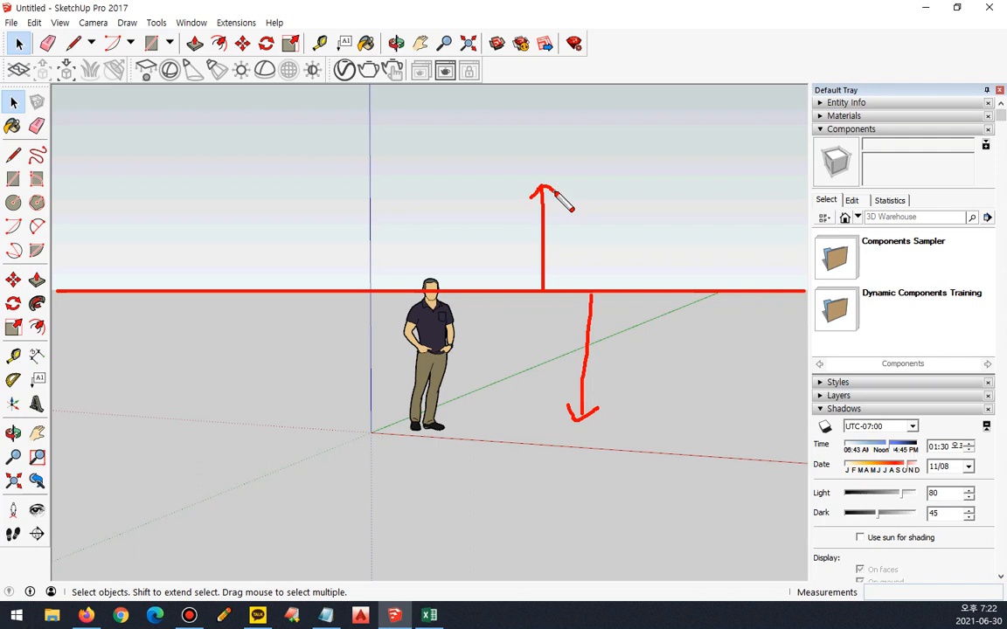
key(e)
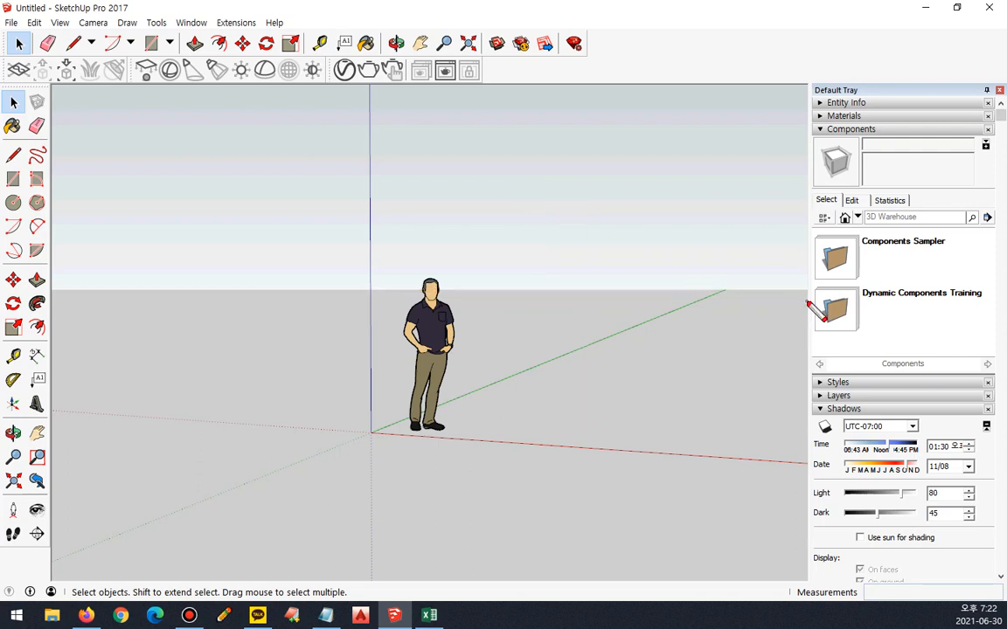
shift+drag(809, 290, 55, 289)
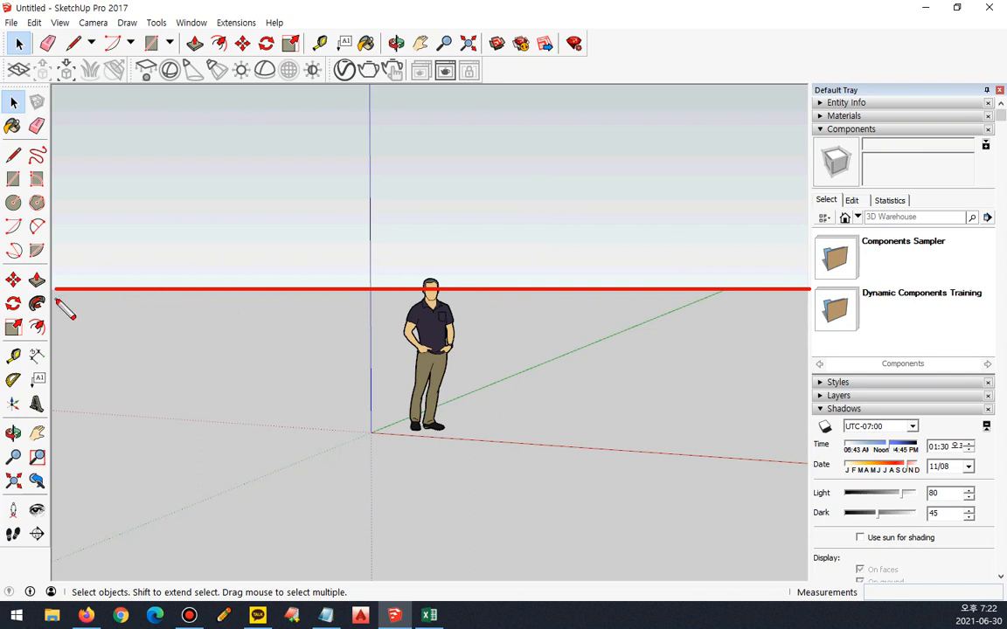
key(Escape)
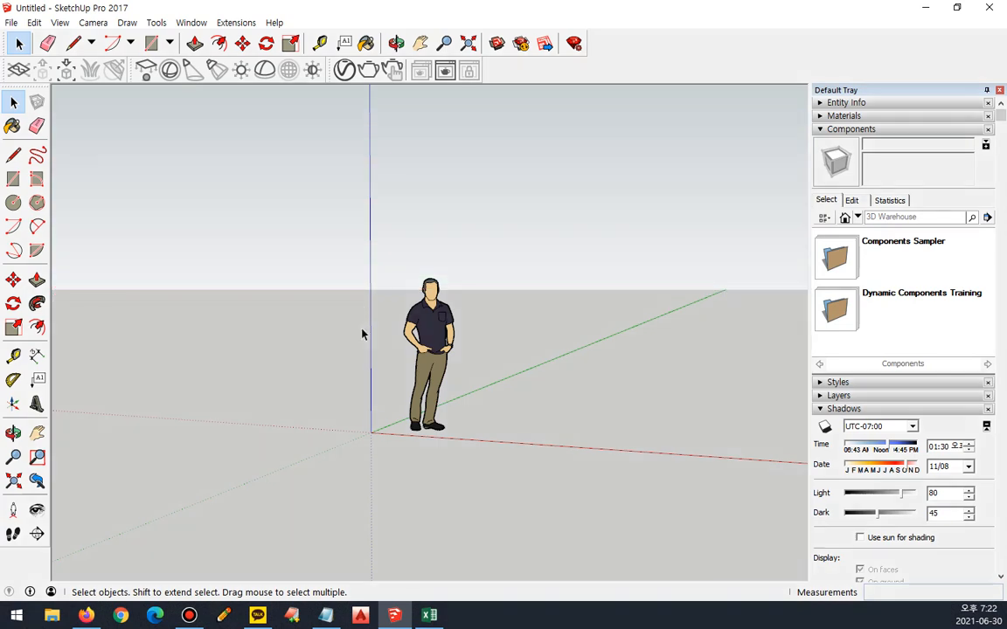
Step: Orbit the view around the standing figure to compare the axes from different angles
key(o)
drag(271, 366, 362, 361)
key(space)
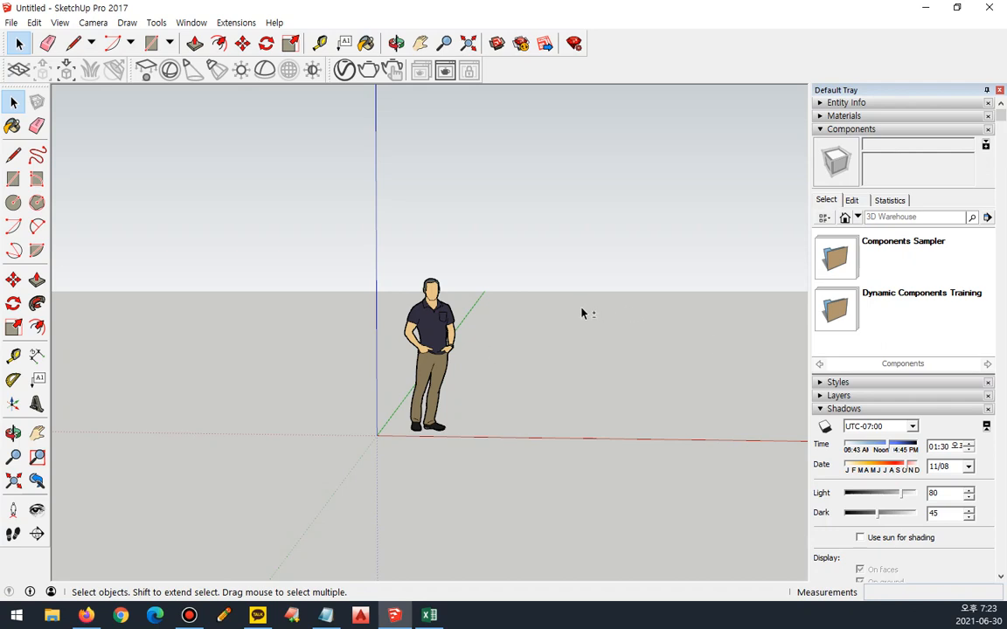
key(o)
drag(583, 303, 454, 312)
key(space)
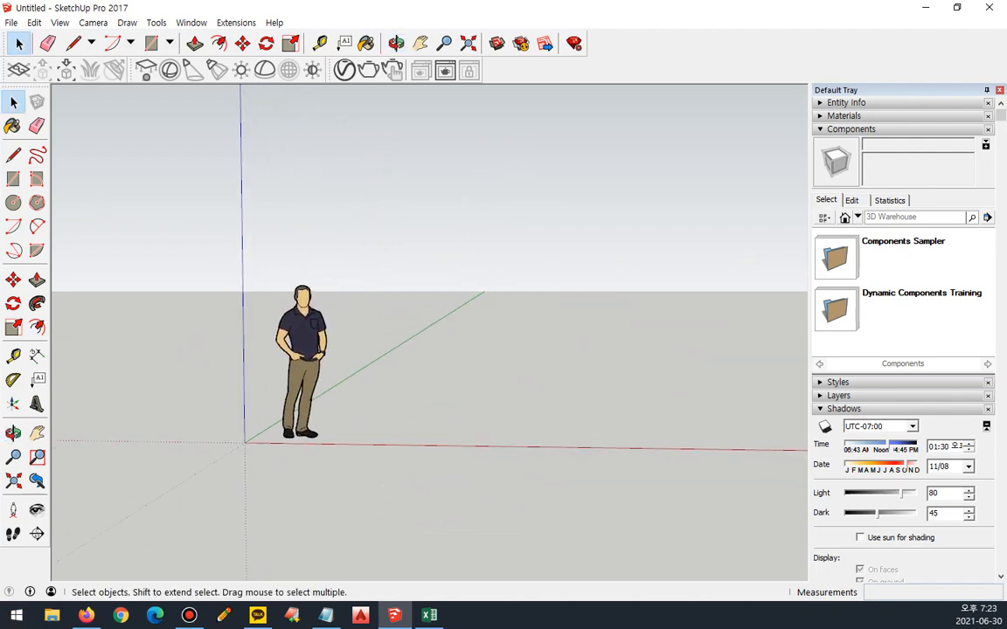
Step: Switch to the open Notepad note and add the lines Orbit, Pan and Zoom below the existing text
click(326, 615)
click(680, 323)
key(Return)
key(Return)
key(Tab)
text(ㅐ)
key(BackSpace)
text(ORBI)
key(BackSpace)
key(BackSpace)
key(BackSpace)
text(o)
key(BackSpace)
text(rbit)
key(Return)
key(Tab)
text(pa)
key(BackSpace)
key(BackSpace)
text(Pan)
key(Return)
key(Tab)
text(Zoom)
key(Up)
key(Up)
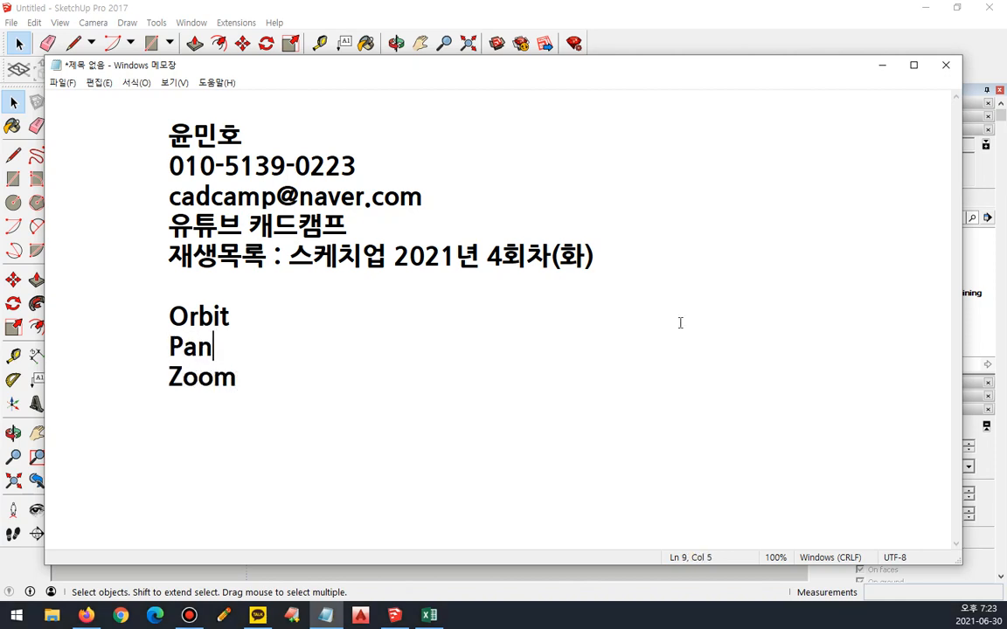
Step: Complete the Orbit line of the note with the description "화면회전 - 휠드래그"
text(화)
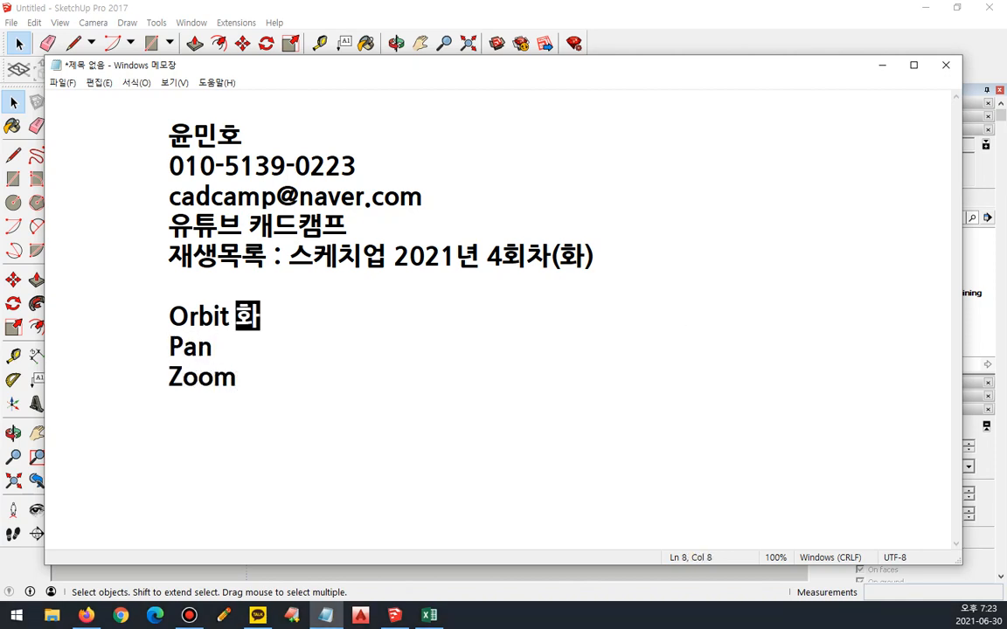
text(면호전 )
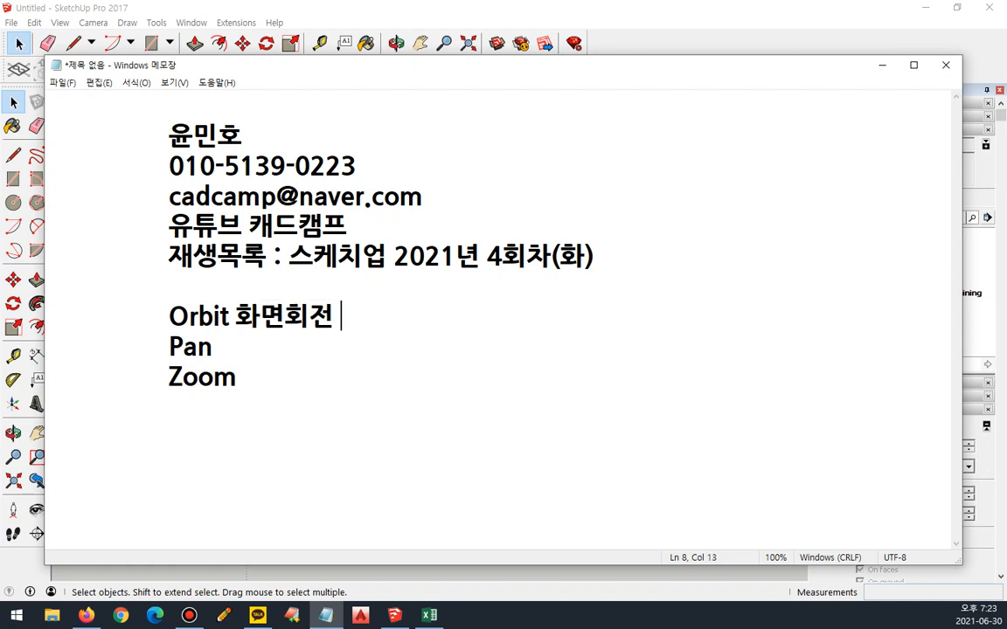
text(-휠)
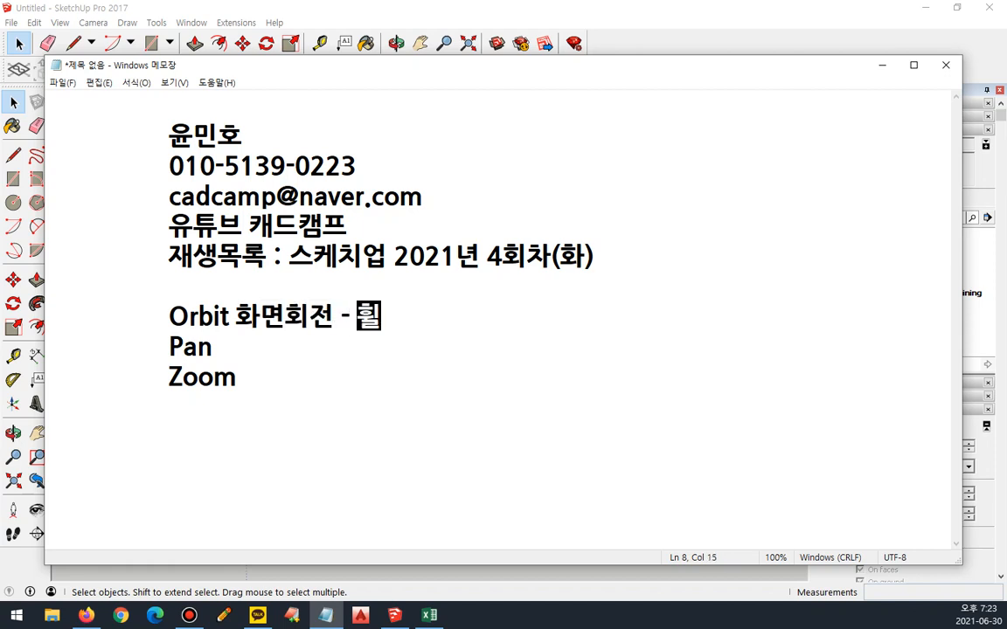
text(드래그)
key(Down)
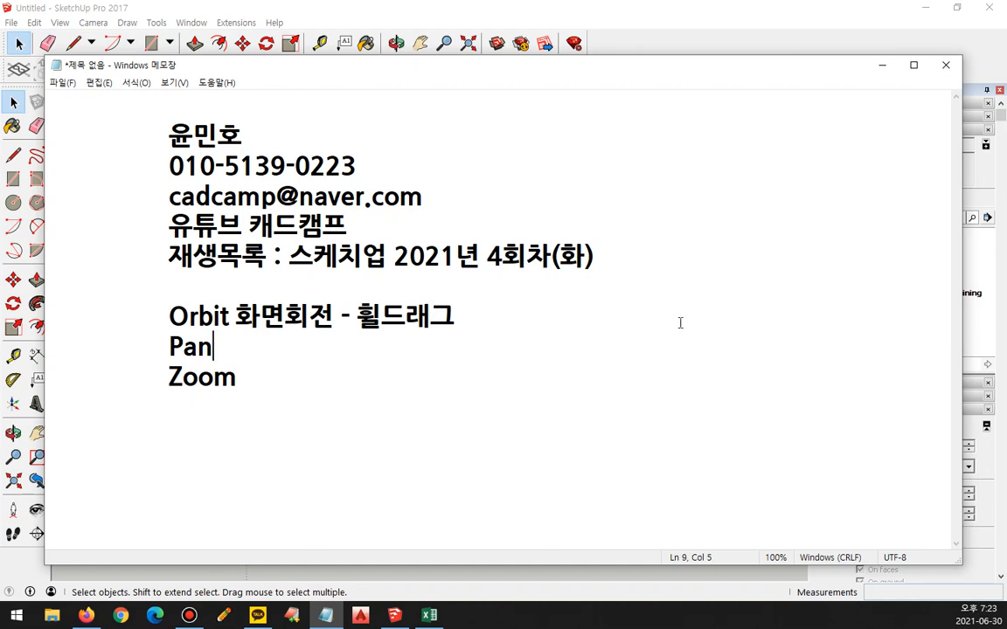
Step: Complete the Pan line of the note with the description "화면이동 - Shift+휠드래그"
text(화면이동 )
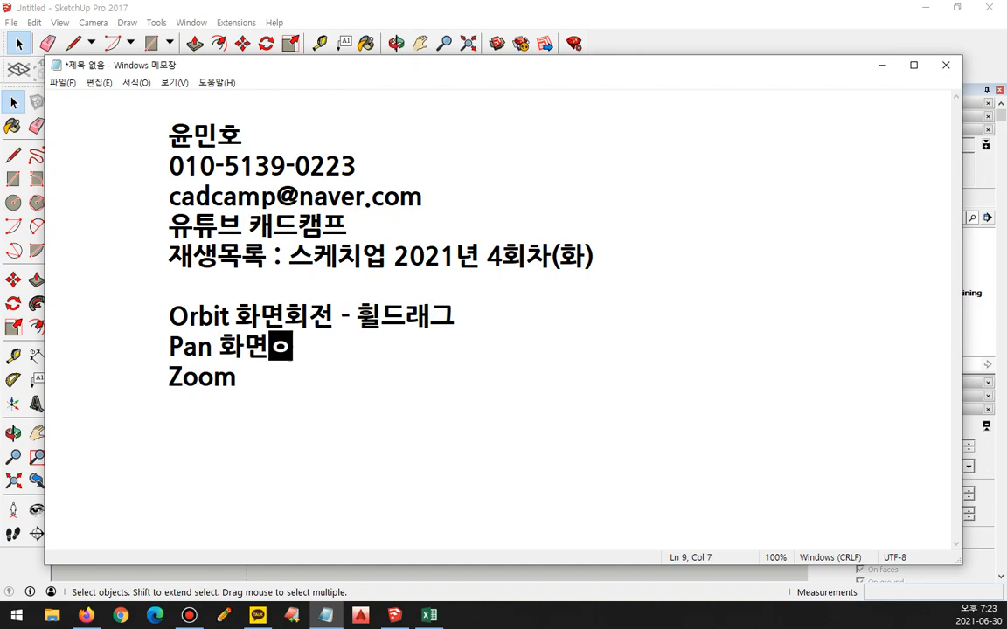
text(- Sh)
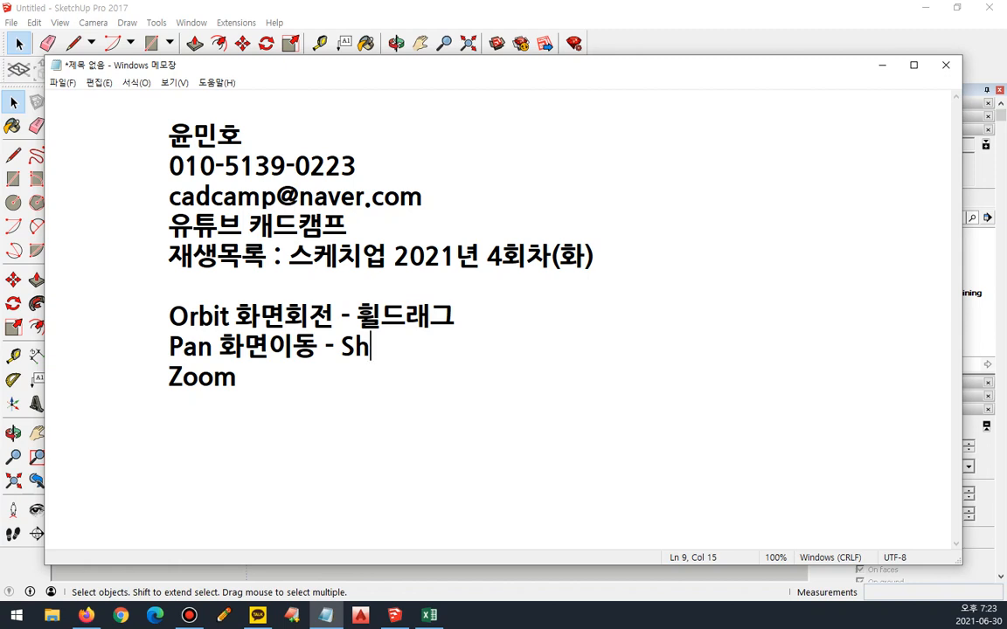
text(ift)
text(+휠ㄷ)
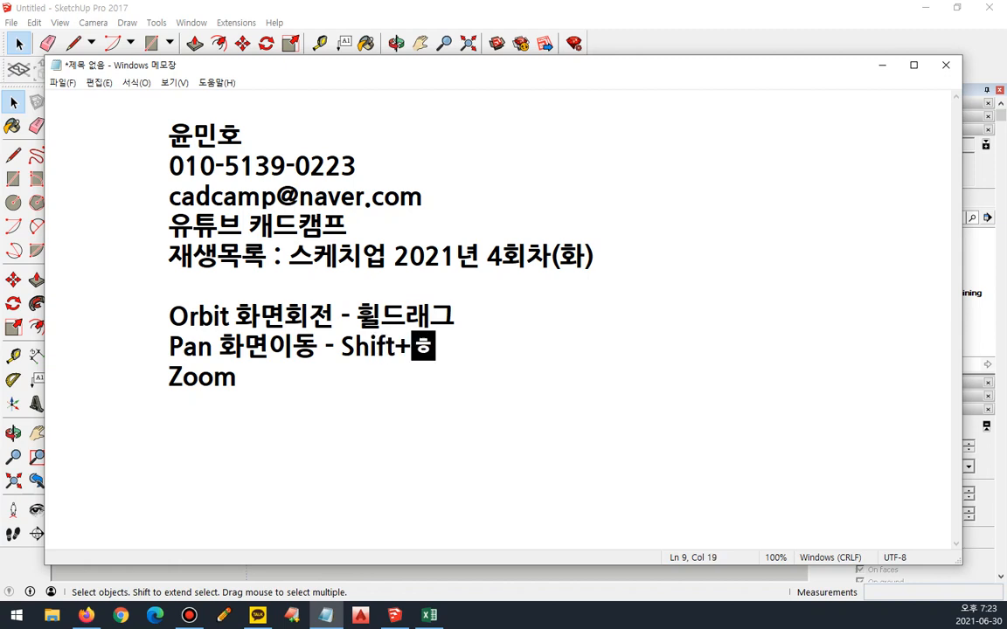
text(래그)
key(Down)
Step: Complete the Zoom line of the note with the description "화면축소확대 - 휠"
text(화)
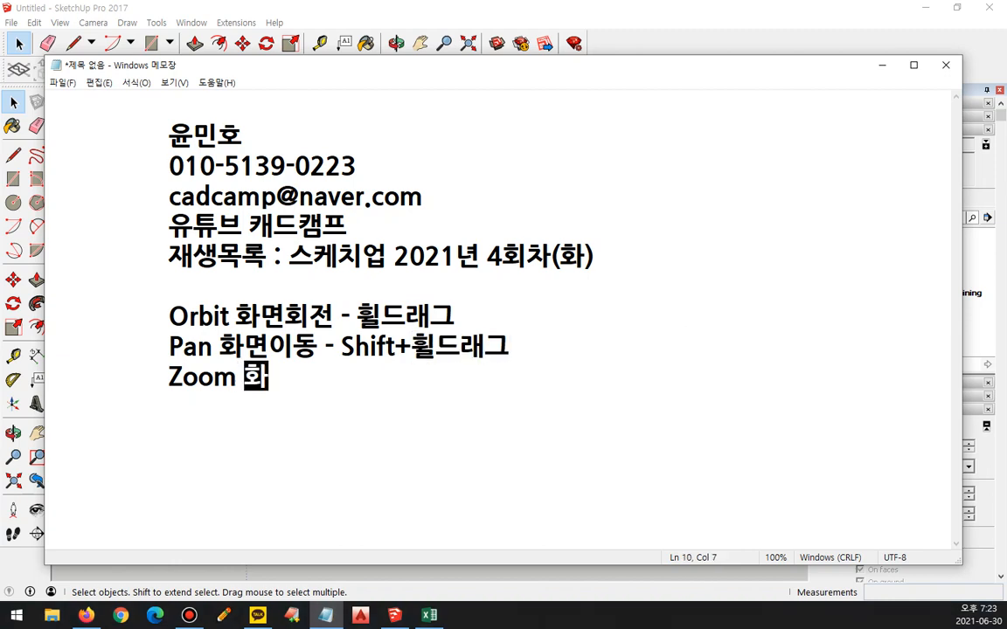
text(면축소확대 )
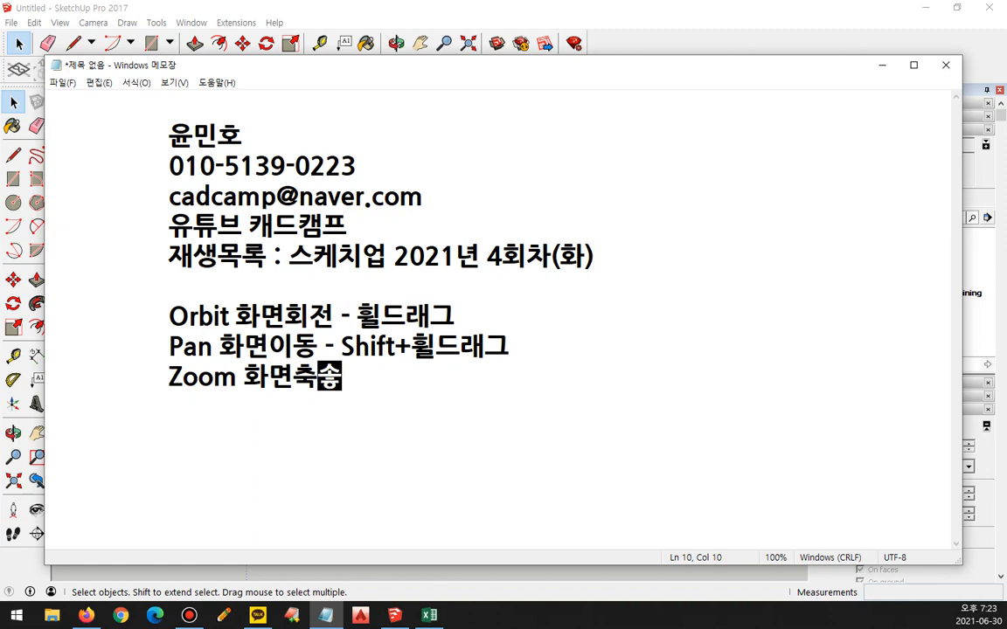
text(-)
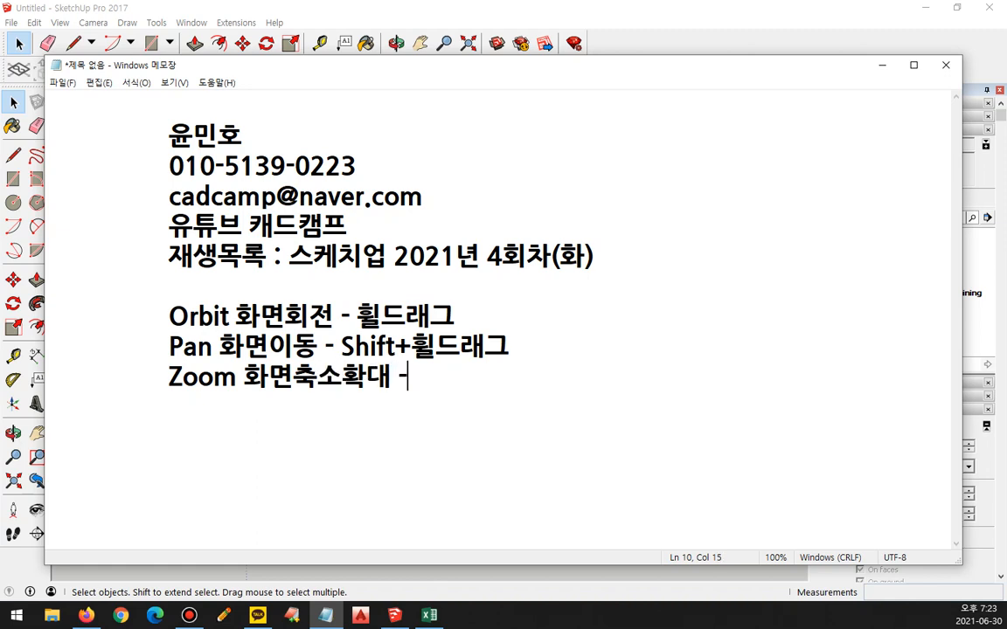
text( 휘ㄹ)
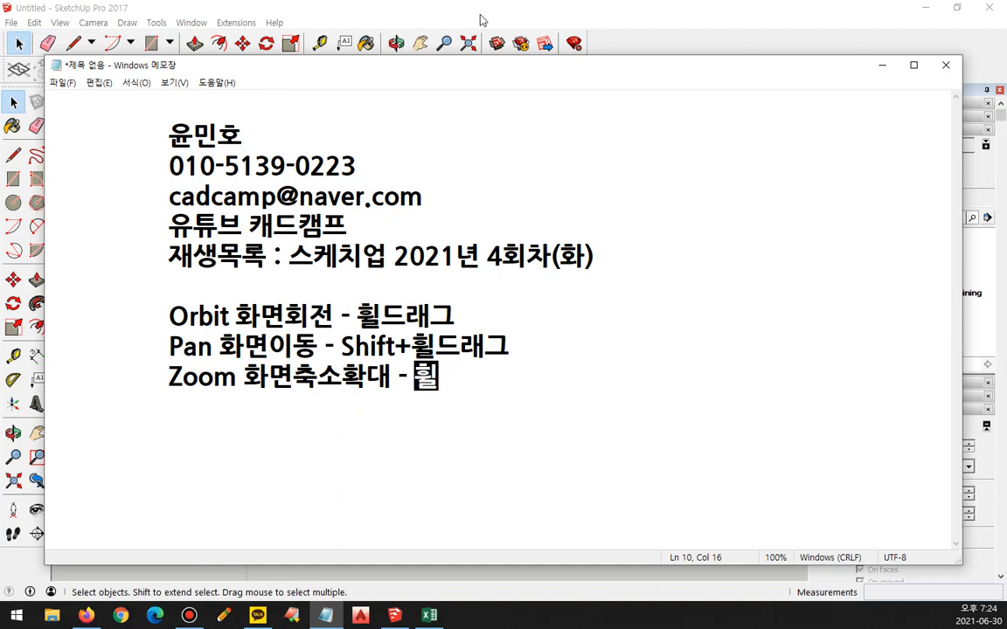
Step: Switch back to SketchUp and zoom in and out repeatedly on the standing figure
click(434, 12)
scroll(295, 307, up, 4)
scroll(288, 349, down, 4)
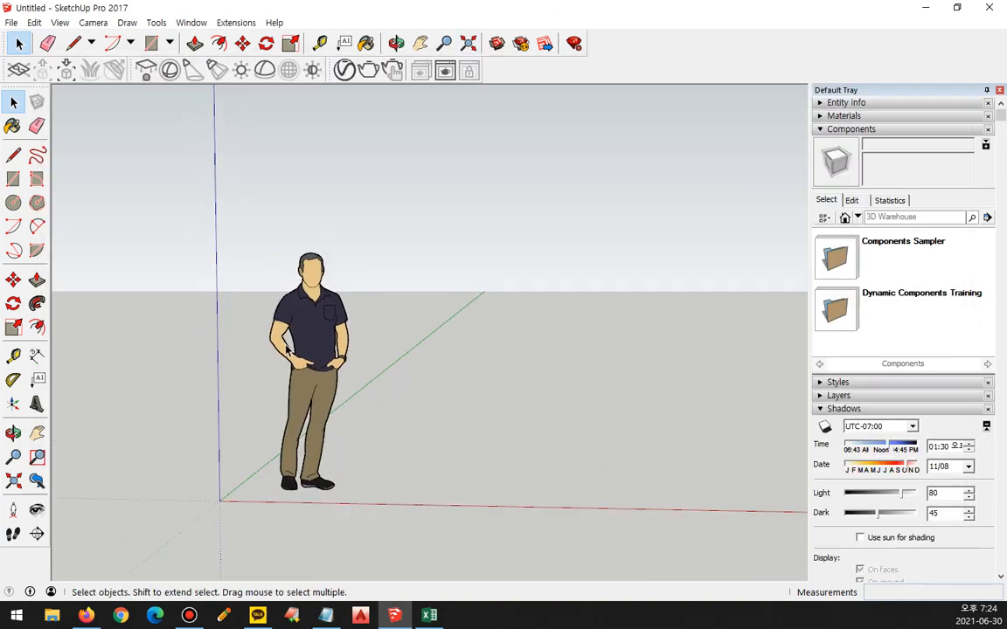
scroll(288, 349, up, 5)
scroll(288, 348, down, 4)
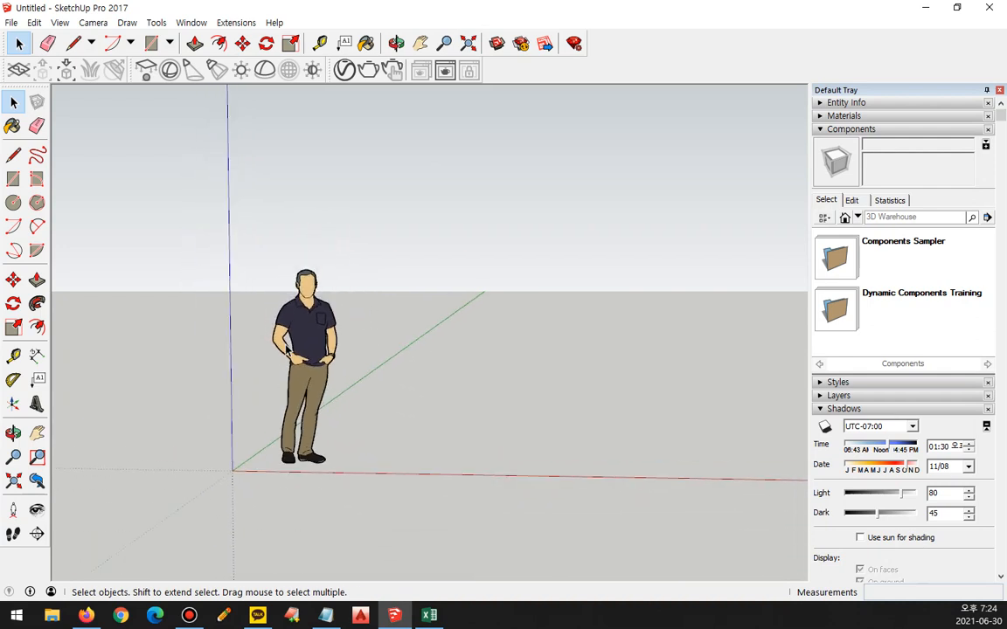
scroll(288, 348, up, 3)
scroll(287, 349, up, 3)
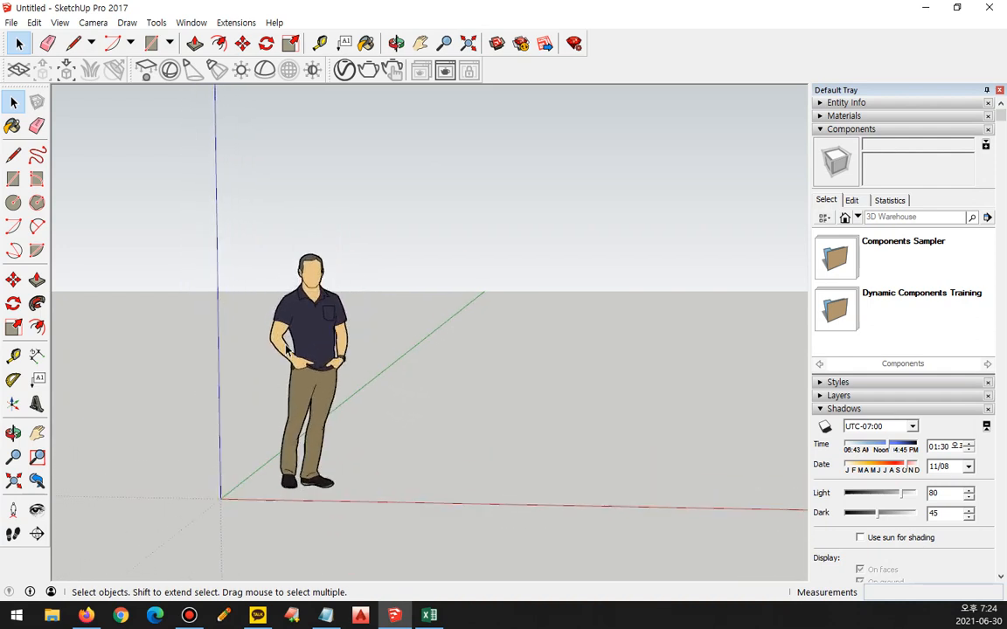
scroll(288, 349, down, 4)
scroll(288, 349, up, 3)
scroll(287, 349, down, 2)
scroll(288, 348, up, 1)
scroll(287, 349, down, 3)
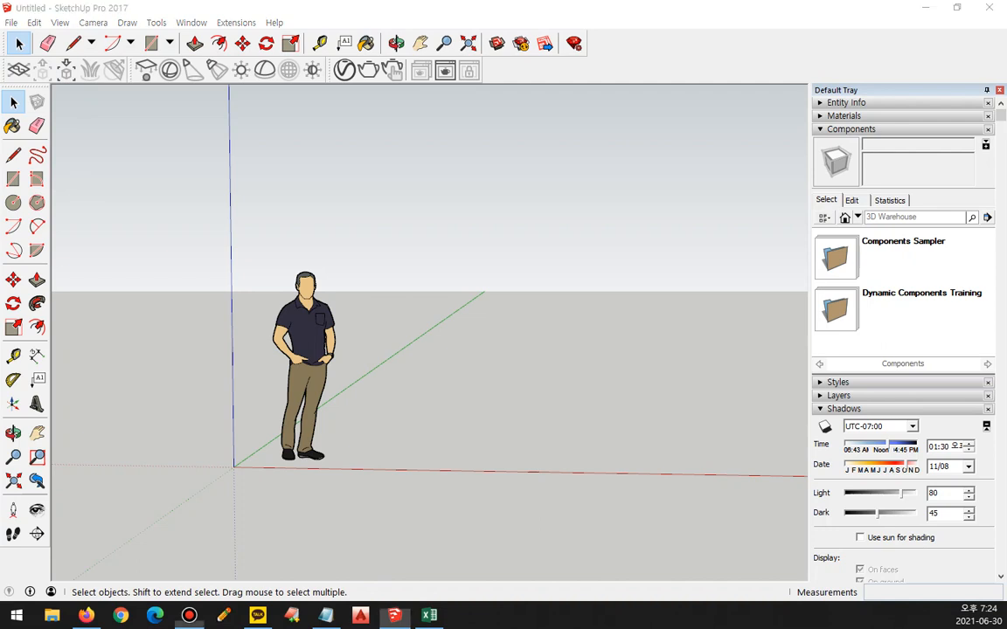
Step: Turn and shift the view with the Orbit and Pan tools, then fit the whole figure with Zoom Extents
mouse_move(384, 54)
mouse_down()
mouse_move(480, 56)
mouse_move(477, 27)
mouse_move(411, 27)
mouse_move(384, 37)
mouse_move(381, 55)
mouse_up()
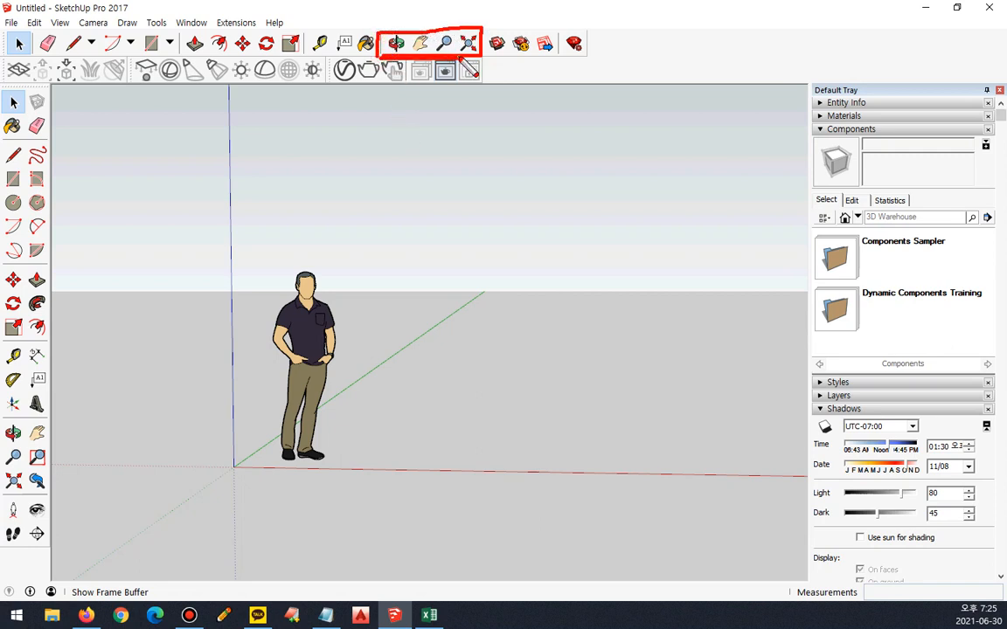
key(Escape)
click(396, 43)
drag(434, 301, 328, 210)
click(420, 44)
drag(449, 275, 402, 423)
key(space)
click(444, 43)
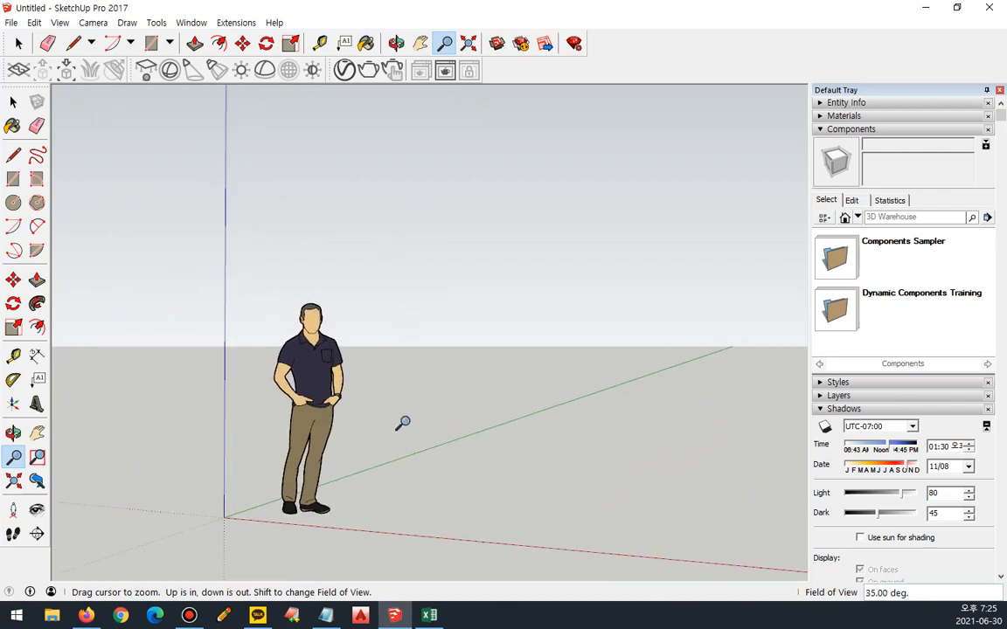
click(467, 44)
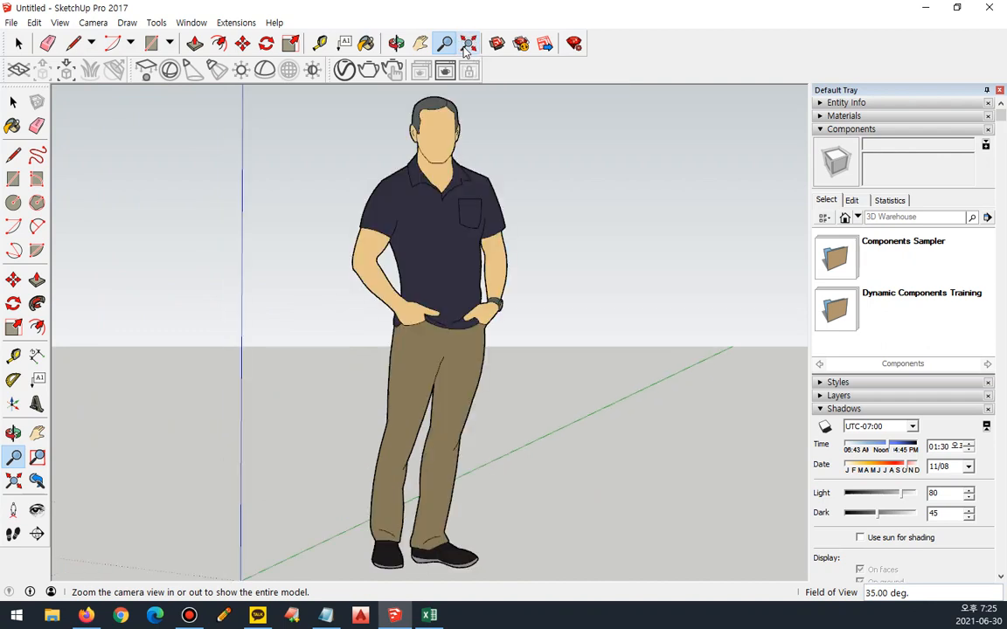
Step: Zoom out from the figure with the Zoom tool, then orbit and pan to view it within the axes
drag(435, 179, 352, 491)
drag(445, 297, 428, 374)
middle_drag(477, 298, 394, 317)
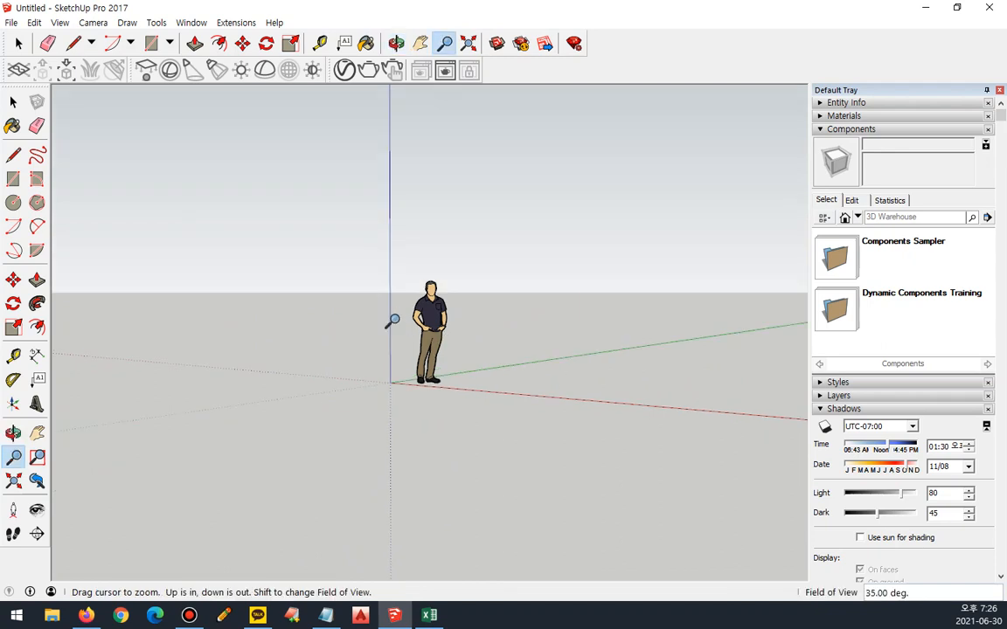
shift+middle_drag(554, 320, 508, 337)
mouse_move(395, 56)
mouse_down()
mouse_move(388, 37)
mouse_move(472, 50)
mouse_move(387, 53)
mouse_move(441, 26)
mouse_move(405, 58)
mouse_up()
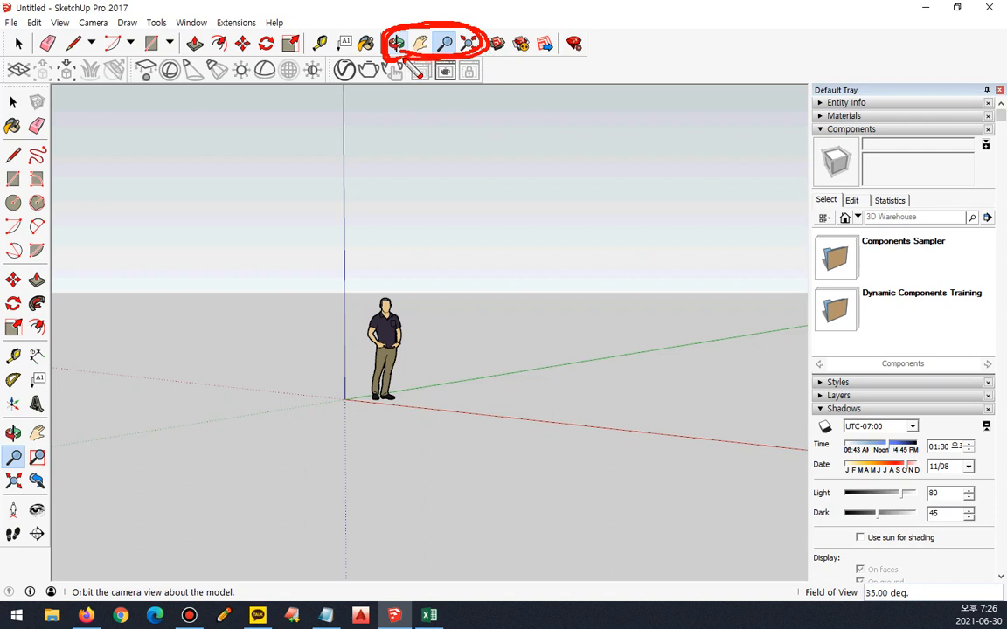
key(Escape)
mouse_move(425, 229)
middle_down()
mouse_move(488, 247)
mouse_move(434, 254)
mouse_move(472, 262)
middle_up()
scroll(451, 276, up, 2)
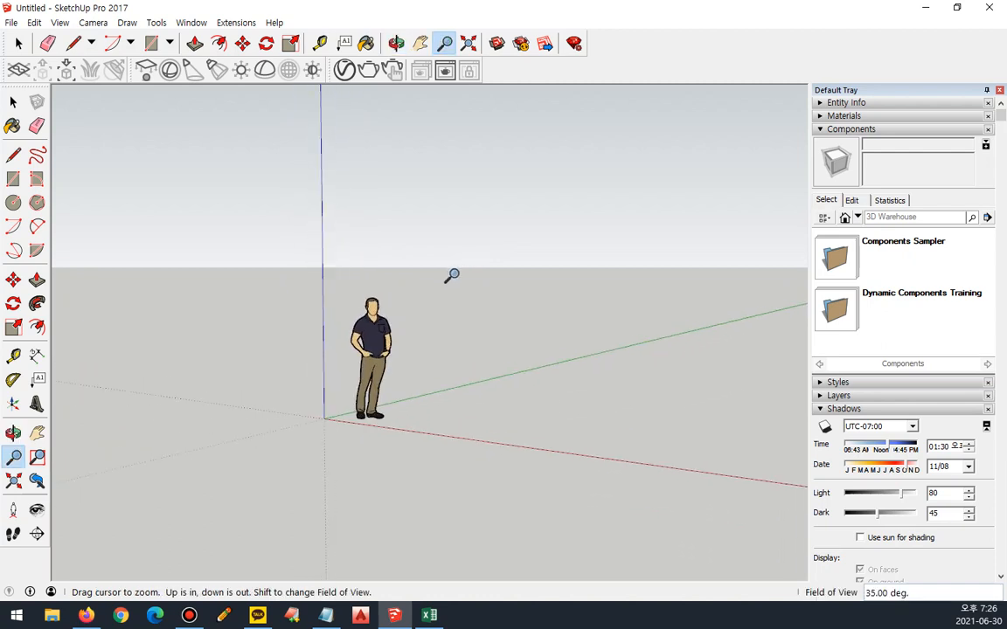
mouse_move(483, 72)
mouse_down()
mouse_move(444, 63)
mouse_move(480, 35)
mouse_move(479, 68)
mouse_up()
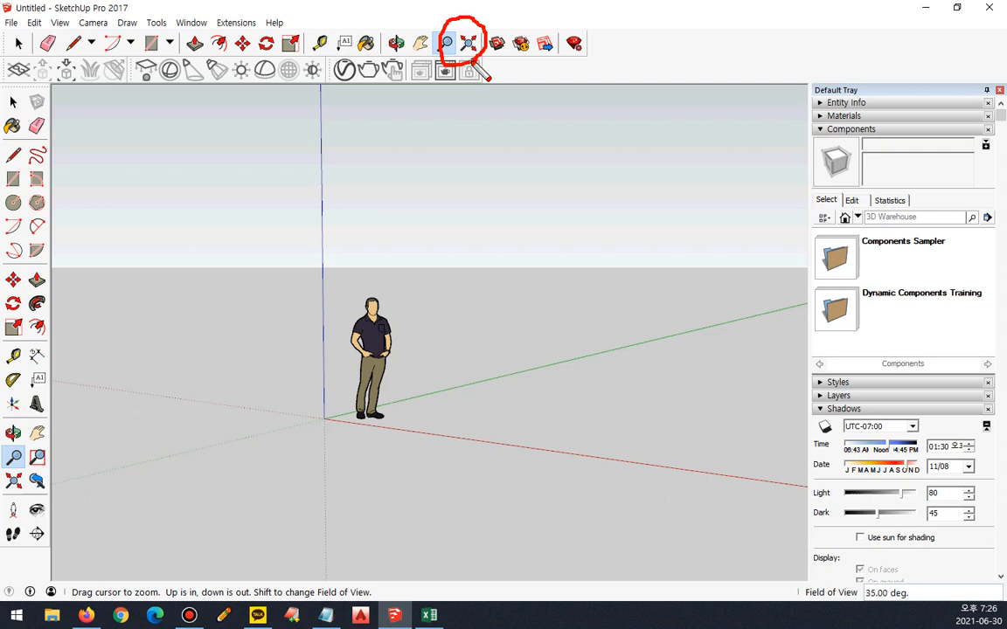
key(Escape)
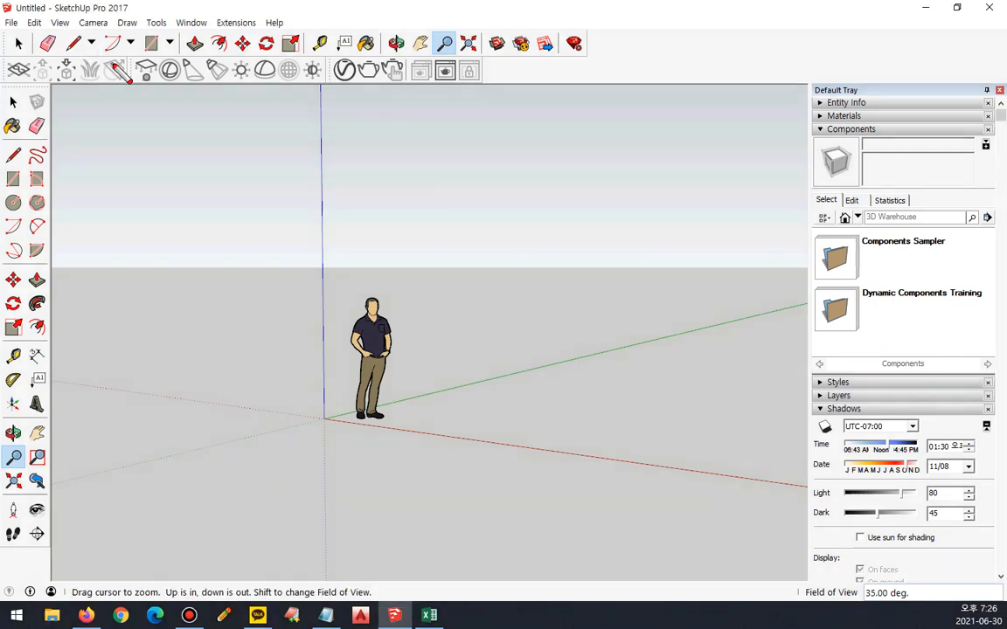
click(13, 23)
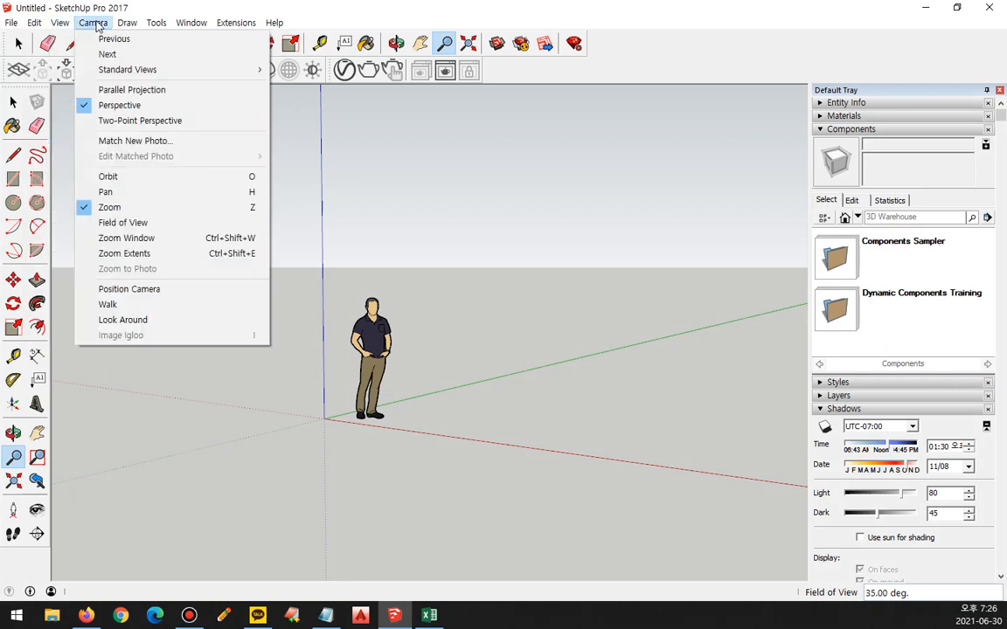
mouse_move(229, 29)
mouse_move(263, 27)
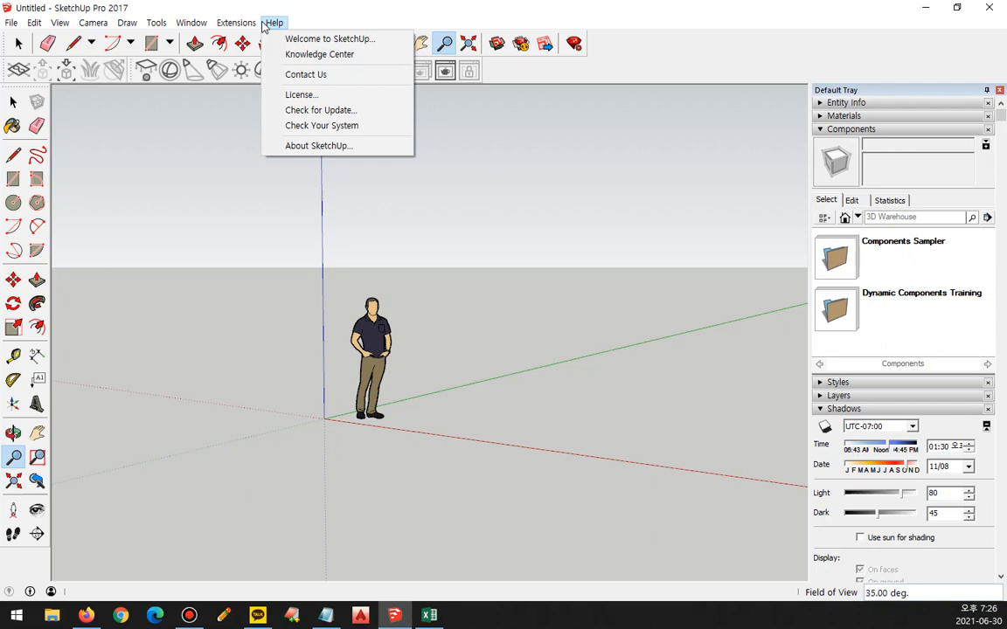
click(191, 24)
click(192, 24)
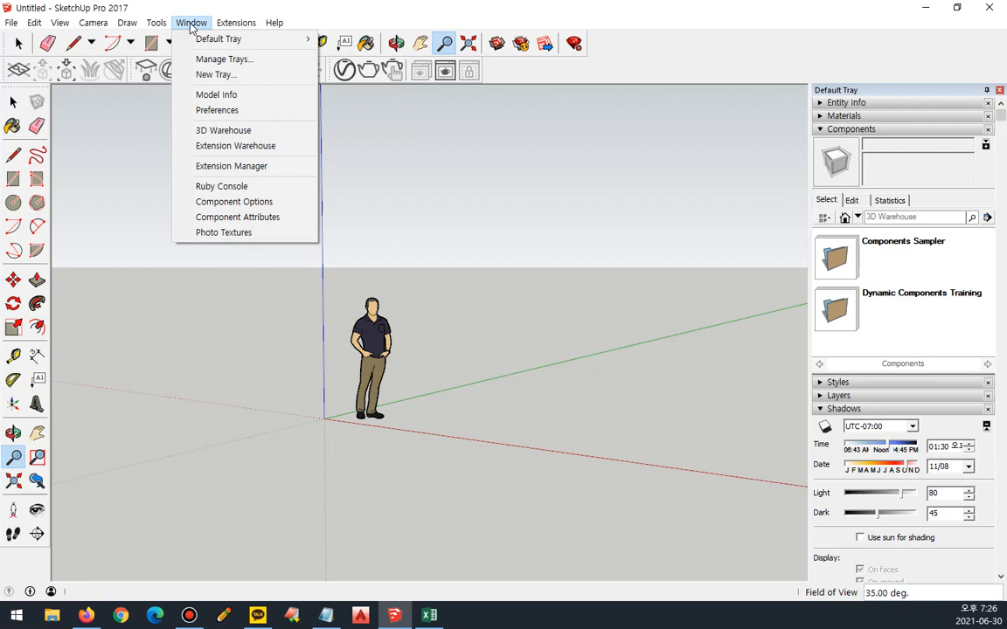
mouse_move(15, 26)
mouse_move(58, 35)
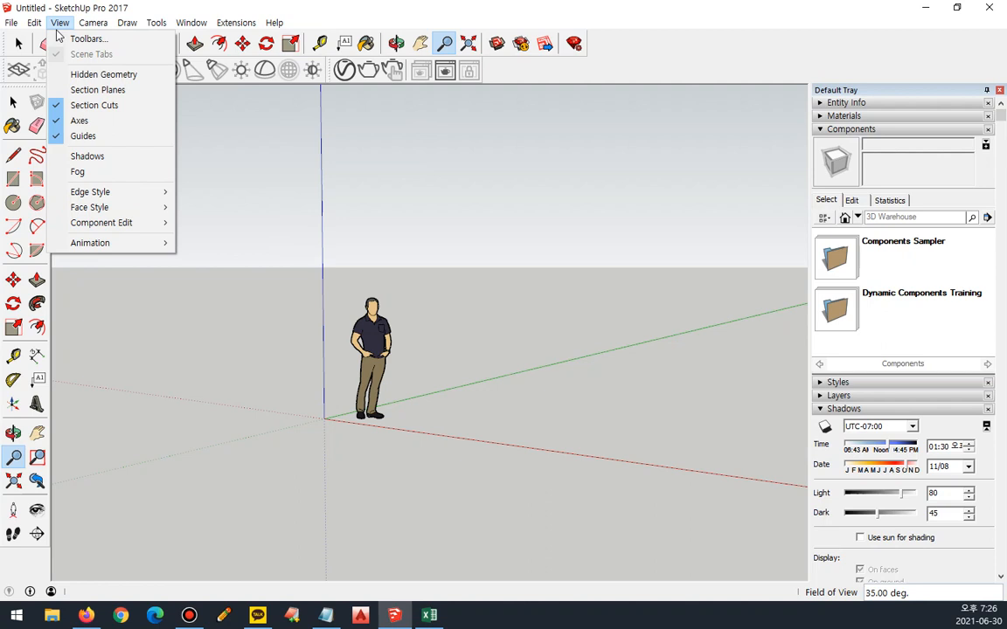
click(392, 4)
mouse_move(591, 35)
mouse_down()
mouse_move(591, 48)
mouse_move(342, 75)
mouse_move(69, 84)
mouse_move(58, 361)
mouse_move(20, 535)
mouse_move(3, 147)
mouse_move(40, 9)
mouse_move(406, 16)
mouse_move(570, 36)
mouse_up()
key(e)
mouse_move(13, 112)
mouse_down()
mouse_move(5, 122)
mouse_move(31, 123)
mouse_move(42, 143)
mouse_move(27, 142)
mouse_up()
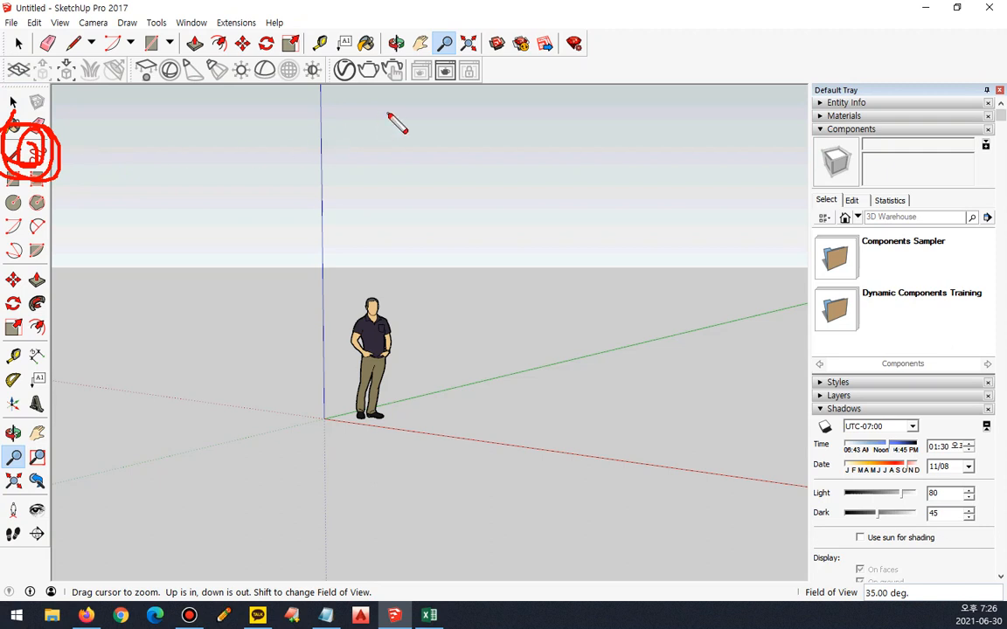
key(Escape)
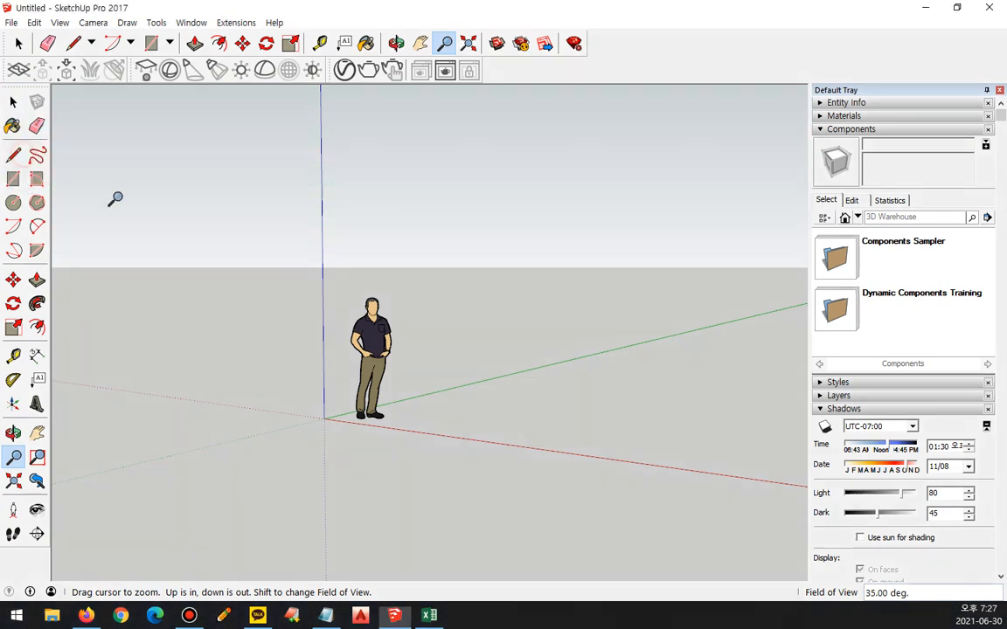
Step: Hide the Large Tool Set toolbar and show it again
right_click(508, 70)
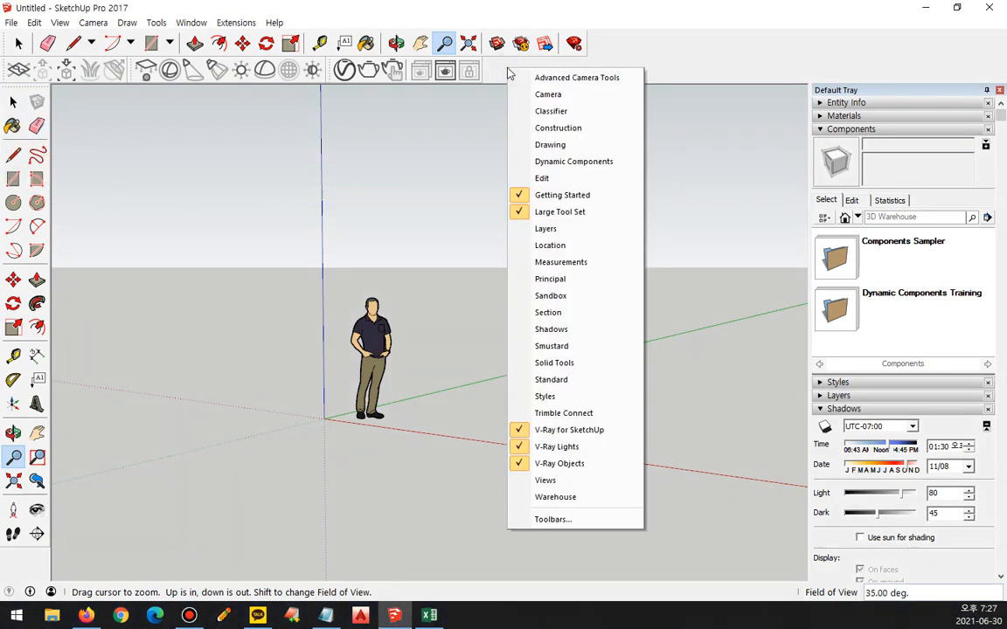
click(576, 213)
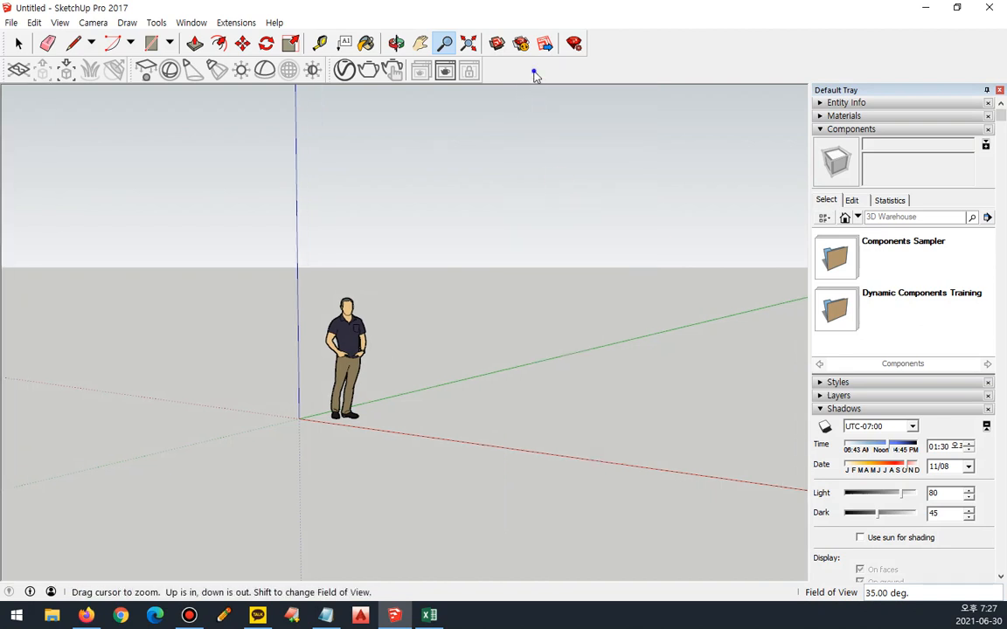
right_click(535, 77)
click(564, 216)
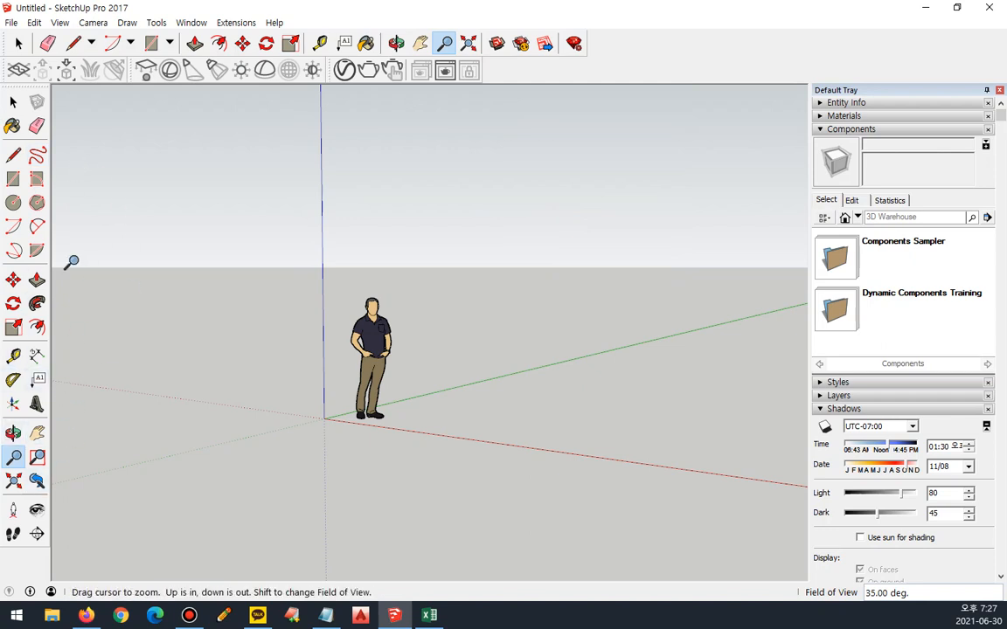
Step: Show the Camera toolbar, undock it over the drawing area, and close it again
right_click(530, 75)
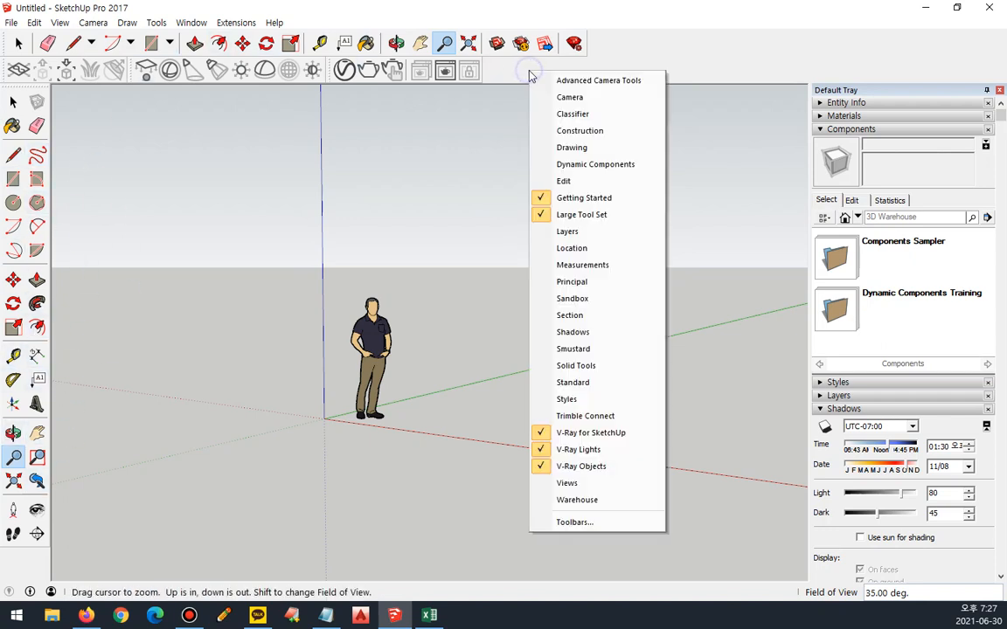
click(609, 97)
drag(472, 150, 579, 70)
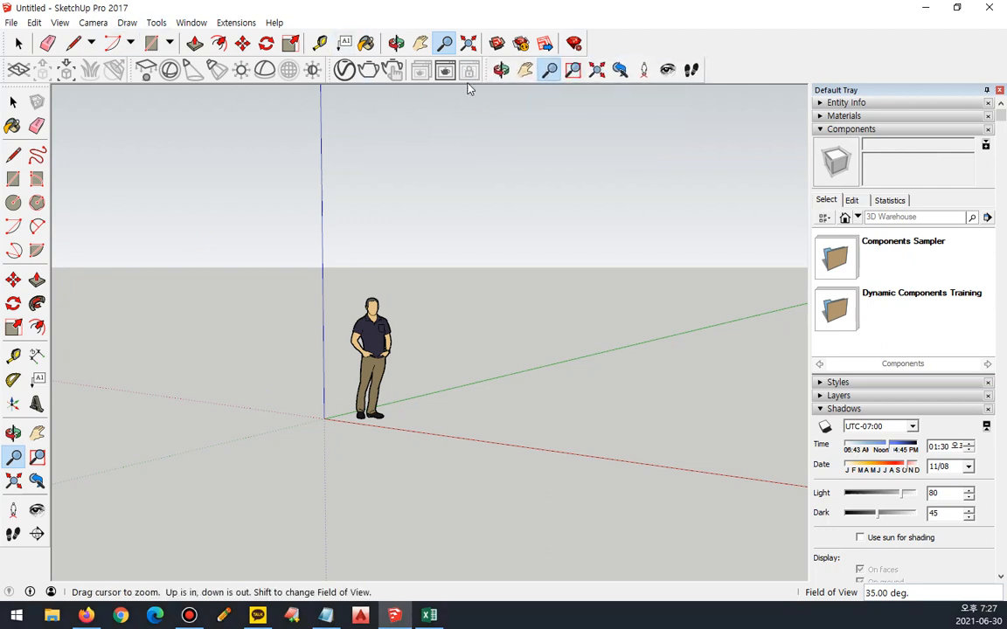
drag(491, 70, 306, 130)
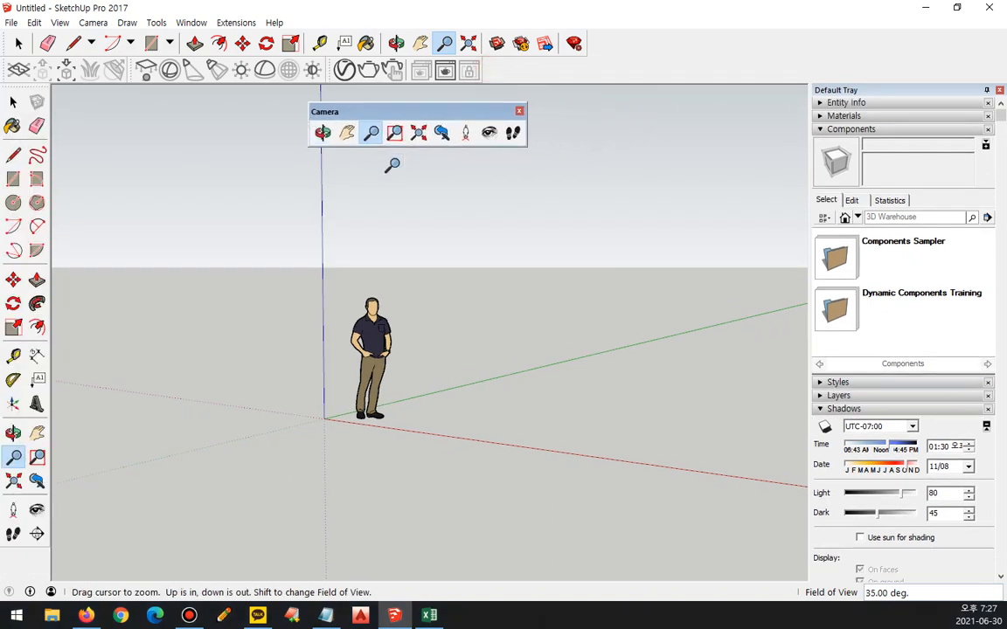
click(519, 113)
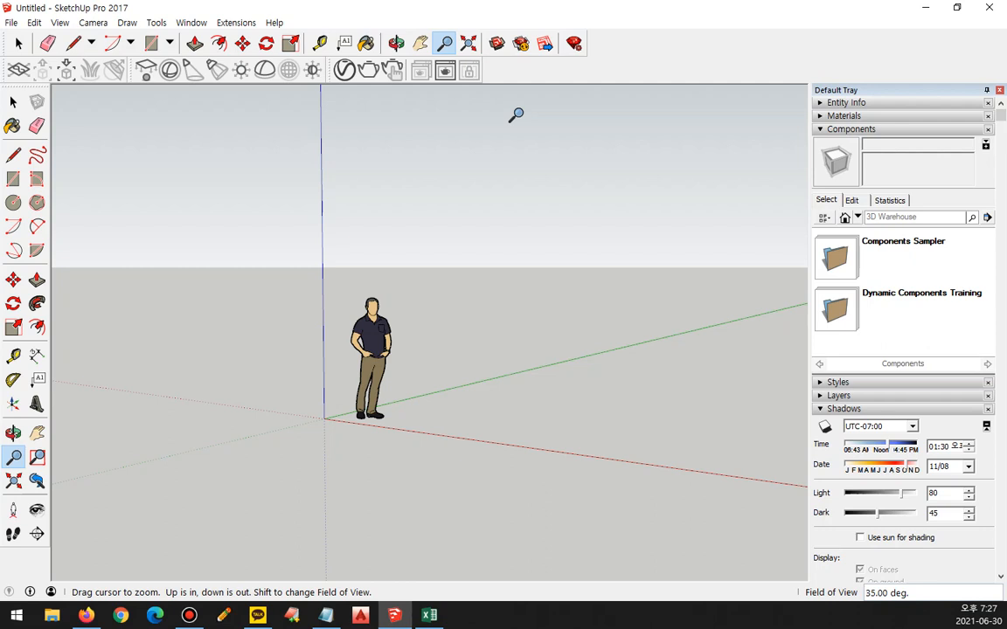
click(249, 22)
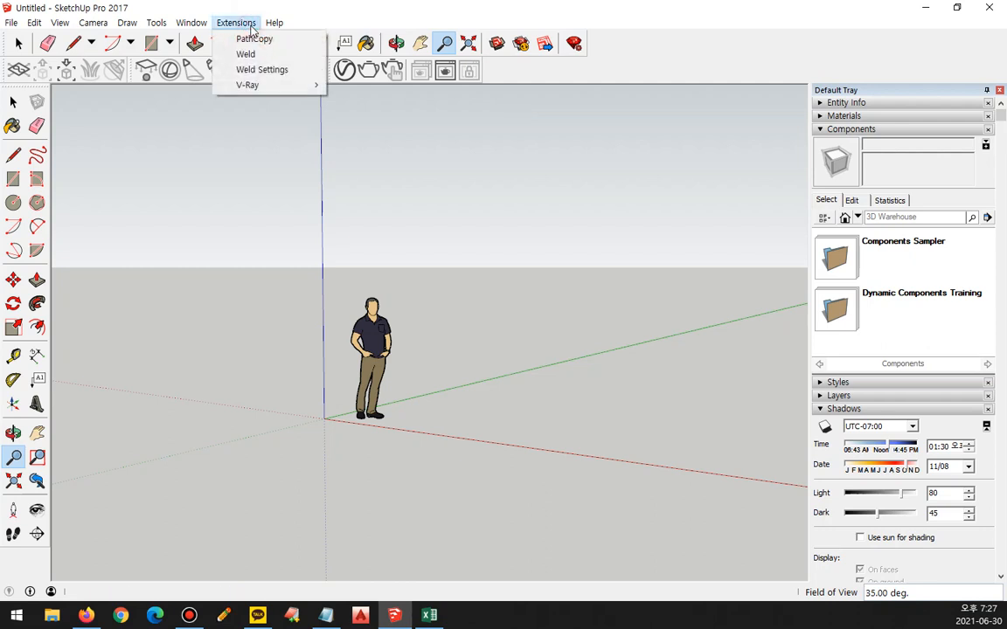
click(691, 36)
key(ctrl+shift+3)
mouse_move(967, 83)
mouse_down()
mouse_move(816, 102)
mouse_move(807, 378)
mouse_move(818, 555)
mouse_move(997, 472)
mouse_move(988, 175)
mouse_move(940, 100)
mouse_up()
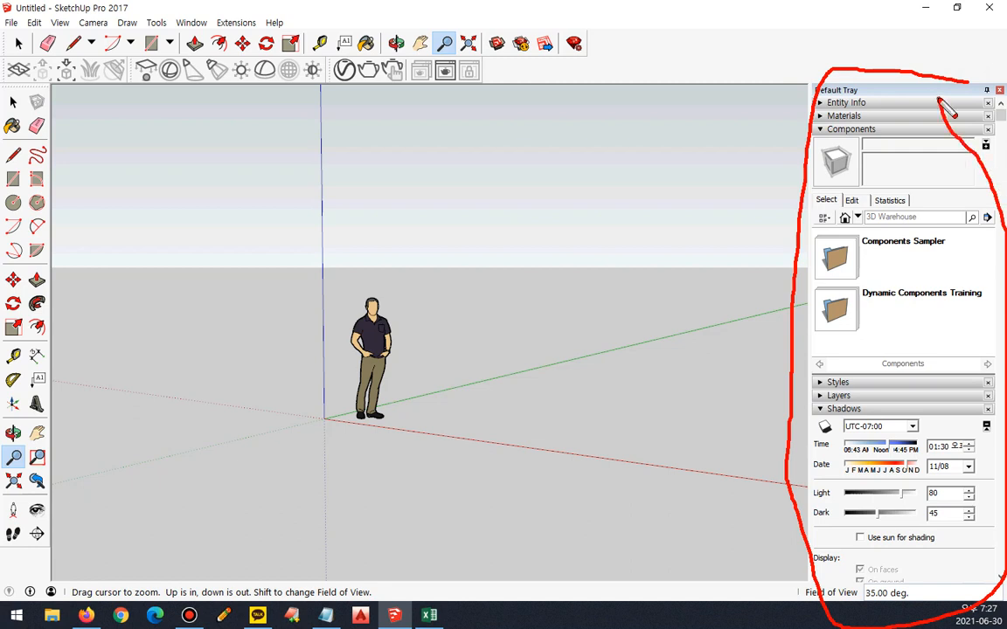
Step: Collapse the Components, Shadows, Scenes and Instructor sections of the Default Tray
click(848, 130)
click(822, 171)
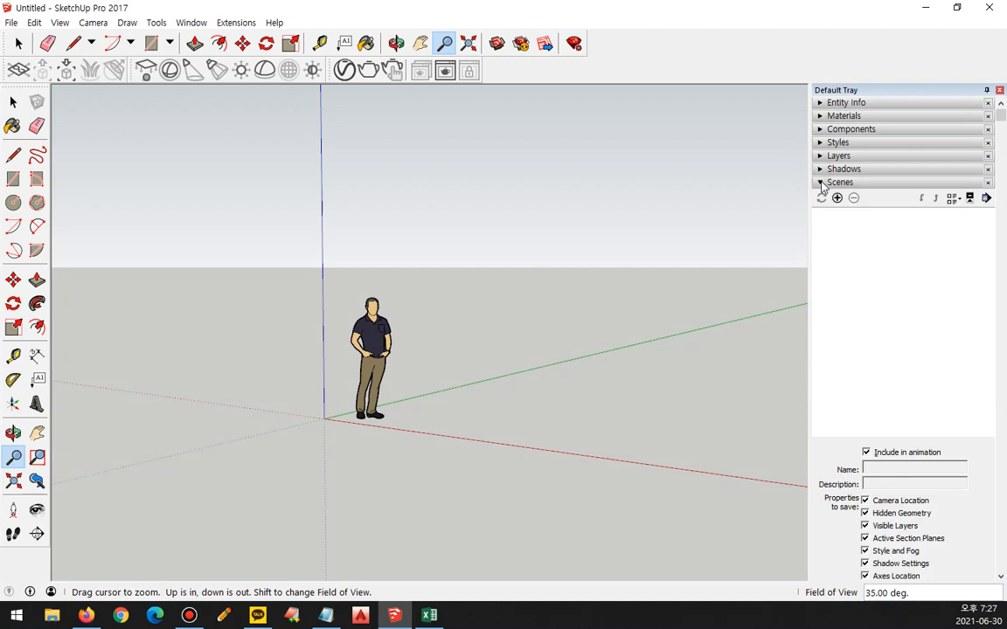
click(822, 185)
mouse_move(926, 274)
mouse_down()
mouse_move(975, 129)
mouse_move(962, 272)
mouse_move(889, 262)
mouse_up()
mouse_move(970, 246)
mouse_down()
mouse_move(877, 237)
mouse_move(903, 239)
mouse_up()
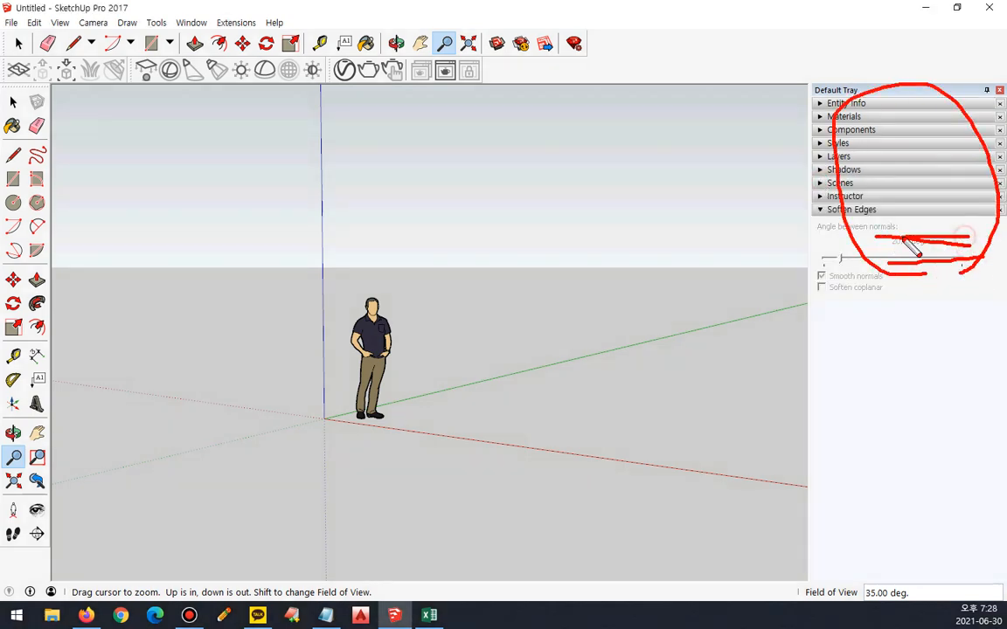
Step: Check the available tray sections, briefly view Materials, Components and Styles, and leave Entity Info and Layers expanded
click(192, 23)
mouse_move(192, 22)
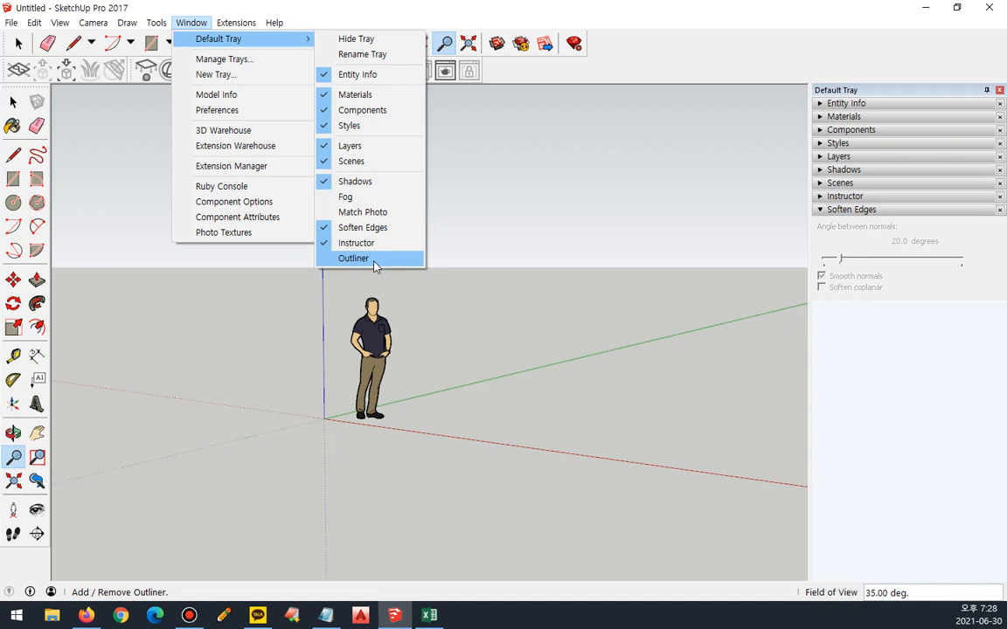
click(819, 103)
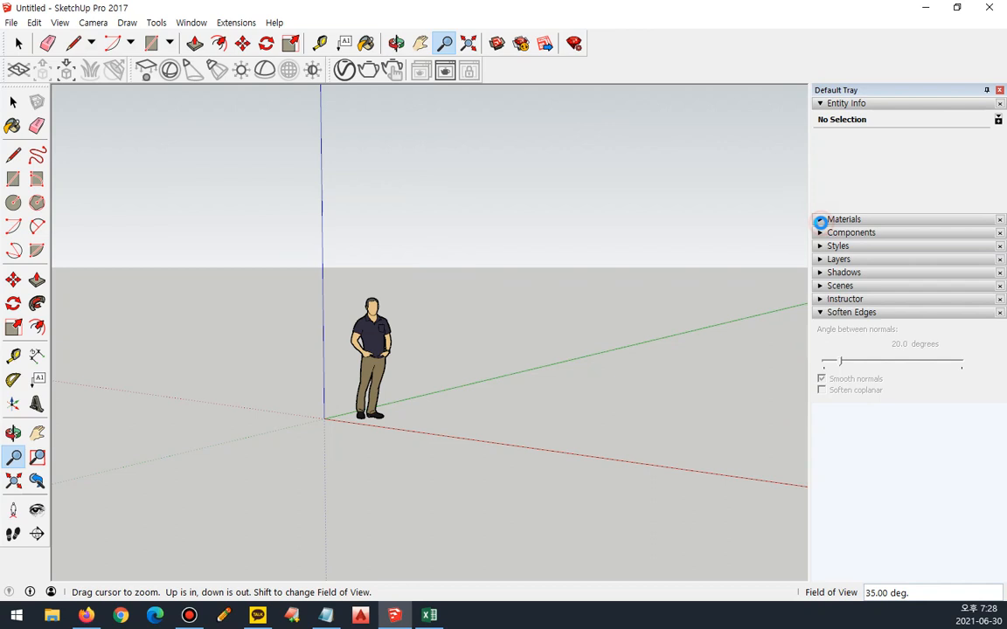
click(821, 219)
click(823, 221)
click(818, 233)
click(820, 235)
click(820, 246)
click(820, 246)
click(821, 259)
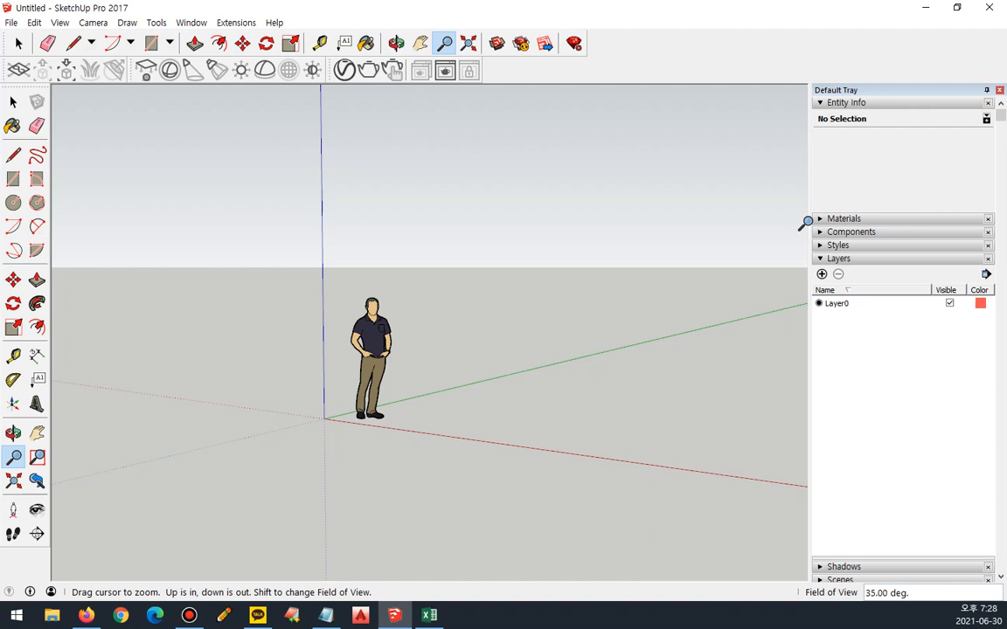
Step: Narrow the Default Tray to widen the drawing area, and orbit the view around the standing figure
middle_drag(270, 262, 306, 278)
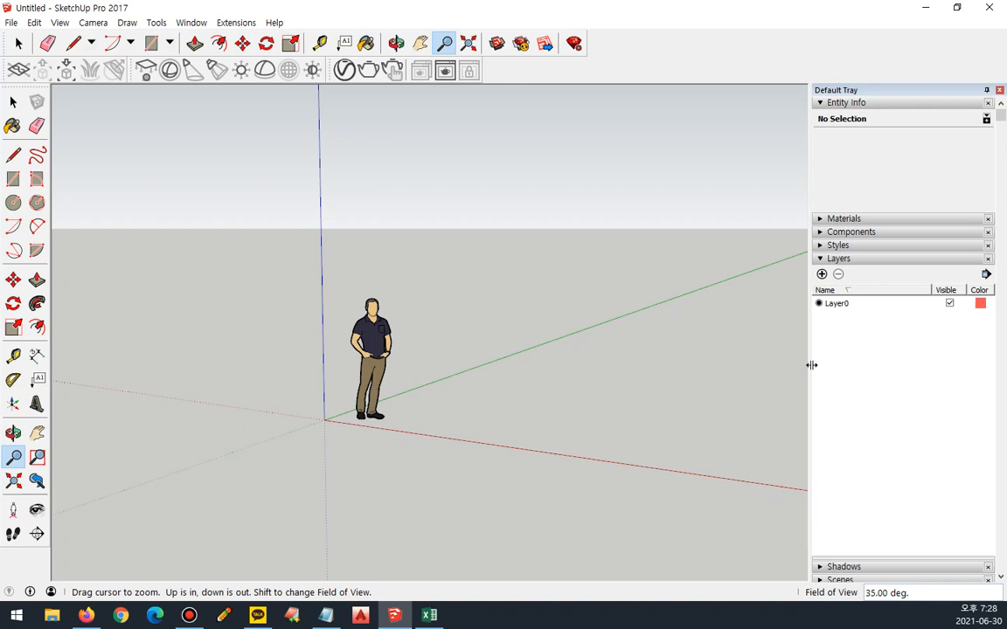
drag(809, 371, 881, 365)
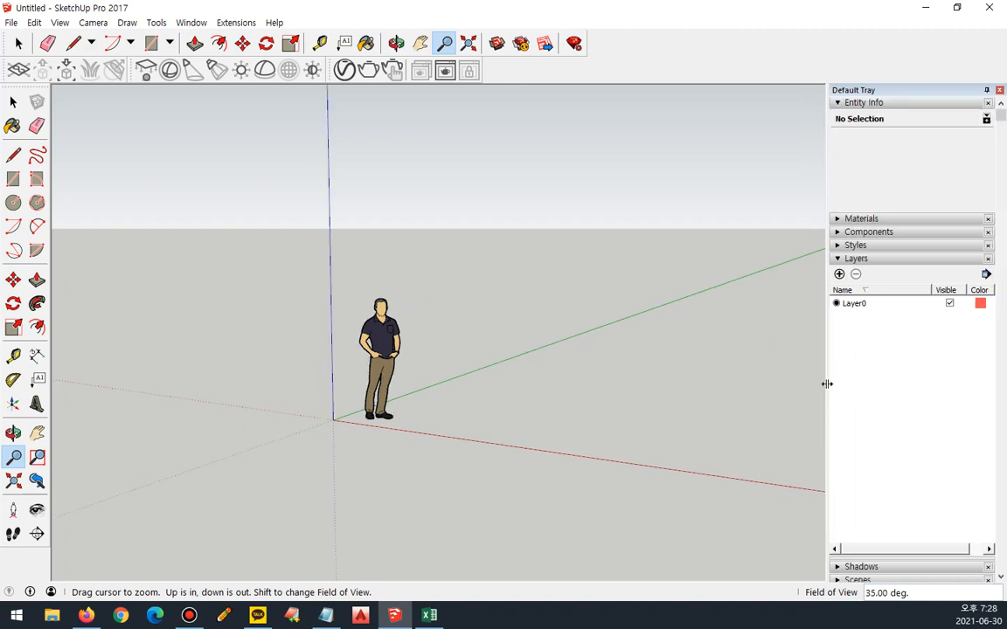
drag(828, 383, 877, 378)
key(o)
drag(317, 254, 290, 236)
key(z)
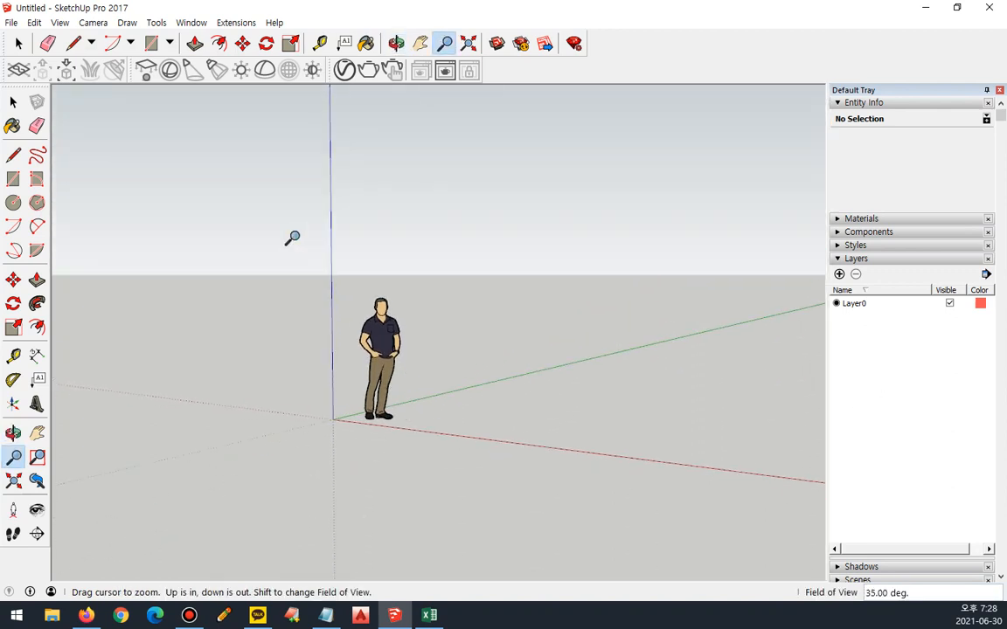
click(11, 23)
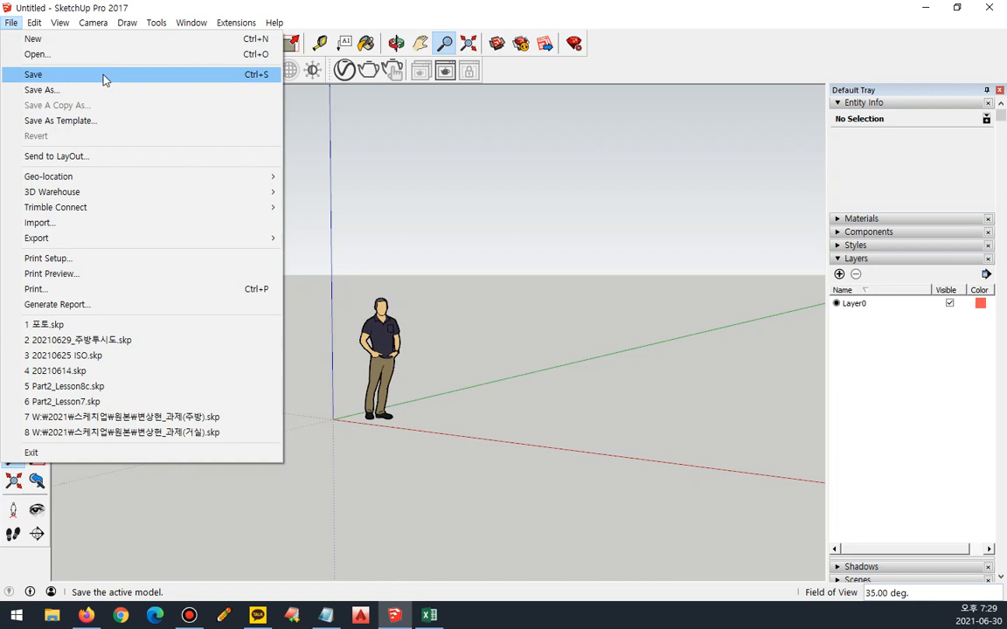
click(492, 186)
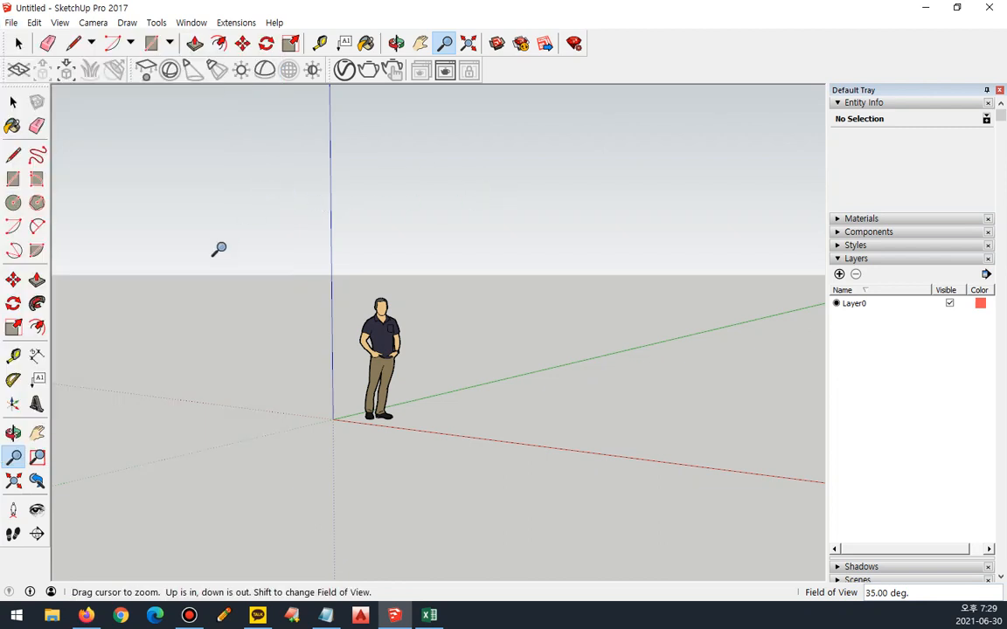
middle_drag(234, 291, 249, 315)
key(ctrl+shift+3)
mouse_move(84, 59)
mouse_down()
mouse_move(64, 37)
mouse_move(90, 39)
mouse_move(82, 60)
mouse_up()
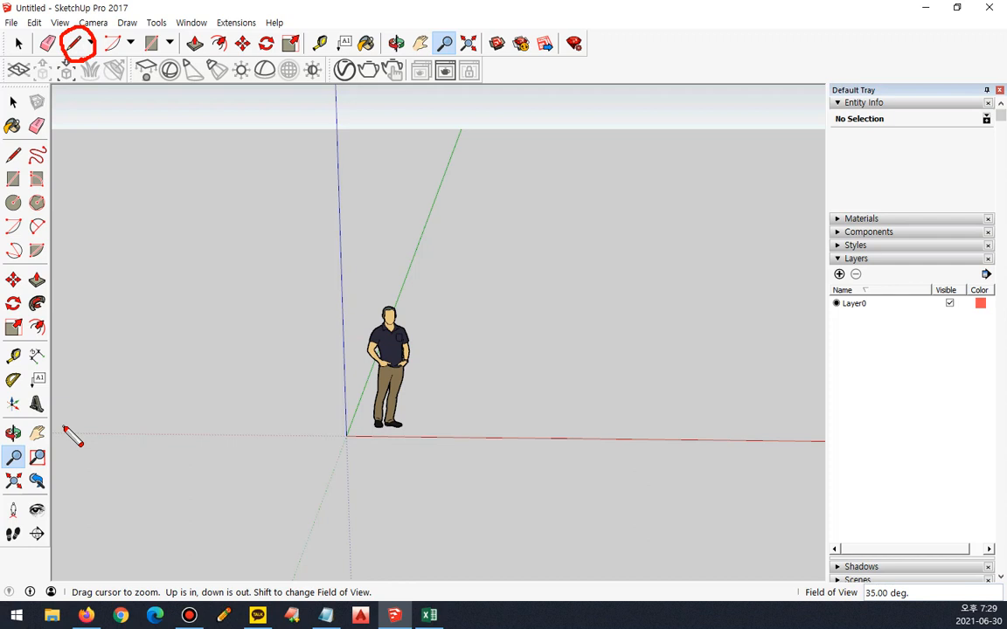
key(ctrl+shift+3)
Step: Activate the Line tool and examine the available line, arc and modelling commands and the Line tool's variants
click(73, 44)
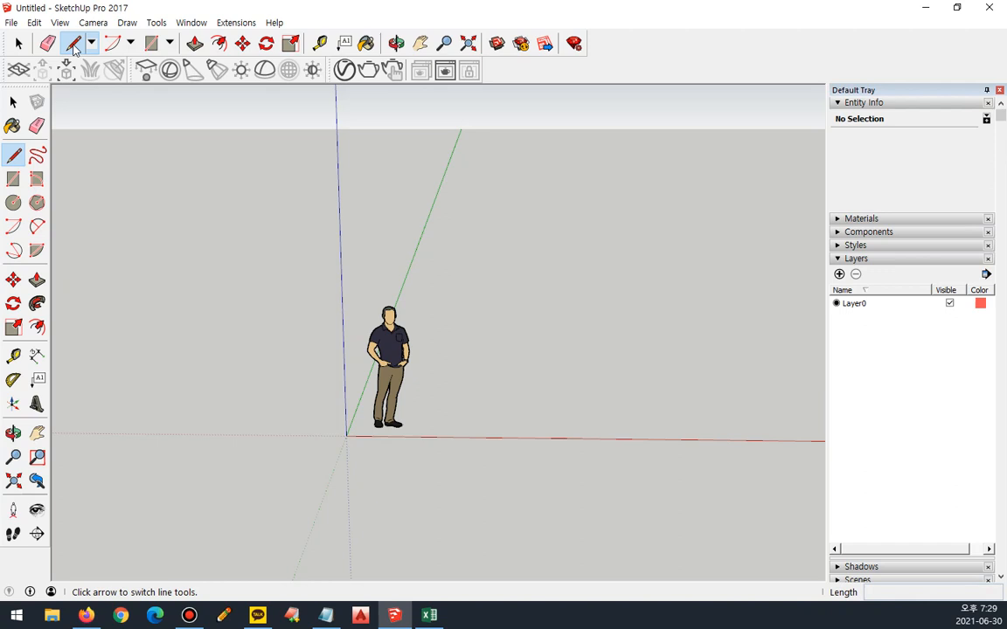
click(127, 22)
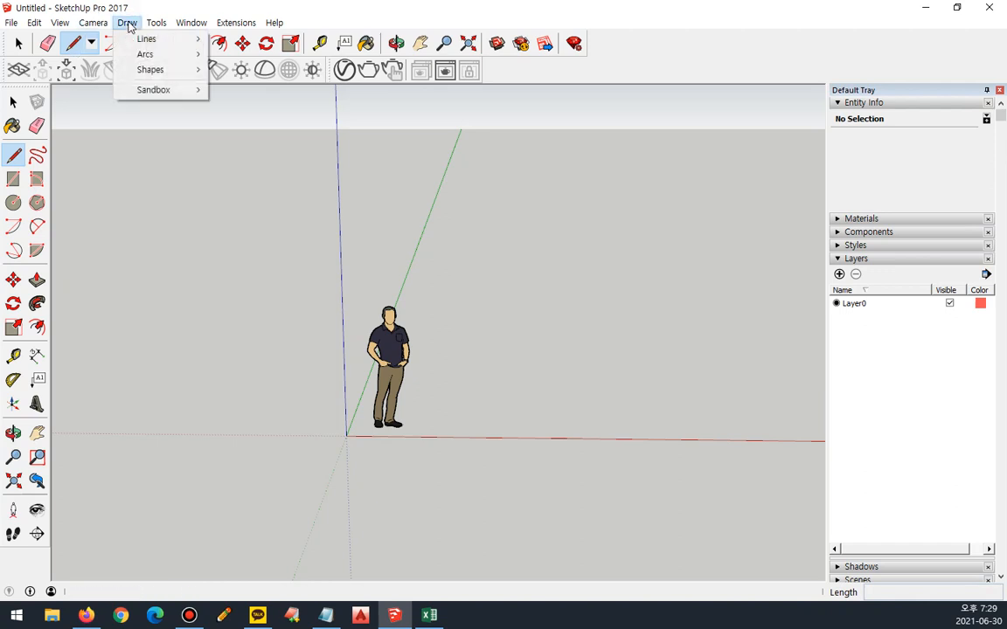
mouse_move(153, 39)
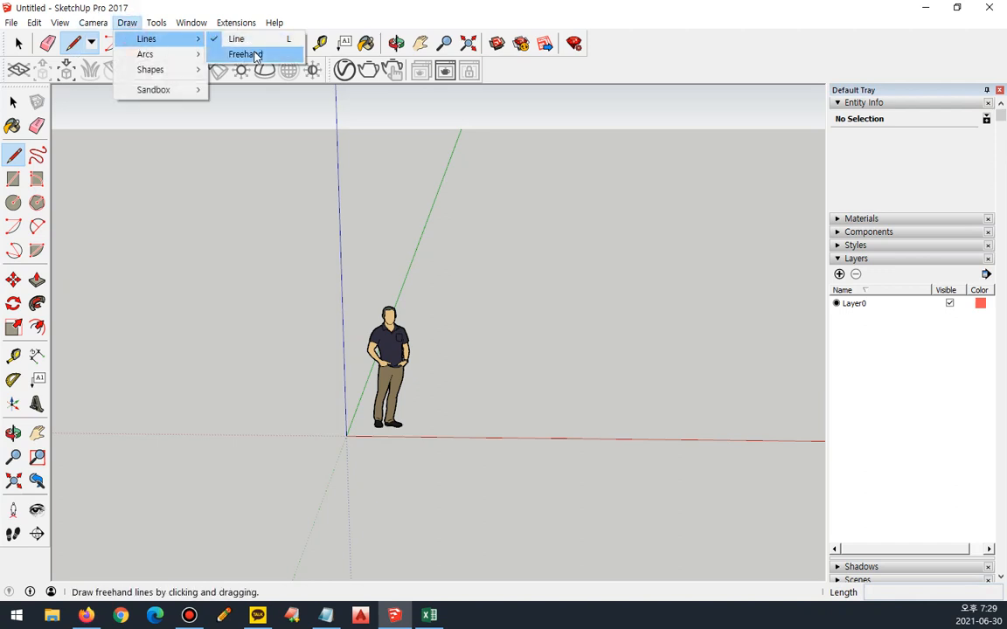
mouse_move(174, 59)
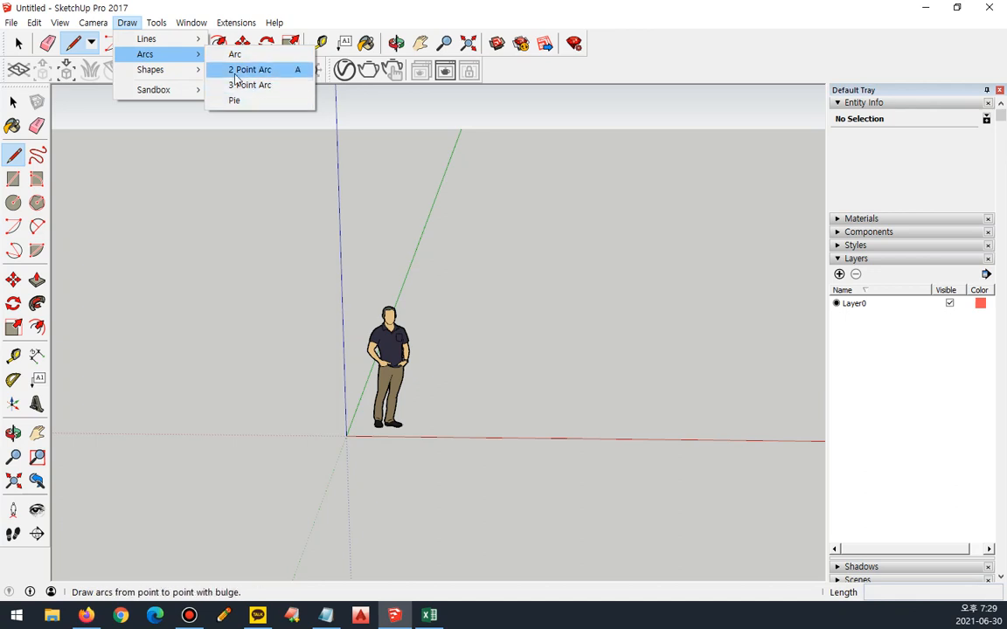
mouse_move(174, 79)
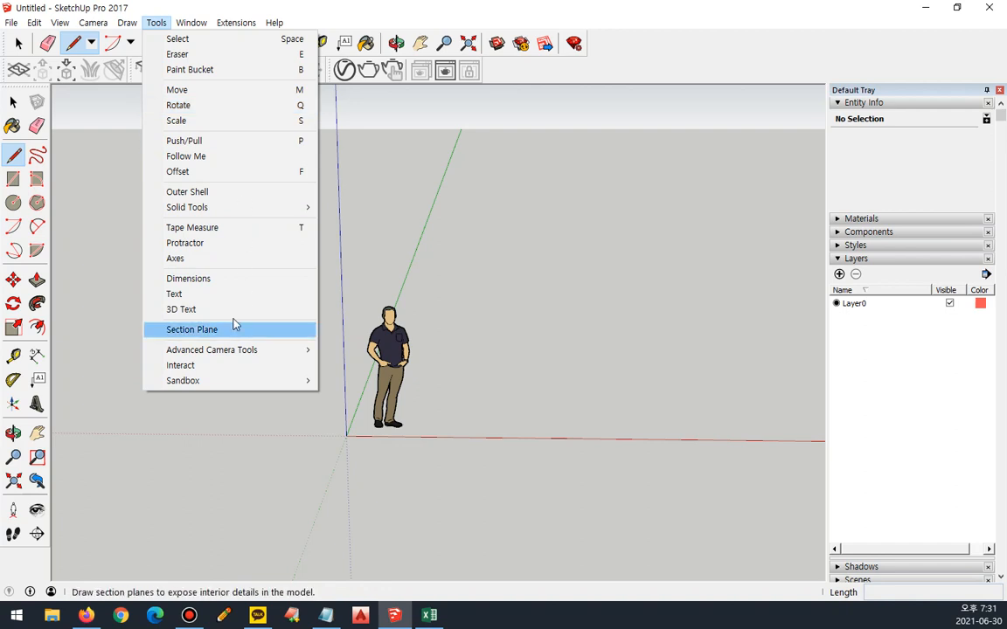
click(224, 5)
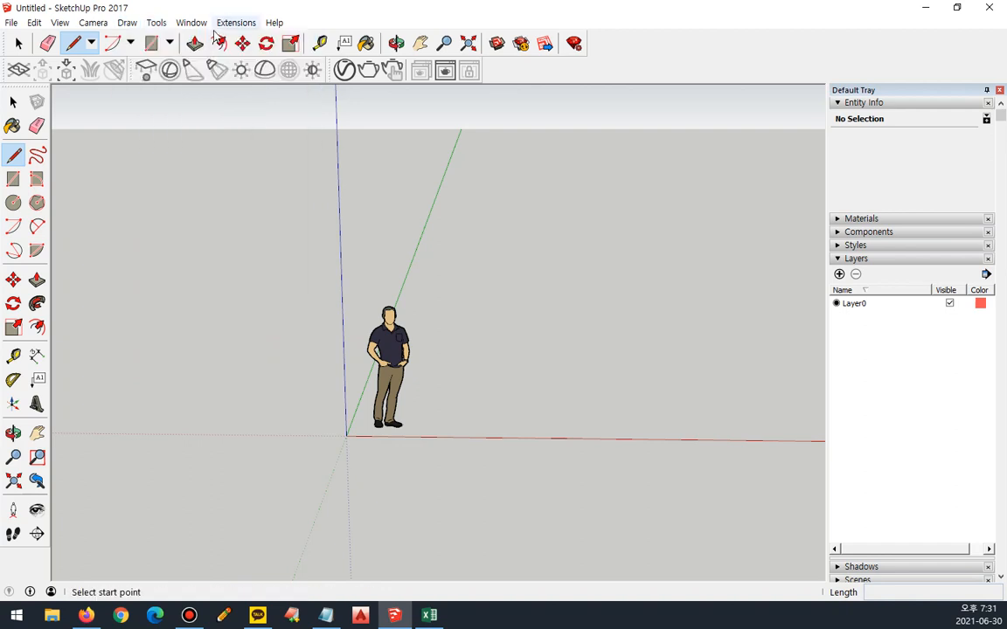
click(91, 44)
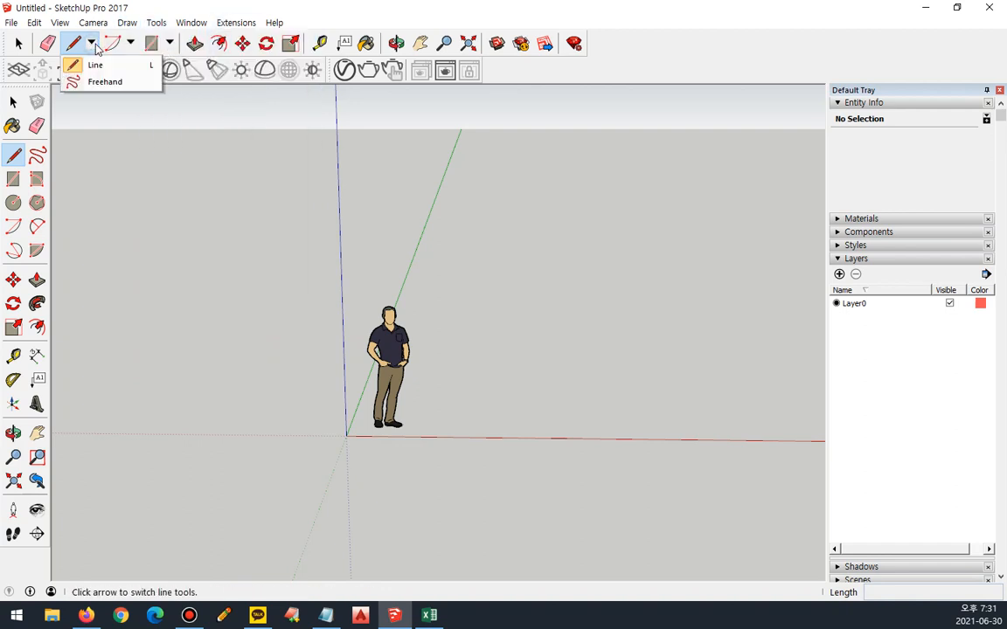
mouse_move(134, 42)
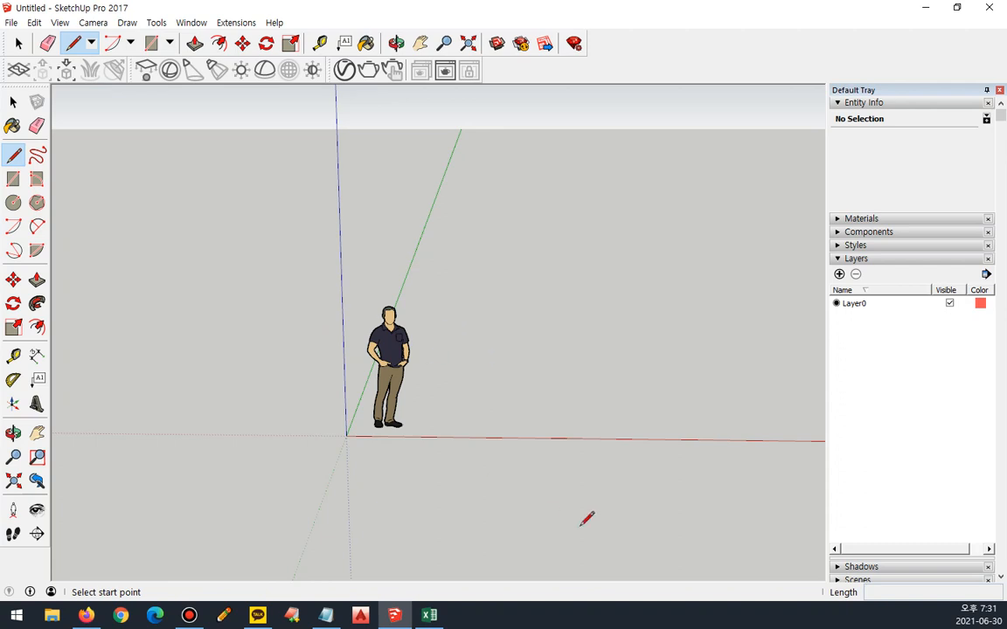
Step: Draw a single line parallel to the green axis beside the standing figure and leave the Line tool
click(465, 362)
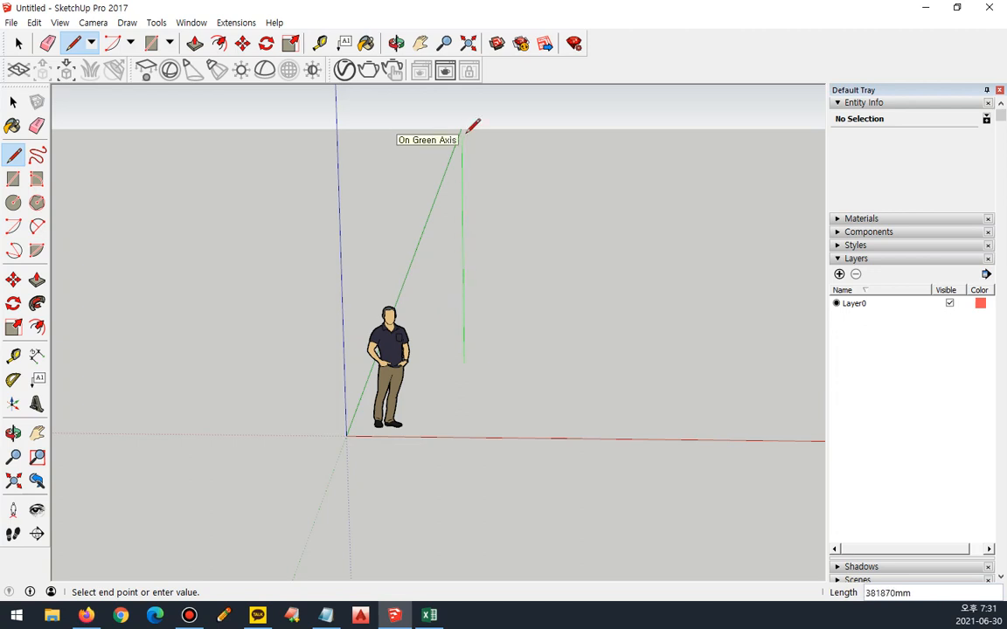
click(462, 182)
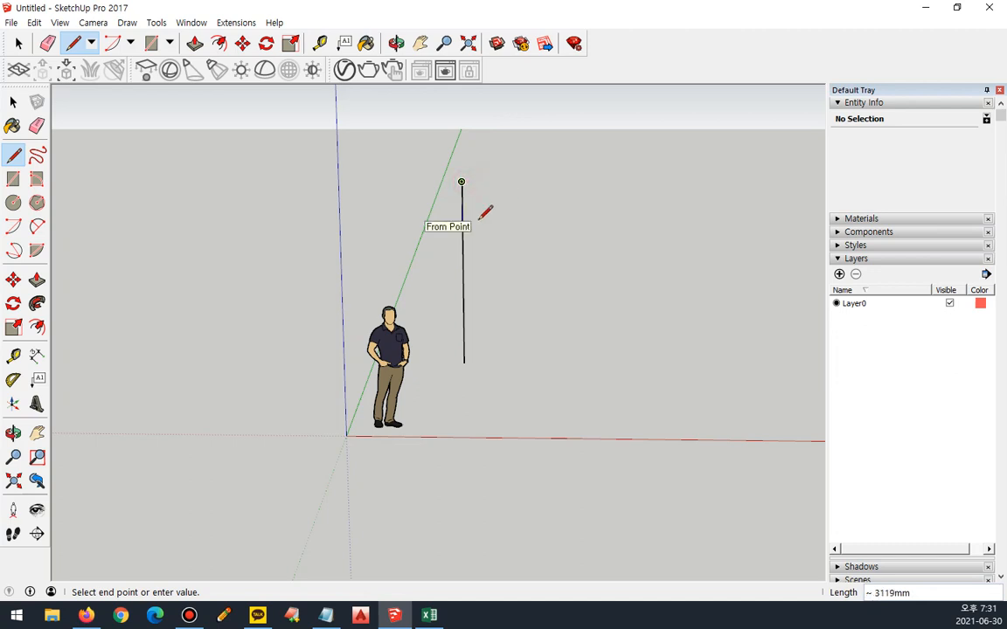
key(space)
drag(446, 164, 394, 307)
drag(470, 186, 467, 333)
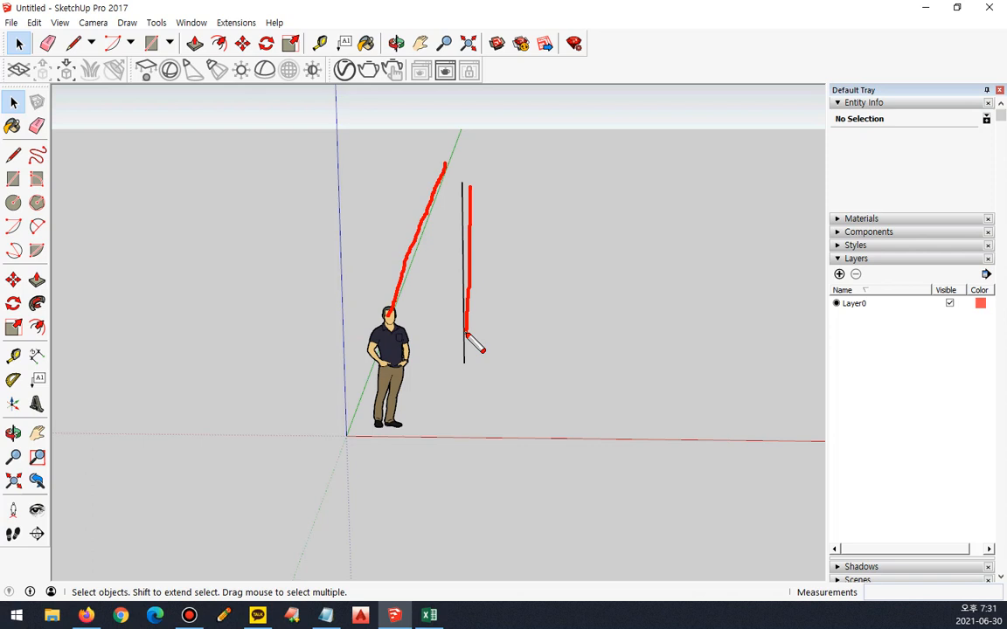
Step: Examine the drawn line from several angles and distances to compare its direction with the green axis
mouse_move(421, 317)
middle_down()
mouse_move(449, 279)
mouse_move(448, 299)
middle_up()
scroll(447, 298, up, 3)
scroll(433, 353, up, 6)
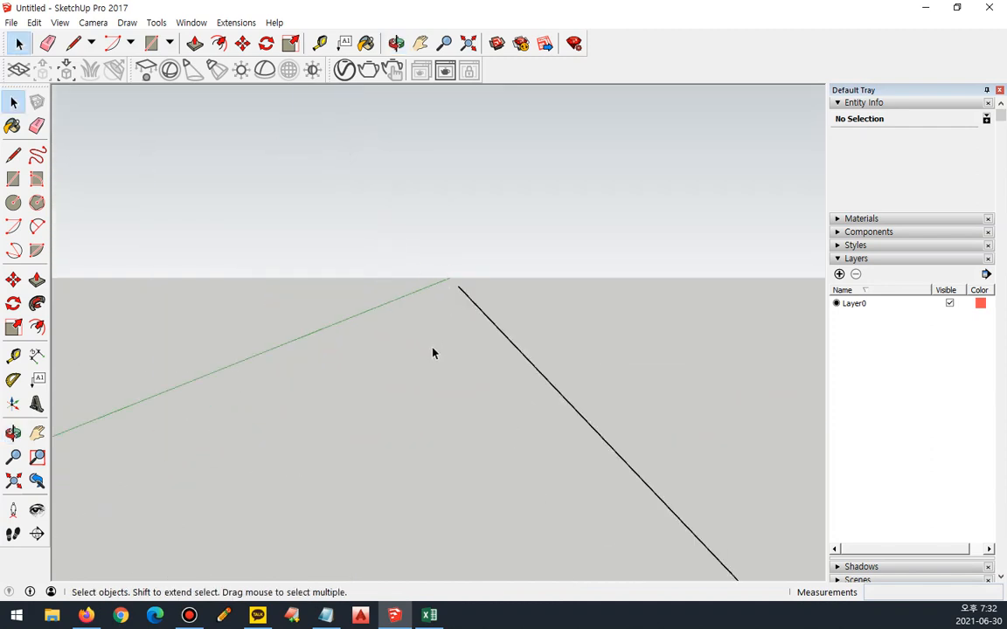
scroll(434, 353, down, 5)
scroll(432, 353, down, 3)
middle_drag(434, 353, 437, 273)
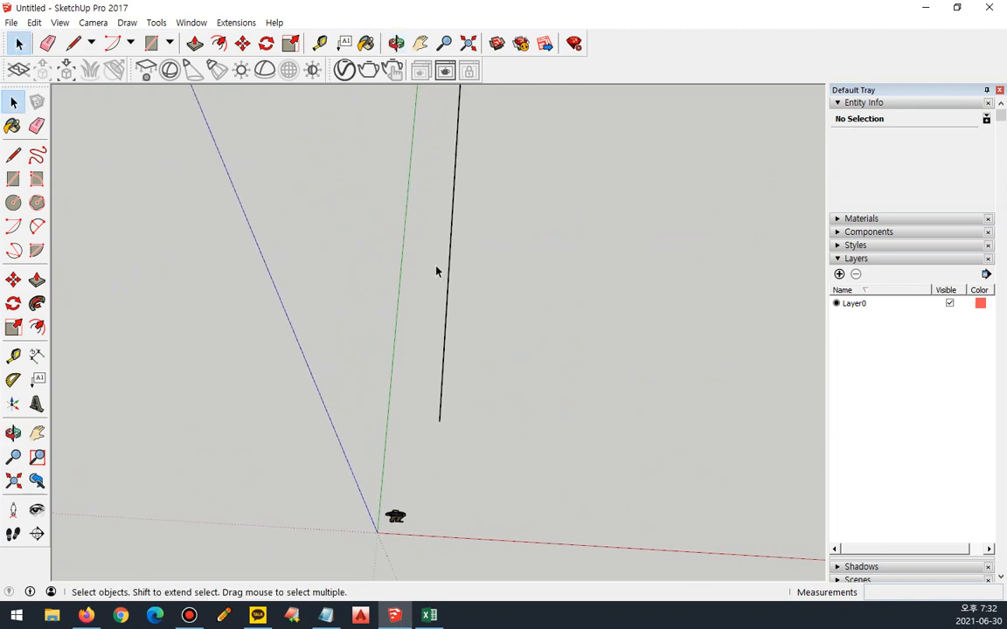
middle_drag(423, 166, 386, 428)
middle_drag(421, 166, 394, 428)
scroll(369, 386, down, 5)
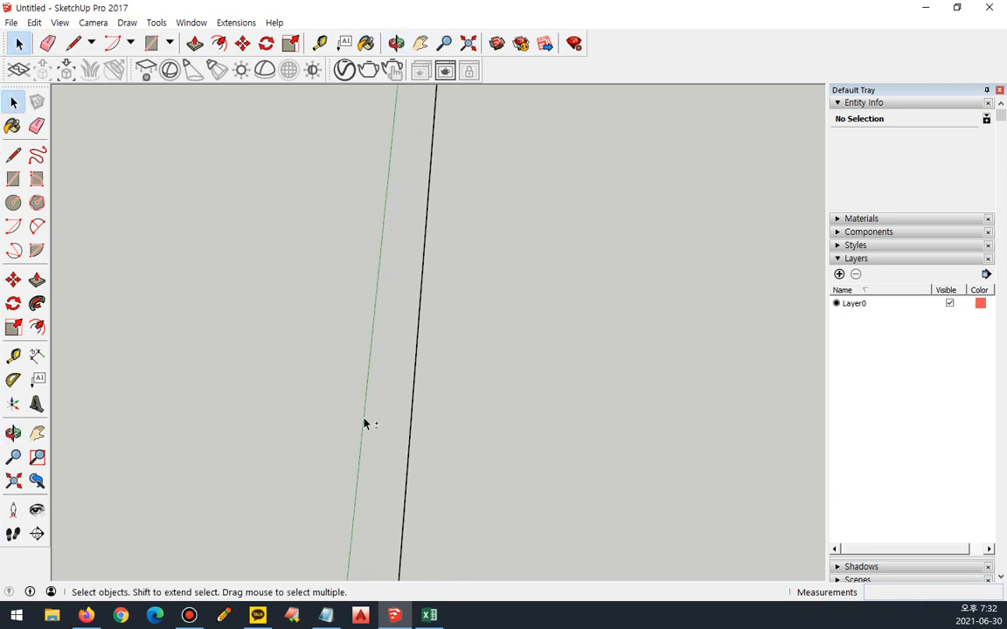
Step: Delete the line that runs parallel to the green axis
middle_drag(388, 174, 415, 227)
mouse_move(436, 404)
mouse_down()
mouse_move(418, 405)
mouse_move(491, 303)
mouse_move(453, 444)
mouse_move(418, 270)
mouse_move(473, 408)
mouse_up()
key(Escape)
click(423, 386)
key(Delete)
Step: Draw a 1000 mm line on the ground beside the standing figure
scroll(411, 351, up, 4)
middle_drag(414, 350, 418, 348)
click(15, 155)
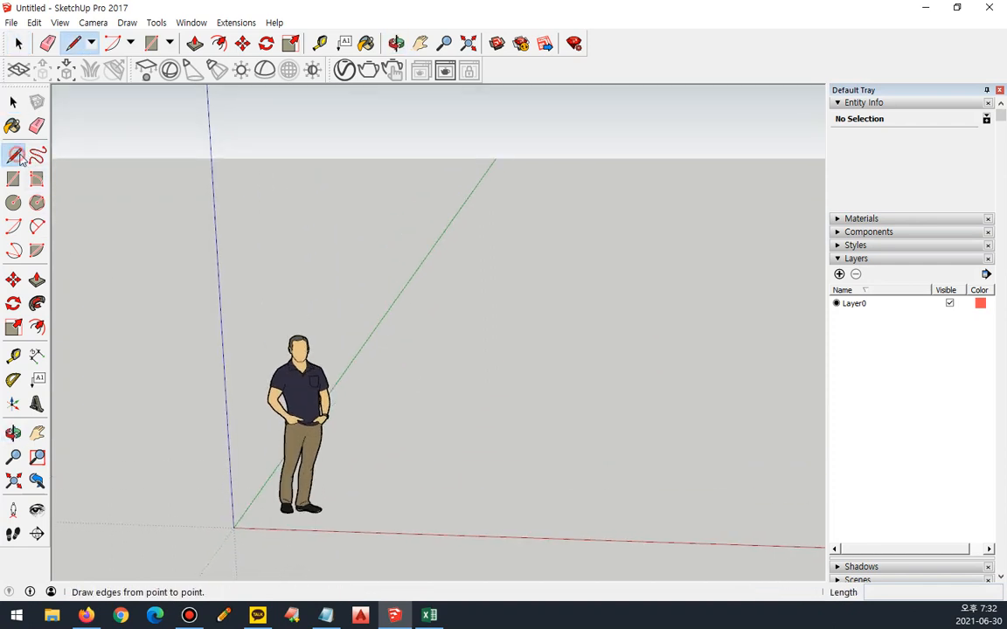
click(403, 427)
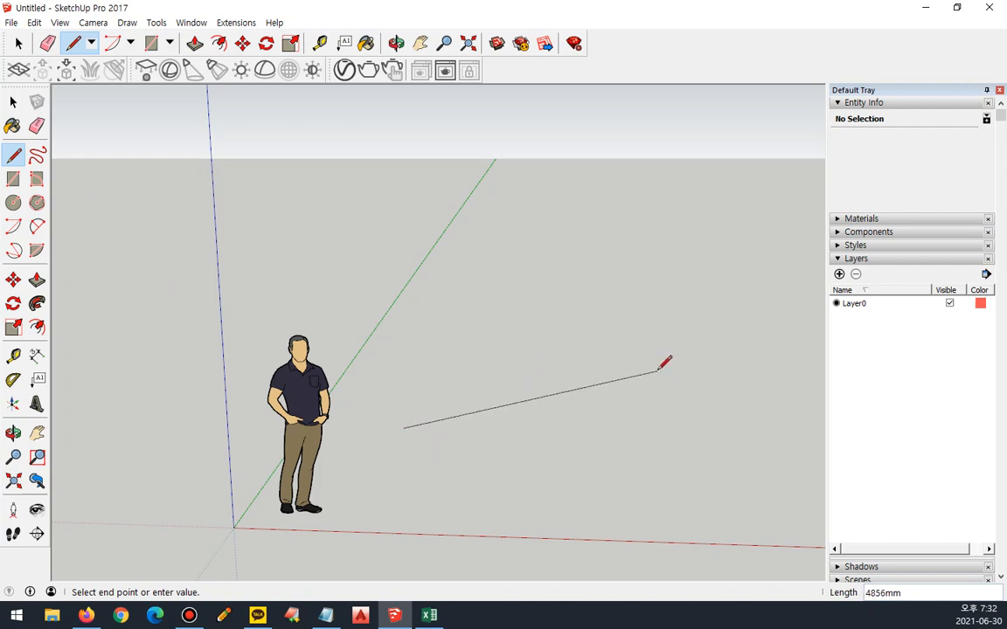
text(1000)
key(Return)
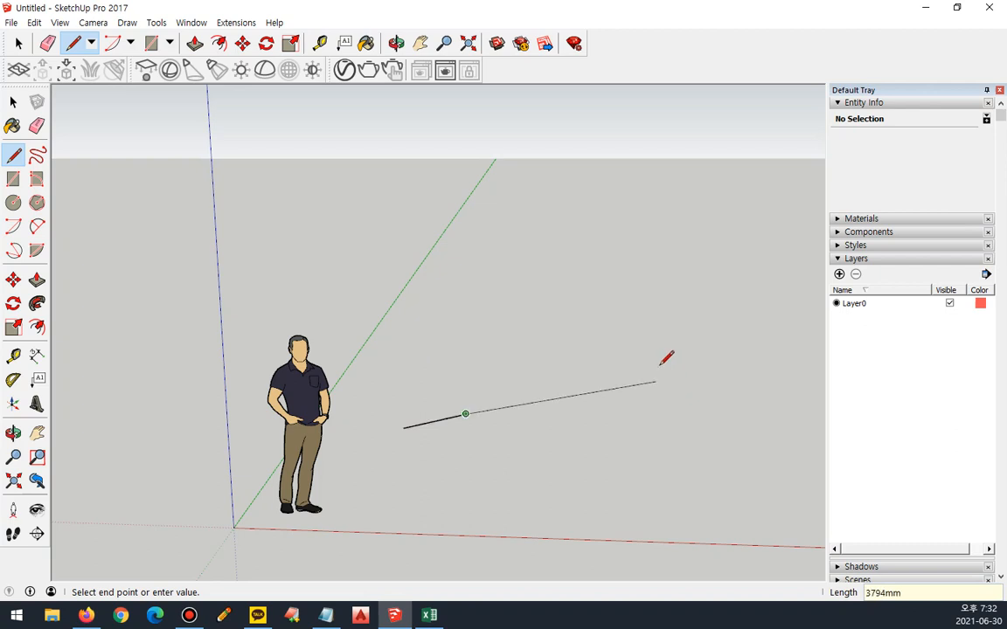
scroll(490, 385, up, 3)
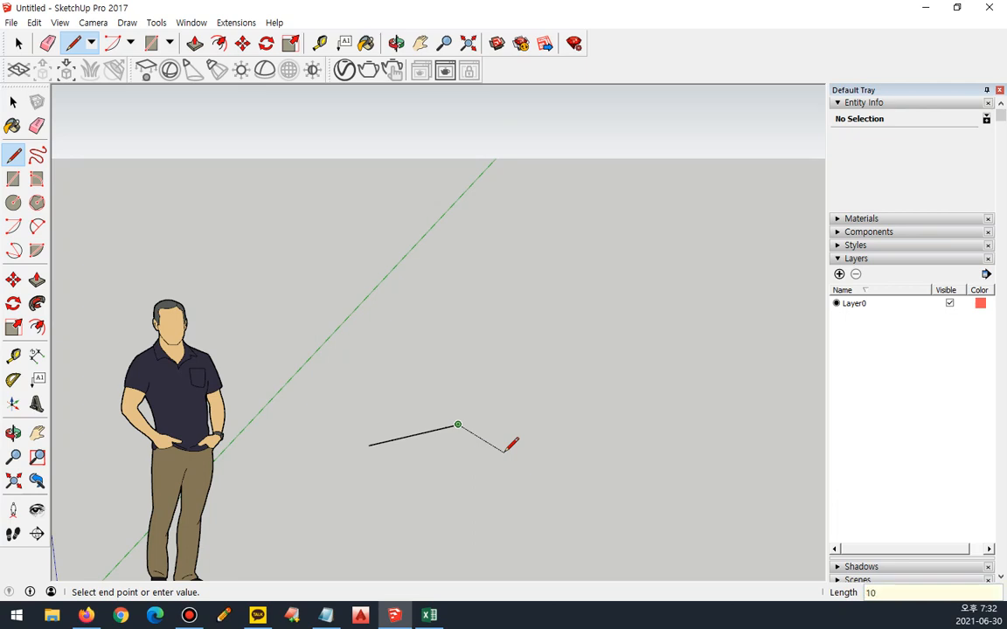
Step: Complete a closed four-sided shape beside the standing figure with further 1000 mm lines ending at the first line's start point
key(Return)
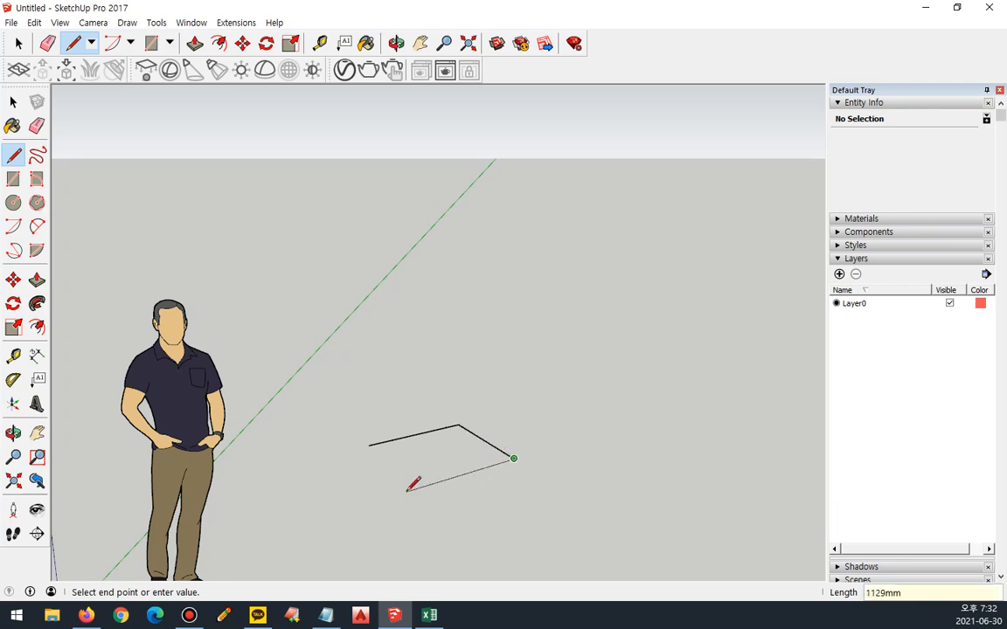
key(Return)
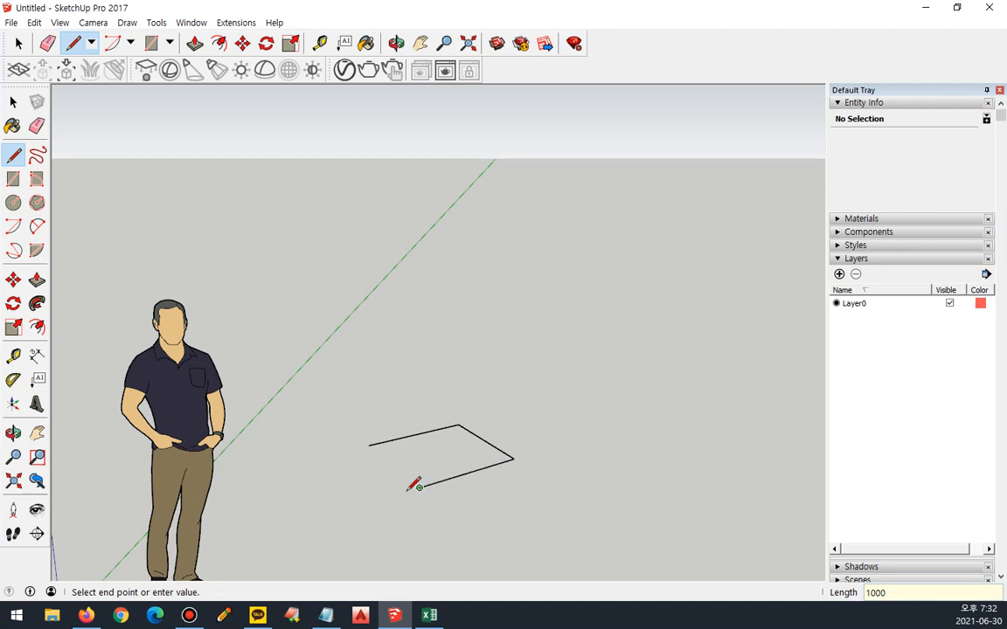
click(369, 445)
key(space)
mouse_move(367, 411)
middle_down()
mouse_move(395, 503)
mouse_move(401, 476)
middle_up()
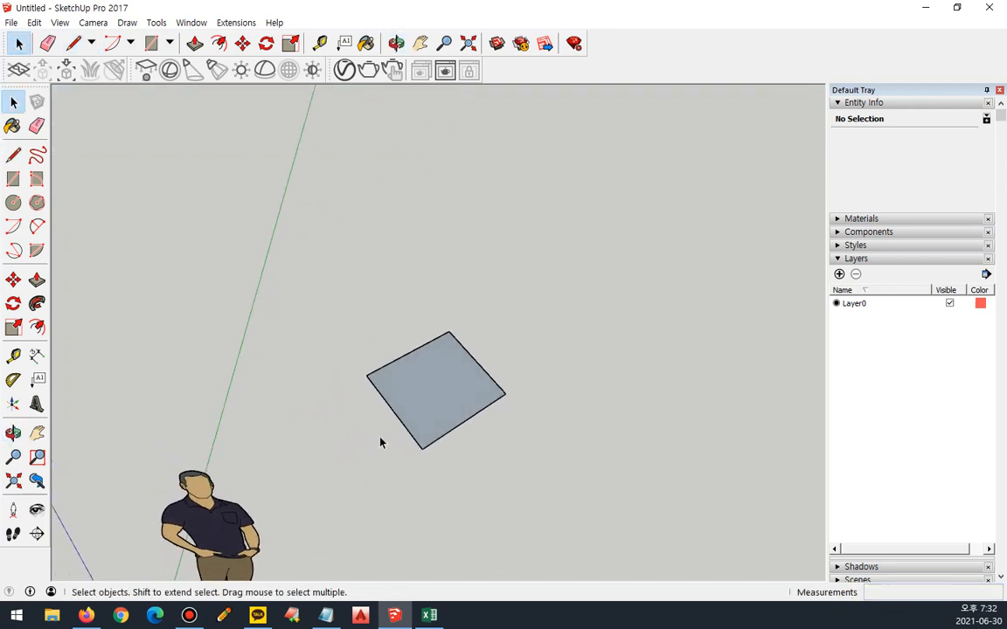
Step: Select the closed shape's face, clear the selection, and window-select the shape from opposite corners
click(436, 403)
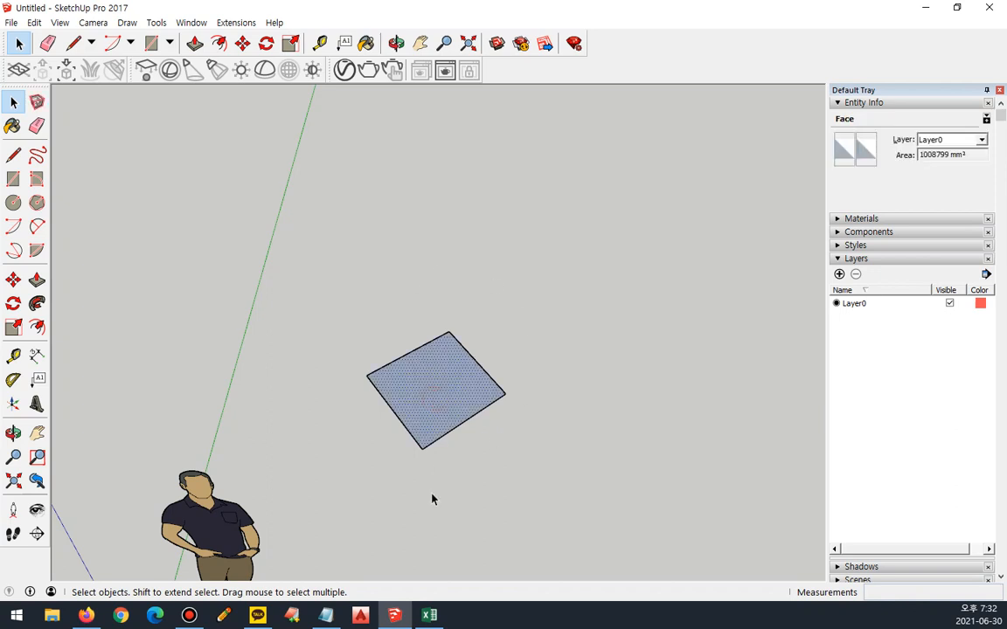
middle_drag(432, 497, 389, 461)
click(389, 477)
drag(562, 514, 342, 322)
drag(322, 283, 575, 525)
Step: Try to draw a chain of lines behind the filled shape, giving the second line a length of 52000 mm
click(13, 154)
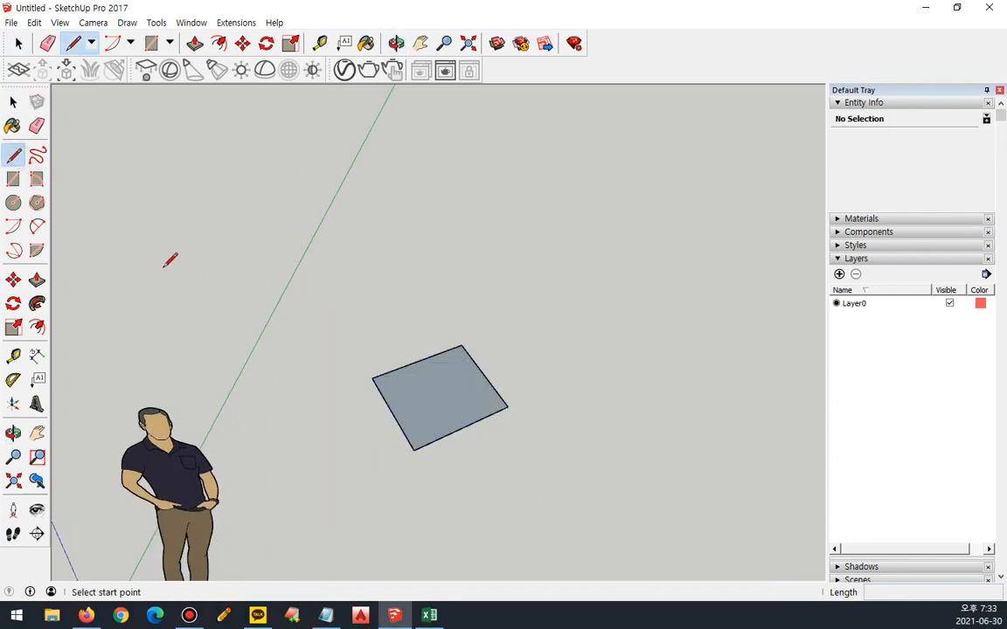
click(371, 279)
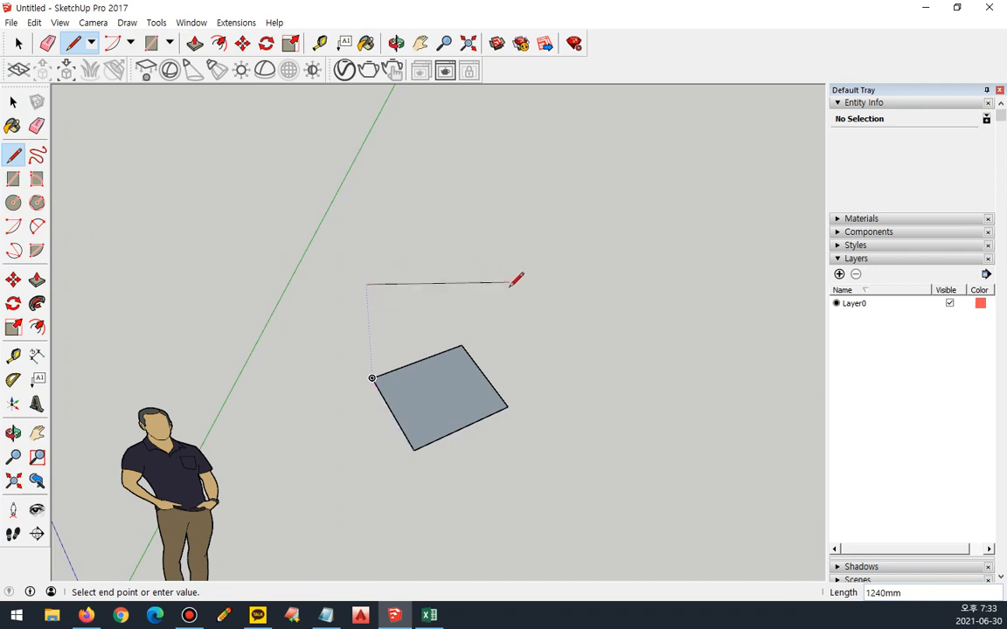
key(Escape)
click(480, 302)
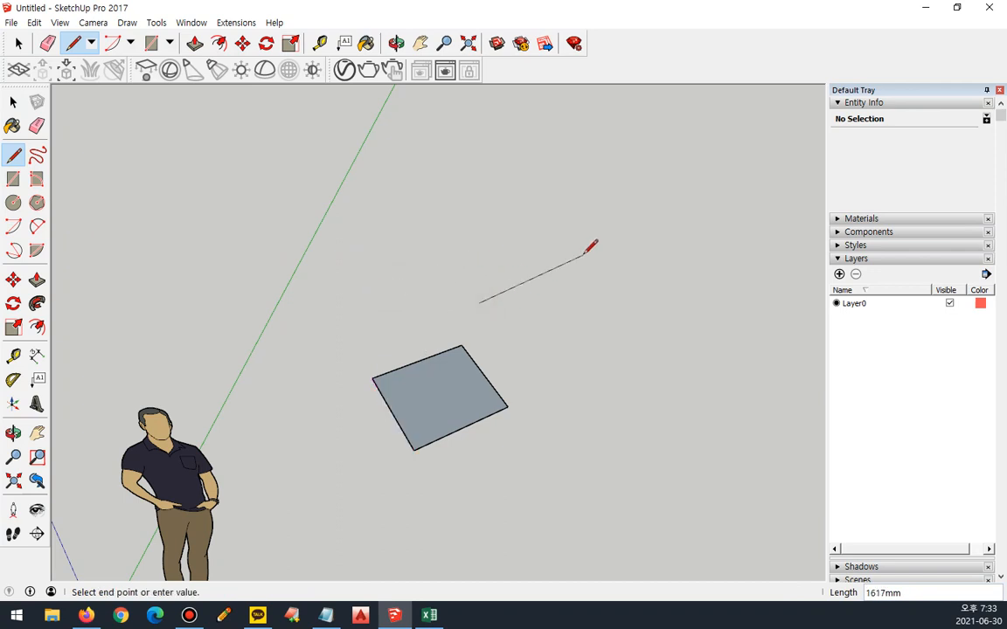
click(545, 272)
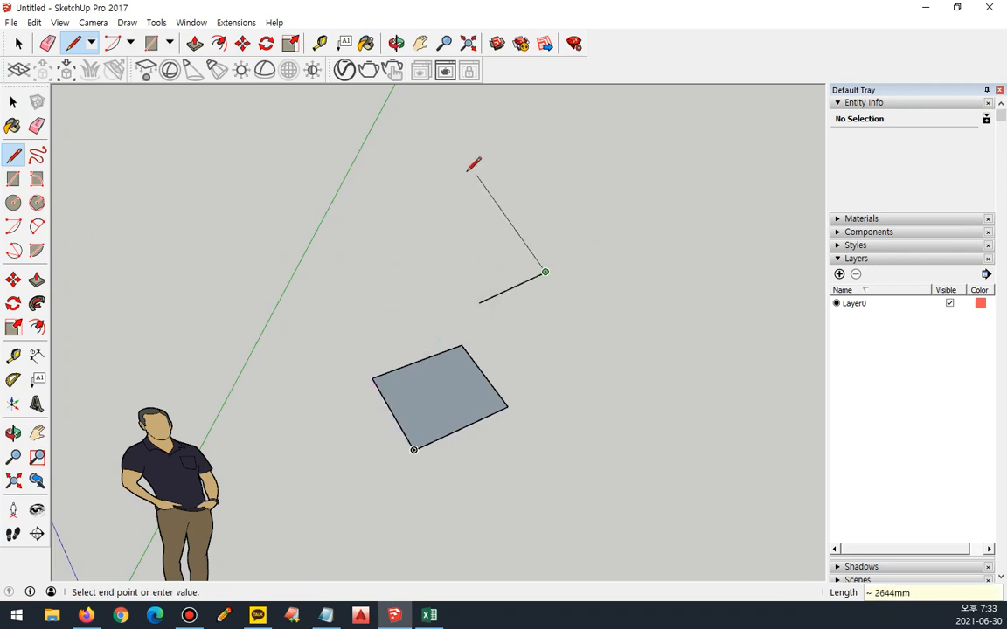
text(00)
key(Return)
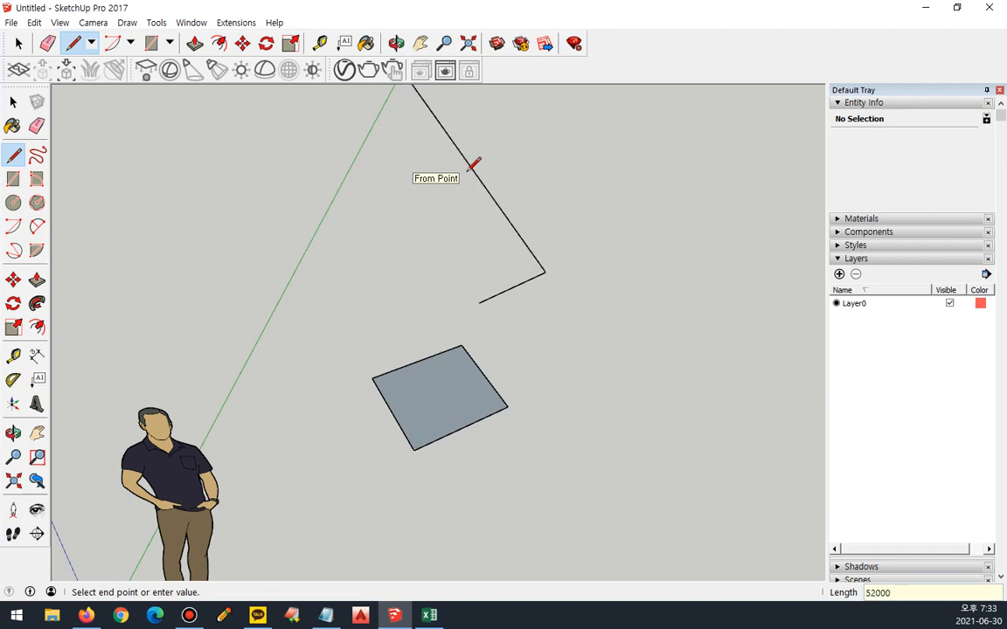
text(5)
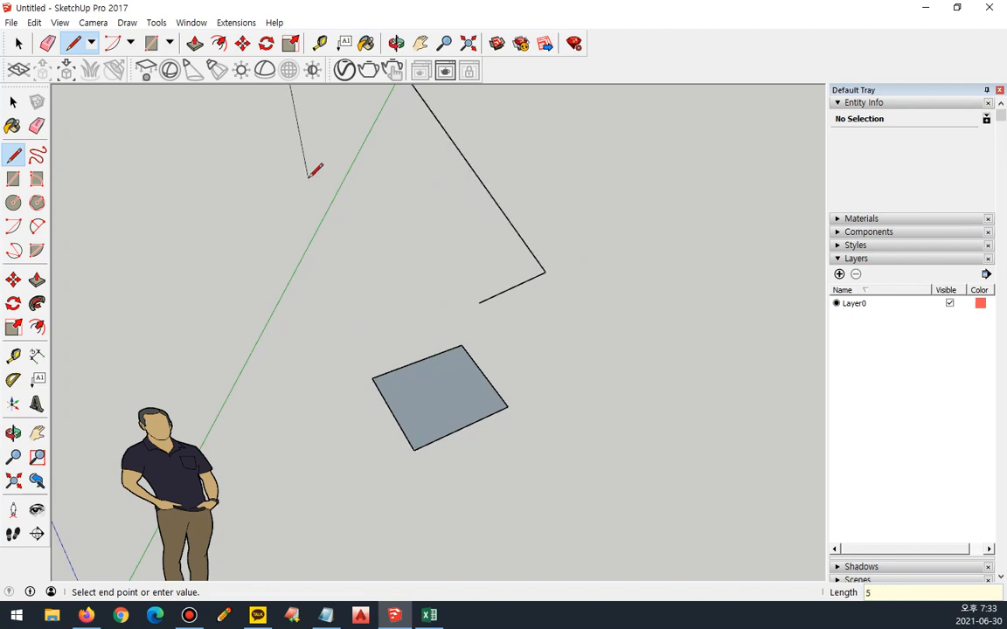
key(Return)
scroll(323, 226, down, 8)
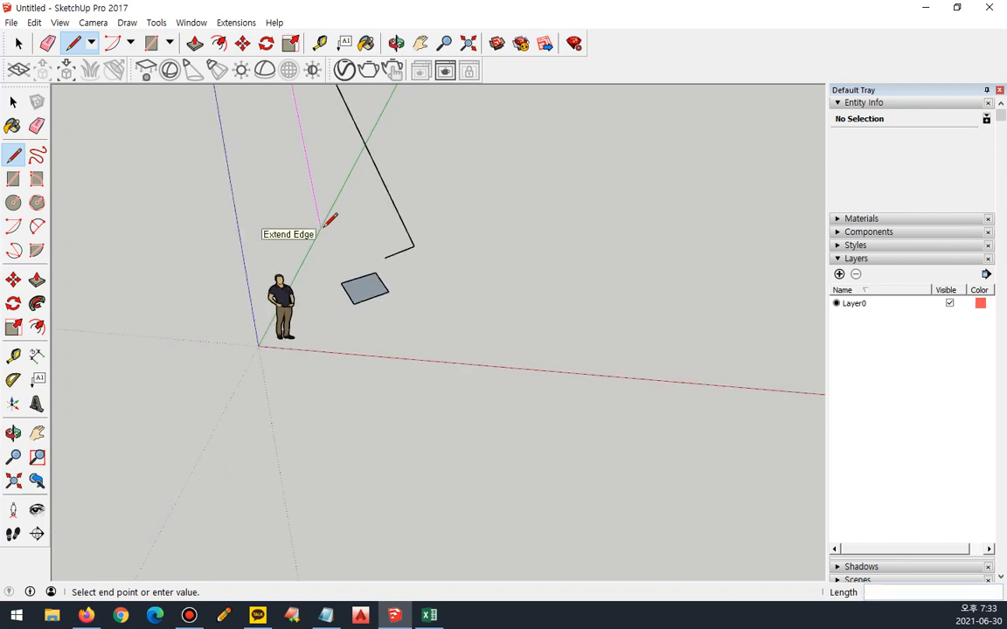
middle_drag(264, 230, 328, 305)
click(312, 238)
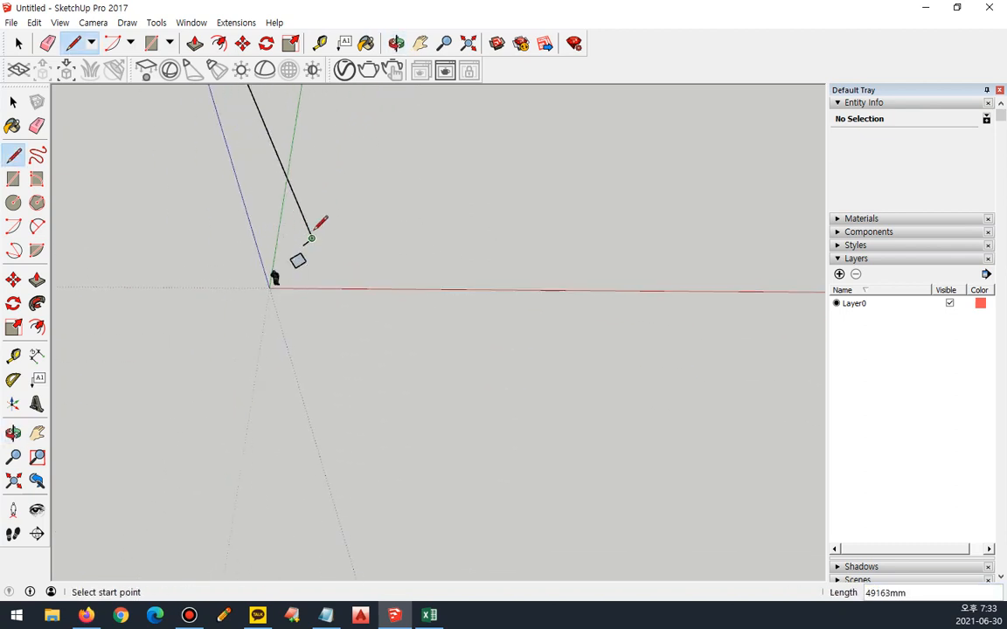
Step: Delete the stray lines and all remaining geometry, including the standing figure
key(space)
drag(326, 249, 283, 198)
key(Delete)
key(ctrl+a)
key(Delete)
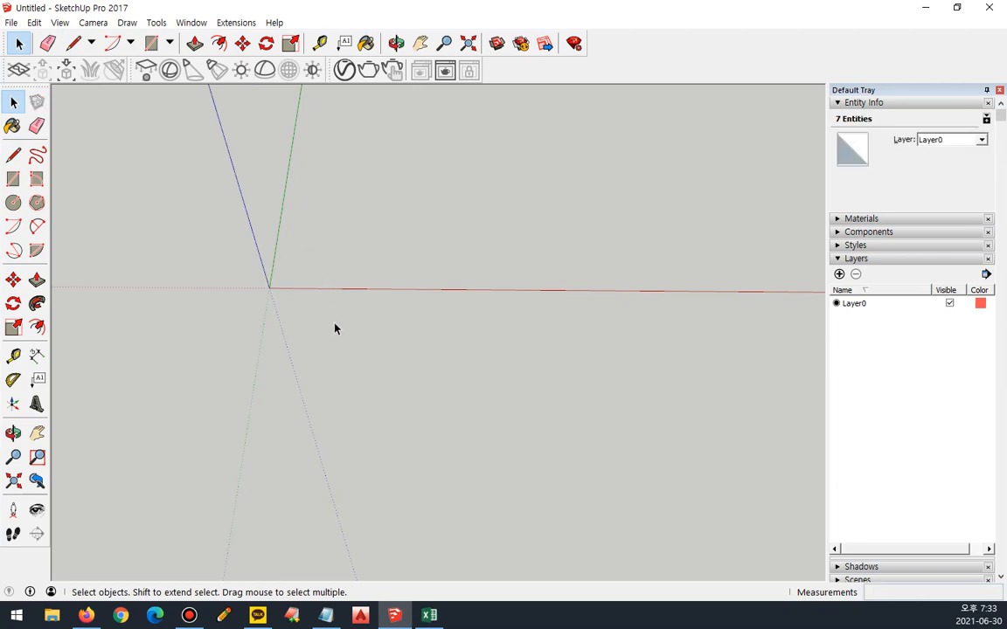
Step: Draw a closed square with 1000 mm sides parallel to the red and green axes near the origin
middle_drag(335, 327, 308, 268)
scroll(380, 524, up, 5)
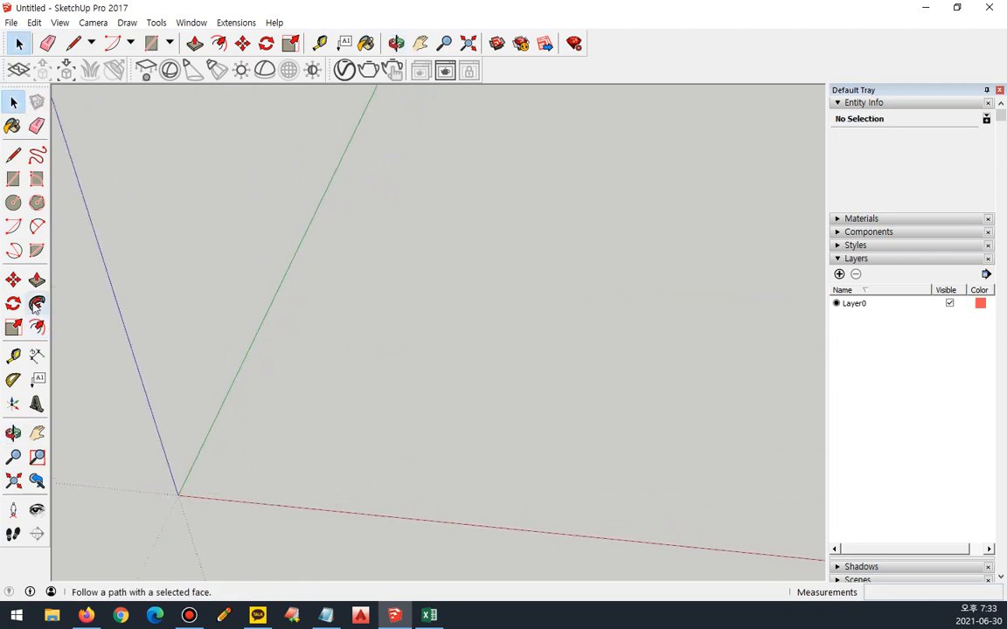
click(13, 155)
click(289, 465)
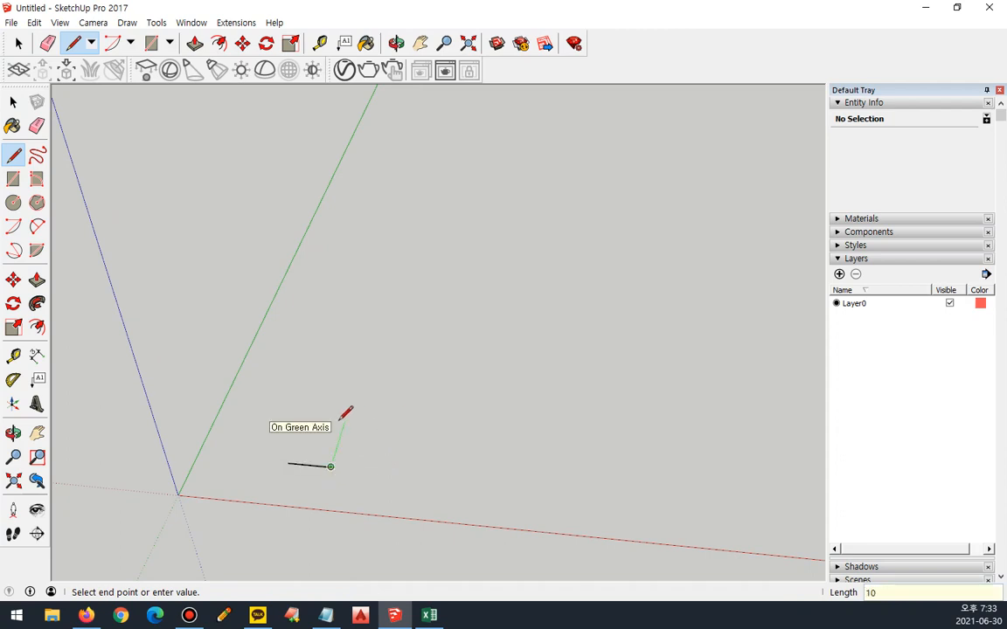
key(Return)
text(1)
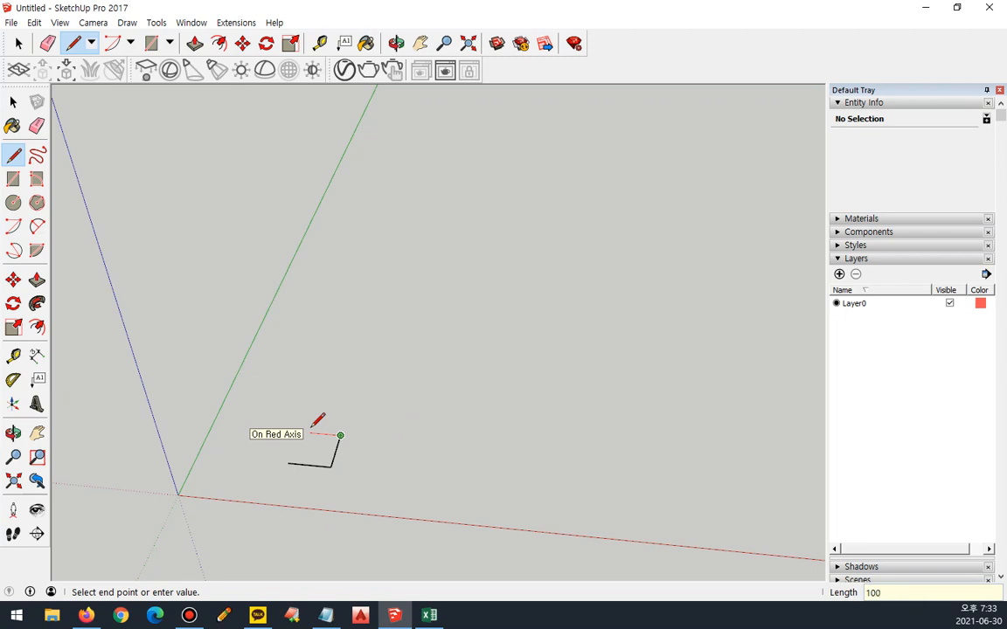
key(Return)
click(289, 465)
middle_drag(289, 465, 327, 463)
scroll(323, 472, up, 3)
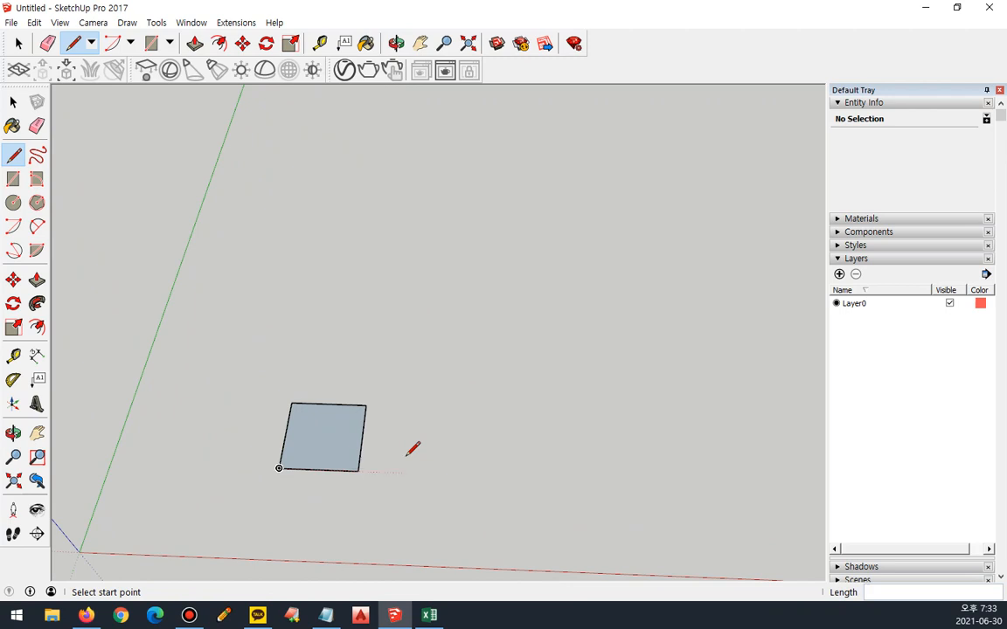
Step: Draw a closed irregular seven-sided outline freehand behind the square, without entering lengths
click(433, 329)
click(542, 330)
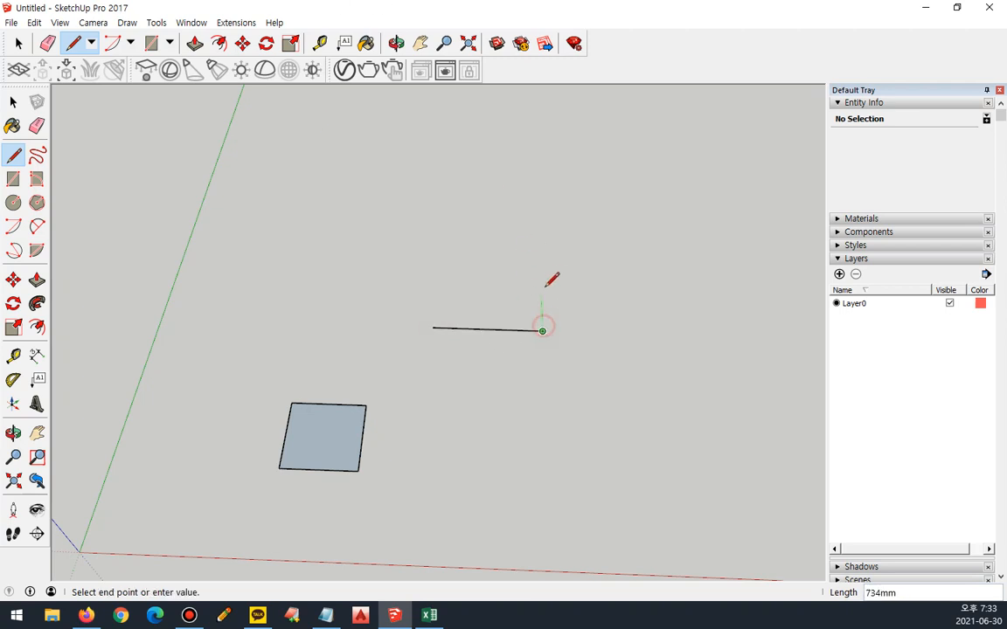
click(554, 256)
click(535, 218)
click(448, 252)
click(365, 214)
click(353, 299)
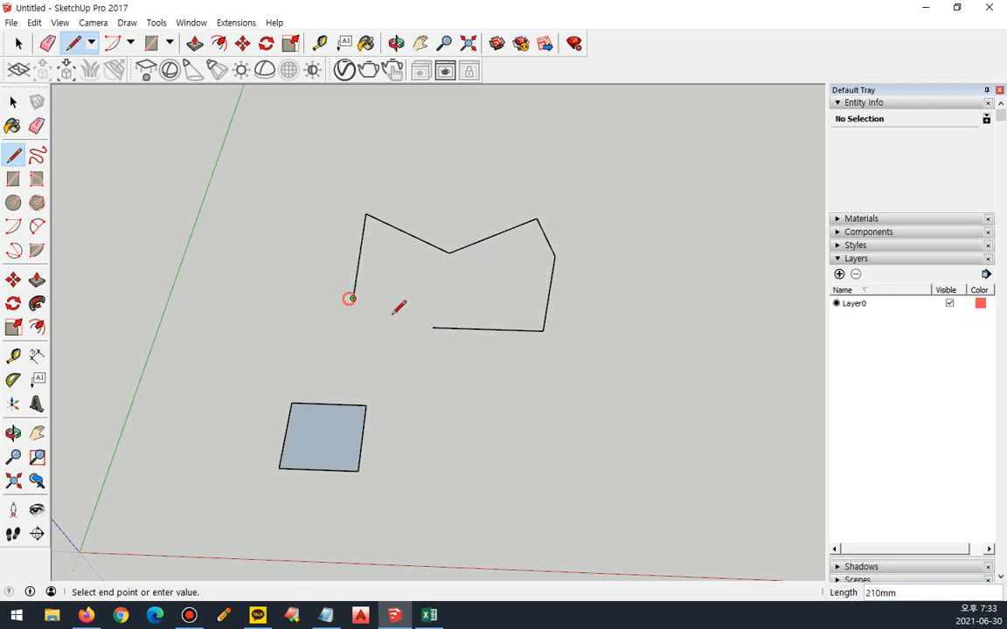
click(433, 328)
mouse_move(433, 328)
middle_down()
mouse_move(479, 353)
mouse_move(354, 308)
mouse_move(249, 171)
mouse_move(180, 160)
mouse_move(193, 234)
mouse_move(425, 308)
mouse_move(643, 225)
mouse_move(542, 418)
middle_up()
key(Escape)
Step: Draw a closed four-sided outline freehand on the far side of the irregular outline
middle_drag(559, 343, 547, 438)
click(547, 438)
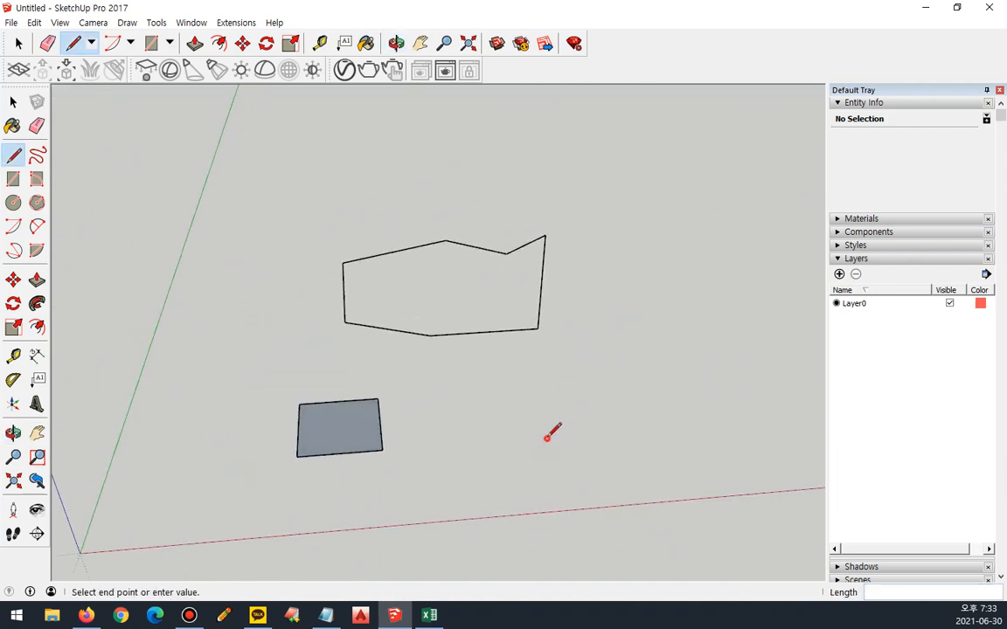
click(652, 437)
click(645, 370)
click(539, 378)
click(547, 438)
middle_drag(666, 463, 688, 420)
Step: Draw a smaller closed four-sided shape beside the square, with its sides following the red and green axes
click(212, 402)
click(270, 395)
key(Escape)
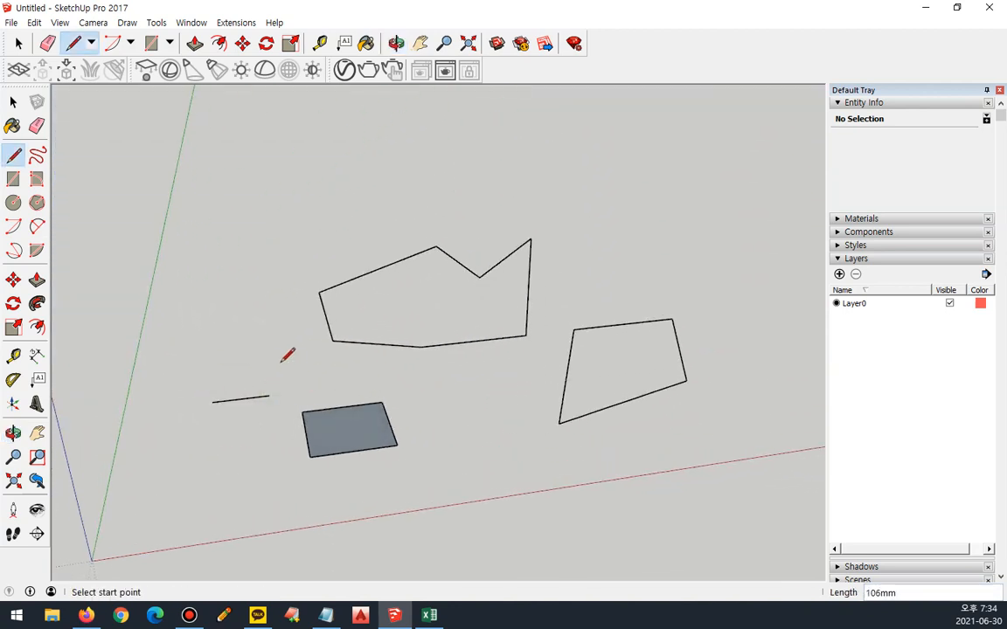
click(269, 395)
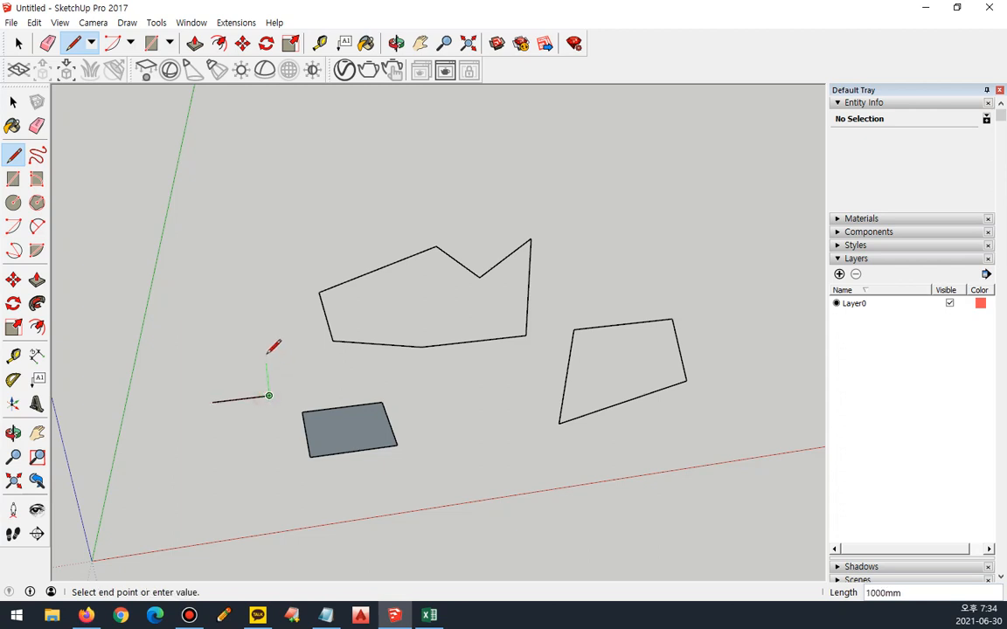
click(266, 360)
click(212, 366)
click(212, 403)
middle_drag(245, 416, 253, 446)
key(ctrl+shift+3)
mouse_move(258, 426)
mouse_down()
mouse_move(264, 340)
mouse_move(252, 431)
mouse_up()
mouse_move(346, 499)
mouse_down()
mouse_move(308, 481)
mouse_move(417, 411)
mouse_move(346, 500)
mouse_up()
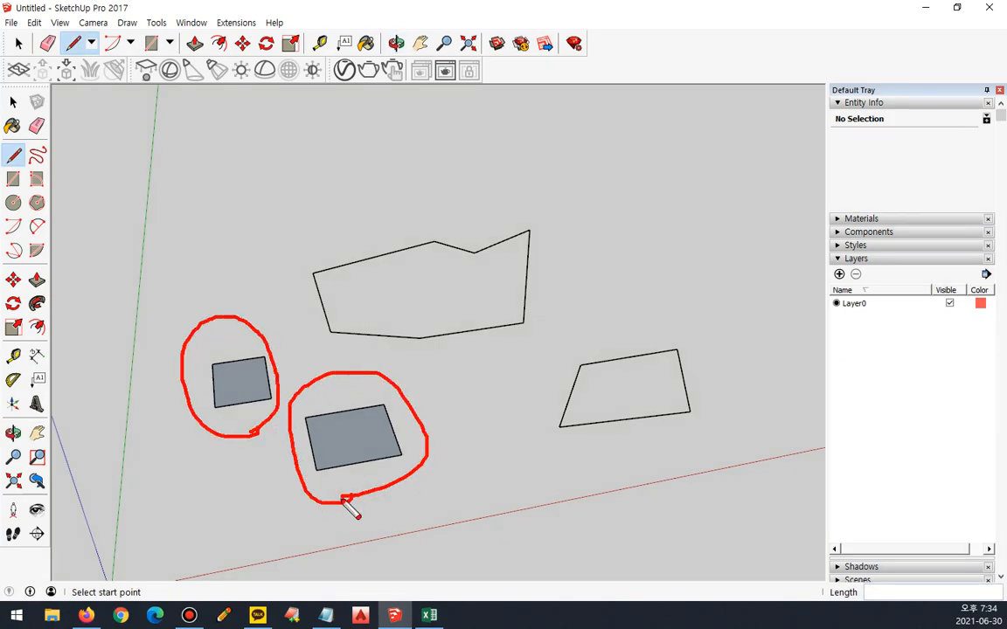
mouse_move(544, 418)
mouse_down()
mouse_move(620, 466)
mouse_move(708, 384)
mouse_move(611, 468)
mouse_up()
mouse_move(456, 355)
mouse_down()
mouse_move(326, 353)
mouse_move(538, 253)
mouse_move(466, 357)
mouse_up()
key(Escape)
Step: Draw a single line from a free point to the nearly vertical edge of the irregular outline
mouse_move(438, 371)
middle_down()
mouse_move(454, 400)
mouse_move(181, 288)
mouse_move(150, 254)
mouse_move(142, 274)
middle_up()
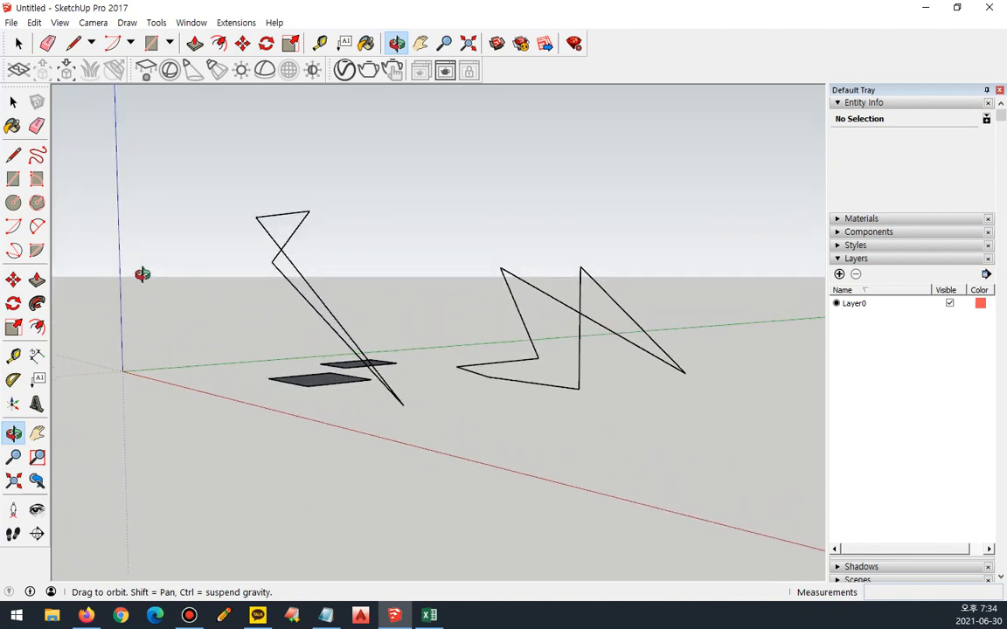
key(l)
click(591, 404)
click(580, 284)
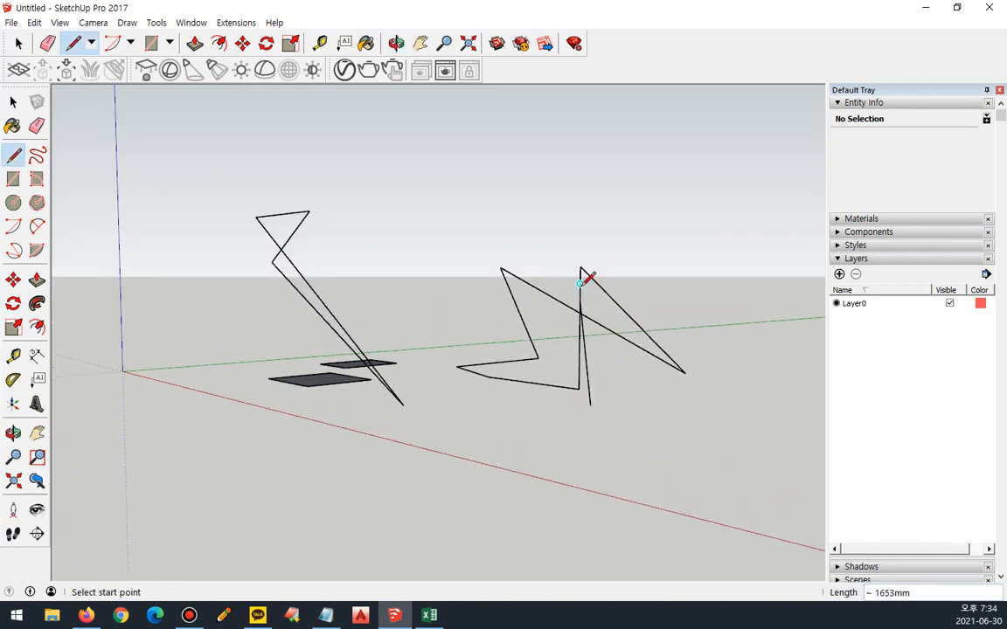
key(ctrl+2)
mouse_move(576, 388)
mouse_down()
mouse_move(549, 310)
mouse_move(600, 311)
mouse_up()
mouse_move(529, 349)
mouse_down()
mouse_move(512, 294)
mouse_move(508, 306)
mouse_up()
drag(510, 295, 562, 306)
mouse_move(633, 349)
mouse_down()
mouse_move(535, 284)
mouse_move(546, 317)
mouse_up()
drag(668, 371, 612, 298)
mouse_move(413, 378)
mouse_down()
mouse_move(358, 303)
mouse_move(296, 283)
mouse_move(360, 252)
mouse_up()
key(Escape)
Step: Examine the open outlines and the filled squares from other angles, and activate the Select tool
mouse_move(298, 327)
middle_down()
mouse_move(406, 376)
mouse_move(581, 425)
middle_up()
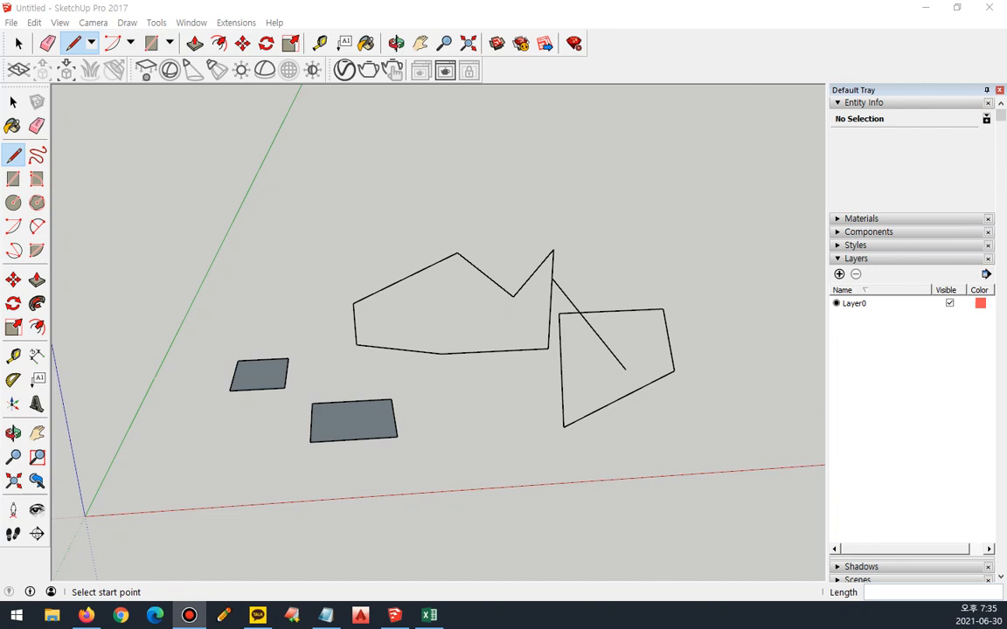
mouse_move(436, 353)
middle_down()
mouse_move(418, 268)
mouse_move(389, 315)
mouse_move(371, 281)
mouse_move(335, 311)
mouse_move(270, 306)
mouse_move(510, 372)
mouse_move(479, 306)
mouse_move(554, 243)
mouse_move(542, 337)
mouse_move(383, 385)
mouse_move(252, 288)
mouse_move(668, 353)
mouse_move(381, 326)
mouse_move(737, 327)
mouse_move(479, 346)
mouse_move(503, 355)
mouse_move(438, 386)
mouse_move(391, 342)
middle_up()
key(space)
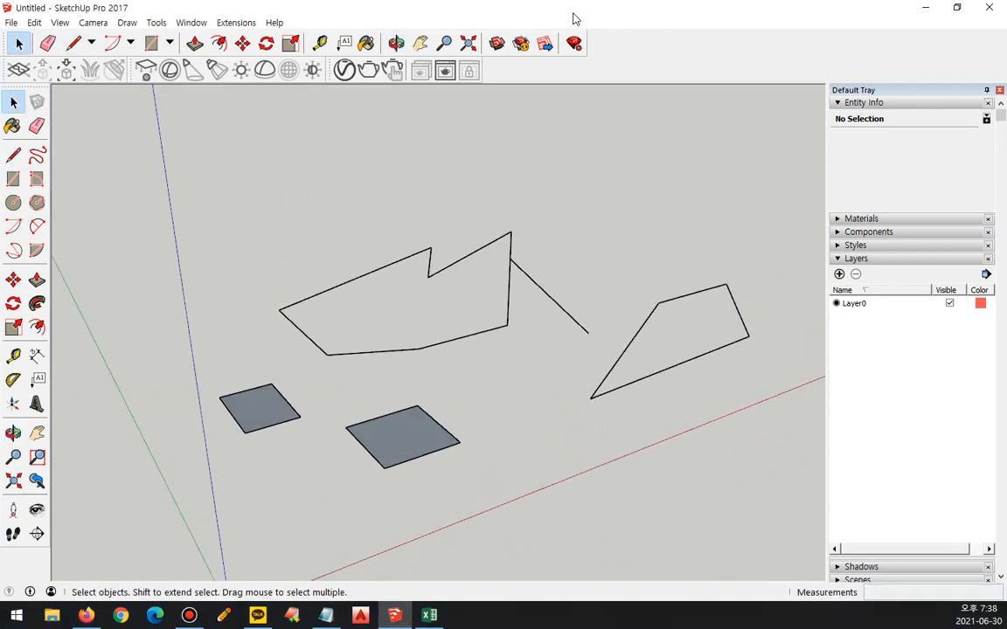
middle_drag(645, 425, 394, 598)
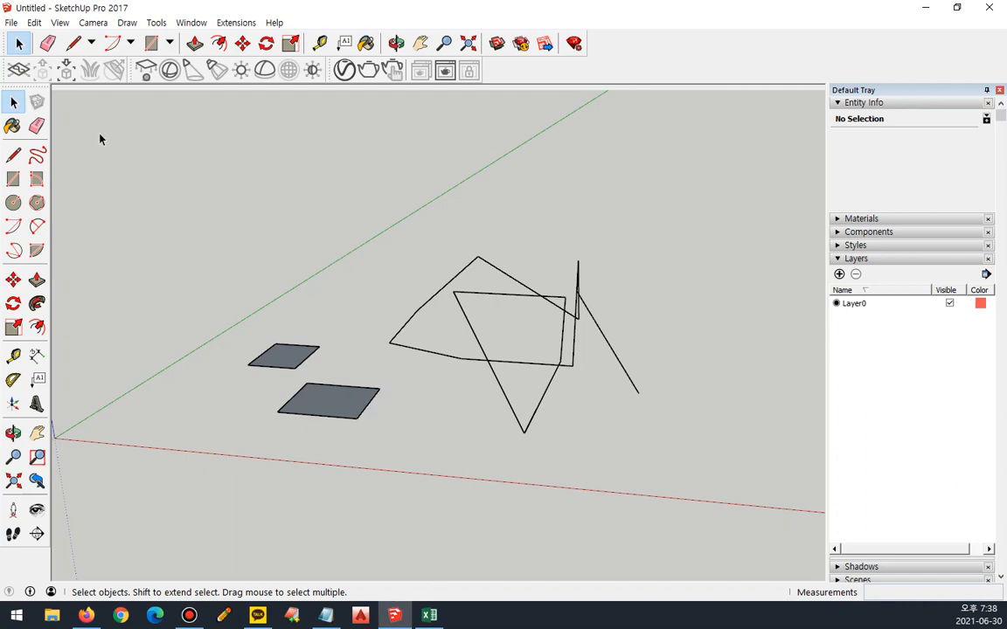
click(17, 44)
mouse_move(5, 44)
mouse_down()
mouse_move(31, 41)
mouse_move(24, 57)
mouse_up()
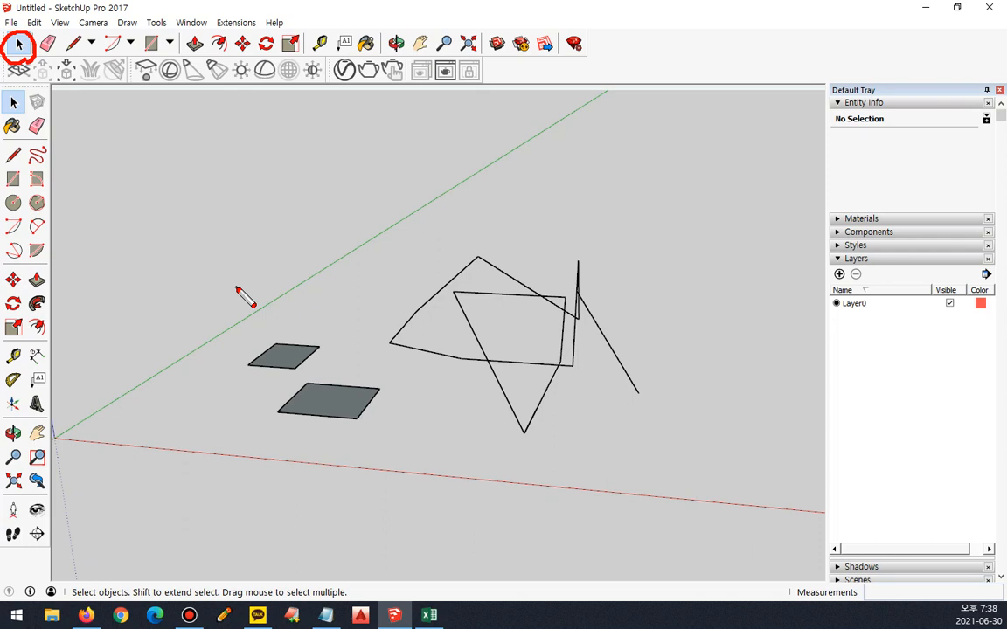
key(Escape)
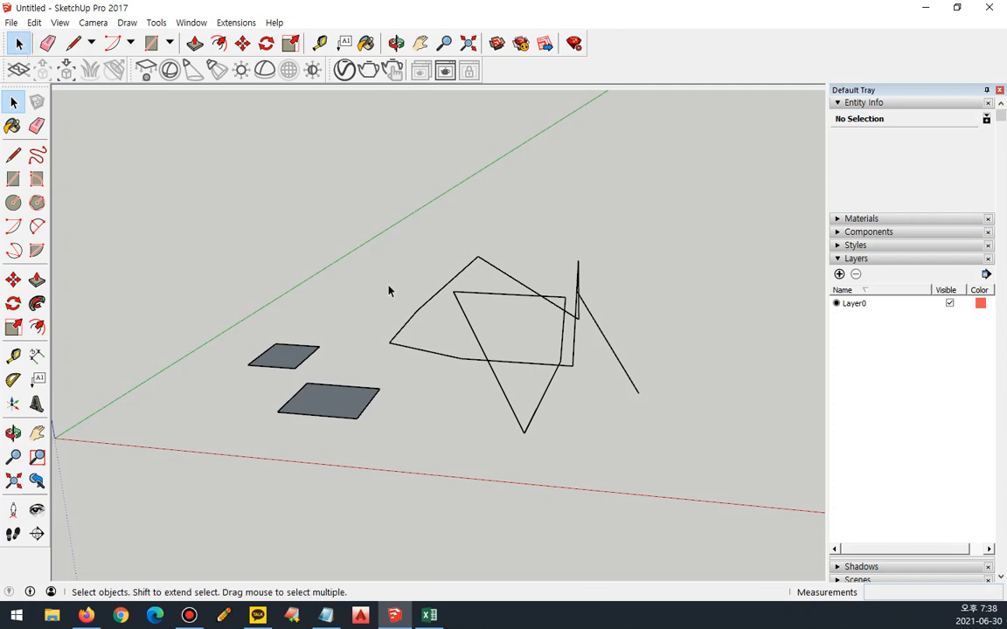
Step: Select single entities in turn, alternating between the irregular outline's long sloping edge and the larger square's face
click(446, 289)
scroll(440, 341, up, 1)
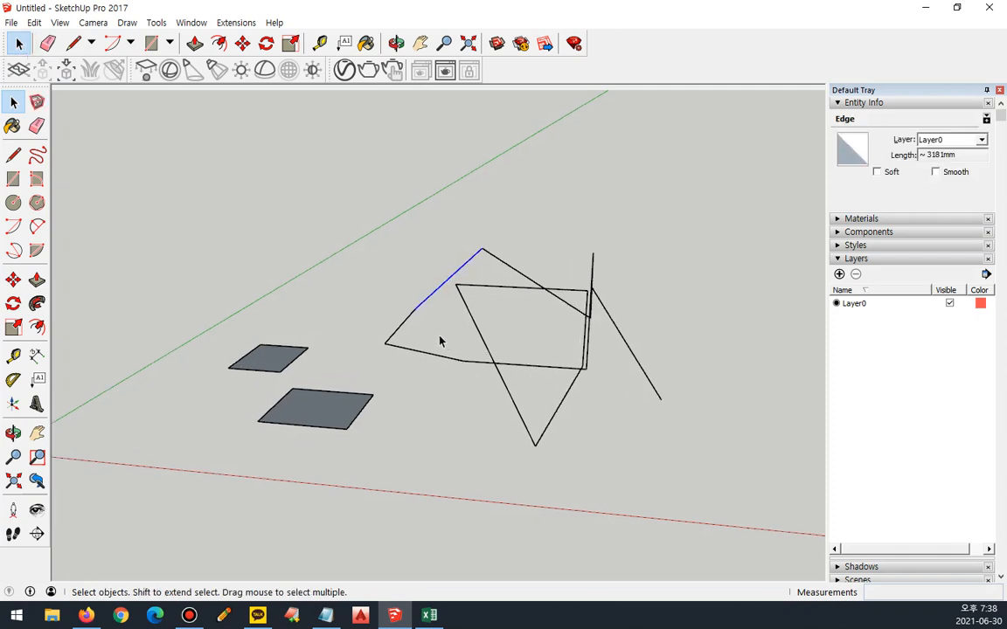
mouse_move(486, 274)
mouse_down()
mouse_move(416, 295)
mouse_move(503, 267)
mouse_move(491, 303)
mouse_up()
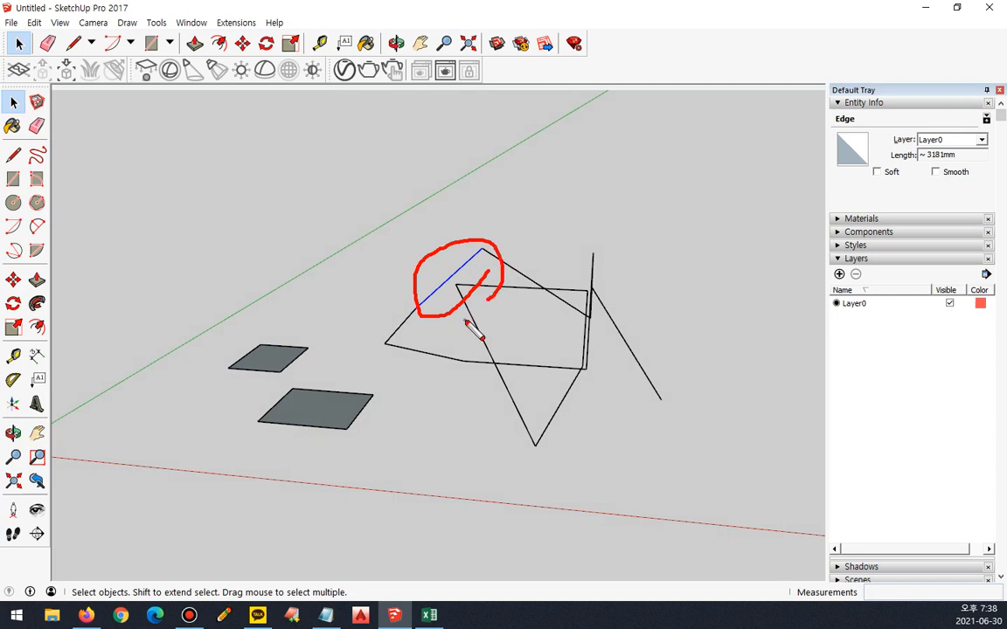
key(Escape)
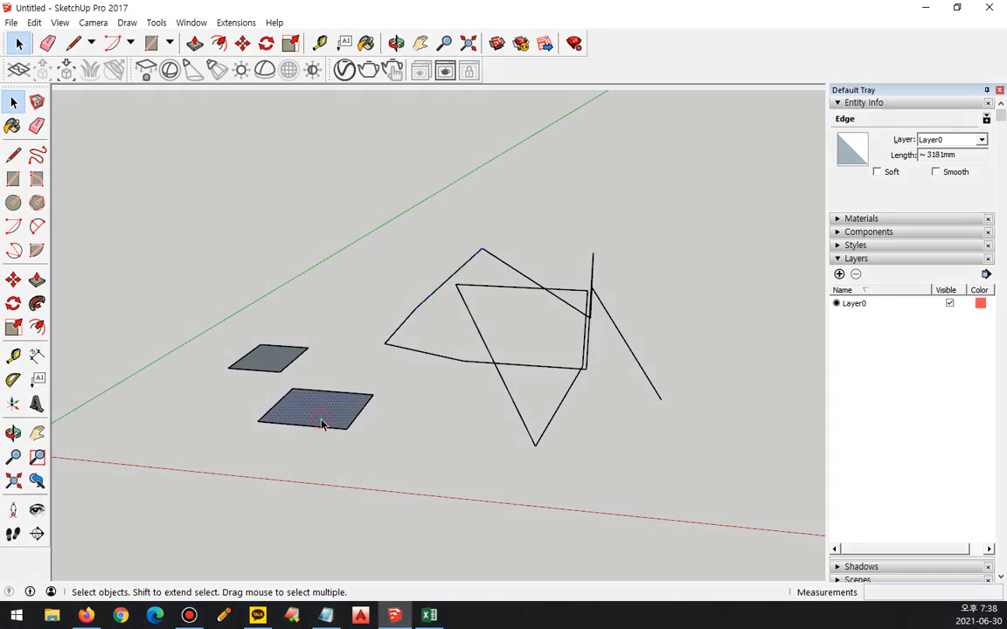
scroll(306, 428, up, 3)
mouse_move(360, 449)
mouse_down()
mouse_move(401, 379)
mouse_move(352, 474)
mouse_up()
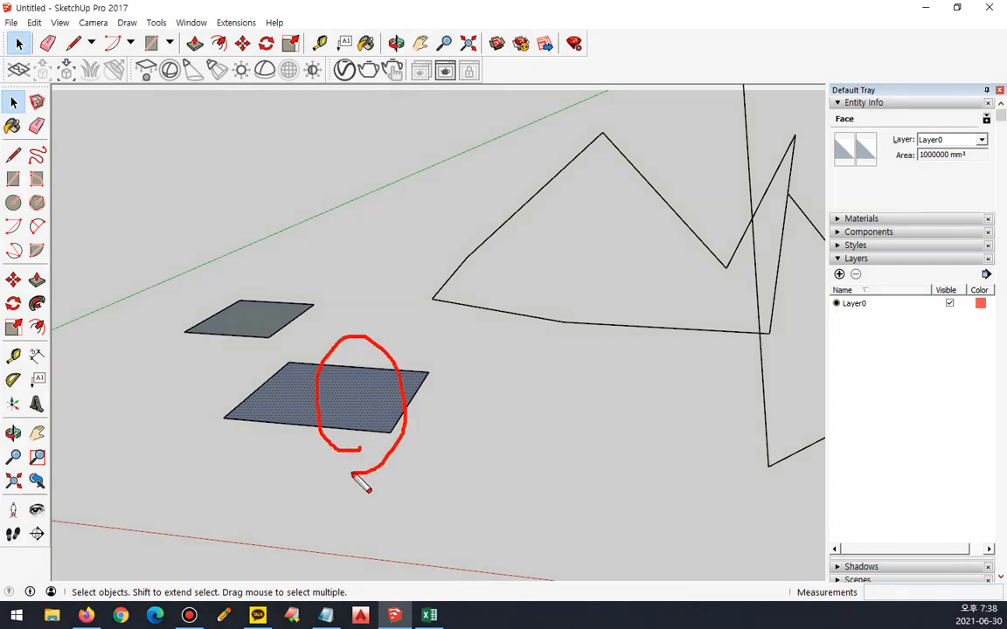
key(Escape)
click(511, 224)
click(371, 386)
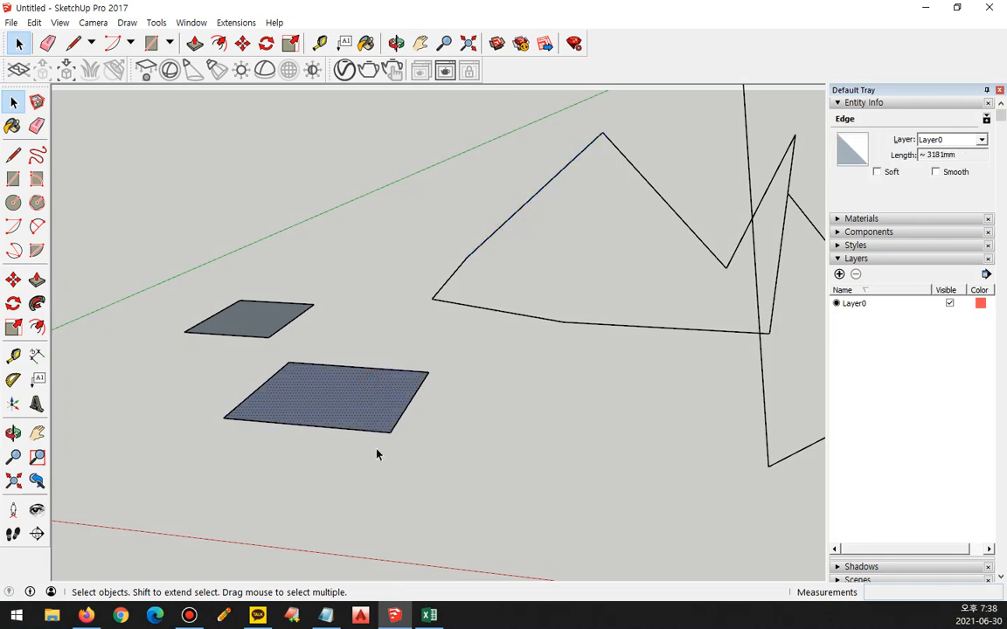
Step: Select one edge of the irregular outline, and extend the selection to all its connected edges
click(529, 213)
click(527, 210)
triple_click(527, 210)
scroll(527, 209, down, 1)
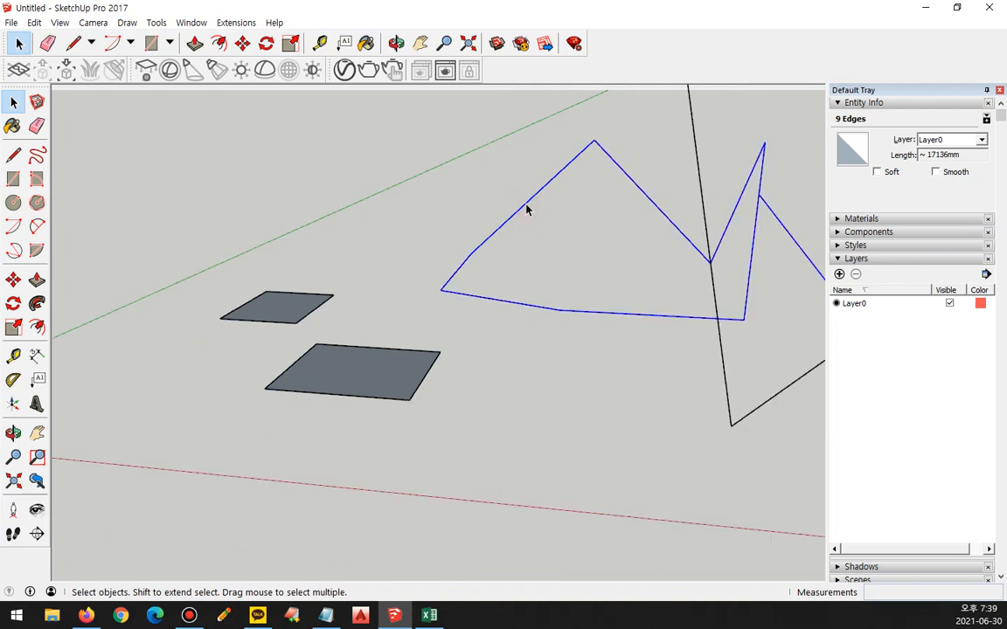
Step: Select the larger square's face together with its four bounding edges
double_click(353, 362)
scroll(357, 387, up, 1)
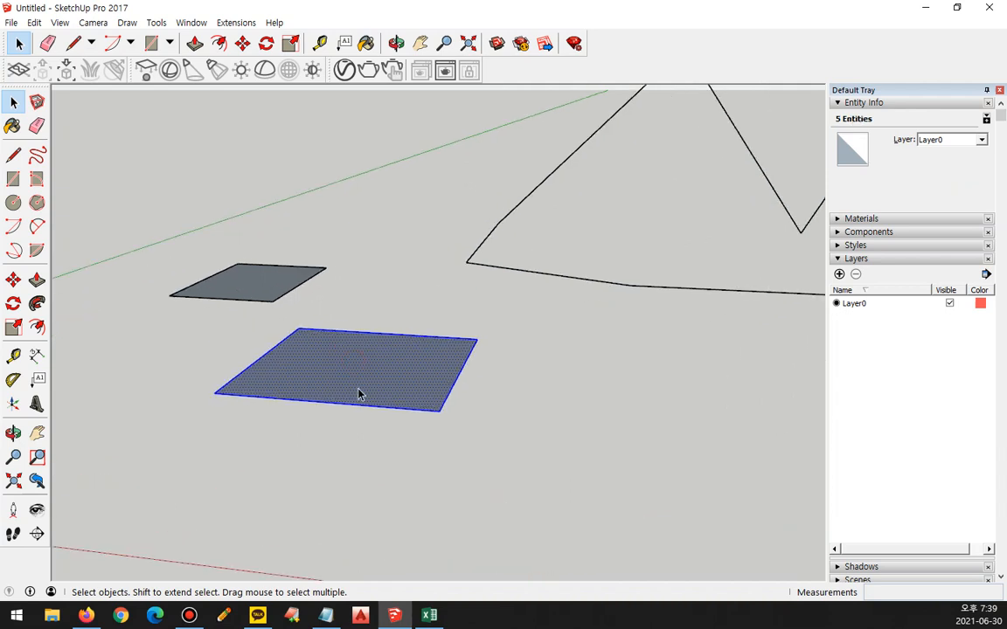
key(ctrl+alt+d)
mouse_move(376, 374)
mouse_down()
mouse_move(367, 349)
mouse_move(378, 370)
mouse_move(385, 338)
mouse_move(450, 375)
mouse_move(359, 386)
mouse_move(362, 349)
mouse_move(290, 343)
mouse_move(288, 367)
mouse_up()
key(Escape)
Step: Select one edge of the smaller square together with its adjoining face, and clear the selection
click(295, 292)
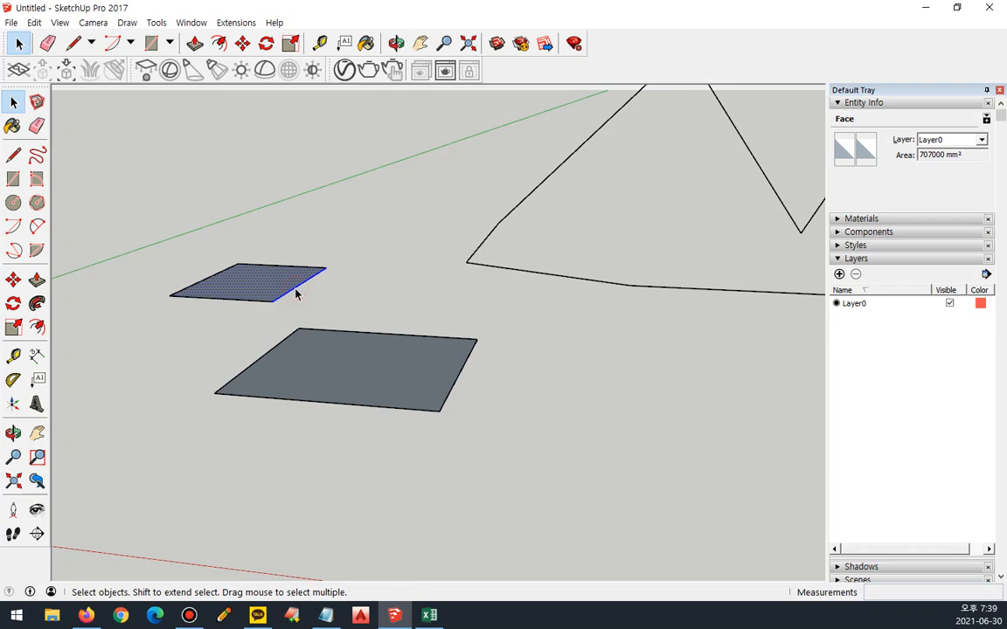
scroll(299, 295, up, 3)
key(ctrl+shift+3)
mouse_move(300, 303)
mouse_down()
mouse_move(315, 275)
mouse_move(314, 300)
mouse_up()
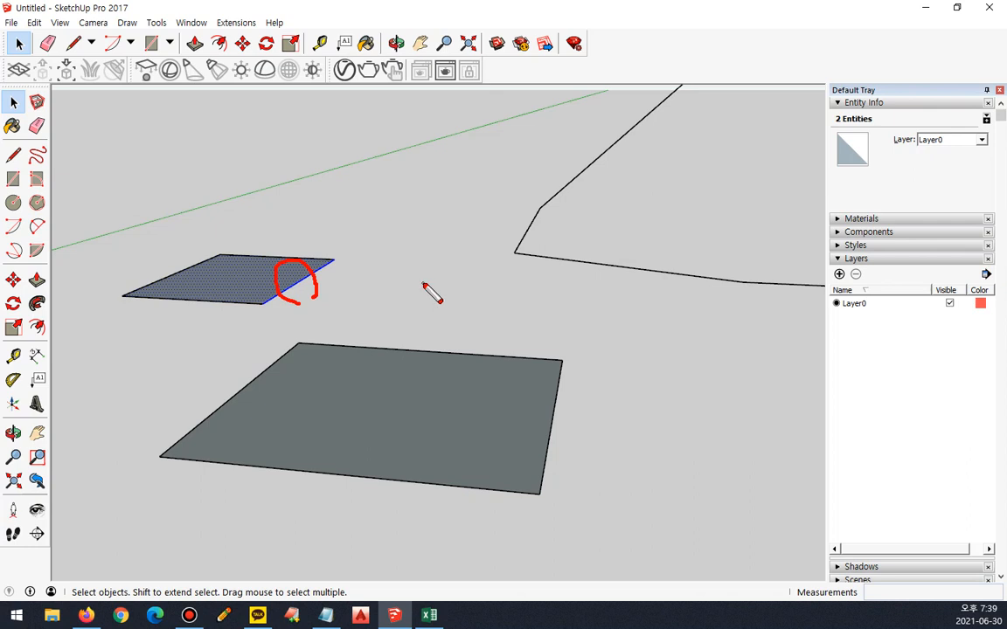
right_click(252, 140)
click(287, 446)
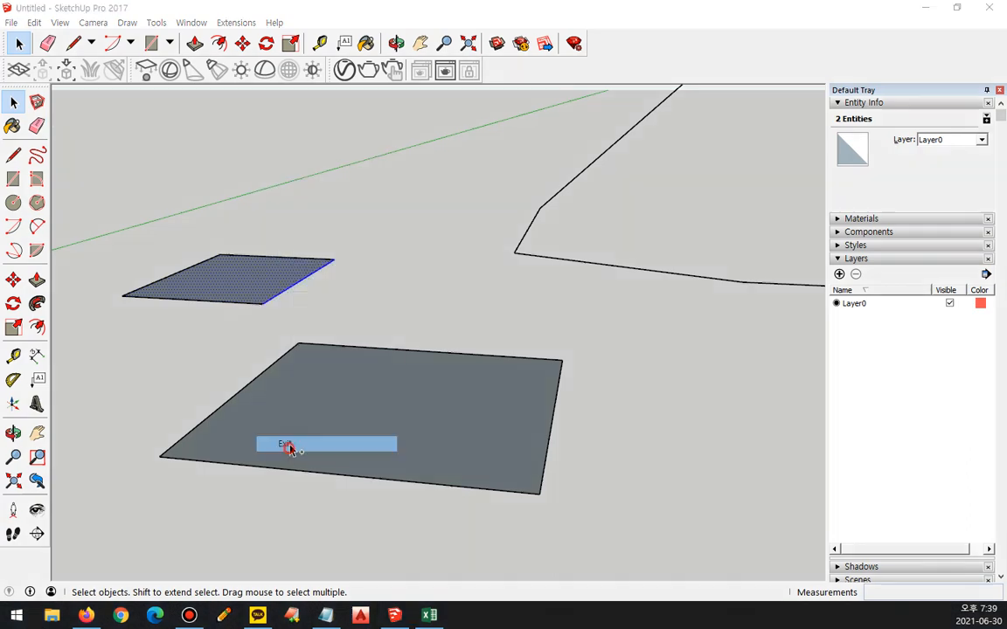
click(418, 224)
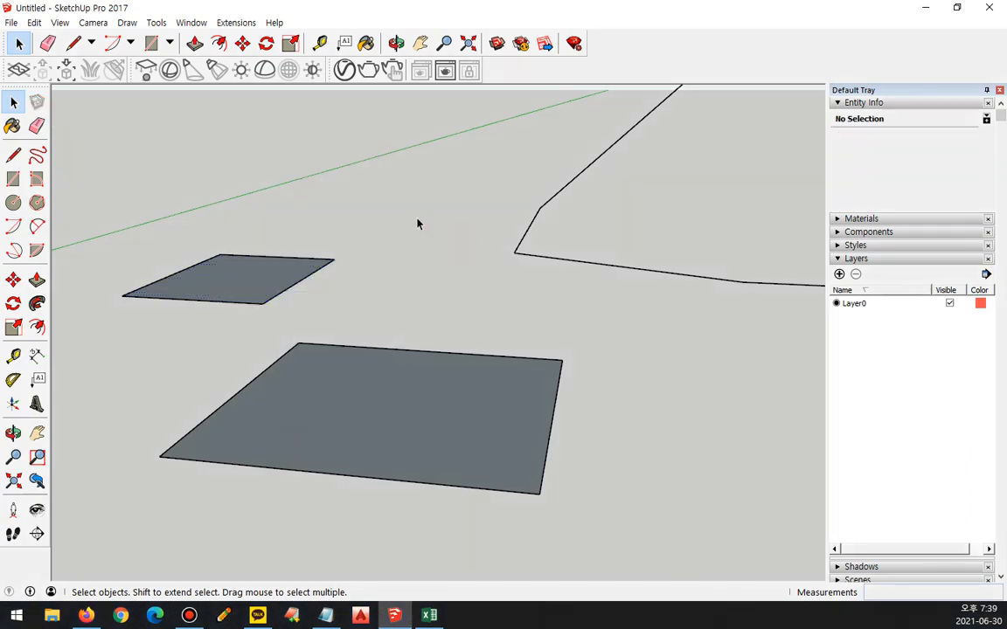
Step: Select the smaller square's face with all its boundary edges, and clear the selection
scroll(418, 224, down, 1)
middle_drag(416, 222, 430, 256)
click(414, 407)
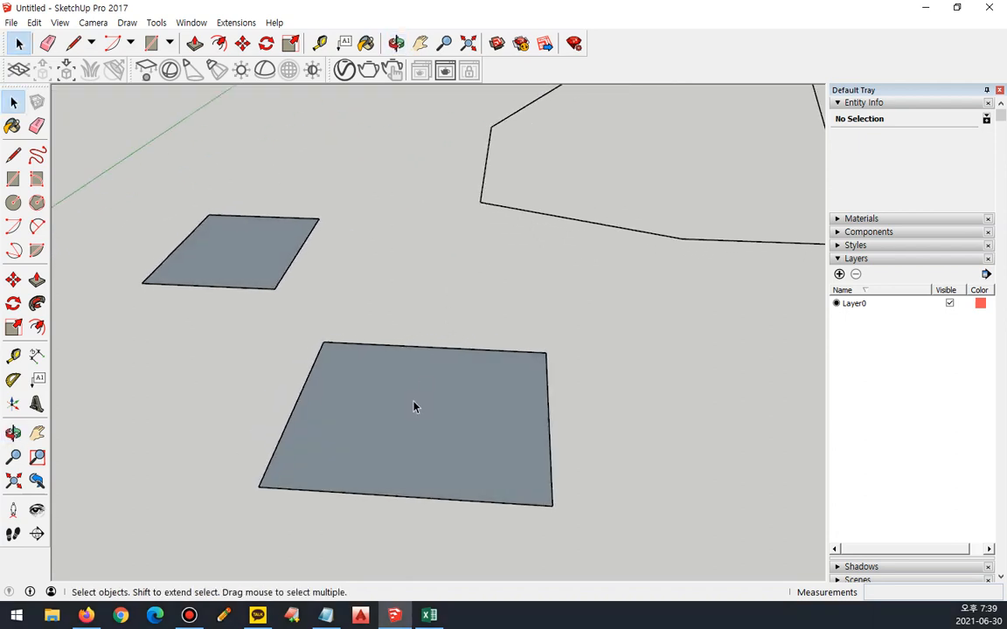
double_click(225, 242)
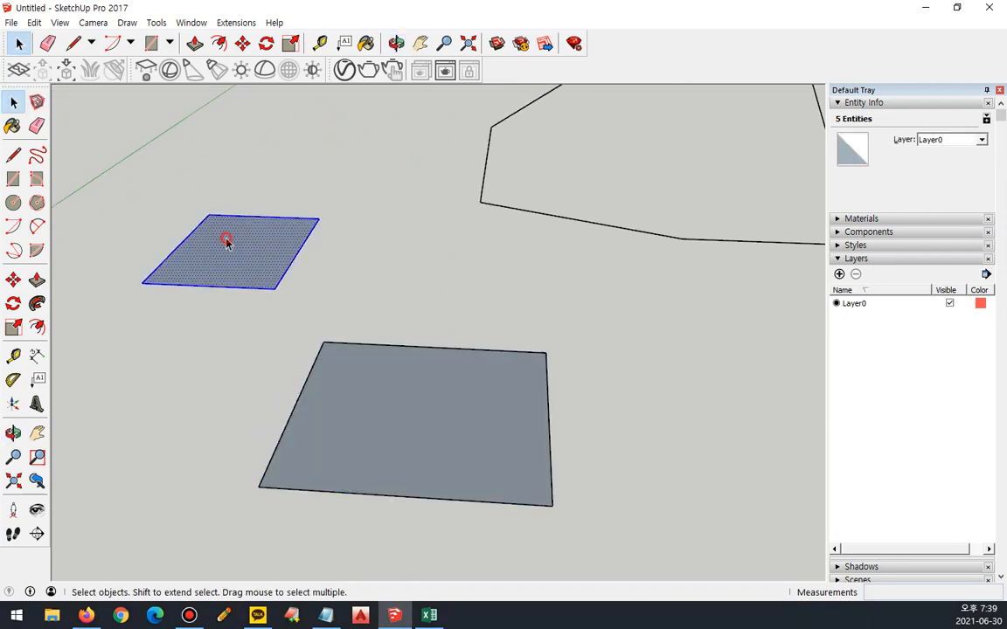
click(409, 245)
Step: Select the irregular outline's lower sloping edge, extend the selection to every connected edge, and clear it
middle_drag(410, 245, 508, 266)
click(447, 286)
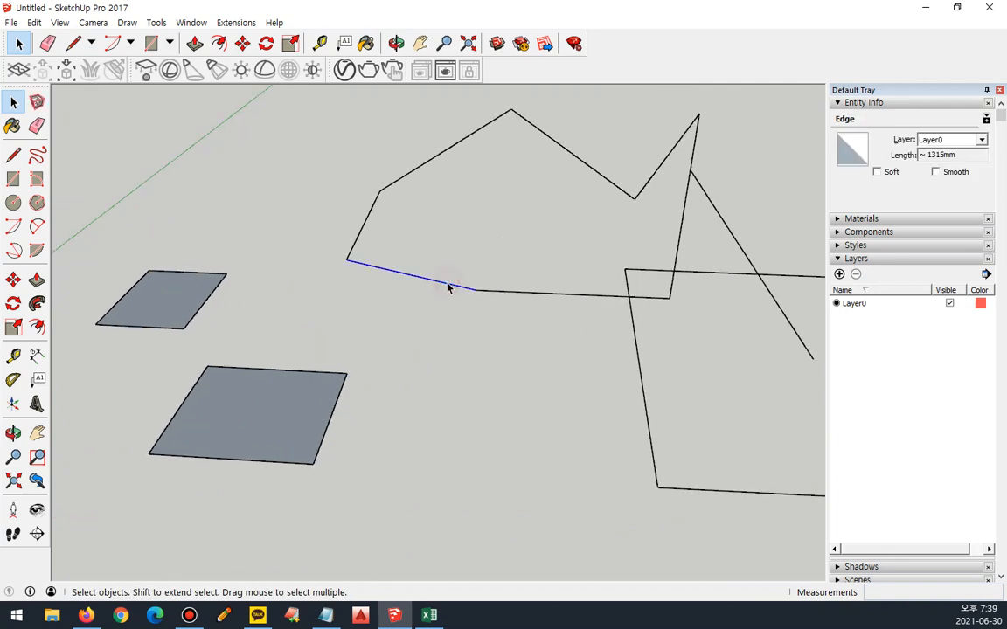
triple_click(447, 287)
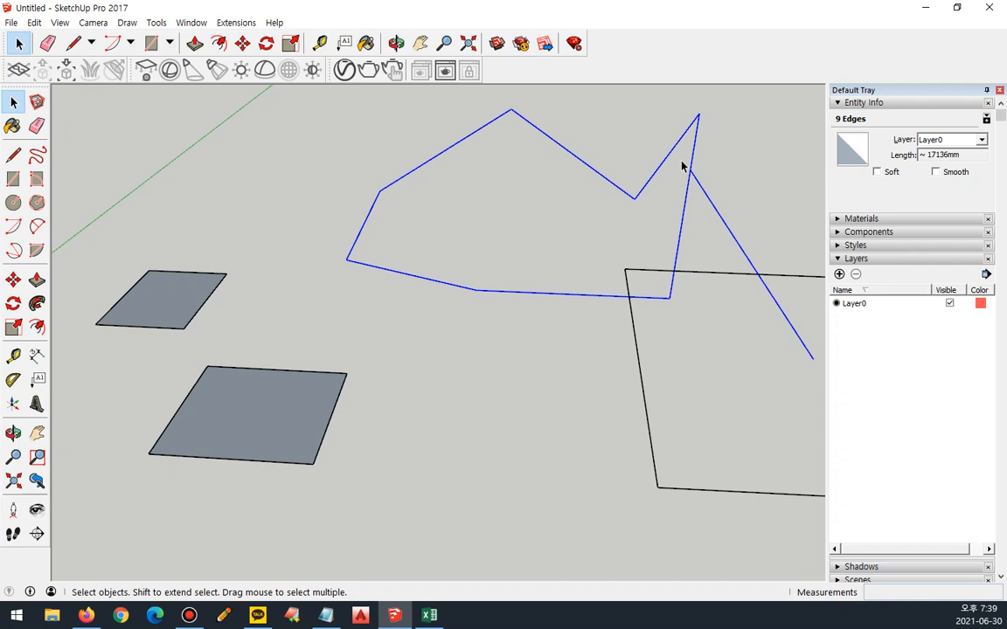
click(647, 385)
Step: Select all connected edges of the unfilled four-sided outline, and clear the selection
middle_drag(645, 355, 341, 375)
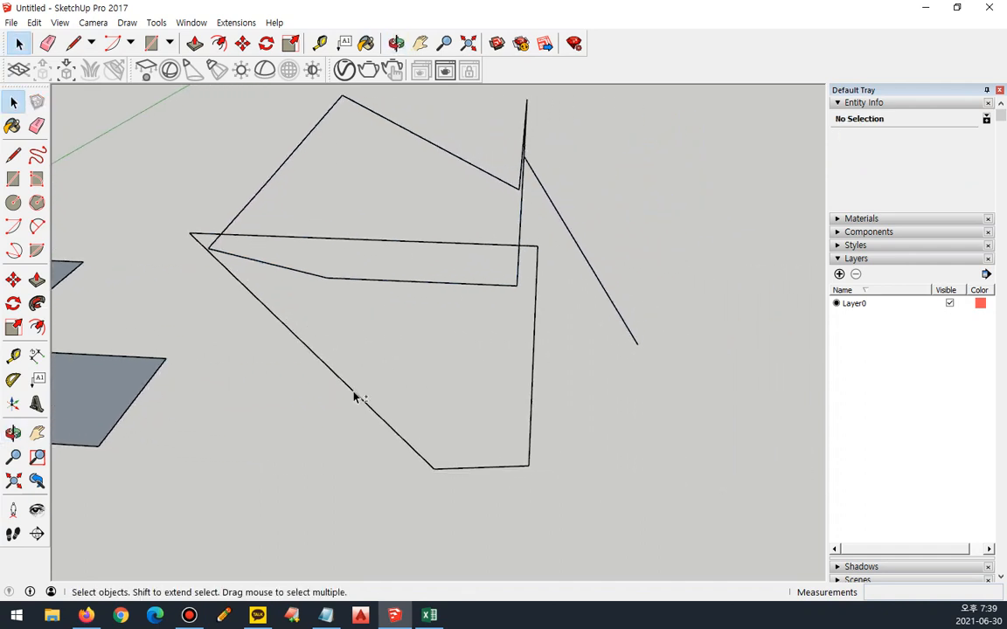
triple_click(475, 468)
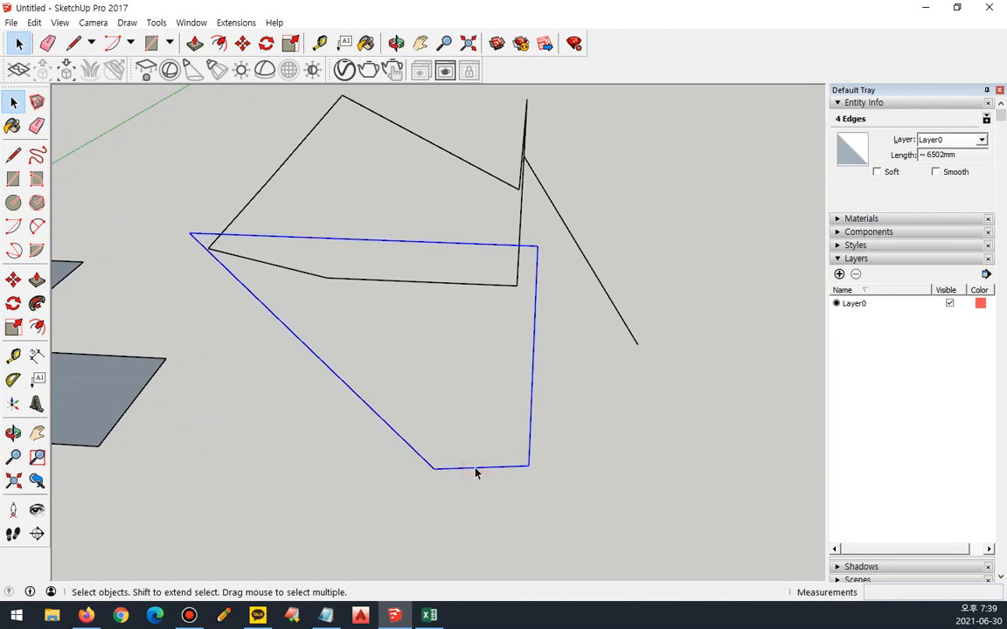
click(284, 450)
Step: Pull the larger square's face upward into a box with Push/Pull
middle_drag(284, 449, 449, 382)
key(p)
drag(310, 412, 316, 336)
middle_drag(376, 381, 411, 422)
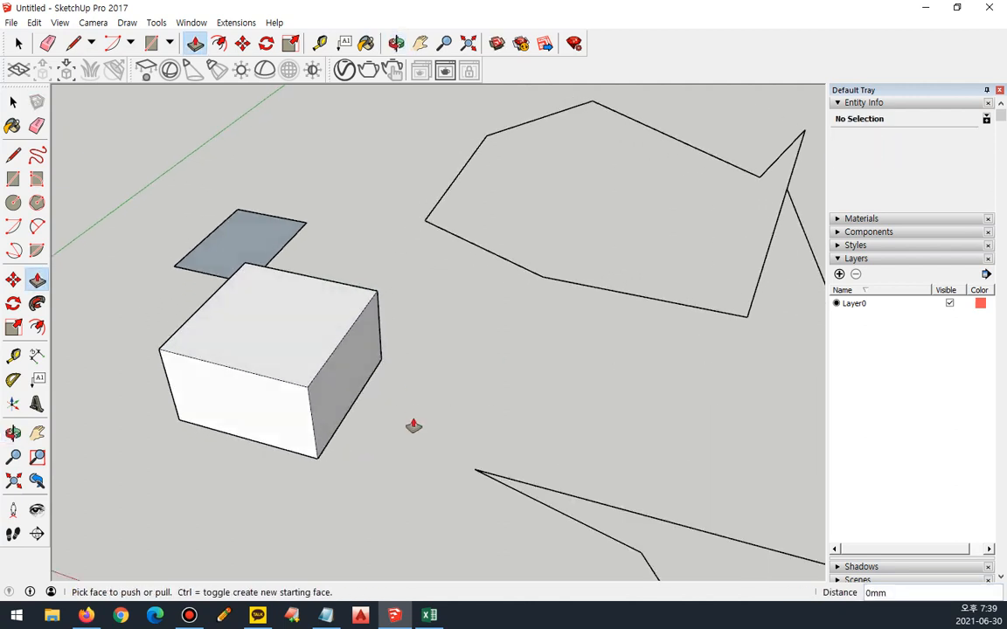
Step: Select the box's top face with its bounding edges, and extend the selection to the whole box
key(space)
click(260, 319)
mouse_move(236, 242)
mouse_down()
mouse_move(210, 405)
mouse_move(391, 278)
mouse_move(186, 236)
mouse_up()
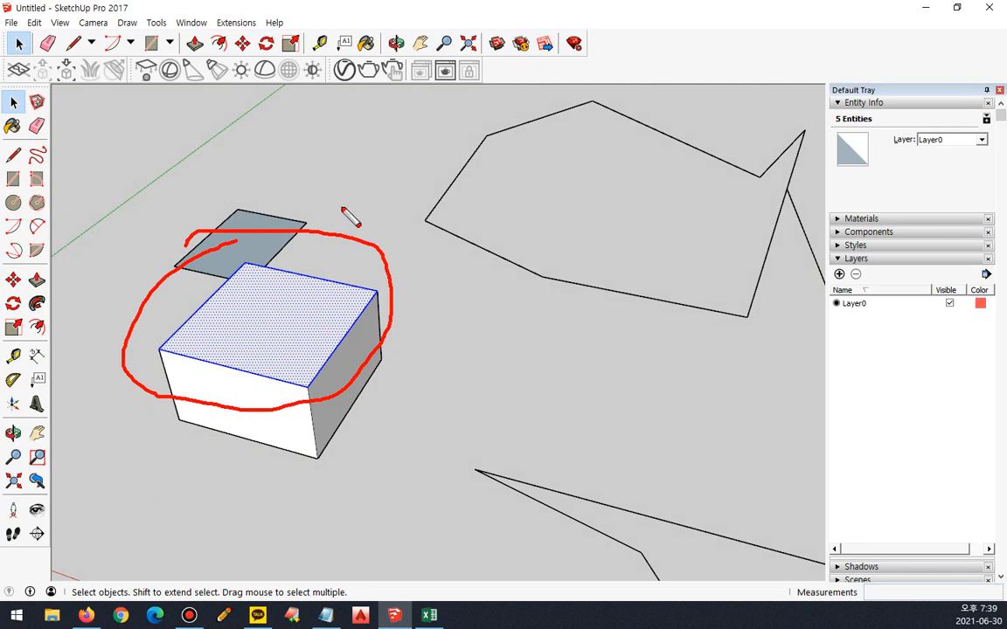
key(Escape)
triple_click(278, 336)
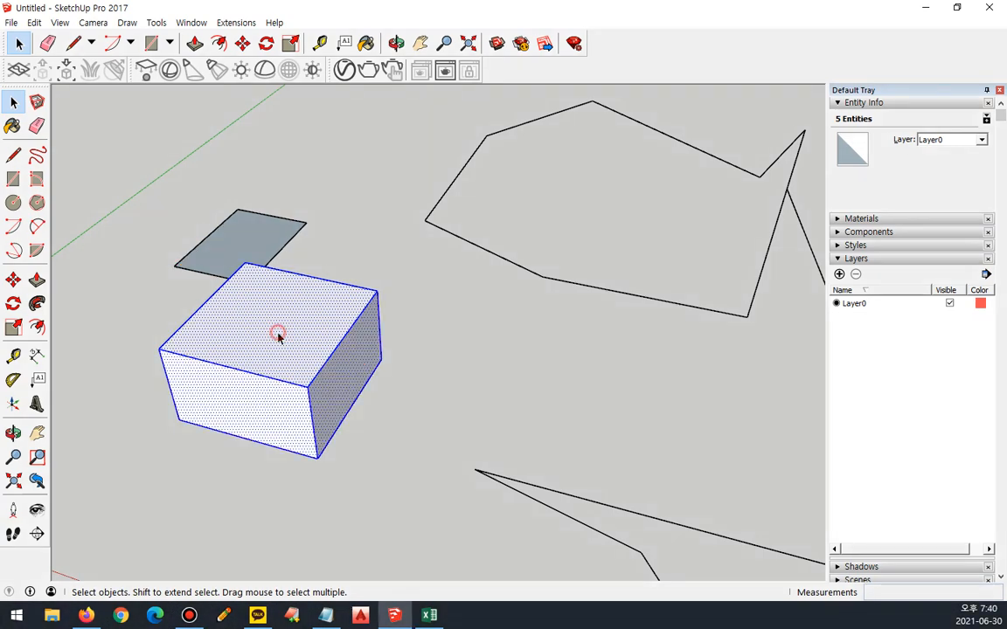
Step: Clear the box selection, and undo the Push/Pull on the larger square
key(o)
drag(275, 420, 349, 437)
key(space)
click(488, 433)
key(ctrl+z)
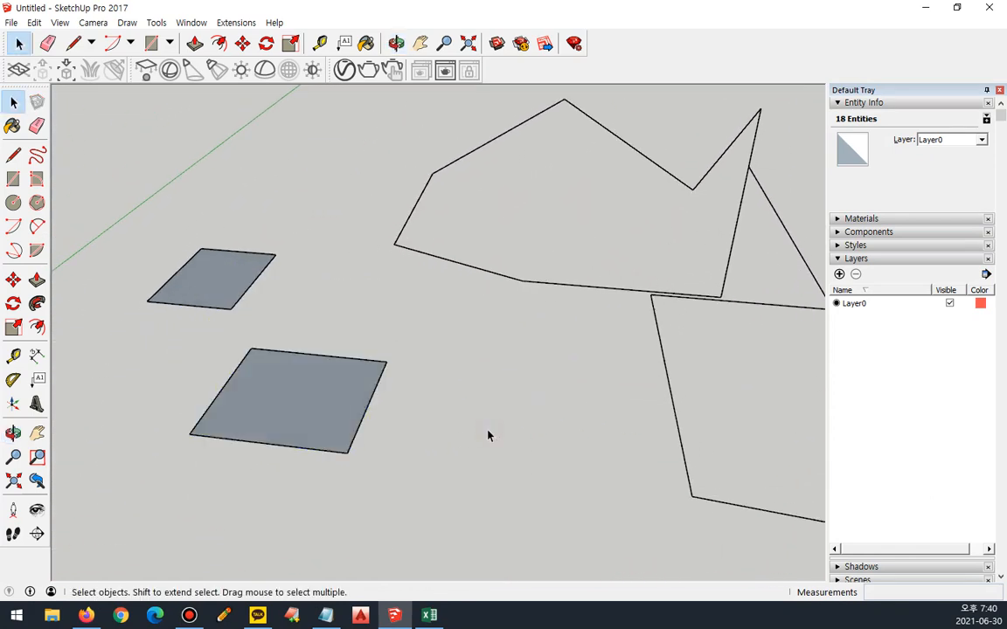
Step: Push/Pull the larger square's face upward by about 1025 mm to form a box
click(195, 44)
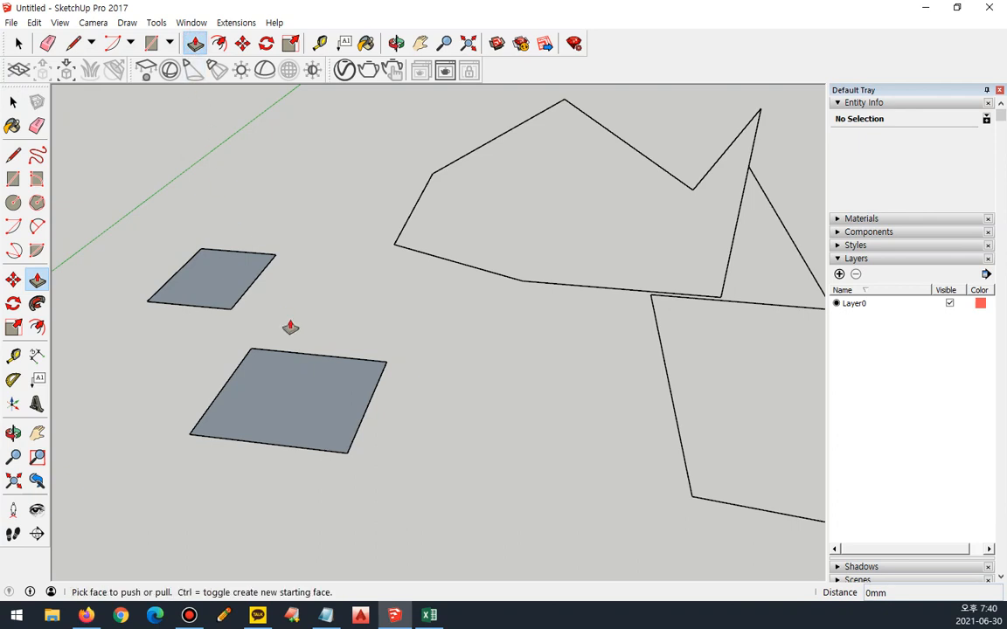
click(313, 390)
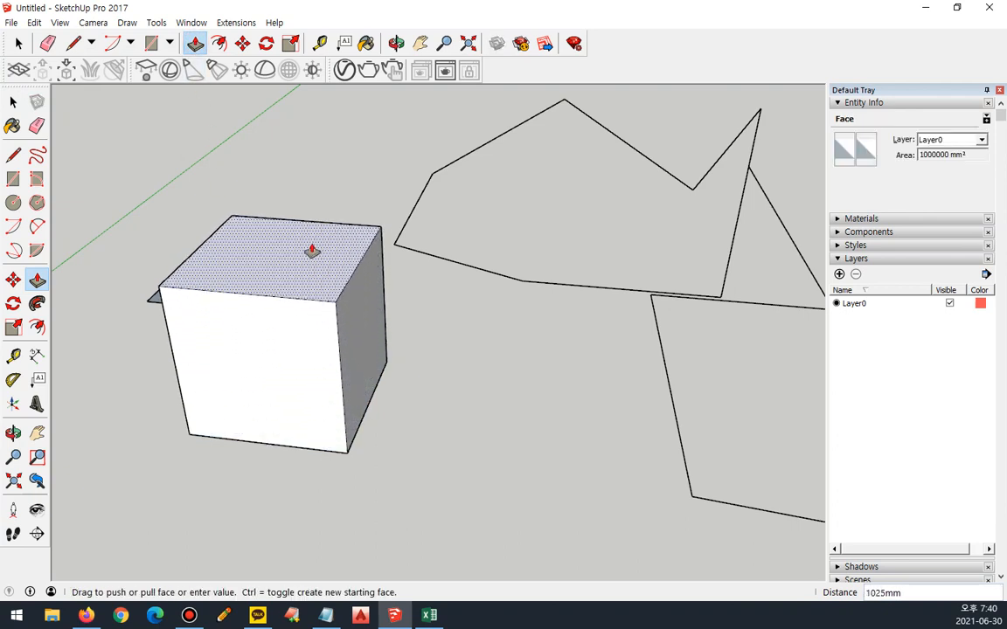
click(312, 251)
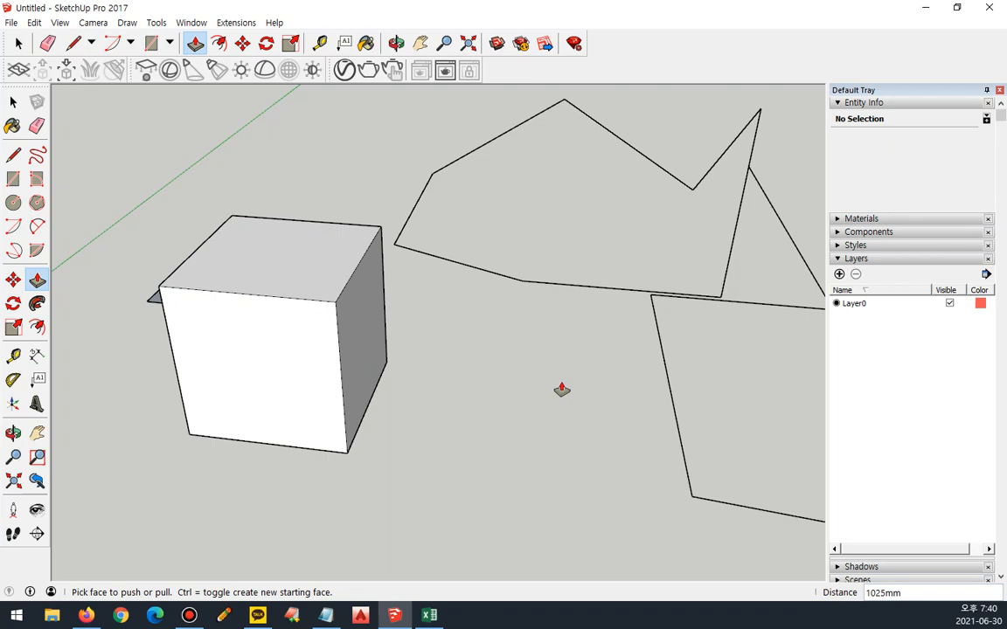
Step: Select the box's top face alone, with its bounding edges, and as part of the entire box, and clear the selection
key(space)
click(289, 249)
click(280, 253)
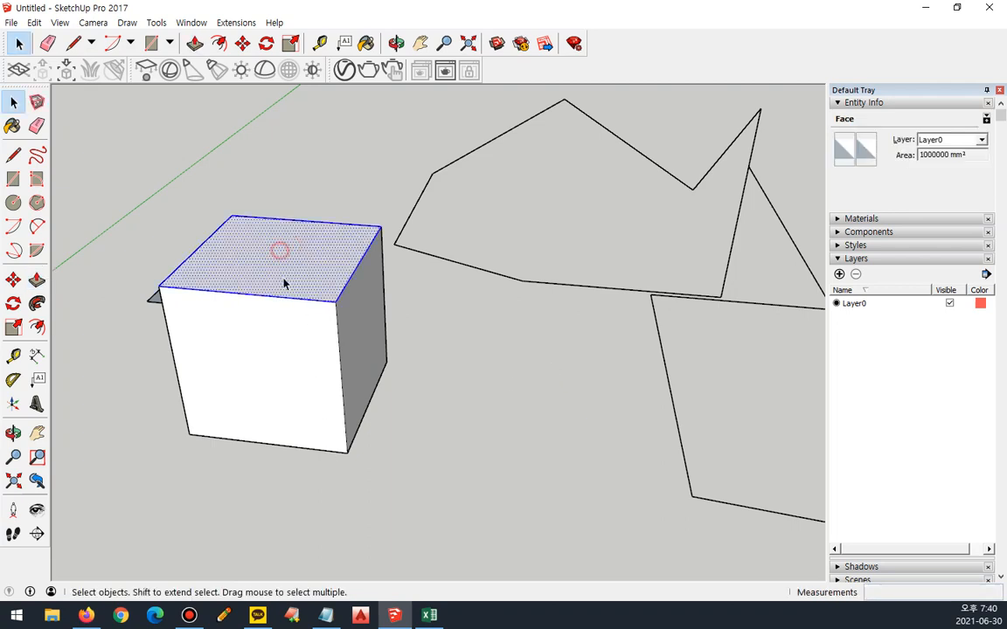
double_click(279, 253)
triple_click(283, 264)
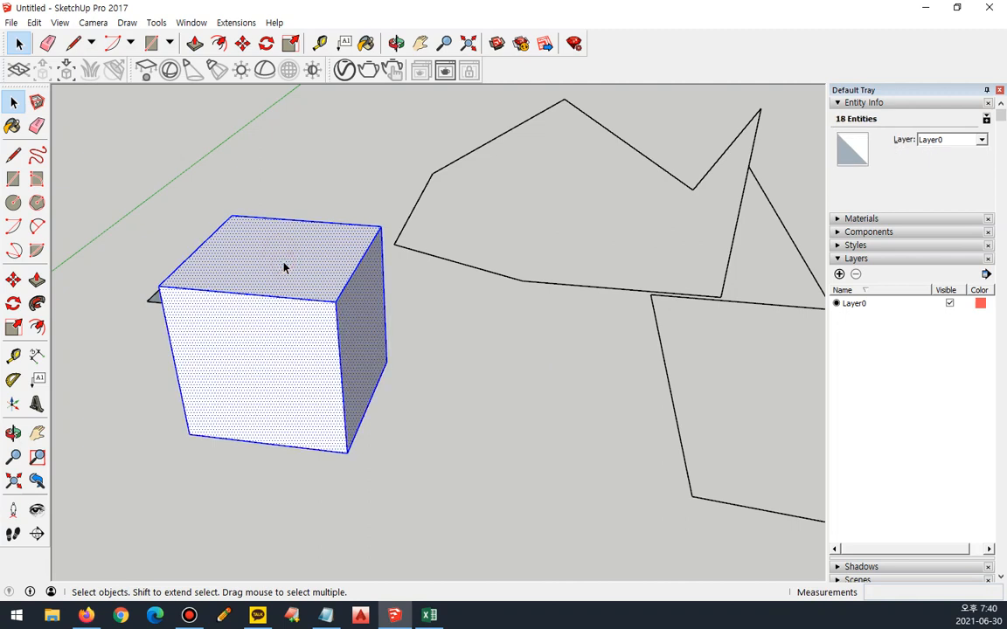
click(448, 472)
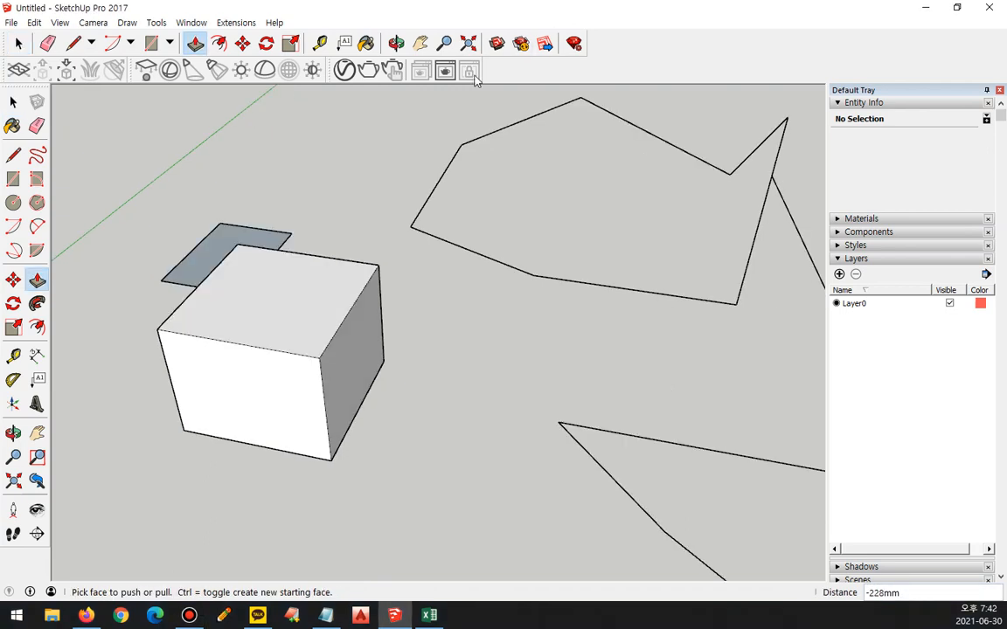
Step: Erase all edges of the irregular outline and its attached line with the Eraser
key(ctrl+2)
mouse_move(59, 64)
mouse_down()
mouse_move(36, 51)
mouse_move(54, 32)
mouse_move(54, 68)
mouse_move(34, 35)
mouse_move(51, 70)
mouse_move(52, 28)
mouse_move(63, 57)
mouse_move(38, 61)
mouse_move(54, 30)
mouse_move(65, 65)
mouse_up()
key(Escape)
key(e)
drag(444, 179, 430, 249)
mouse_move(447, 178)
middle_down()
mouse_move(539, 220)
mouse_move(486, 243)
mouse_move(481, 218)
middle_up()
mouse_move(442, 160)
mouse_down()
mouse_move(443, 175)
mouse_move(517, 180)
mouse_move(544, 166)
mouse_move(542, 232)
mouse_up()
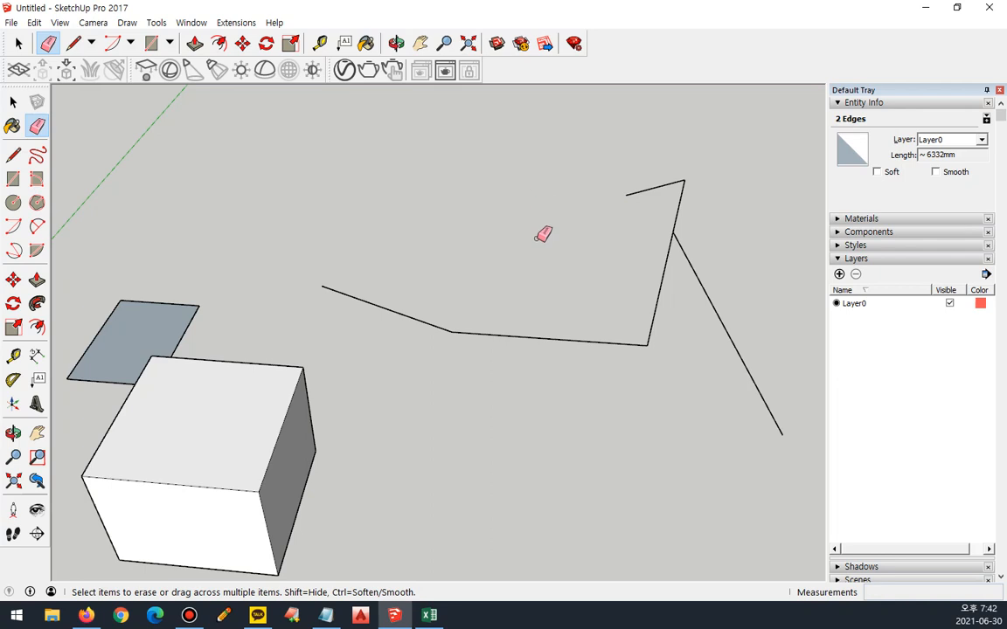
mouse_move(660, 170)
mouse_down()
mouse_move(703, 212)
mouse_move(685, 264)
mouse_move(591, 327)
mouse_move(467, 354)
mouse_move(383, 275)
mouse_up()
scroll(382, 272, down, 5)
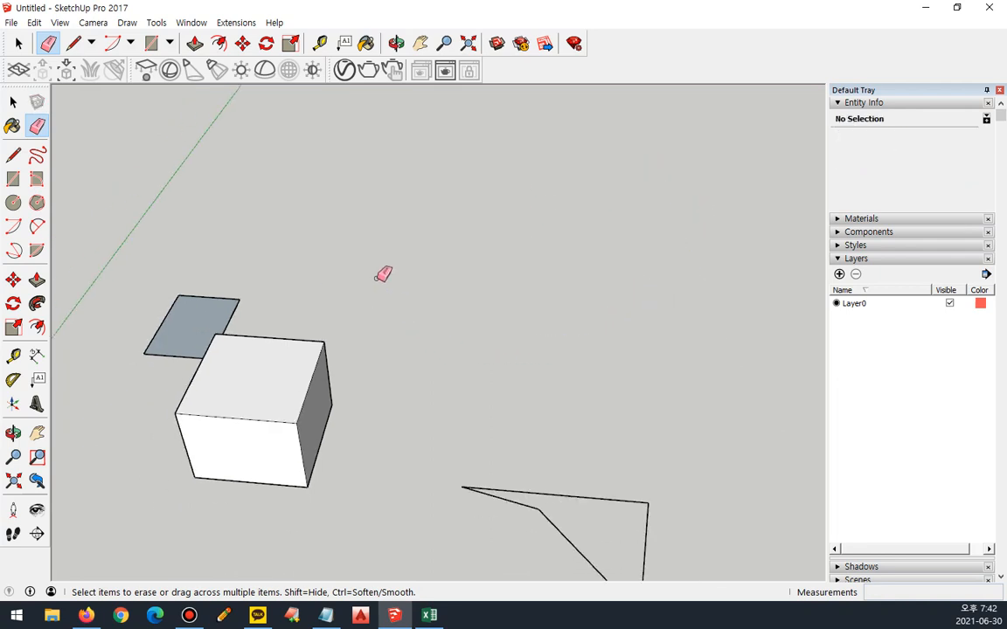
Step: Erase the unfilled four-sided outline and the smaller square with the Eraser
mouse_move(438, 303)
middle_down()
mouse_move(527, 291)
mouse_move(403, 404)
mouse_move(393, 303)
mouse_move(236, 328)
middle_up()
mouse_move(285, 284)
mouse_down()
mouse_move(232, 317)
mouse_move(306, 398)
mouse_up()
mouse_move(252, 370)
shift+middle_down()
mouse_move(303, 355)
mouse_move(553, 384)
shift+middle_up()
scroll(258, 210, up, 5)
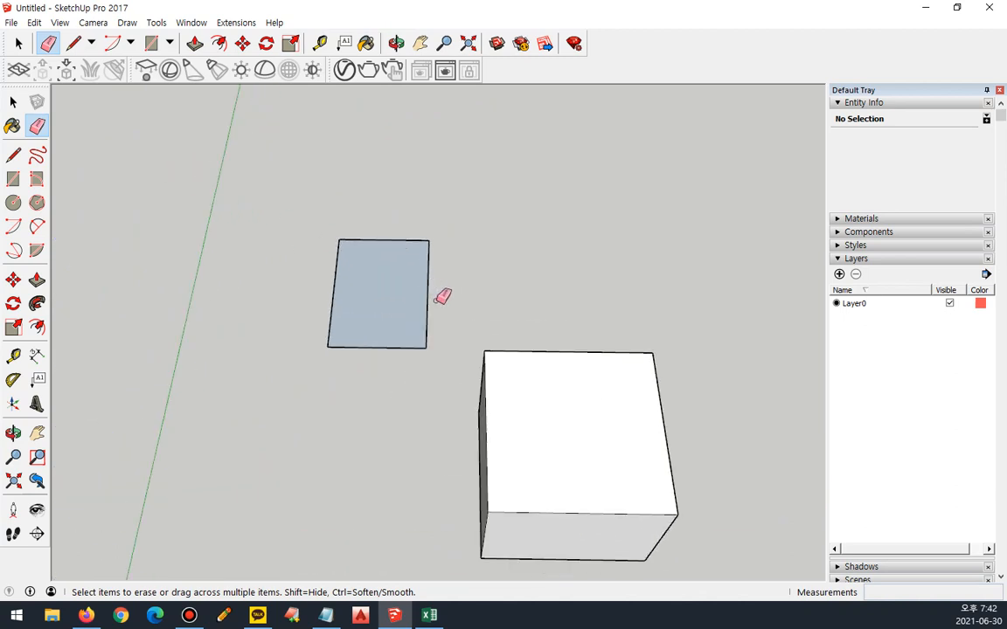
mouse_move(427, 294)
mouse_down()
mouse_move(398, 232)
mouse_move(328, 278)
mouse_move(382, 352)
mouse_move(356, 395)
mouse_up()
Step: Erase the box's top edges, vertical edges and base edges with the Eraser
mouse_move(357, 395)
middle_down()
mouse_move(375, 330)
mouse_move(587, 356)
mouse_move(519, 263)
middle_up()
mouse_move(519, 263)
mouse_down()
mouse_move(436, 362)
mouse_move(579, 346)
mouse_move(620, 319)
mouse_up()
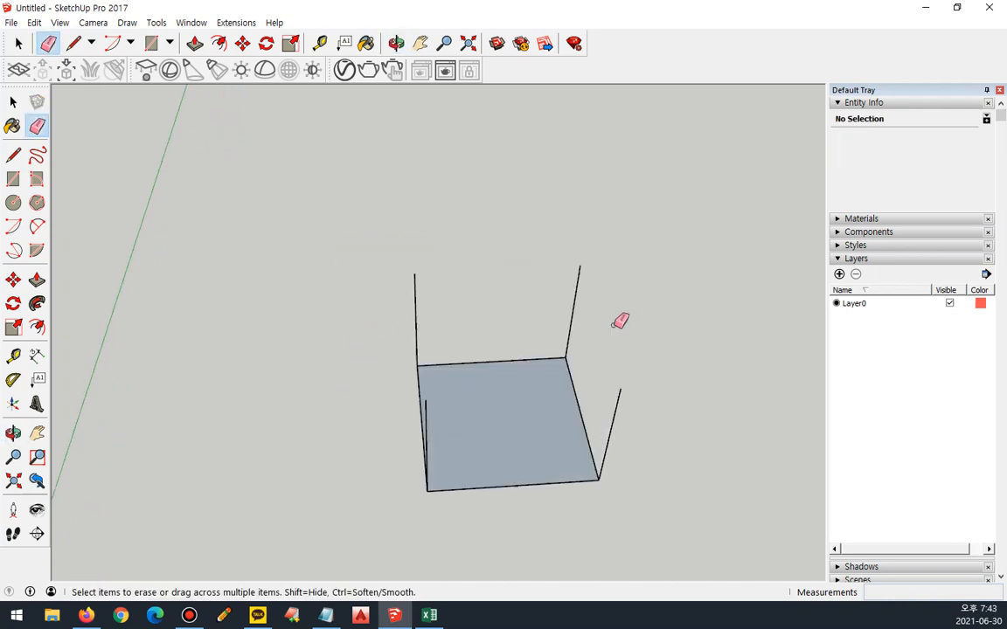
mouse_move(555, 386)
middle_down()
mouse_move(532, 342)
mouse_move(532, 311)
mouse_move(468, 272)
mouse_move(474, 258)
middle_up()
mouse_move(620, 353)
mouse_down()
mouse_move(430, 348)
mouse_move(366, 404)
mouse_up()
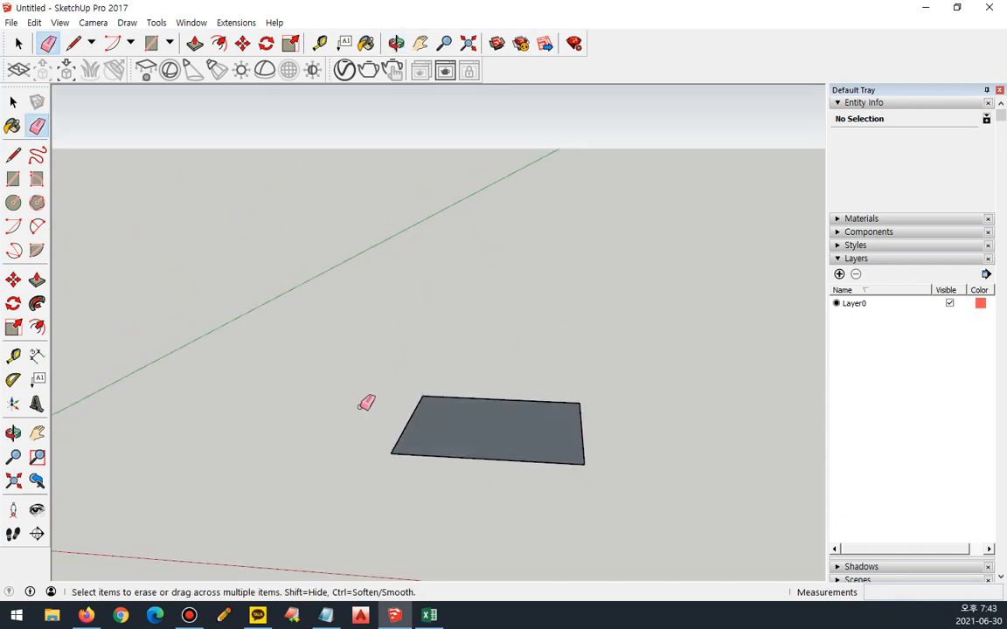
drag(479, 366, 415, 437)
mouse_move(390, 435)
mouse_down()
mouse_move(543, 438)
mouse_move(614, 421)
mouse_up()
Step: Undo the box's erasures, and select the entire box and delete it
key(ctrl+z)
key(ctrl+z)
key(ctrl+z)
key(space)
middle_drag(377, 231, 396, 297)
triple_click(504, 279)
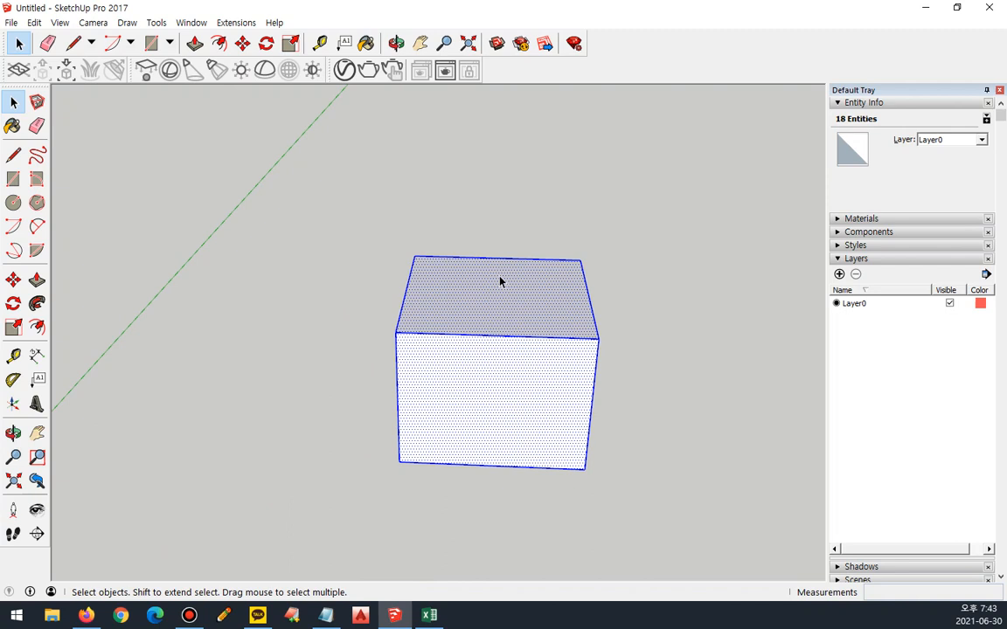
key(Delete)
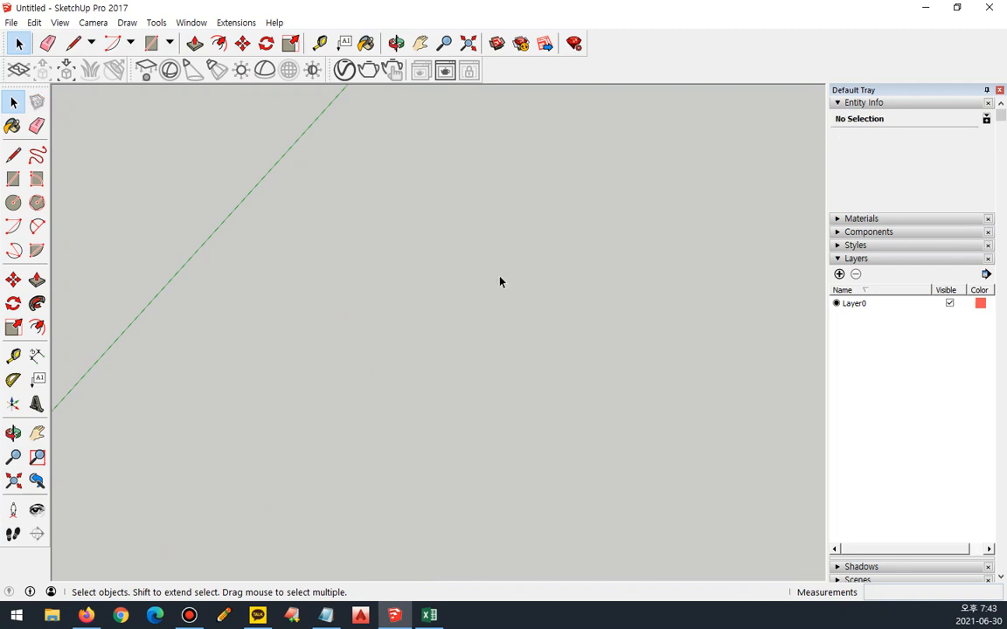
Step: Undo the box's deletion and the preceding erasures to restore the deleted shapes
key(ctrl+z)
key(ctrl+z)
key(ctrl+z)
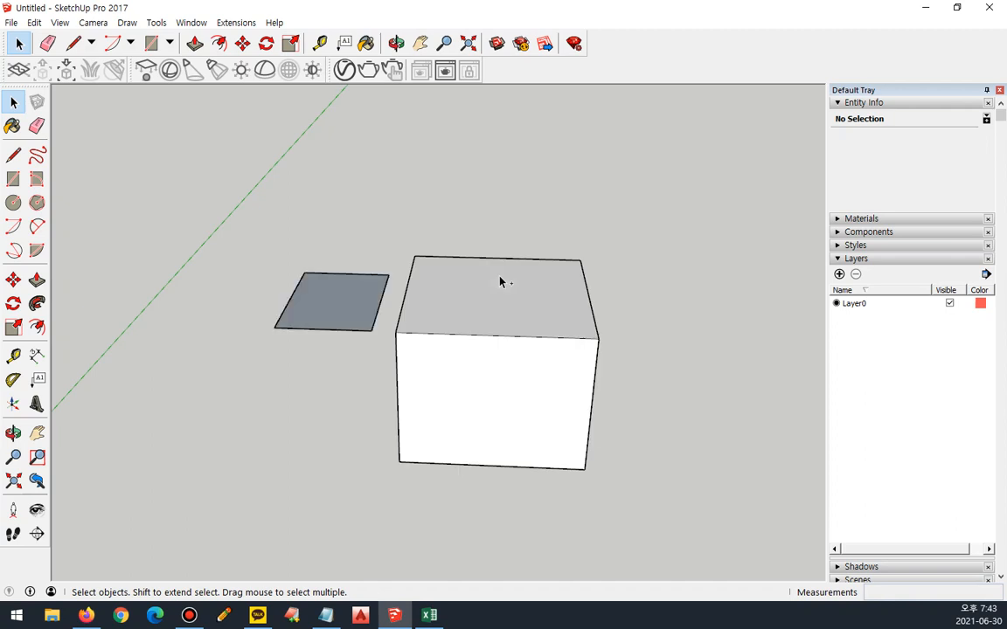
Step: Select the smaller square's face and edges with a selection window, and delete them
scroll(542, 280, down, 3)
middle_drag(568, 282, 450, 274)
shift+middle_drag(664, 303, 513, 322)
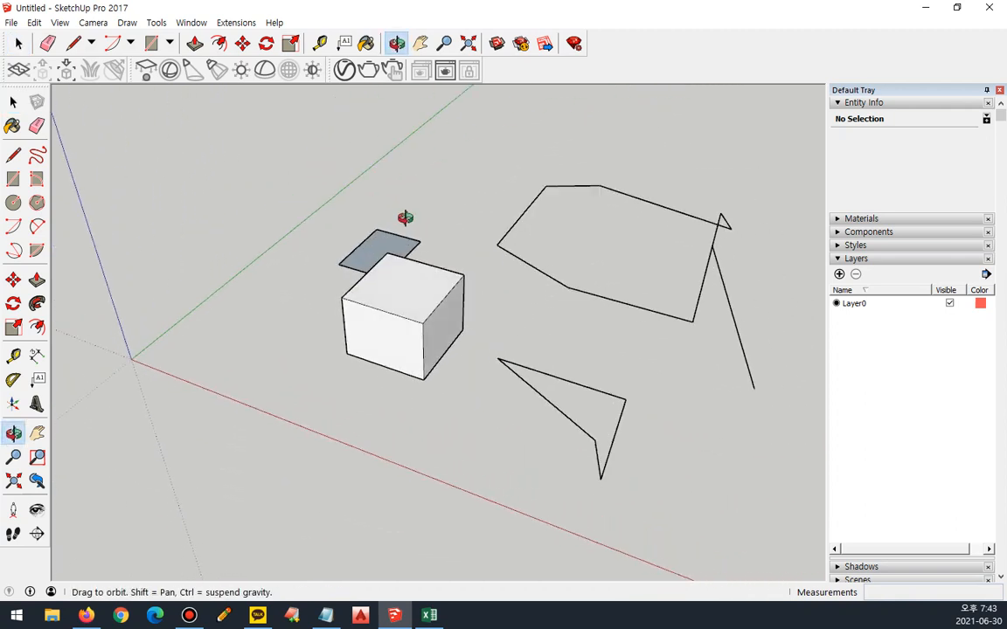
middle_drag(366, 213, 220, 267)
drag(237, 220, 323, 322)
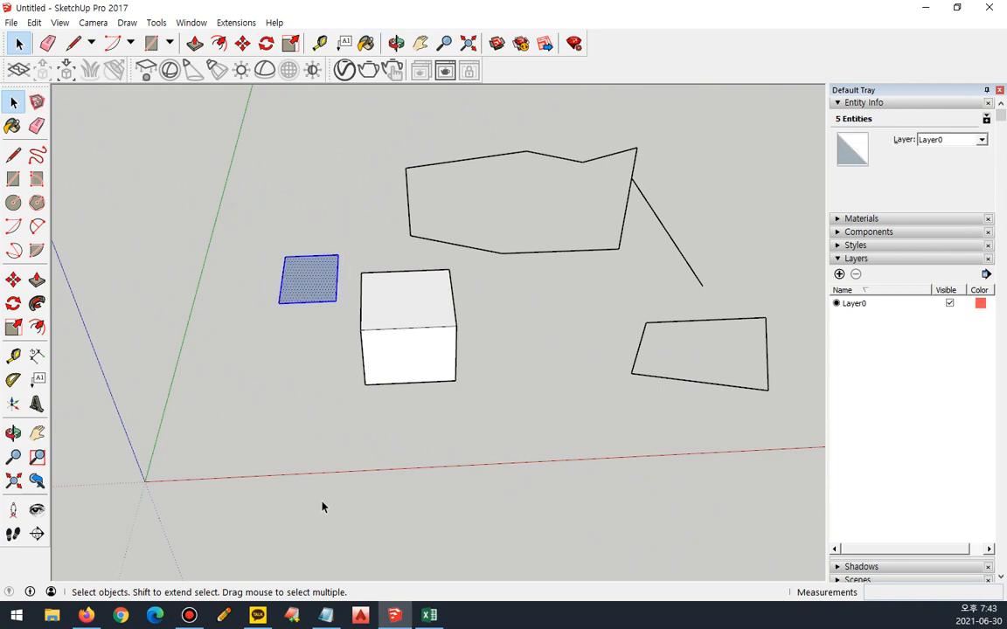
key(Delete)
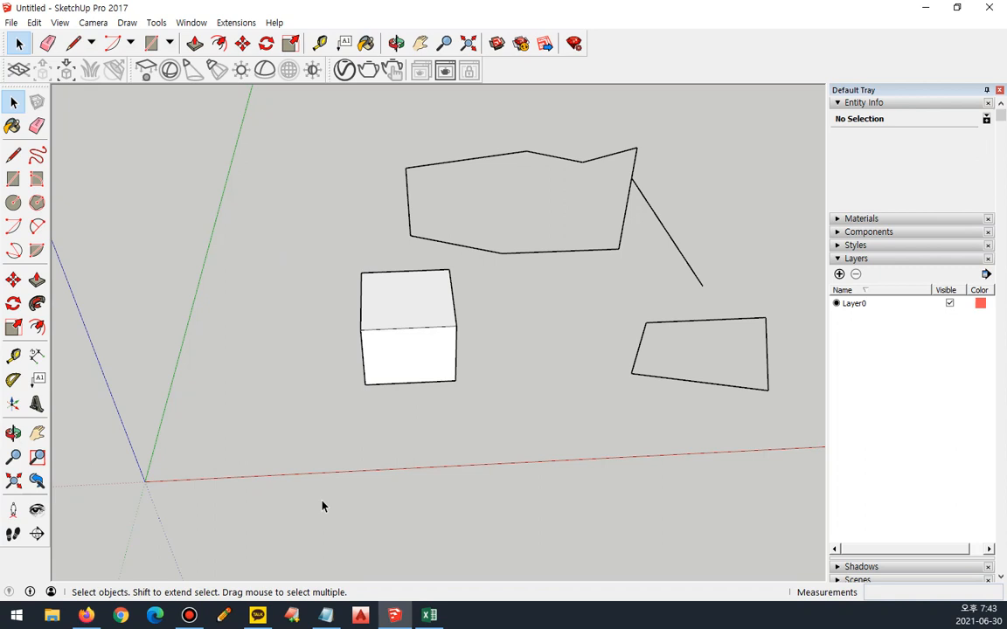
Step: Select the large outline's left edge, and add its two upper edges and lower-left edge to the selection
click(48, 43)
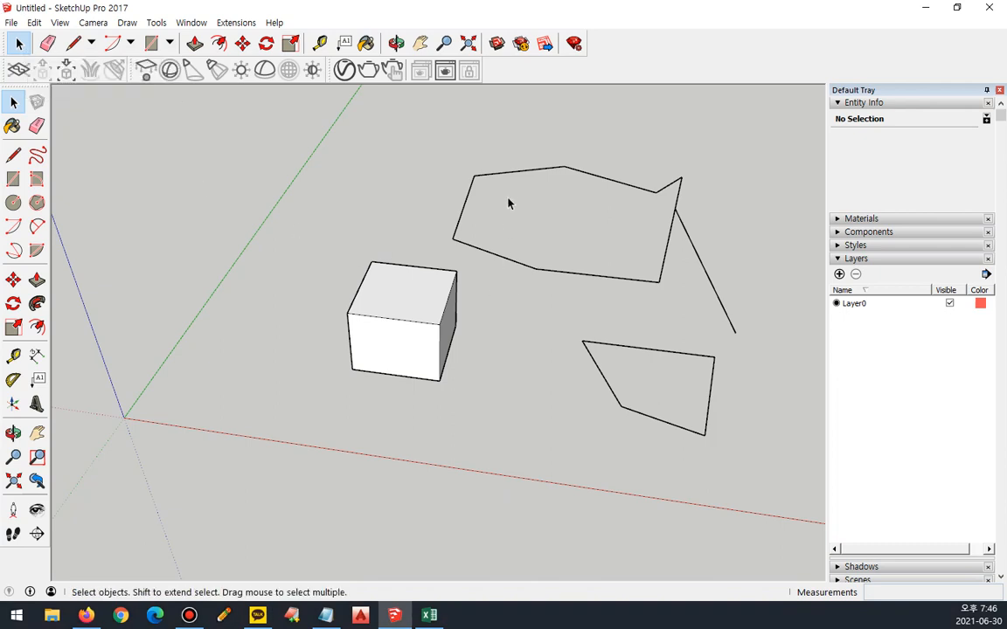
click(516, 174)
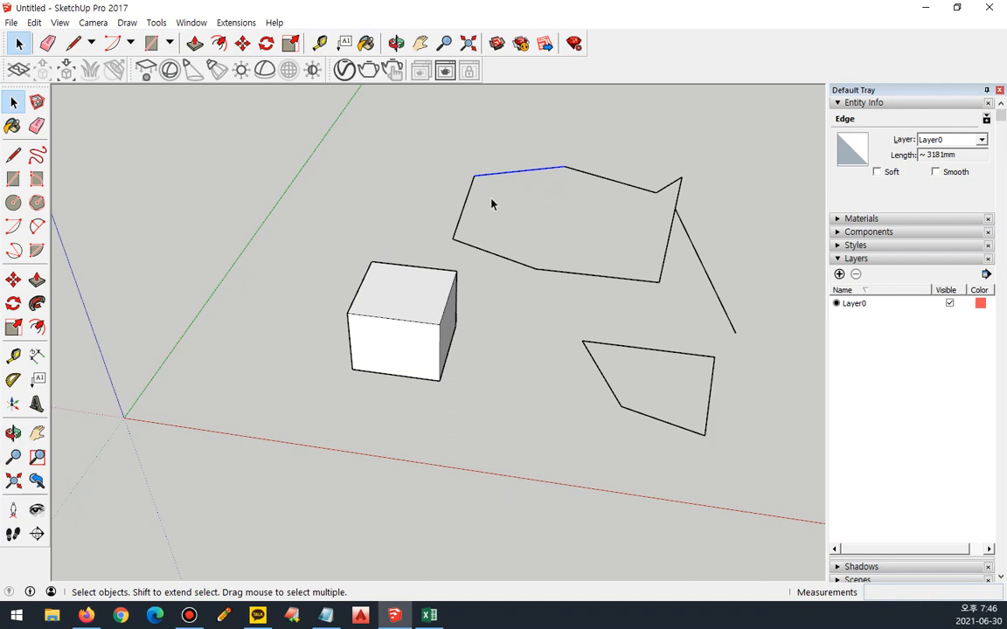
click(463, 208)
shift+click(514, 172)
shift+click(590, 174)
shift+click(502, 256)
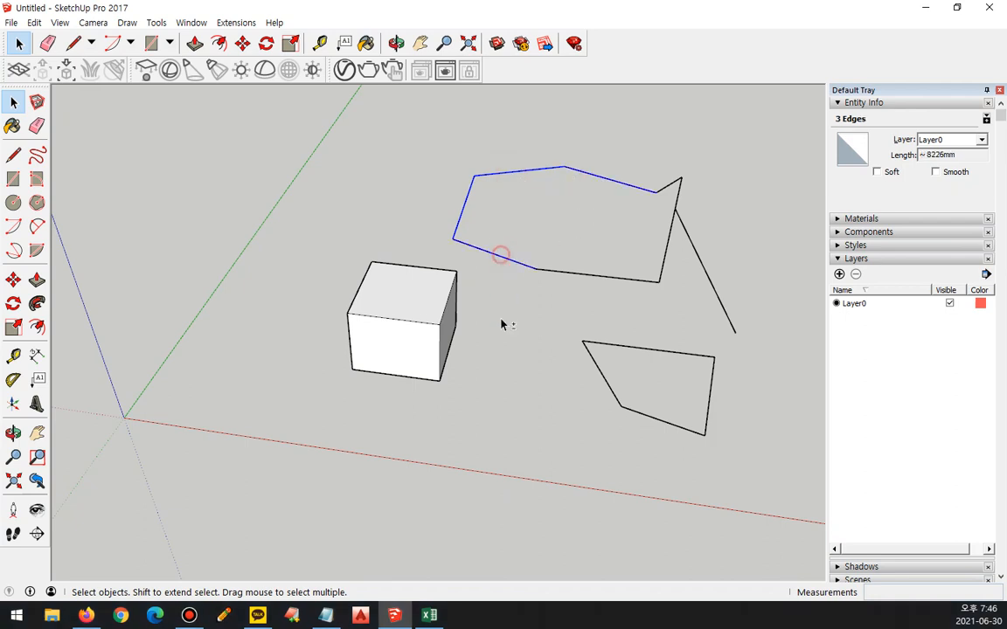
Step: Take the lower-left edge out of the selection, and remove and re-add the upper-right edge
shift+click(498, 257)
shift+click(592, 174)
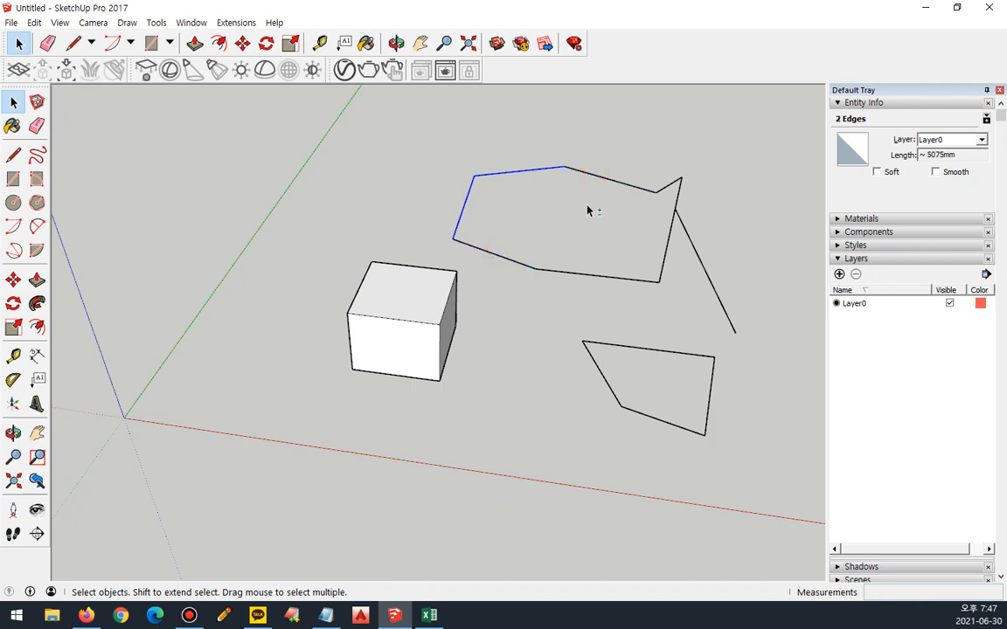
shift+click(595, 173)
Step: Add and remove the box's top face from the selection twice, and clear the whole selection
shift+click(422, 294)
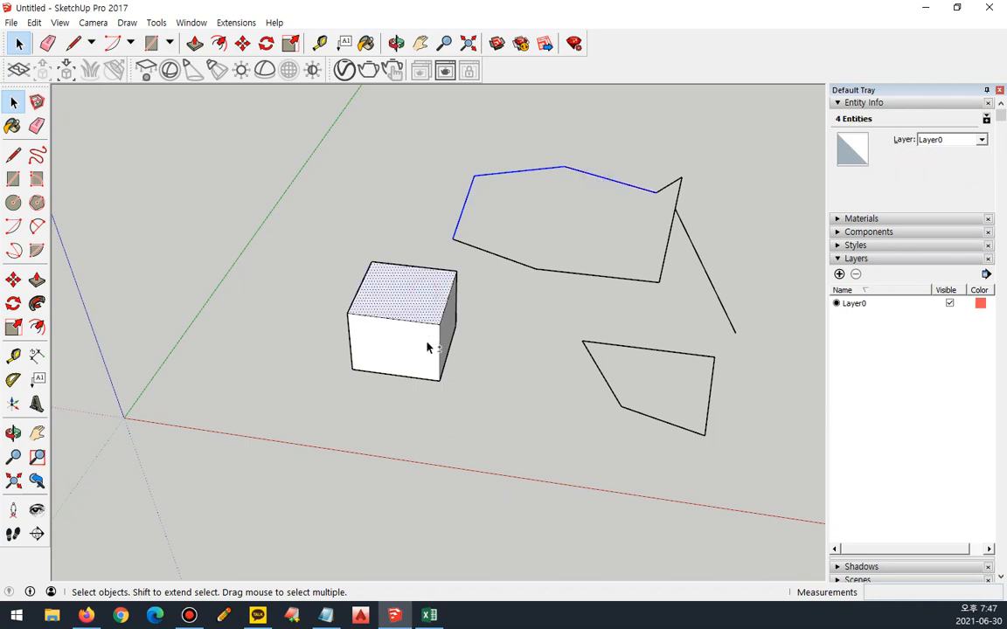
shift+click(416, 308)
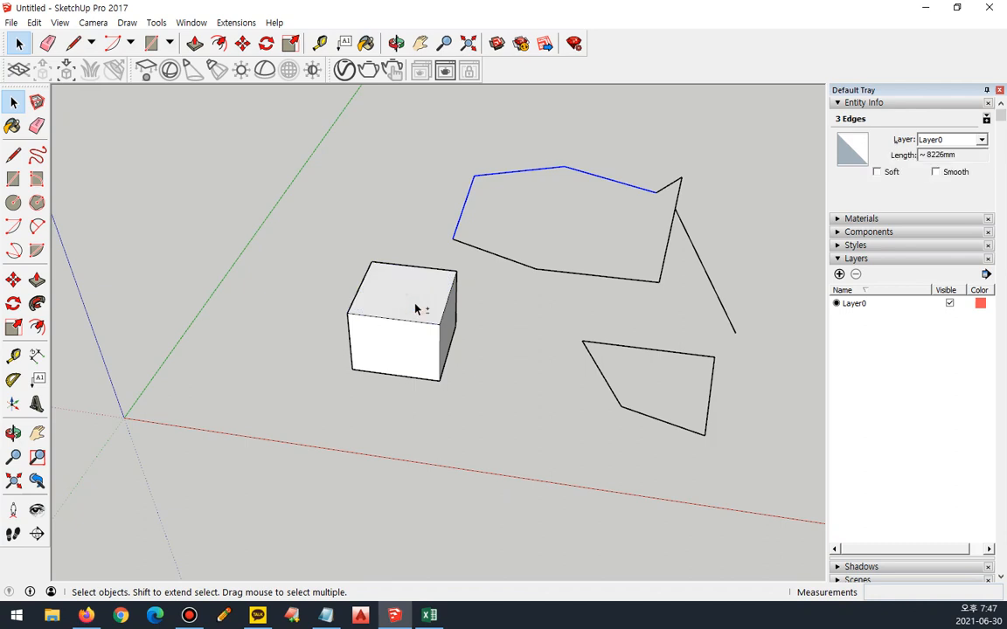
shift+click(416, 295)
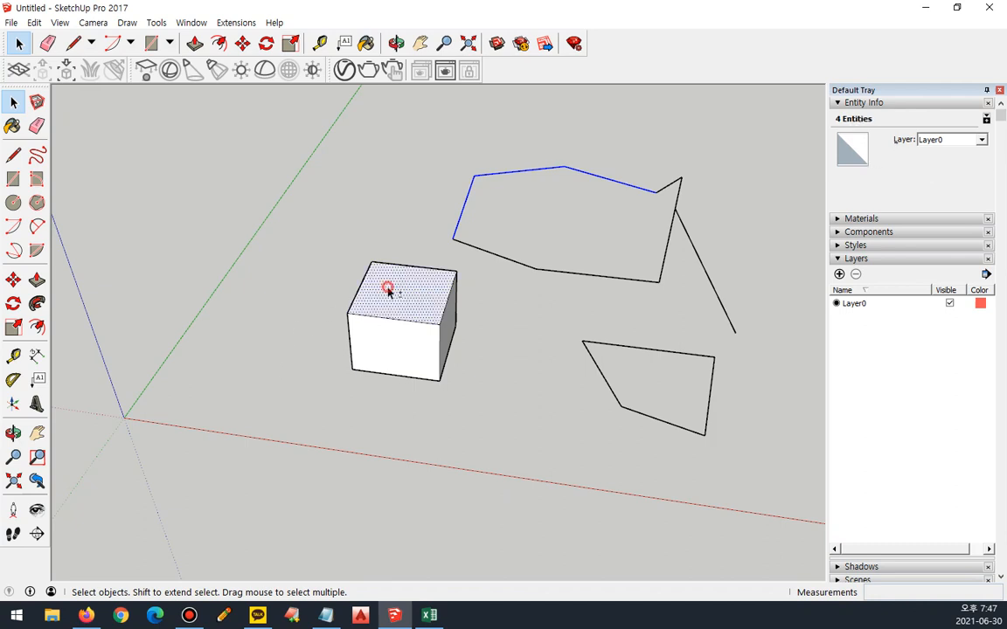
shift+click(389, 292)
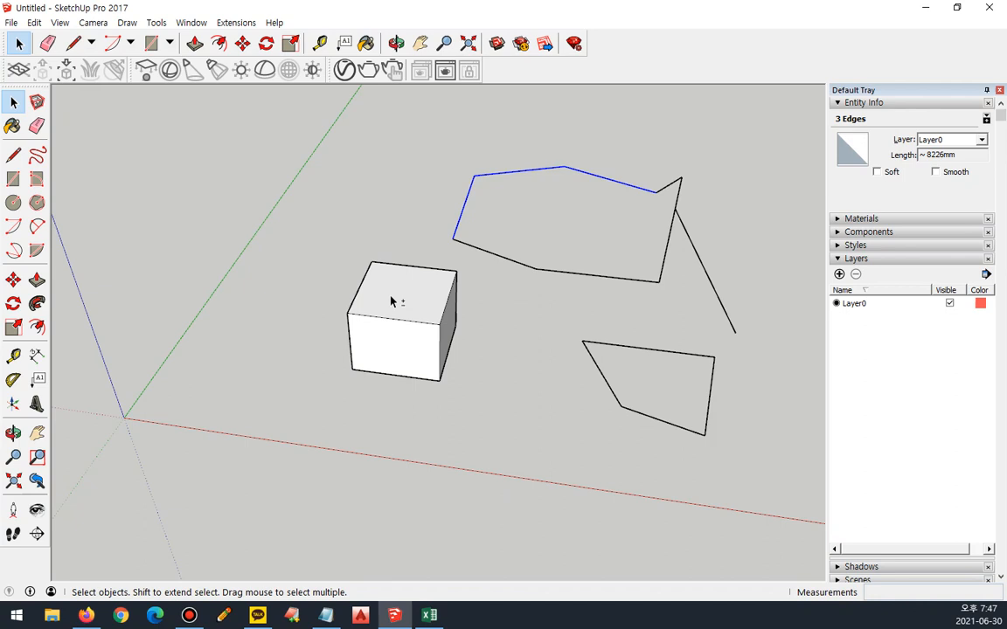
click(458, 165)
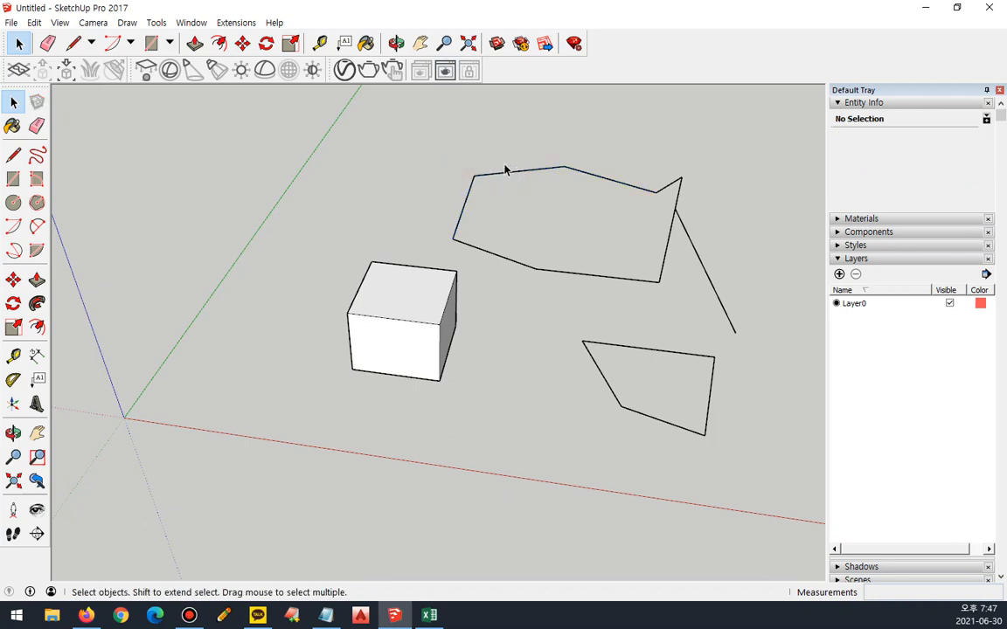
Step: Select the outline's left, upper-right and lower-right edges together with the box's top face, and clear the selection
click(519, 170)
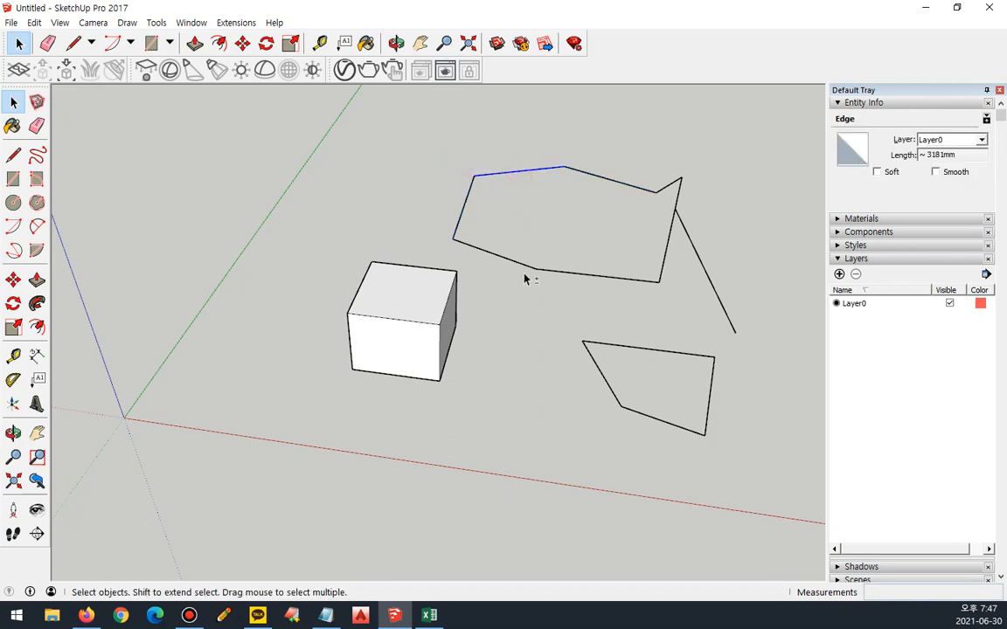
shift+click(595, 179)
shift+click(463, 225)
click(460, 223)
click(610, 180)
shift+click(571, 274)
shift+click(460, 218)
shift+click(414, 285)
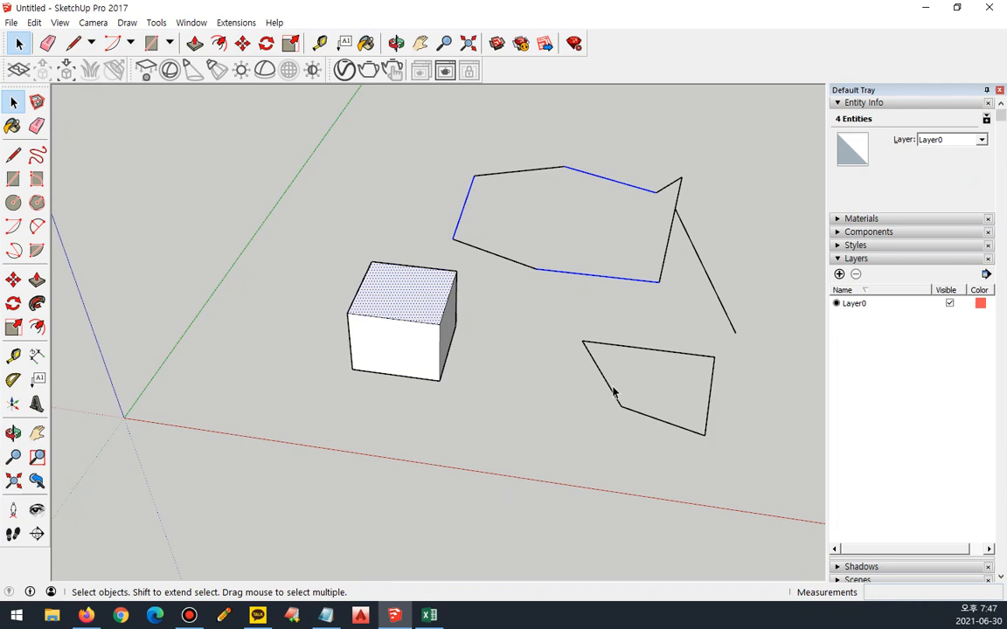
click(411, 210)
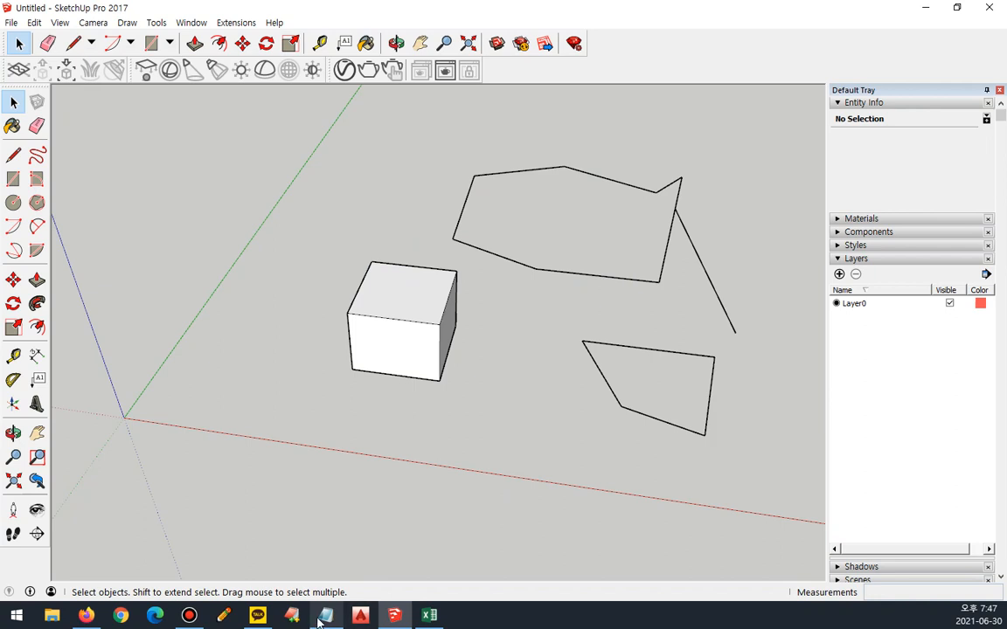
Step: Switch to Notepad and add the indented lines "window select" and "cross select" below the navigation notes
click(323, 617)
key(Tab)
key(Return)
key(Tab)
text(wi)
key(BackSpace)
key(BackSpace)
text(window)
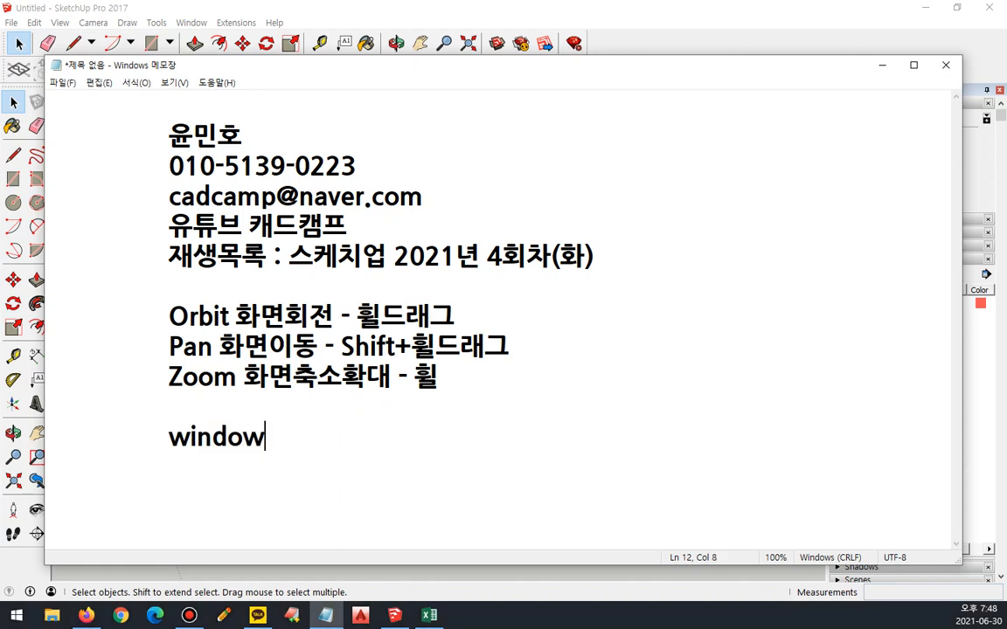
text( select)
key(Return)
key(Tab)
text(cross select)
Step: Append "포함선택" to the window select line and "걸침선택" to the cross select line
key(Up)
key(End)
text(퐁)
text(함선택)
key(Down)
text(걸침)
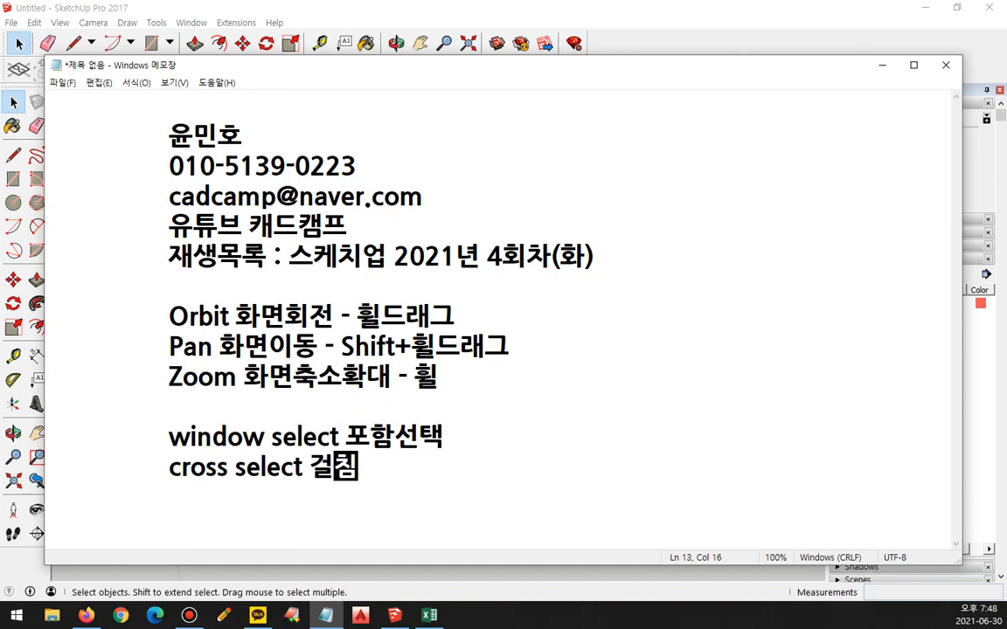
text(선택)
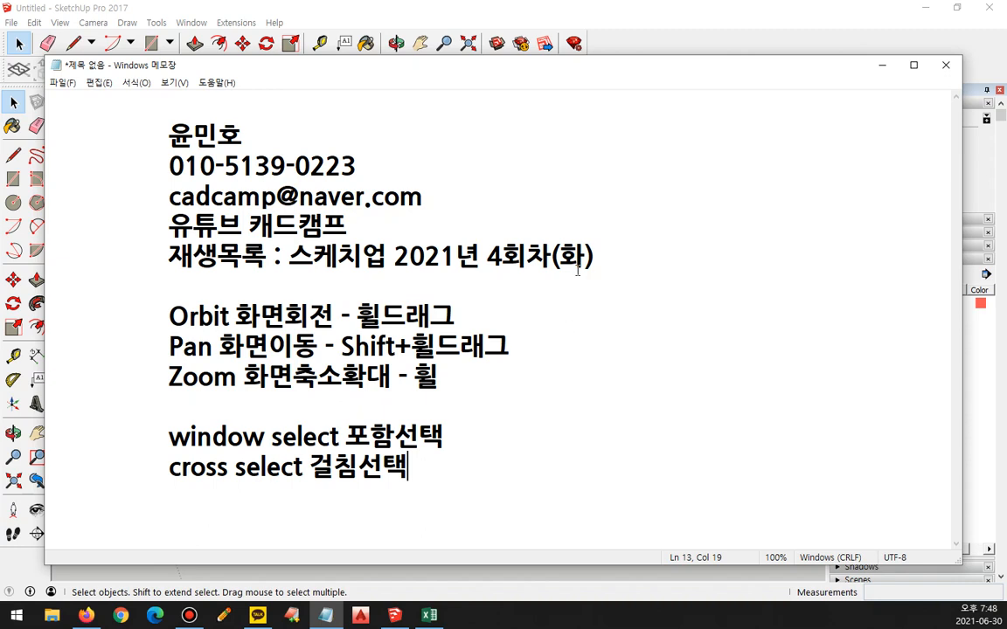
Step: Switch back to SketchUp, enclose the entire box in a window selection, and clear the selection
click(591, 15)
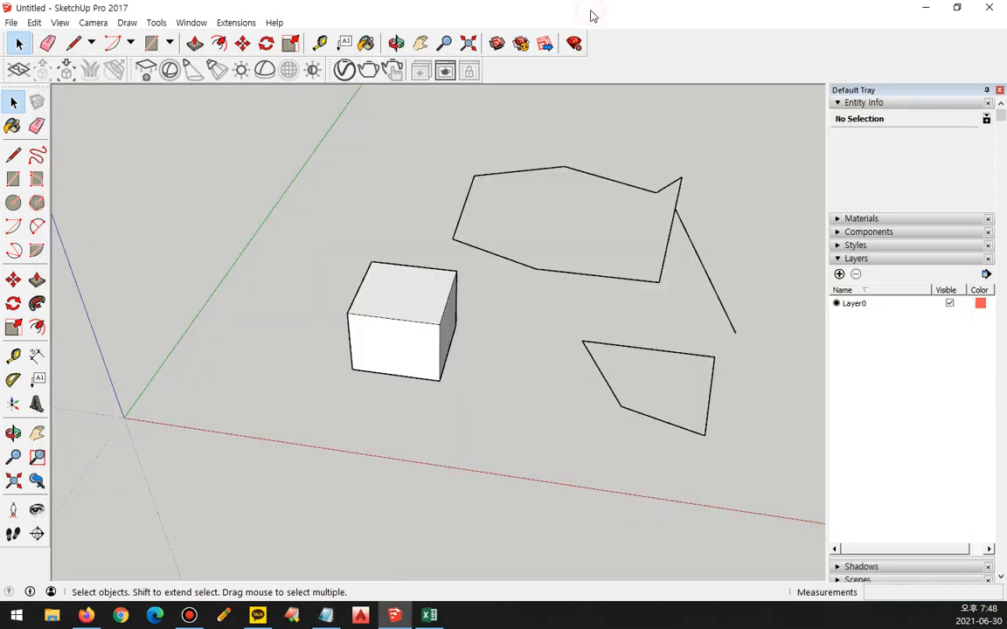
click(301, 228)
drag(347, 266, 507, 412)
click(507, 412)
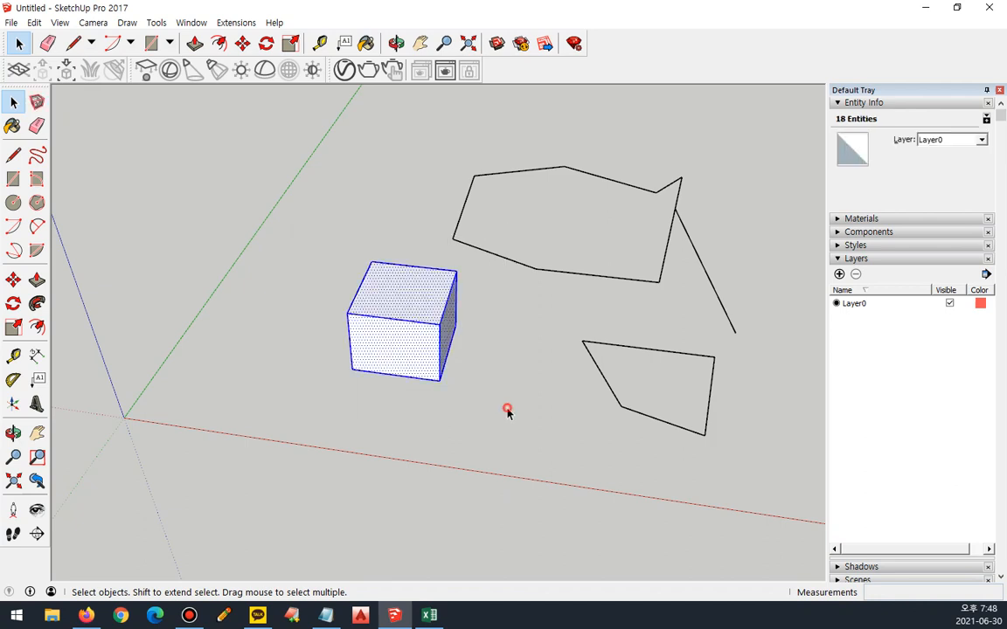
mouse_move(321, 247)
mouse_down()
mouse_move(311, 211)
mouse_move(479, 414)
mouse_move(442, 411)
mouse_up()
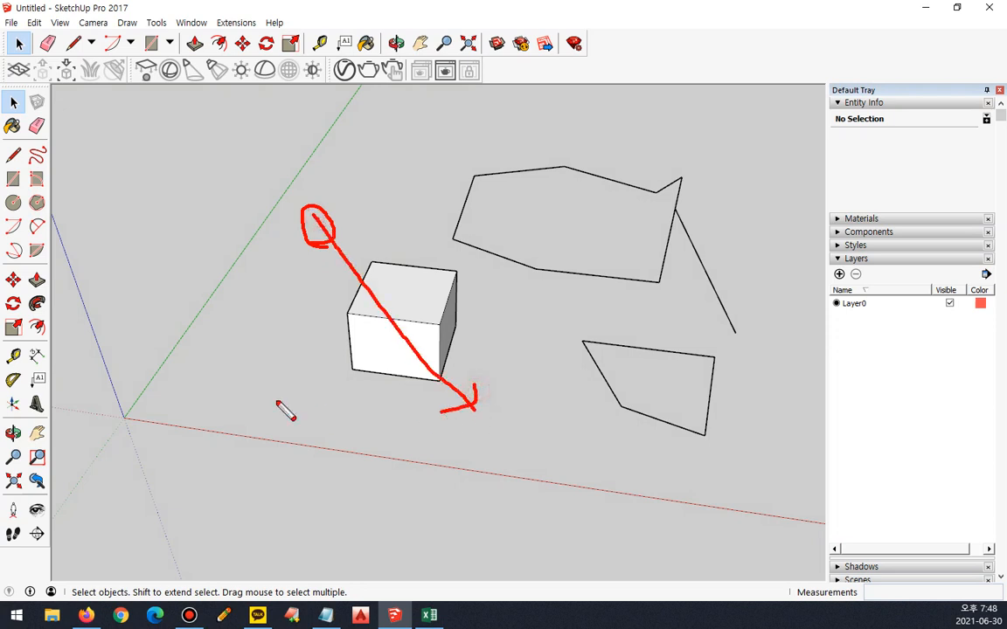
mouse_move(278, 402)
mouse_down()
mouse_move(310, 422)
mouse_move(472, 253)
mouse_move(481, 268)
mouse_up()
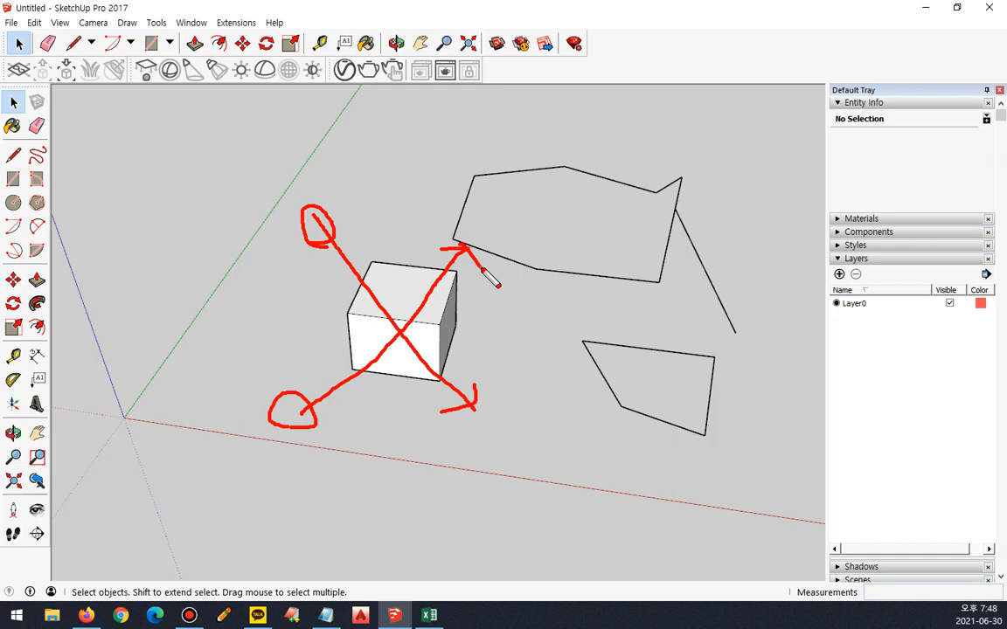
key(Escape)
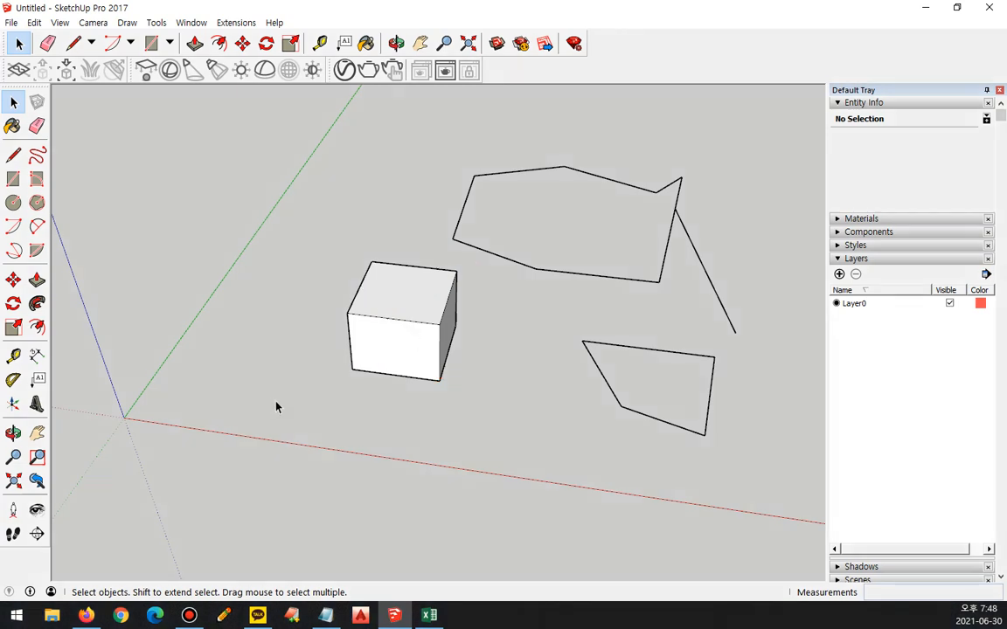
Step: Select the box's left face and its edges with a window selection that encloses only that side
drag(276, 402, 426, 231)
middle_drag(277, 353, 315, 322)
click(276, 368)
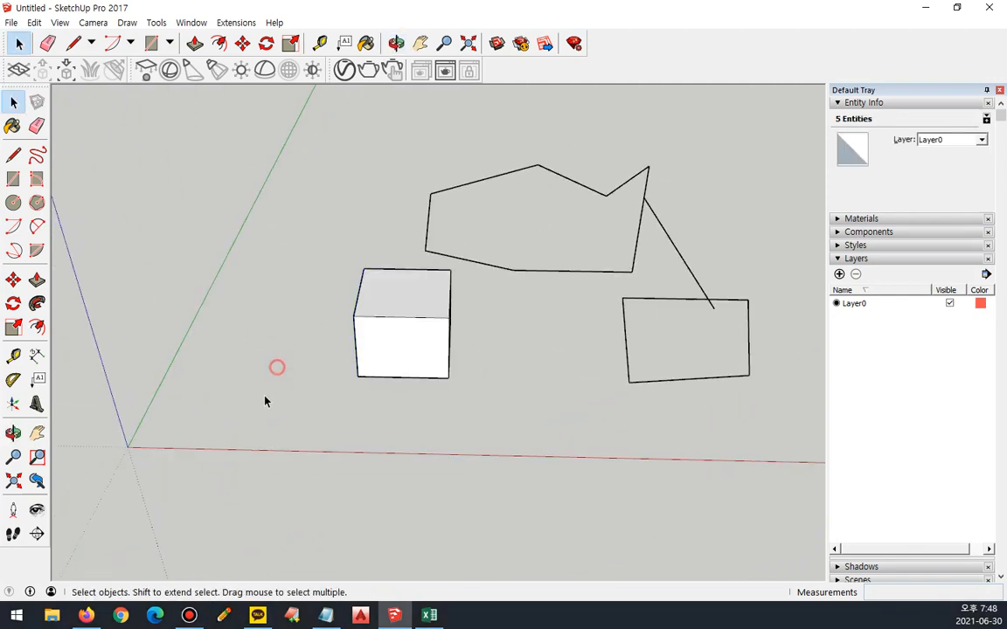
drag(303, 424, 409, 254)
Step: Select the large outline's three left-hand edges with a window selection
middle_drag(333, 255, 400, 284)
mouse_move(328, 136)
mouse_down()
mouse_move(498, 272)
mouse_move(394, 239)
mouse_move(360, 207)
mouse_move(363, 184)
mouse_up()
mouse_move(341, 128)
mouse_down()
mouse_move(465, 227)
mouse_move(497, 231)
mouse_up()
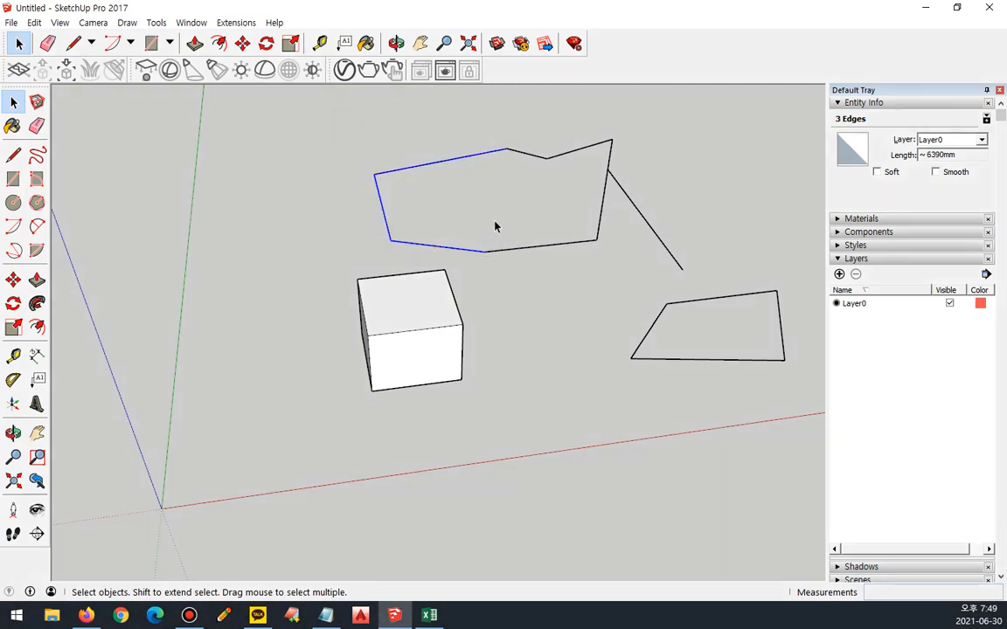
Step: Window-select the outline's left edge, add its right-hand edges and the box's left side, and clear the selection
drag(337, 140, 420, 255)
shift+drag(432, 126, 630, 282)
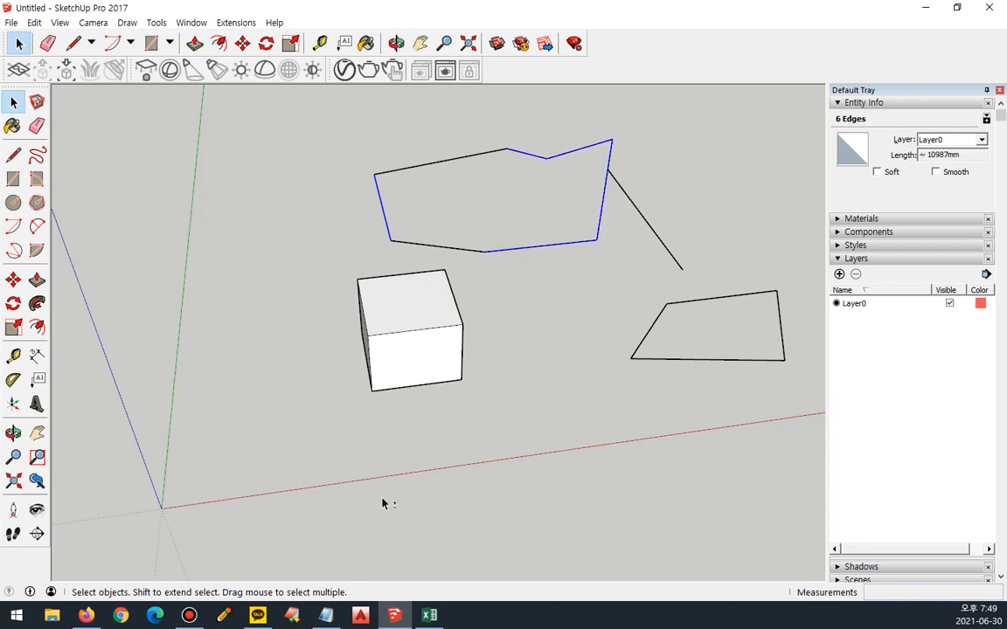
shift+drag(334, 258, 413, 399)
key(o)
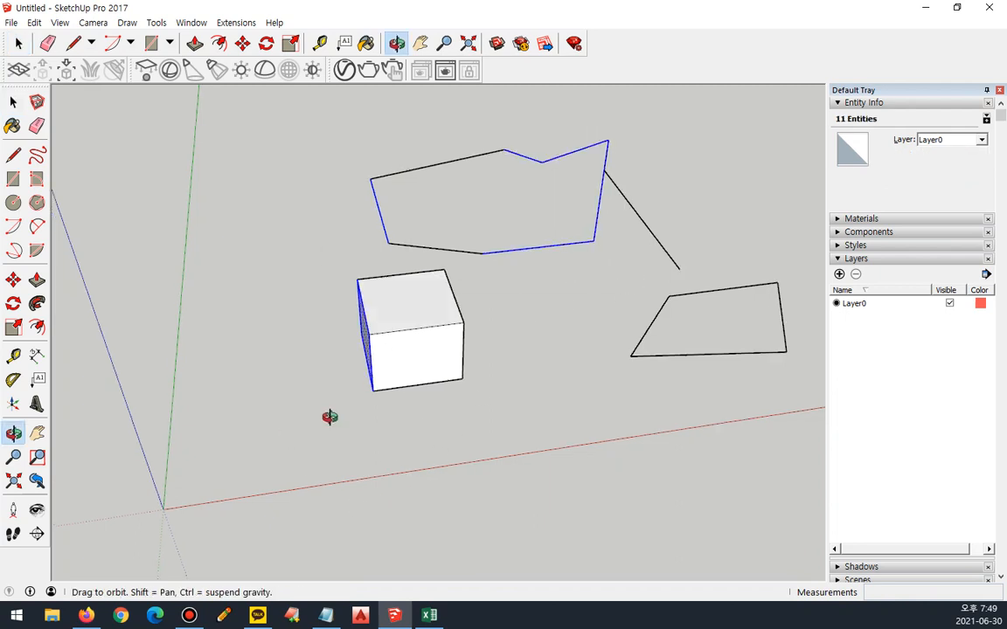
drag(290, 433, 436, 405)
key(space)
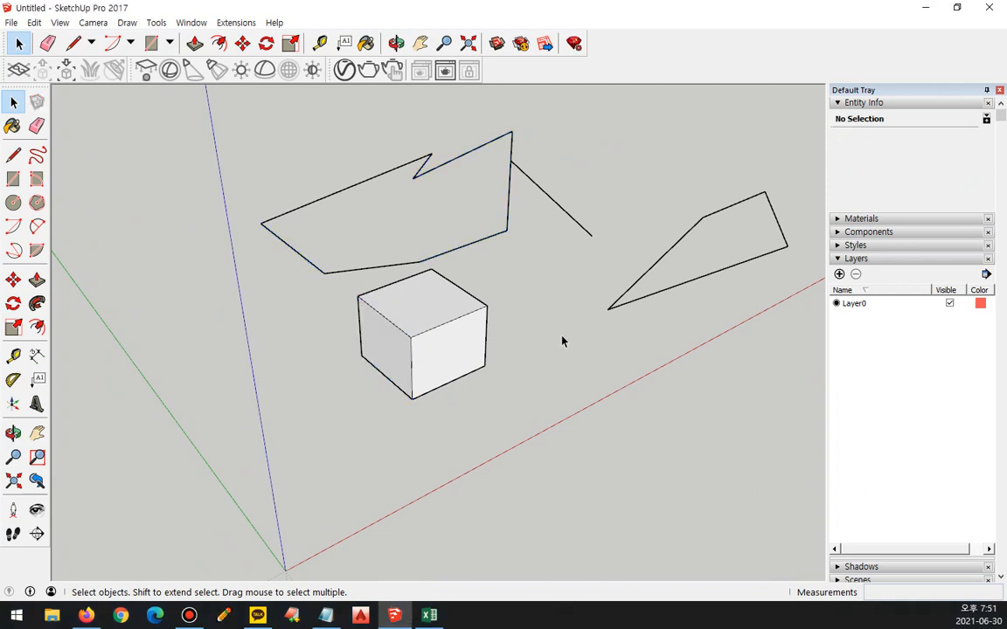
mouse_move(551, 391)
mouse_down()
mouse_move(562, 385)
mouse_move(521, 355)
mouse_move(345, 255)
mouse_move(376, 236)
mouse_up()
mouse_move(536, 227)
mouse_down()
mouse_move(552, 234)
mouse_move(359, 359)
mouse_move(380, 374)
mouse_up()
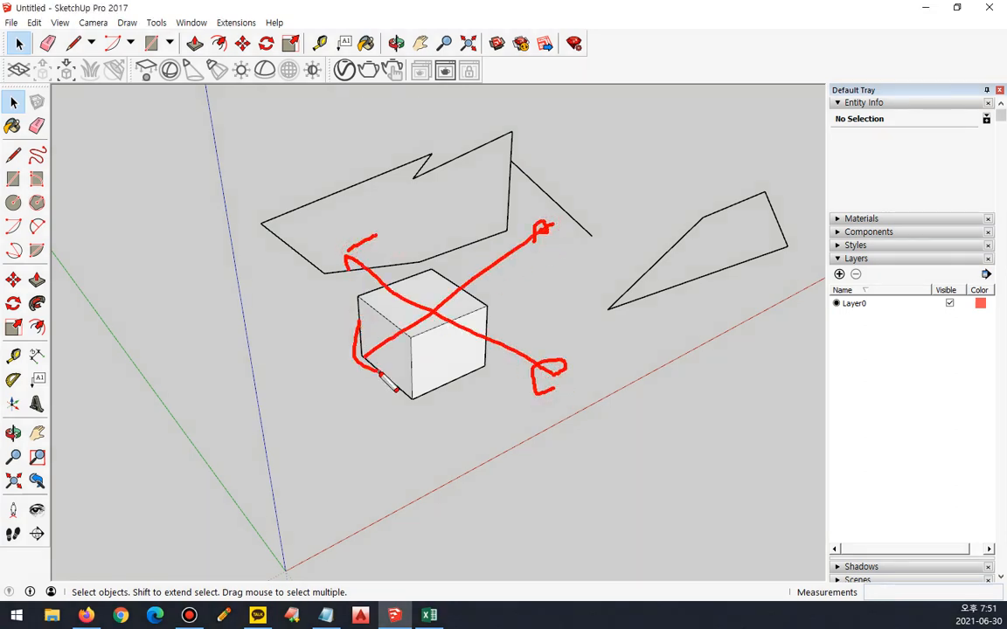
key(Escape)
Step: Select the outline's left edge and the two edges joining it with a crossing selection
middle_drag(506, 382, 468, 411)
shift+middle_drag(382, 184, 380, 247)
scroll(378, 282, up, 2)
drag(377, 332, 233, 182)
drag(440, 145, 225, 176)
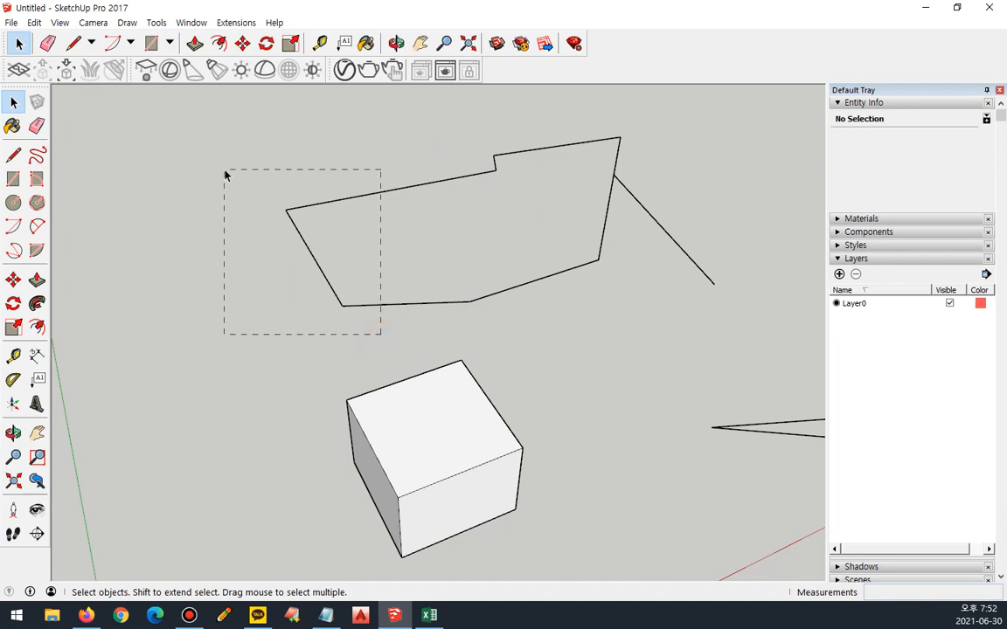
key(ctrl+2)
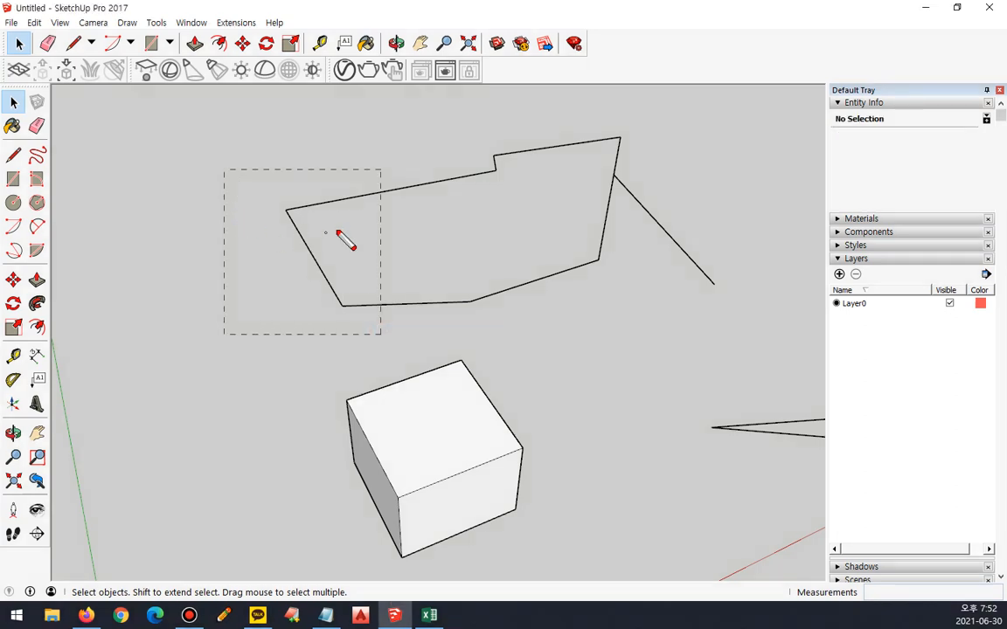
drag(394, 190, 345, 205)
mouse_move(406, 307)
mouse_down()
mouse_move(320, 306)
mouse_move(329, 249)
mouse_move(318, 310)
mouse_up()
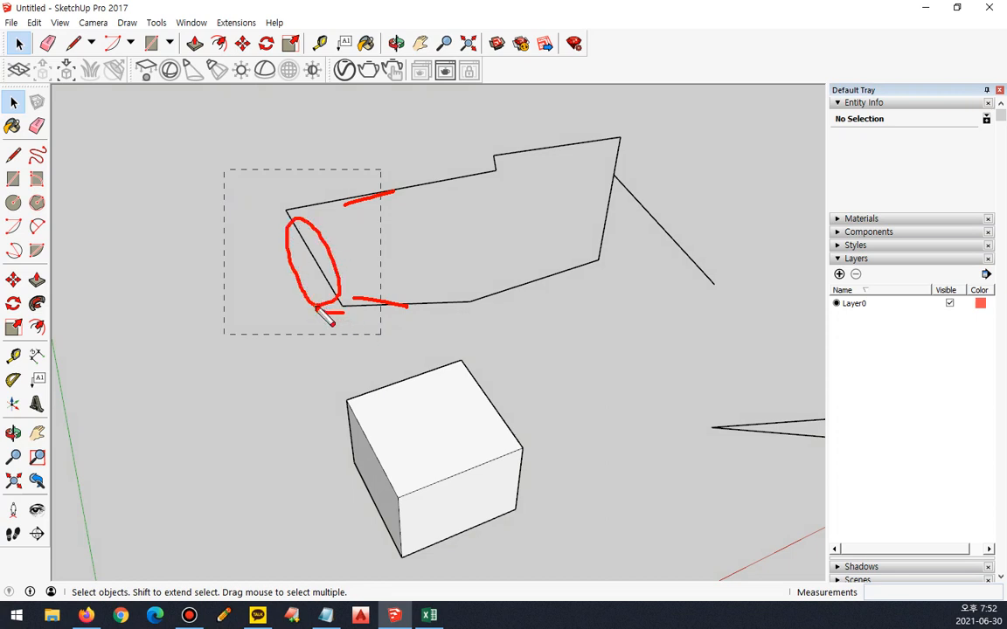
key(Escape)
click(227, 171)
drag(377, 332, 252, 178)
Step: Add the outline's remaining edges and the attached diagonal line to the selection with crossing selections
shift+drag(640, 123, 481, 207)
shift+drag(629, 338, 500, 256)
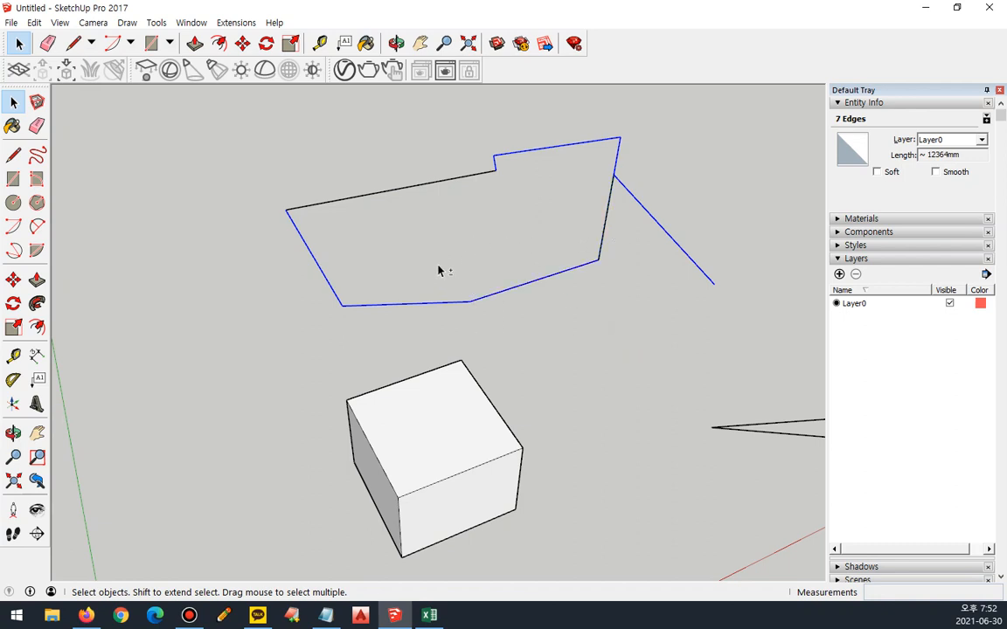
shift+drag(408, 195, 351, 161)
shift+drag(688, 227, 590, 197)
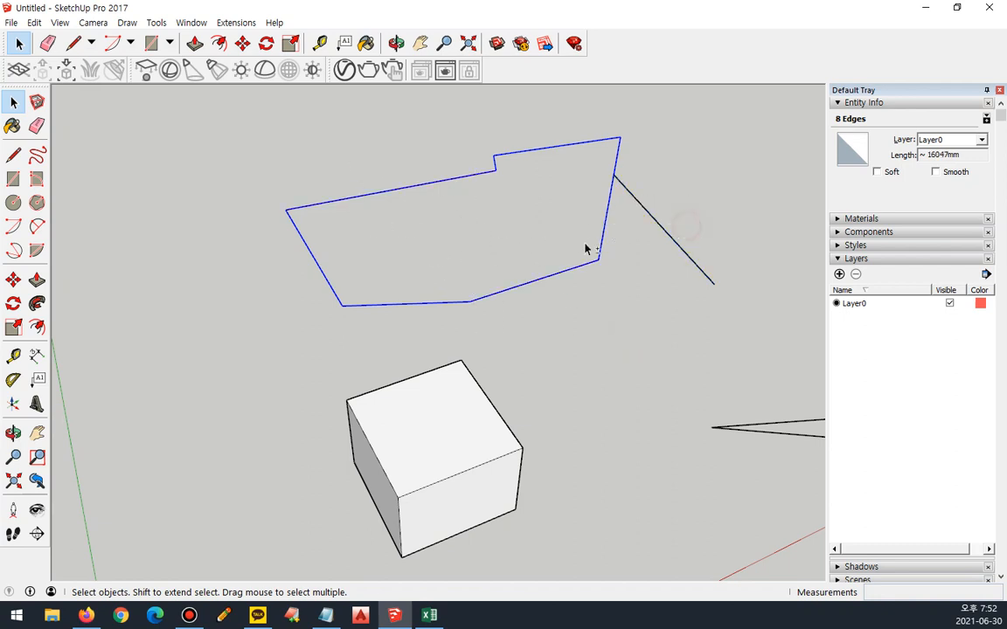
shift+drag(741, 310, 642, 201)
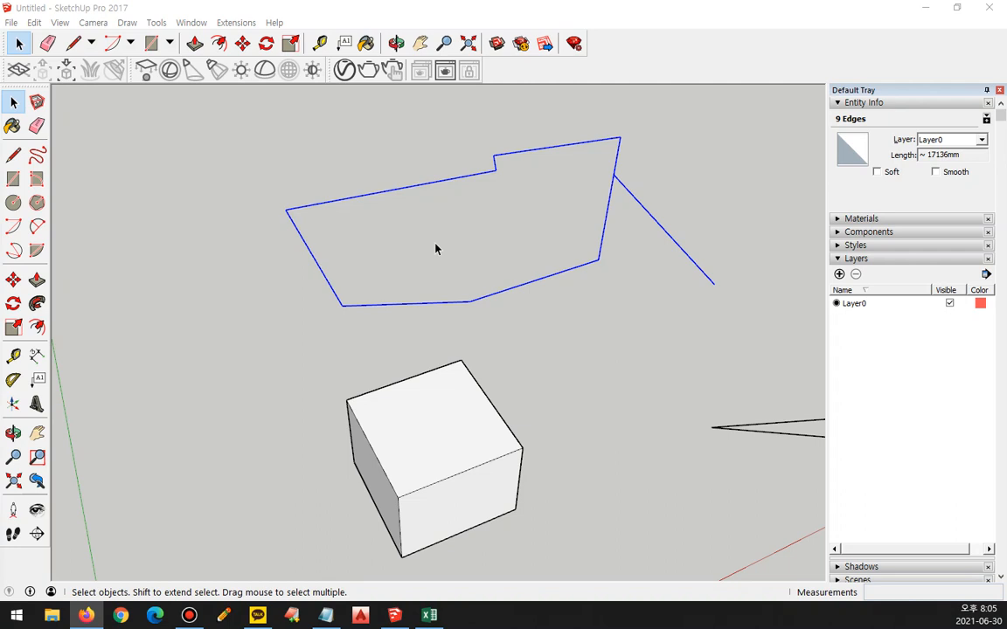
Step: Clear the selection, and select every entity in the model at once
click(391, 254)
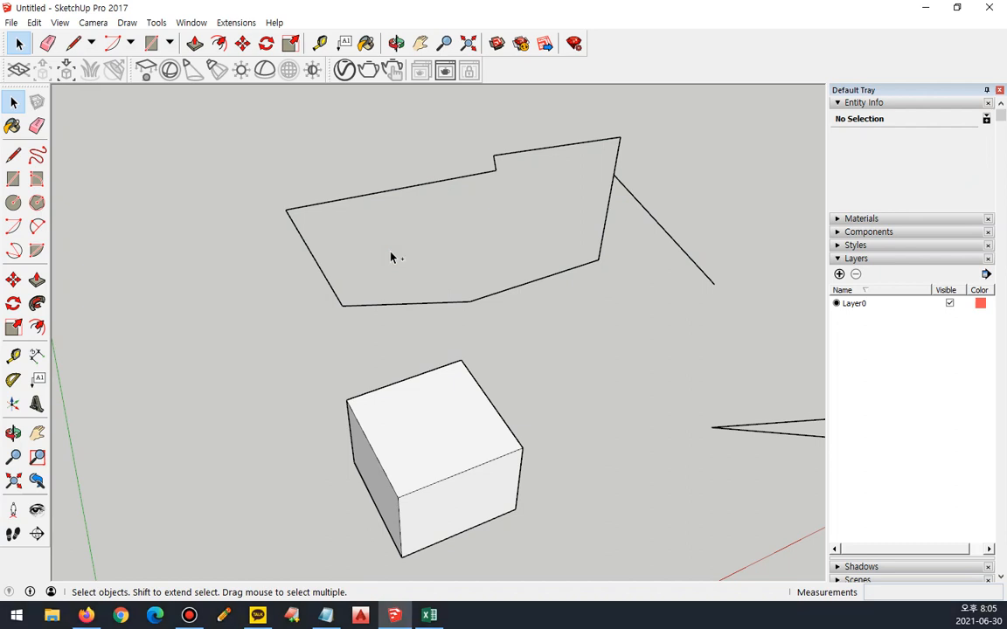
key(ctrl+a)
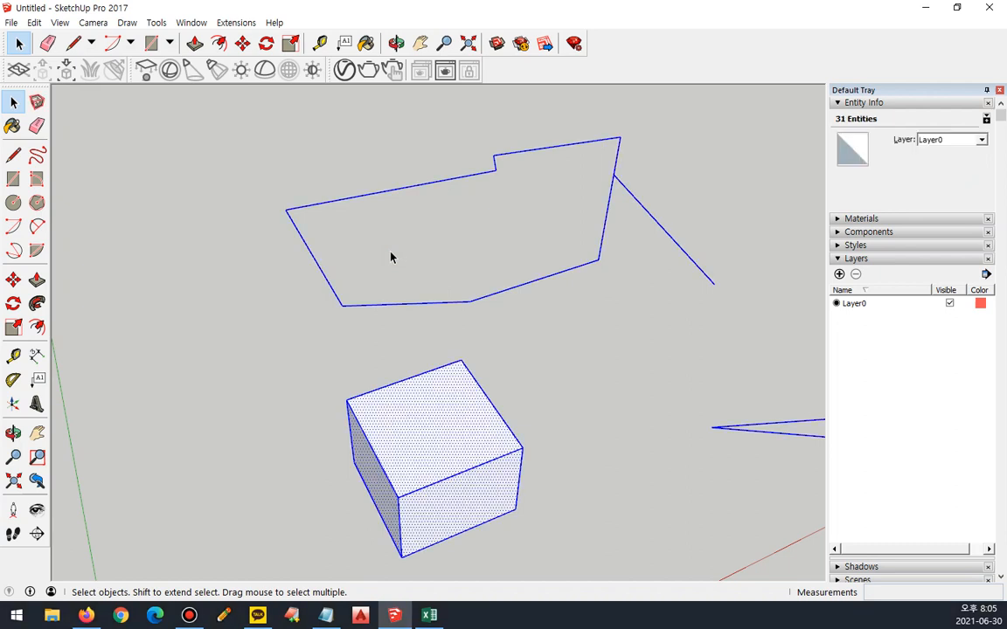
scroll(402, 250, down, 5)
middle_drag(635, 294, 503, 332)
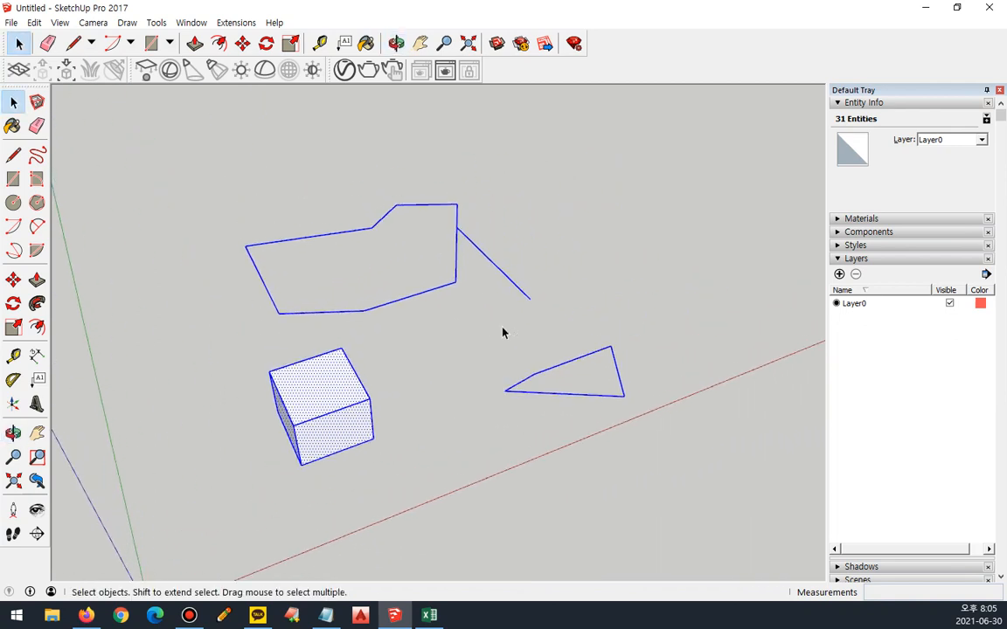
Step: Delete all the selected geometry, and check which Undo and Redo commands are available
key(Delete)
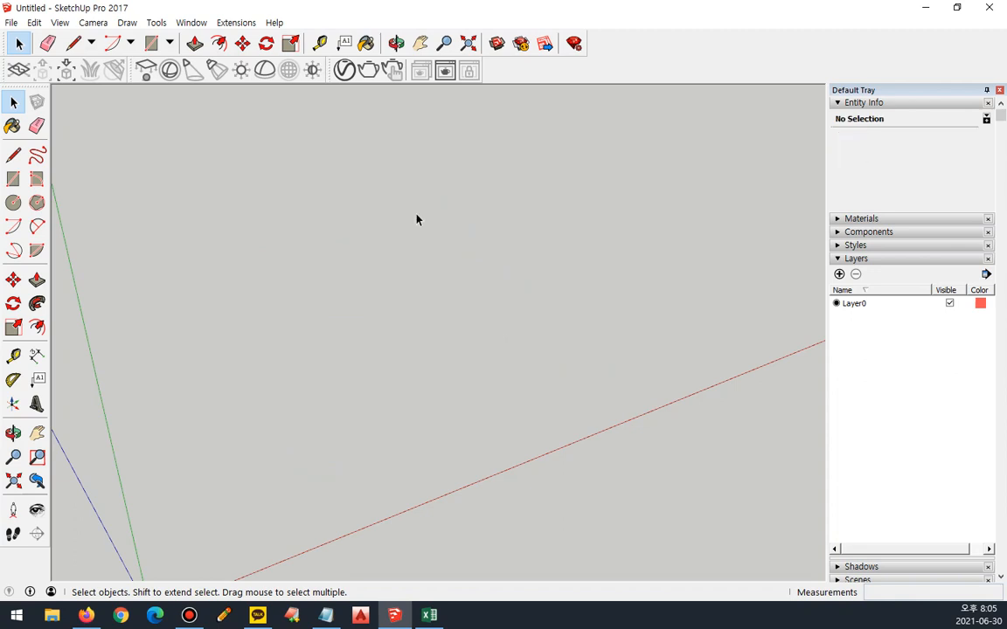
click(34, 23)
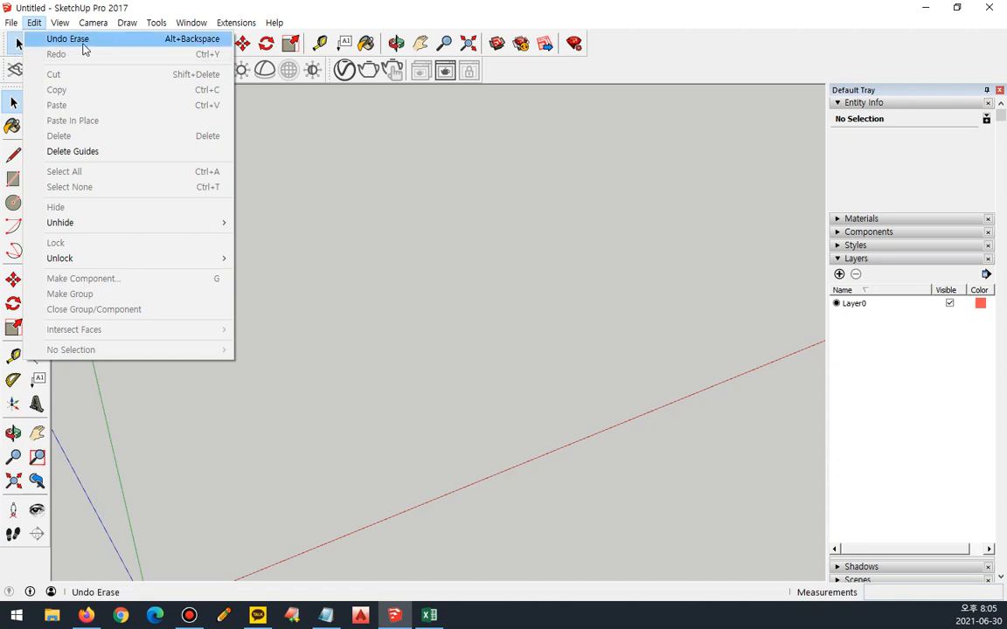
click(376, 12)
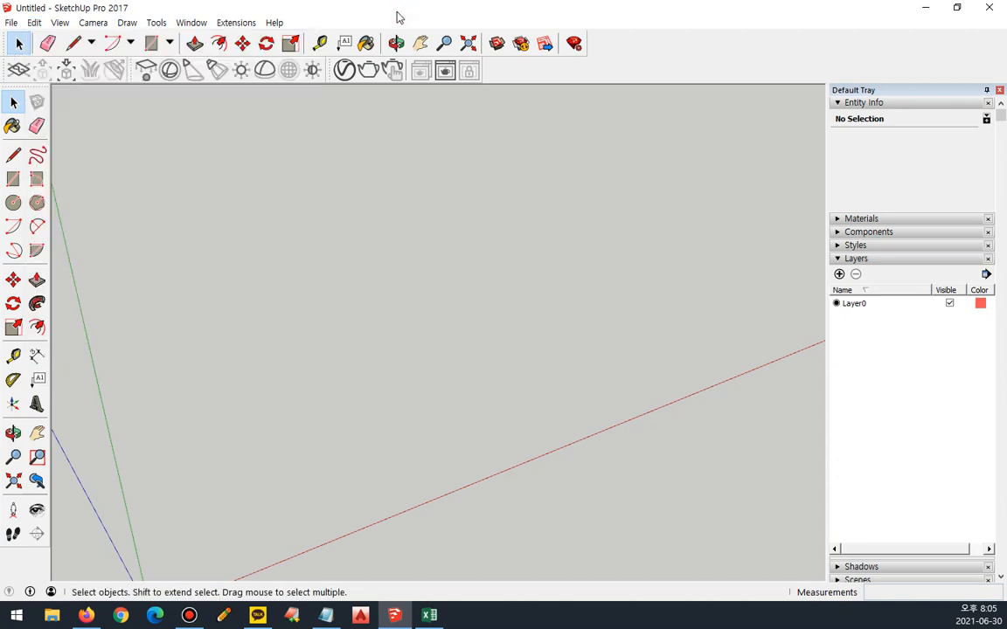
Step: Undo the erasure and the earlier edits step by step, back past the box's Push/Pull
key(ctrl+z)
key(ctrl+z)
key(ctrl+z)
key(ctrl+z)
key(ctrl+z)
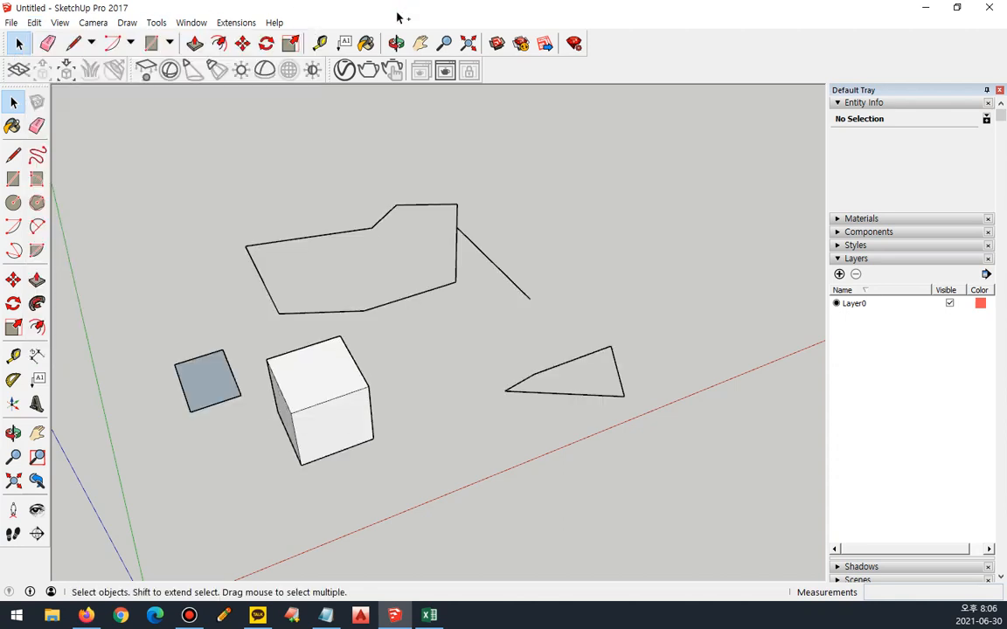
key(ctrl+z)
key(ctrl+z)
Step: Redo several of the undone edits, and undo the last one again
key(ctrl+y)
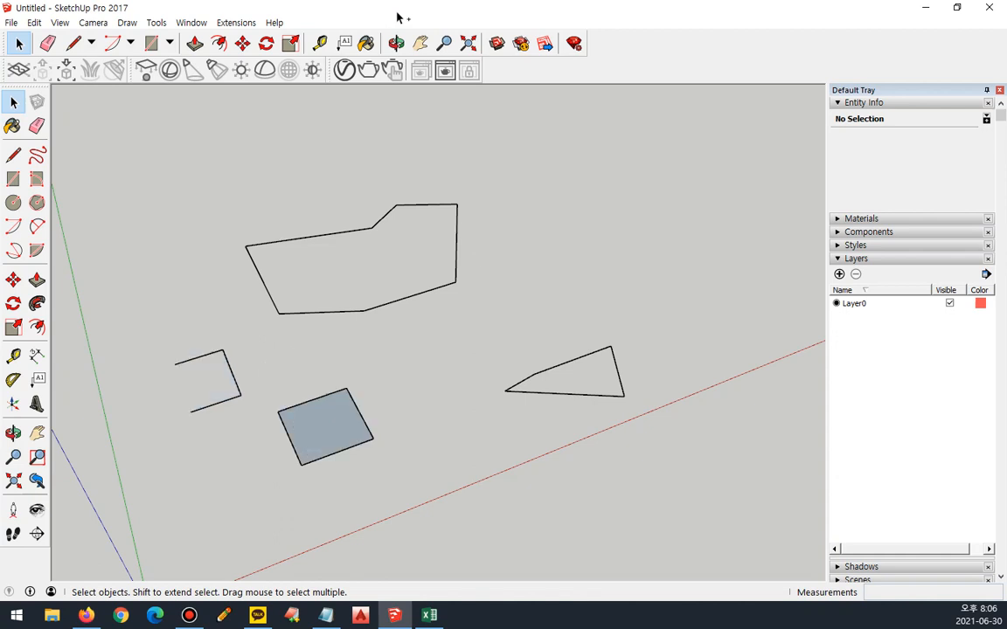
key(ctrl+y)
key(ctrl+y)
key(ctrl+z)
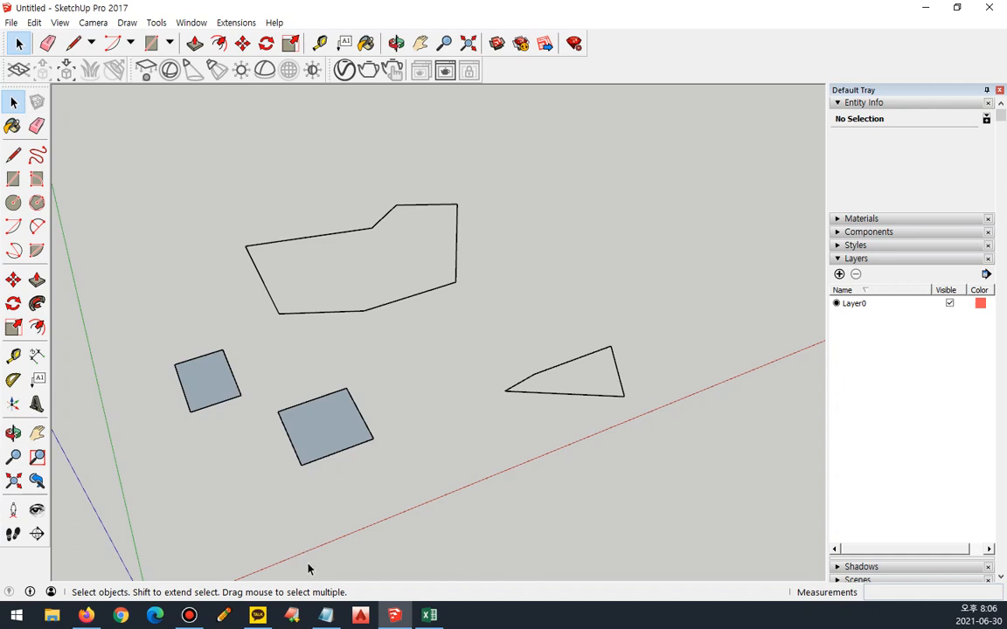
Step: Switch to Notepad and add the note lines "Undo 실행취소 : Ctrl + z" and "Redo 실행 : Ctrl + y"
click(325, 615)
key(Return)
key(Return)
text(Un)
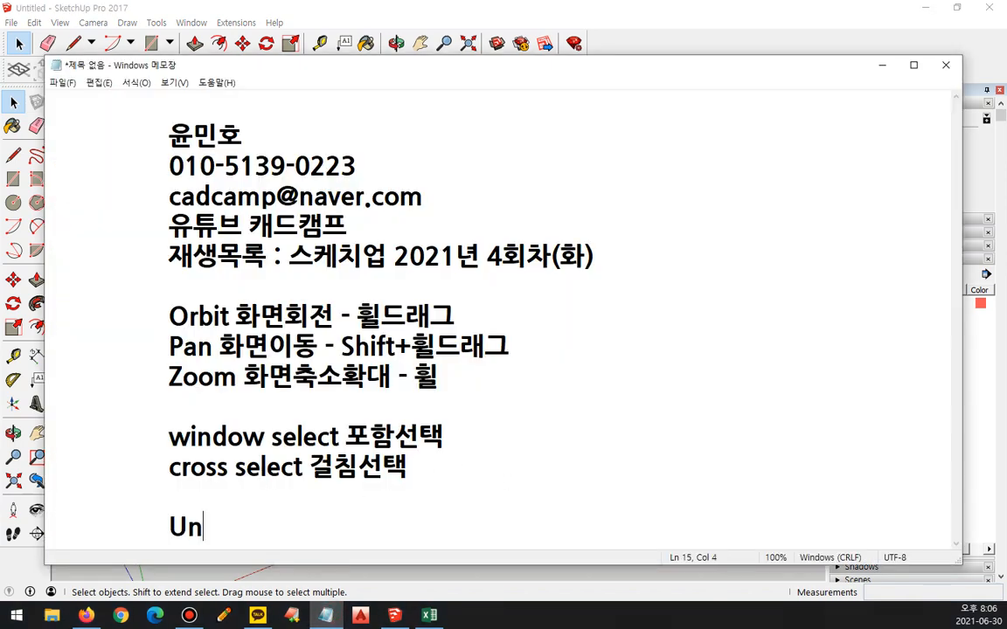
text(do 실행ㅊ취소 : Ctrl + z)
key(Return)
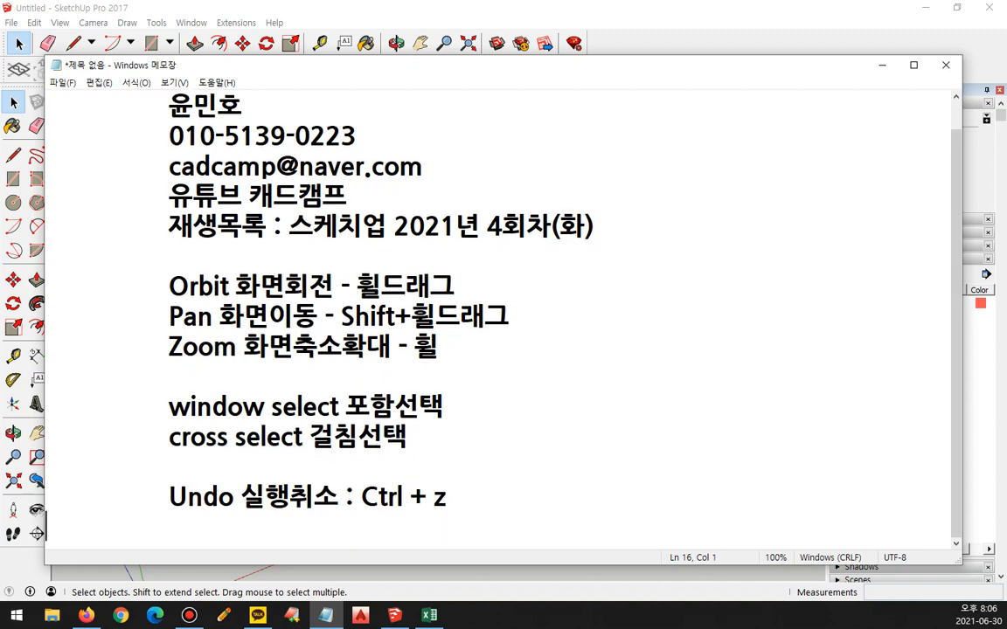
text(Redo 실행 : Ctrl + y)
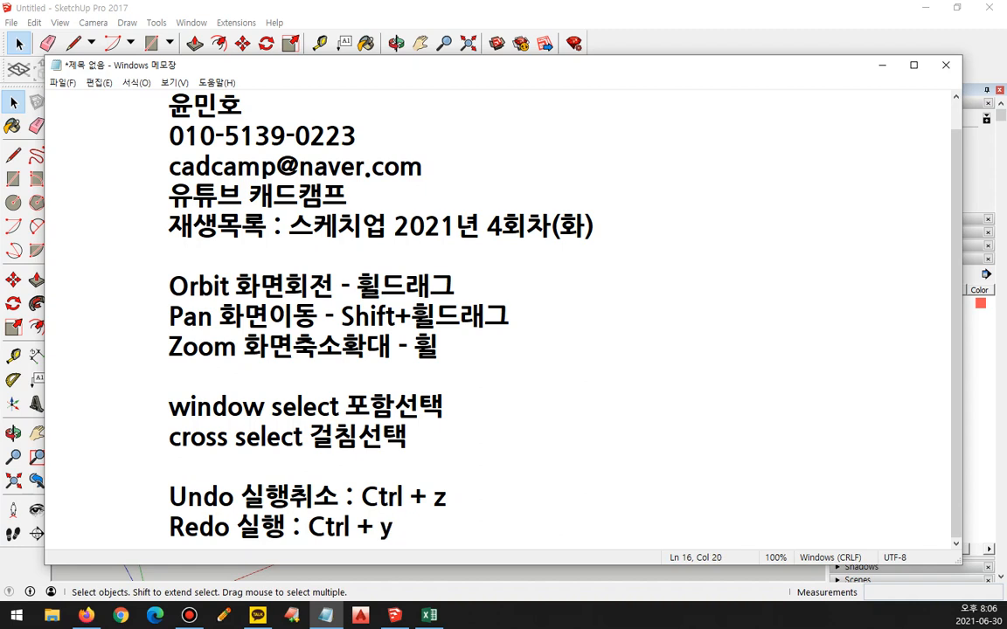
key(Return)
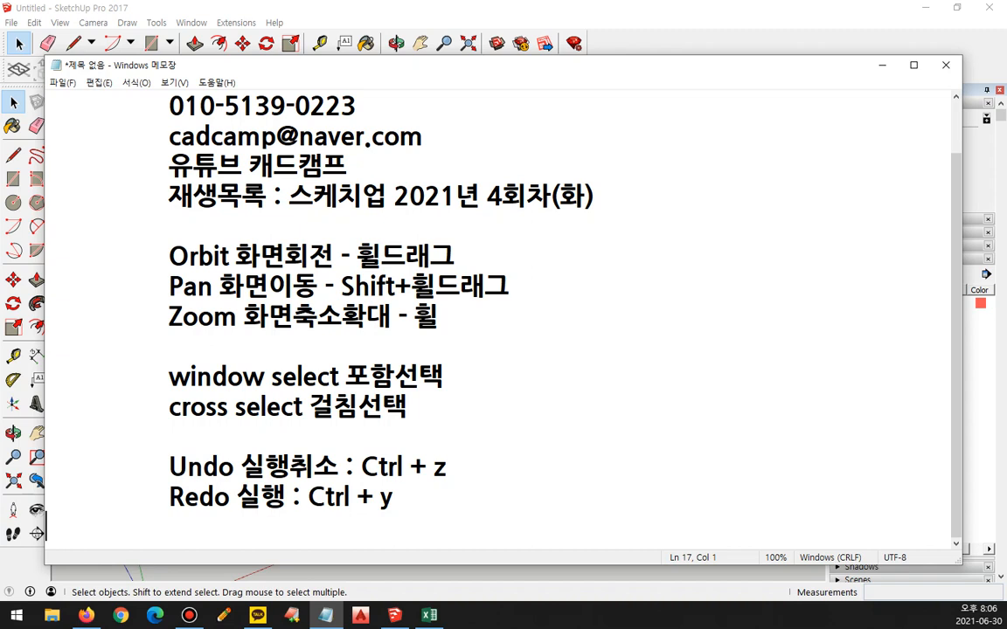
Step: Return to SketchUp, select every entity in the model and delete it
click(742, 12)
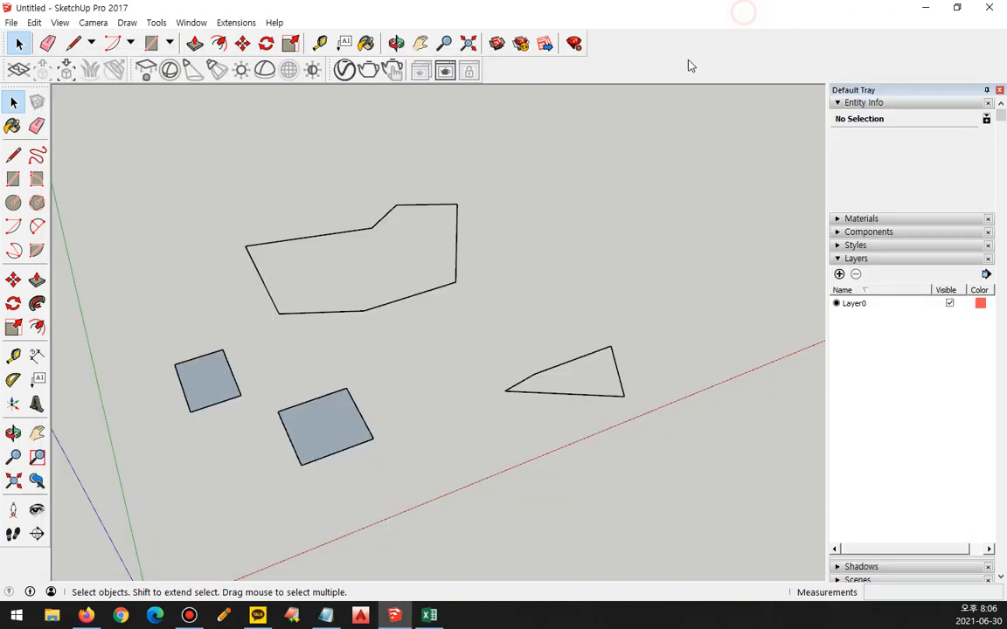
key(ctrl+a)
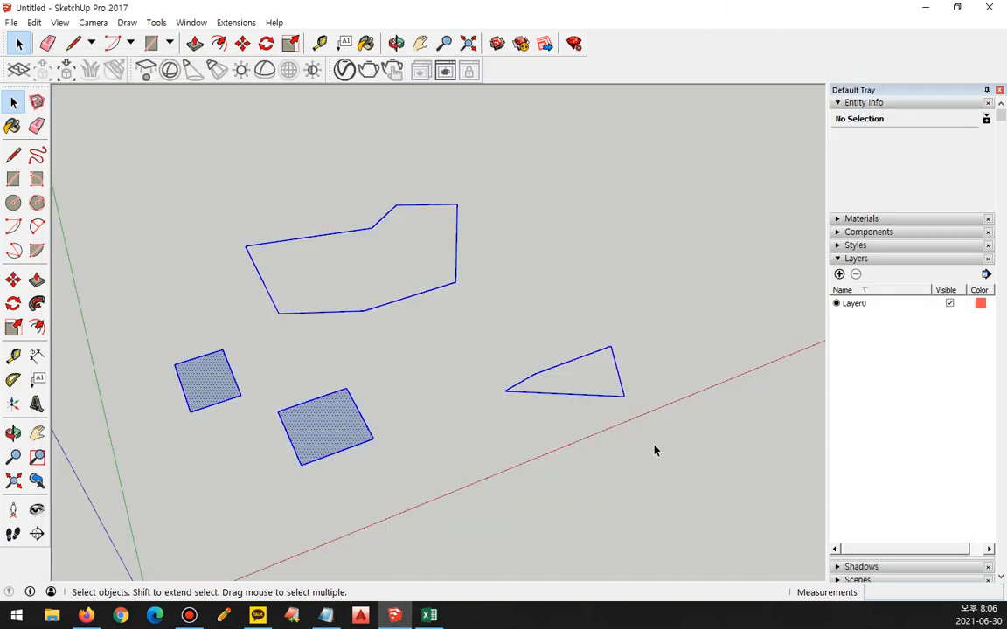
key(Delete)
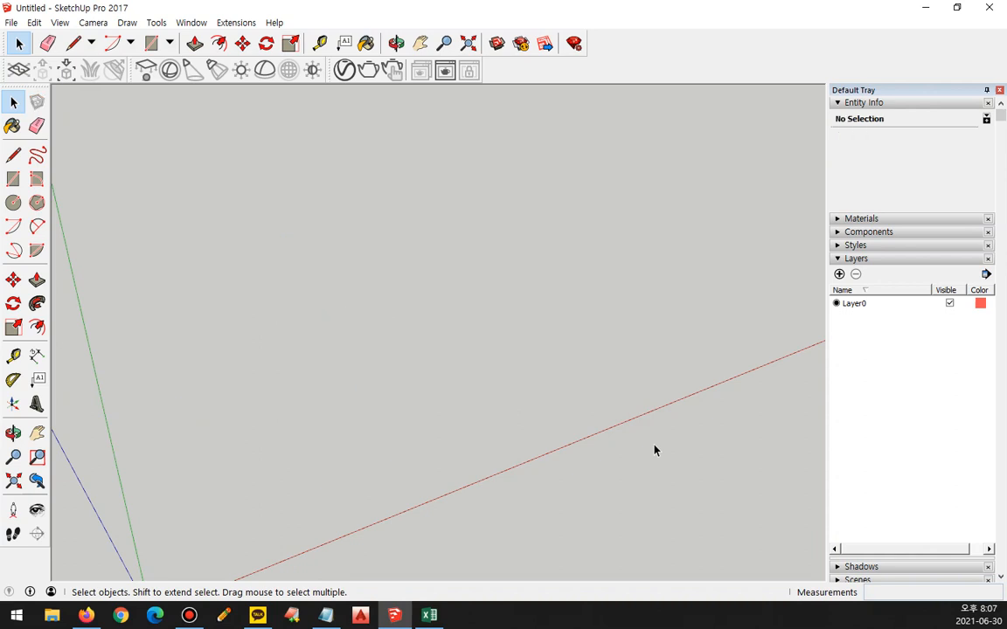
Step: Draw a closed rectangular face on the ground with four lines following the red and green axes, about 2071 mm deep
key(o)
drag(481, 389, 337, 445)
key(space)
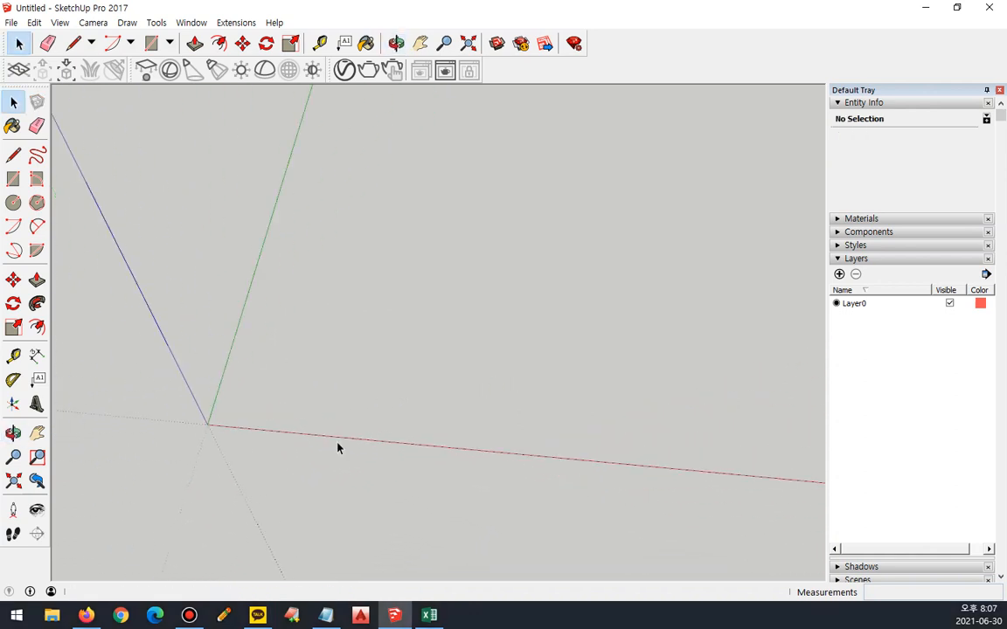
click(13, 155)
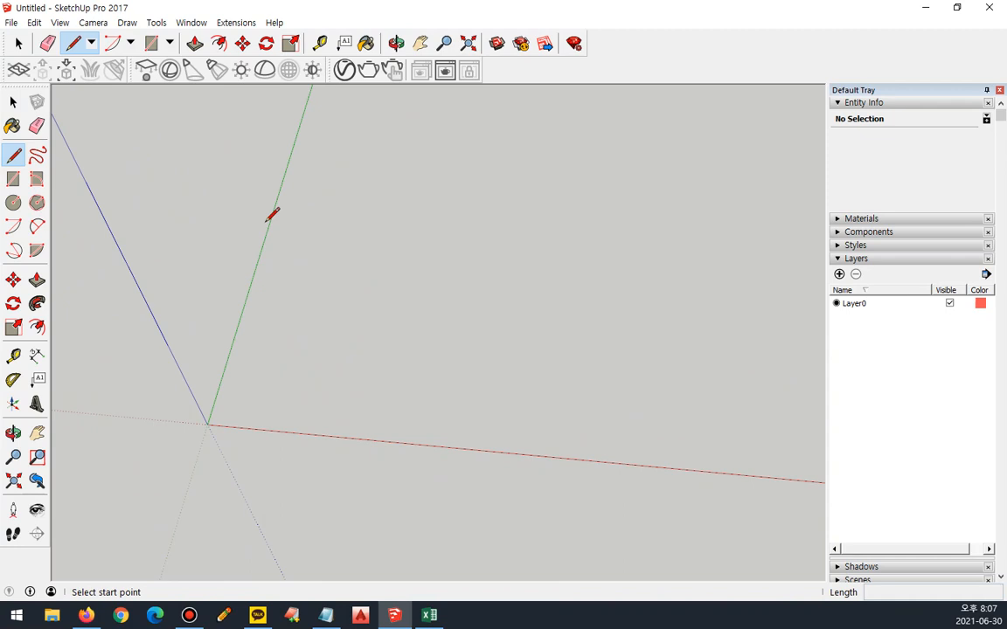
click(333, 340)
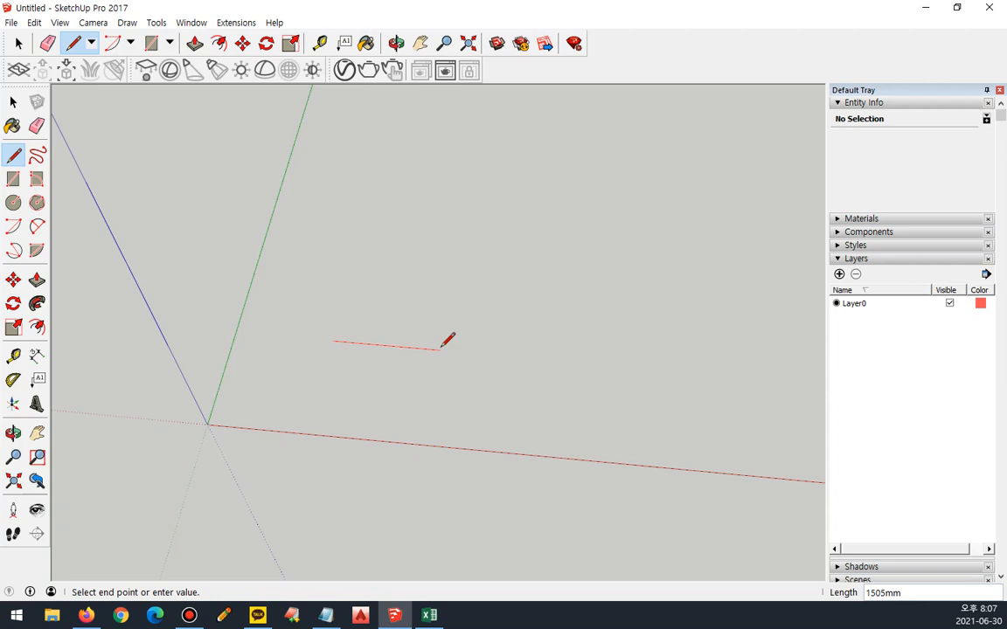
click(501, 354)
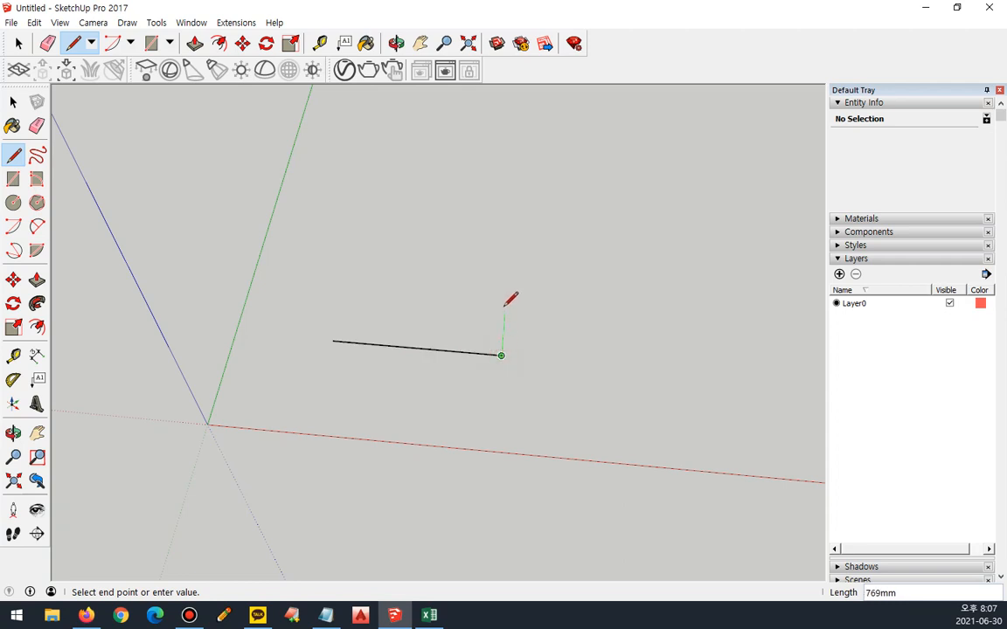
click(510, 242)
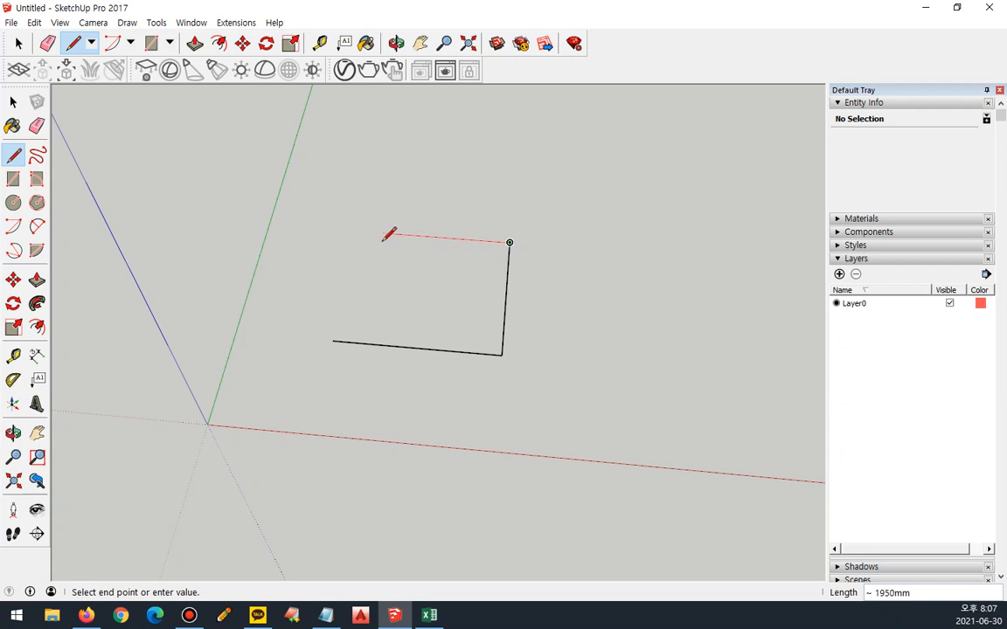
click(356, 230)
click(333, 341)
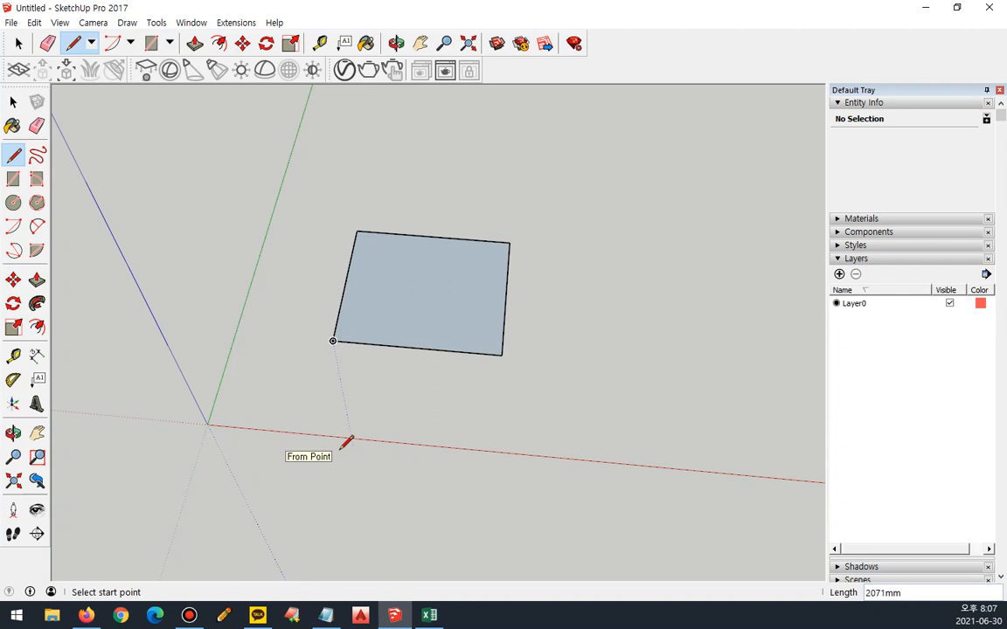
Step: Draw a vertical line up from the rectangle's corner nearest the origin, and a red-axis line from its upper end extending past the rectangle
mouse_move(328, 378)
middle_down()
mouse_move(332, 389)
mouse_move(339, 374)
middle_up()
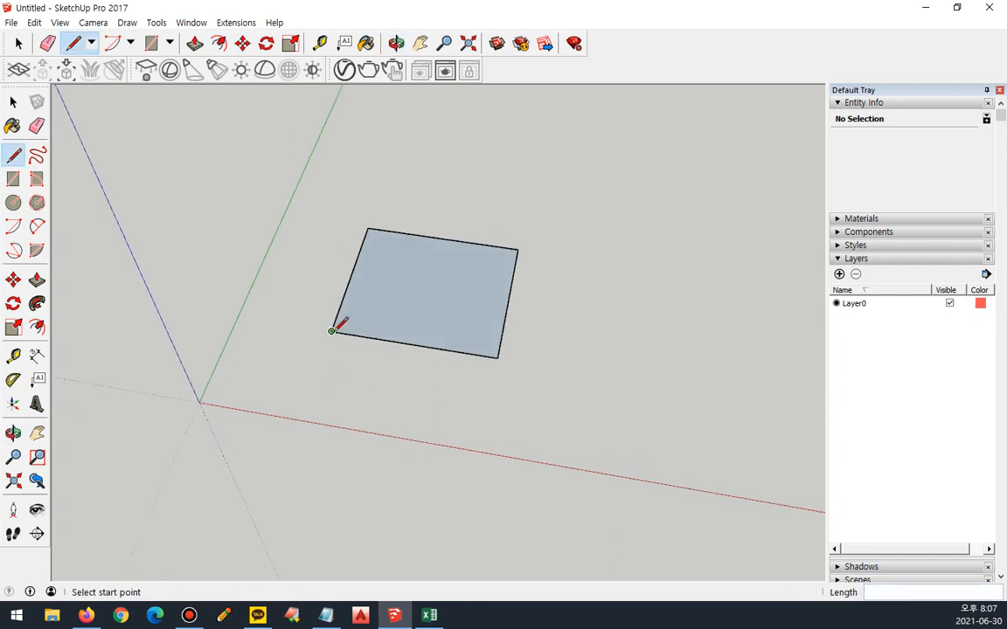
click(332, 331)
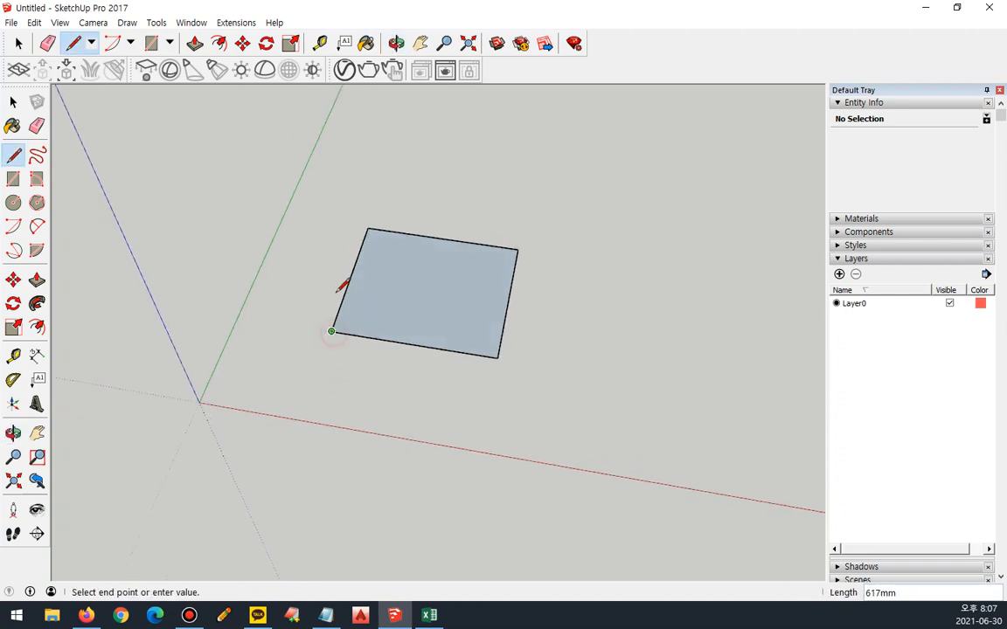
click(311, 222)
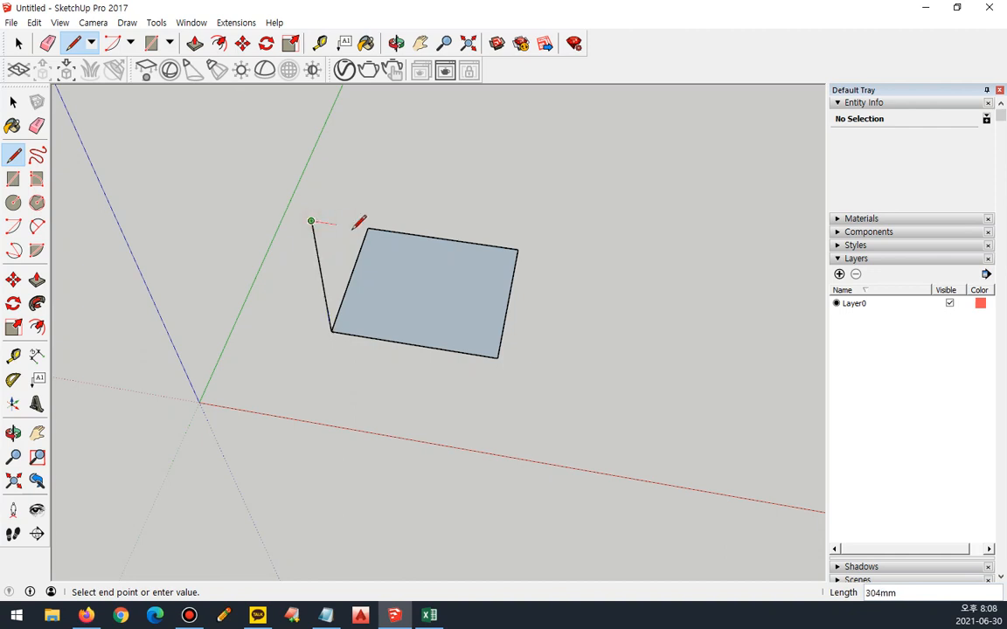
middle_drag(501, 350, 485, 322)
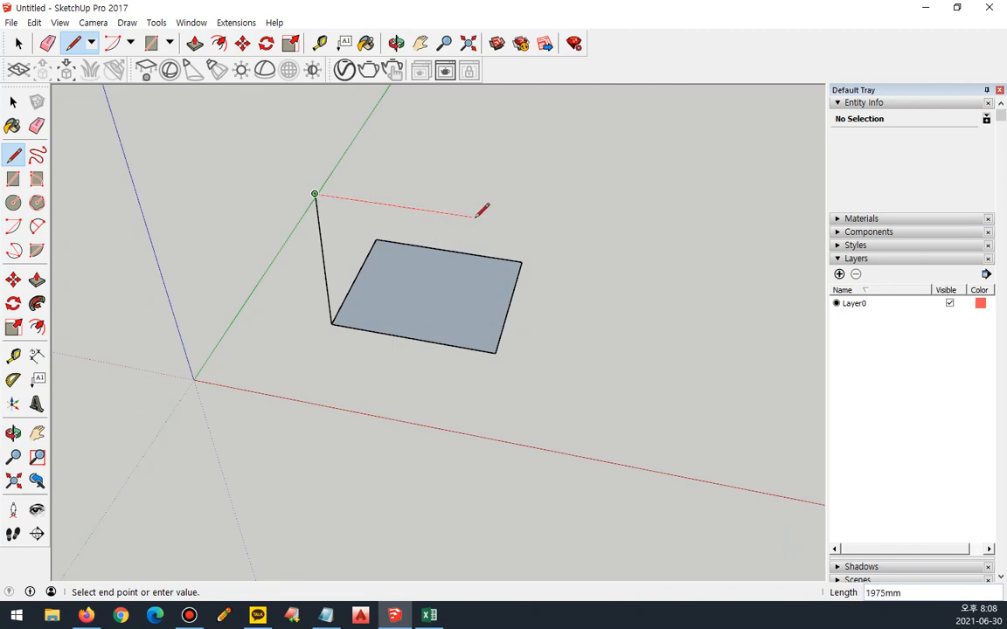
click(563, 229)
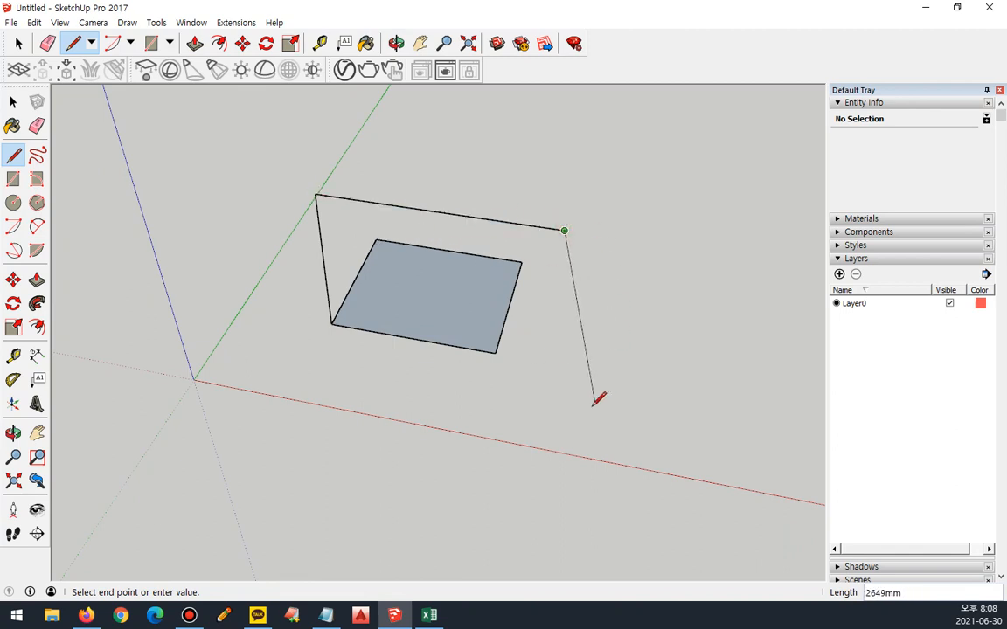
Step: Close the upright face with a vertical line about 2164 mm long from the rectangle's other front corner, and remove the overhanging upper line end
key(Escape)
click(495, 353)
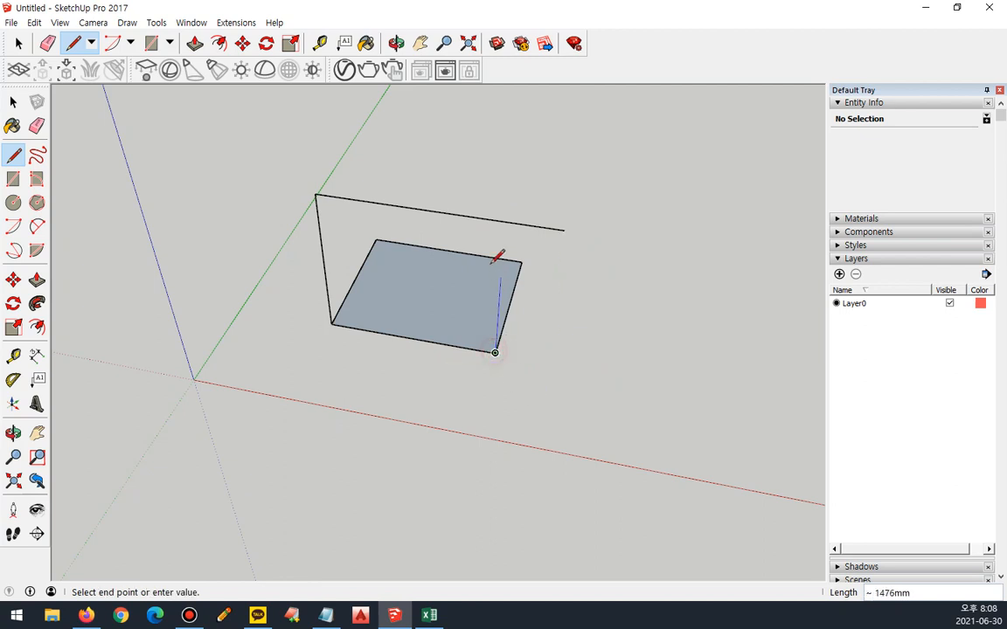
click(503, 221)
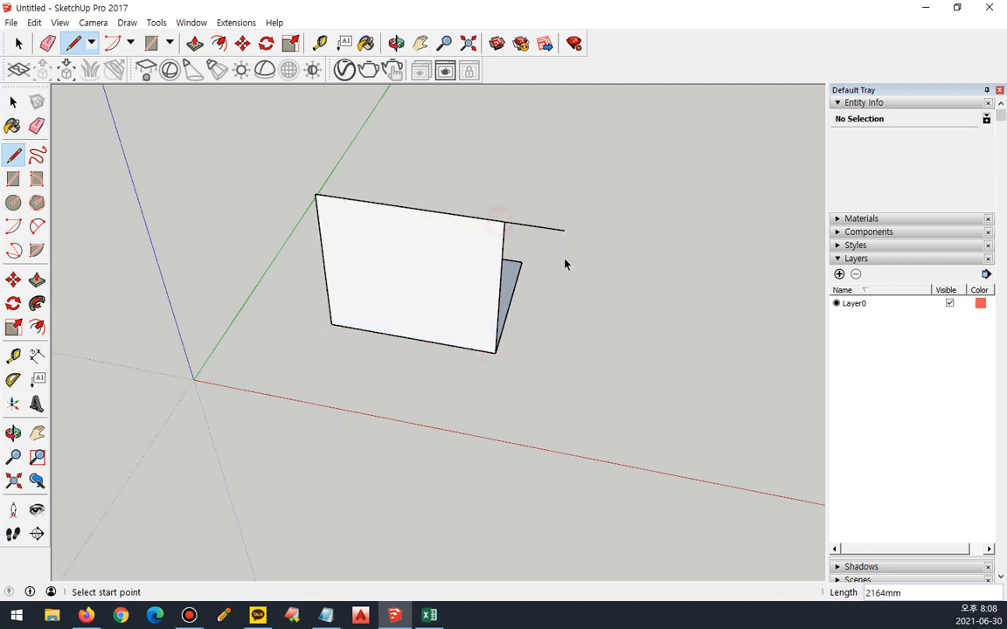
key(space)
middle_drag(590, 322, 350, 344)
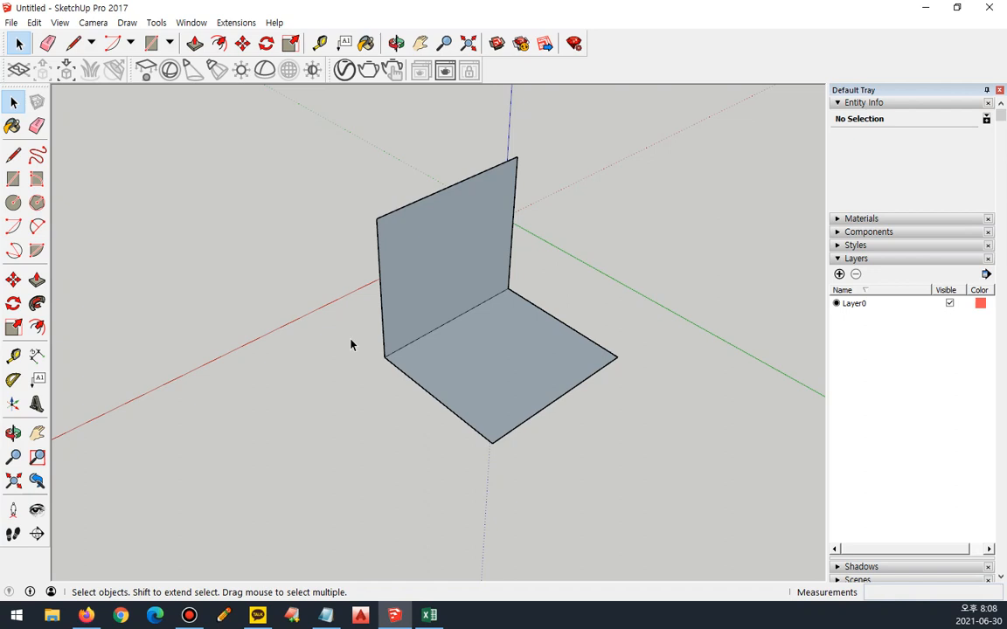
Step: Draw an adjoining upright face using a line locked to the green axis, about 2071 mm long, and a vertical line down to the rectangle's corner
click(13, 155)
click(376, 219)
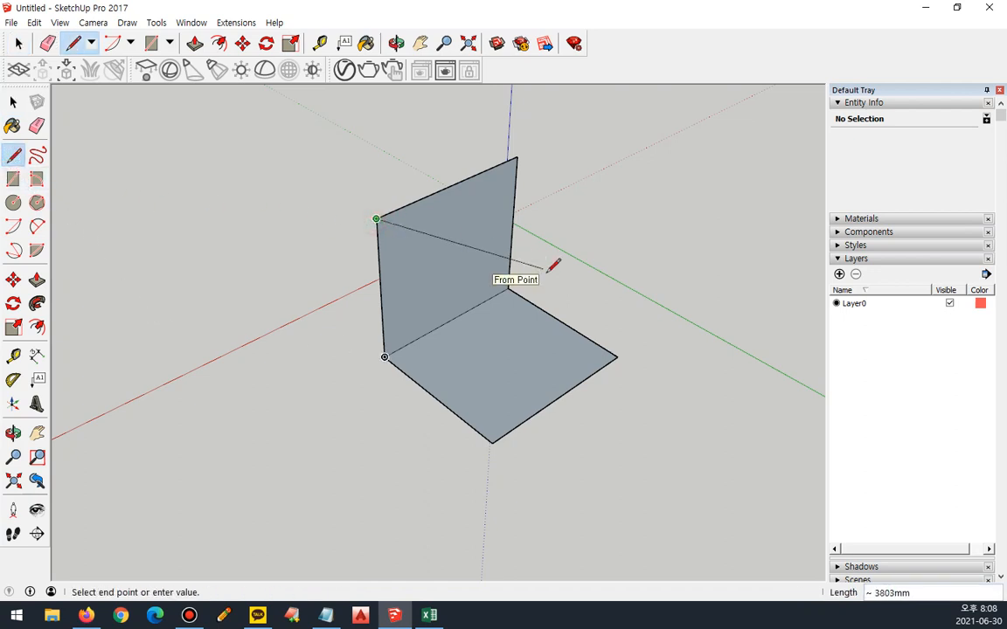
key(Right)
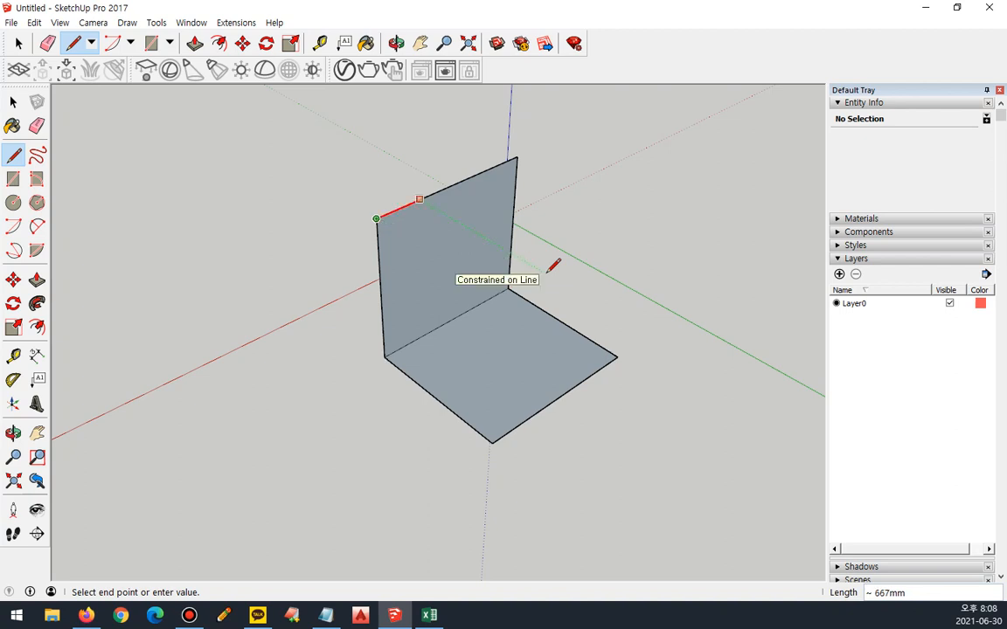
key(Left)
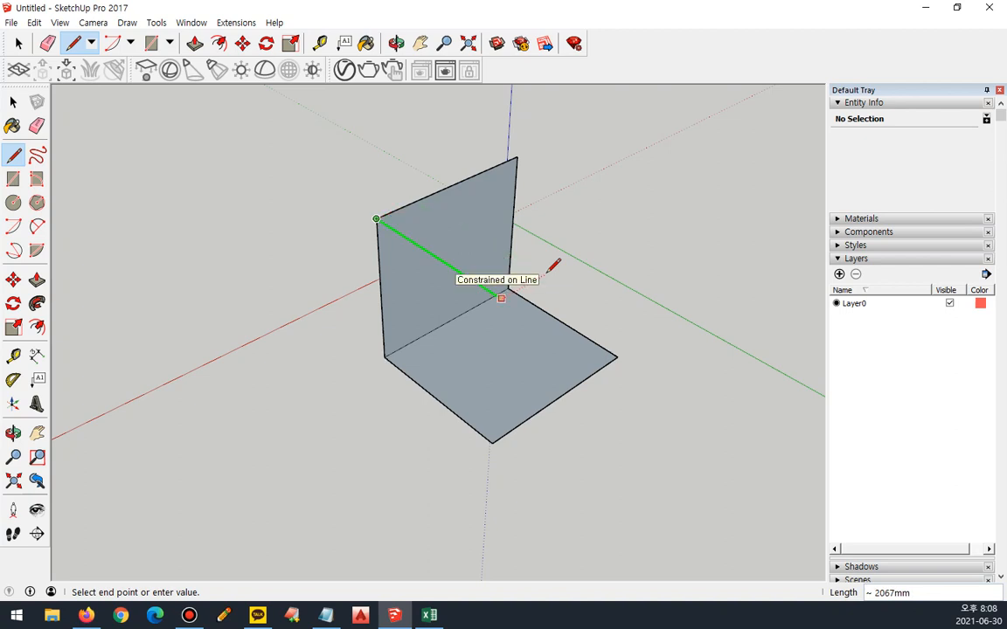
key(Up)
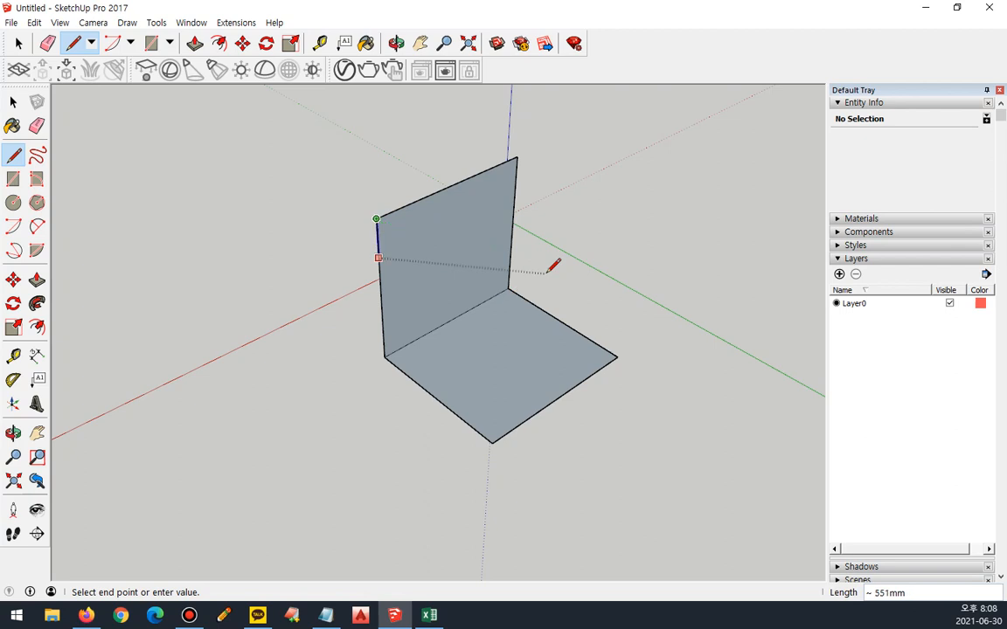
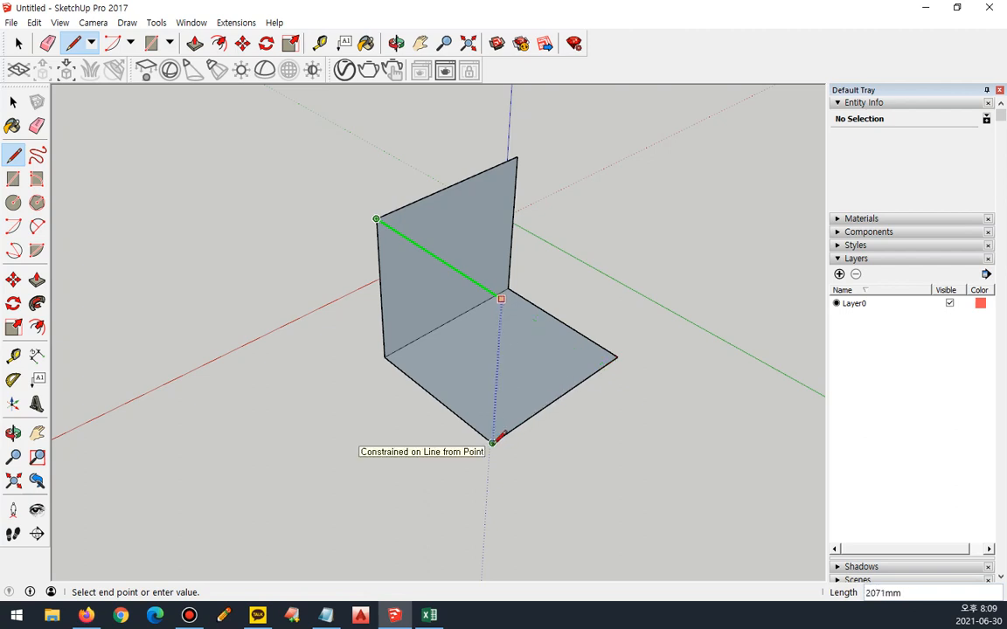
click(494, 442)
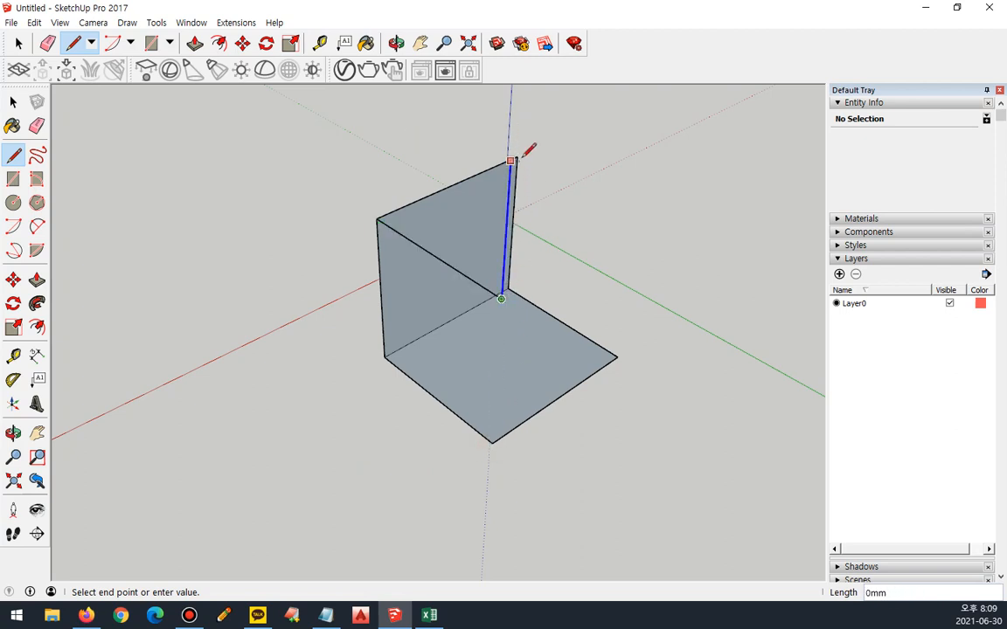
click(493, 441)
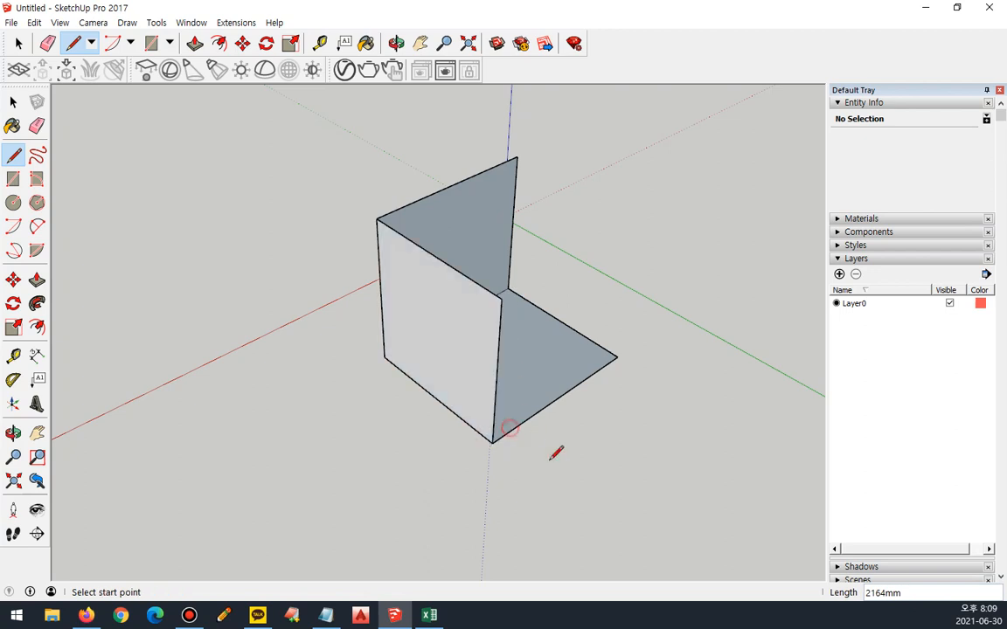
middle_drag(618, 382, 236, 348)
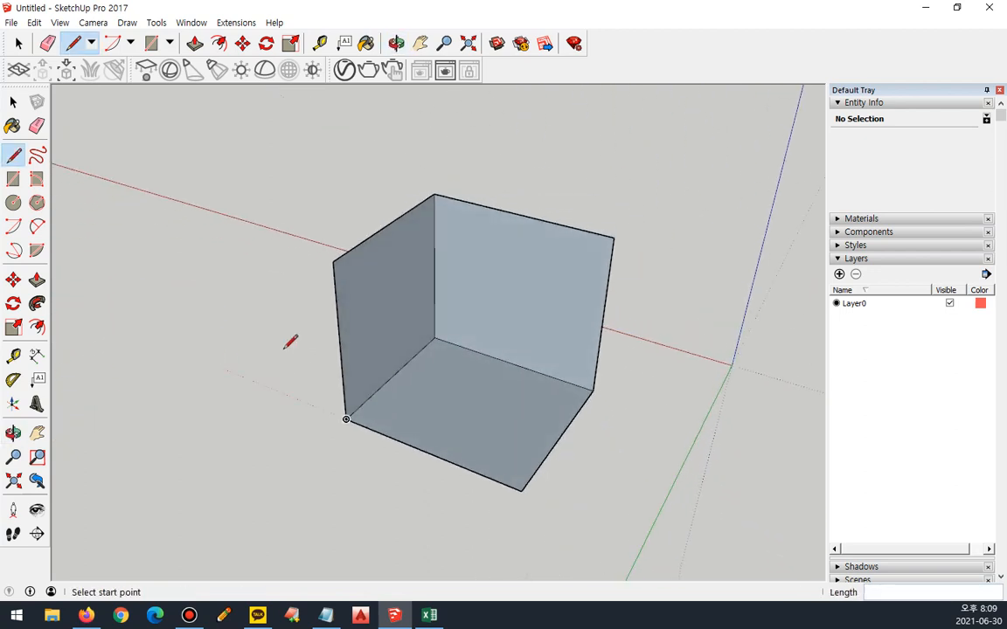
Step: Draw the box's front face with a red-axis-locked line from the open upper corner and a vertical line about 2164 mm down to the base corner
click(333, 261)
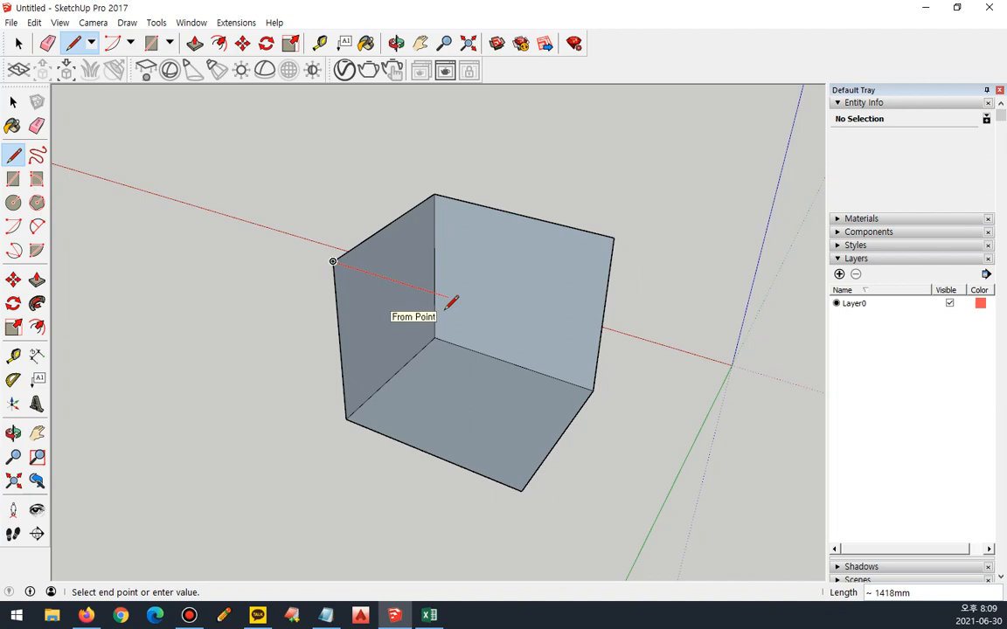
key(Right)
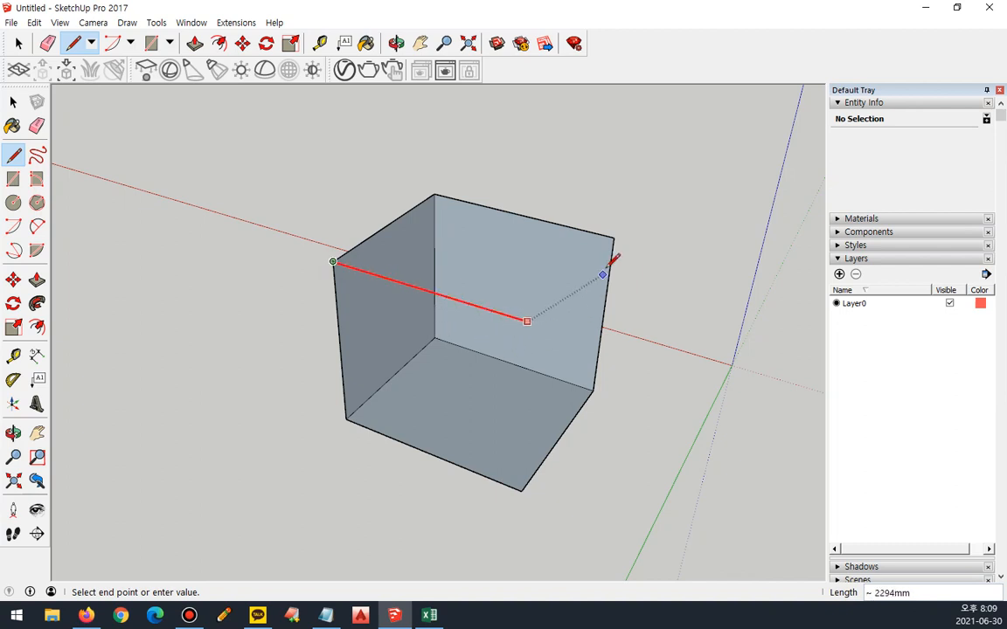
click(617, 232)
key(Up)
click(532, 432)
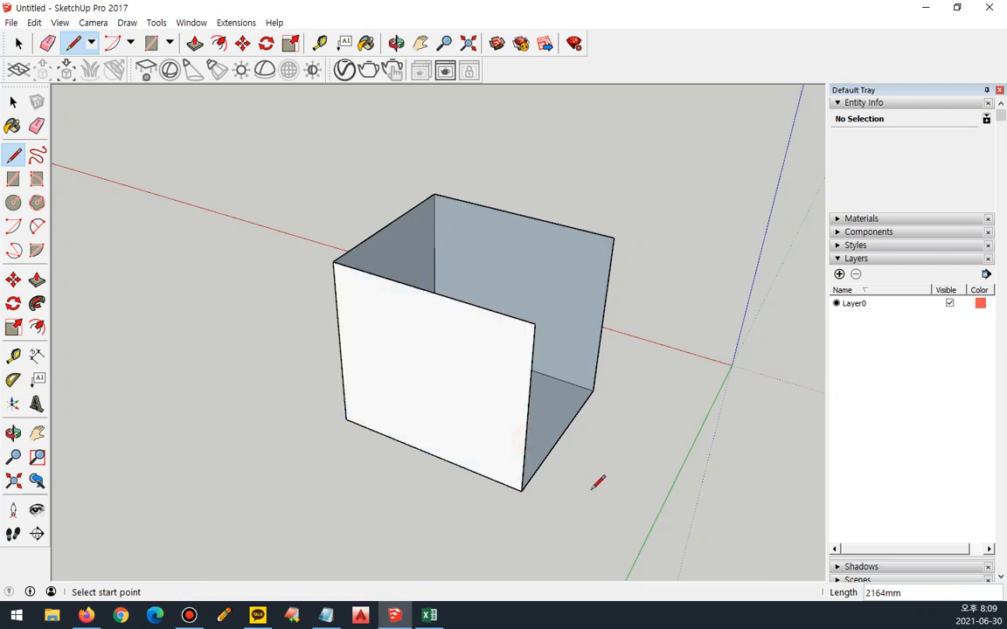
Step: Close the box's top and remaining side with a line joining the two open upper corners, and inspect the box all around
click(533, 323)
click(615, 236)
mouse_move(564, 297)
middle_down()
mouse_move(549, 314)
mouse_move(180, 284)
mouse_move(794, 256)
mouse_move(580, 374)
mouse_move(598, 404)
mouse_move(717, 288)
middle_up()
middle_drag(285, 256, 540, 299)
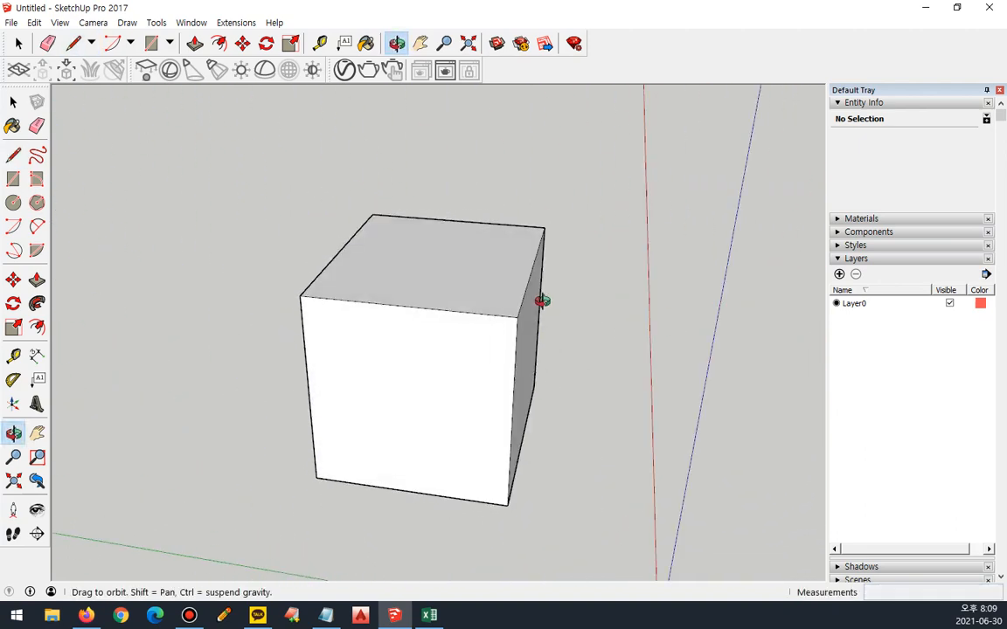
mouse_move(444, 304)
middle_down()
mouse_move(202, 284)
mouse_move(522, 288)
mouse_move(388, 236)
middle_up()
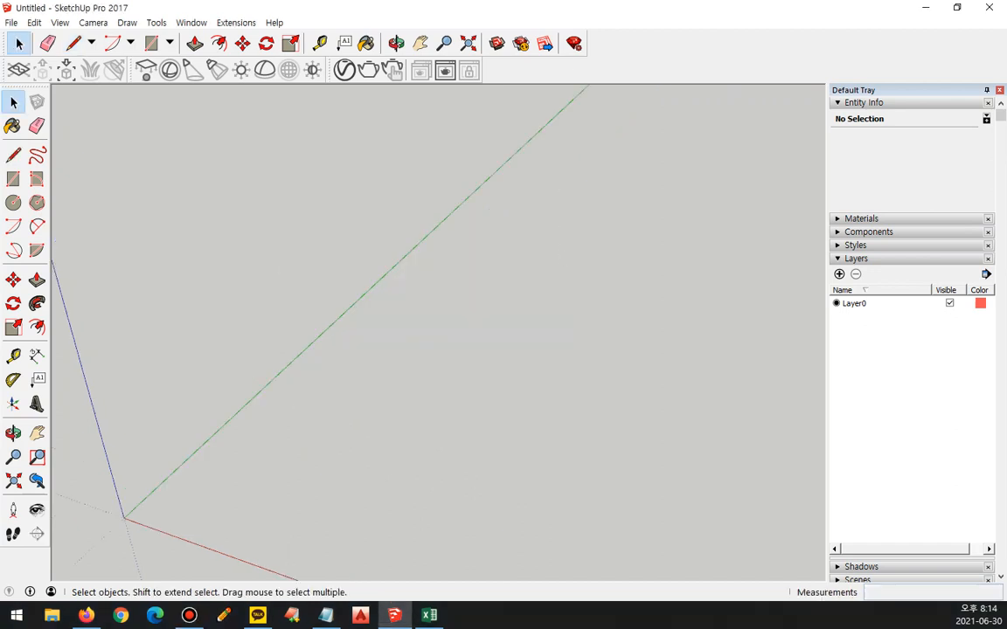
Step: Switch to the Notepad notes and add a new entry at the end reading "좌표 []<>"
key(alt+Tab)
click(488, 499)
key(Return)
key(Return)
text(좌표)
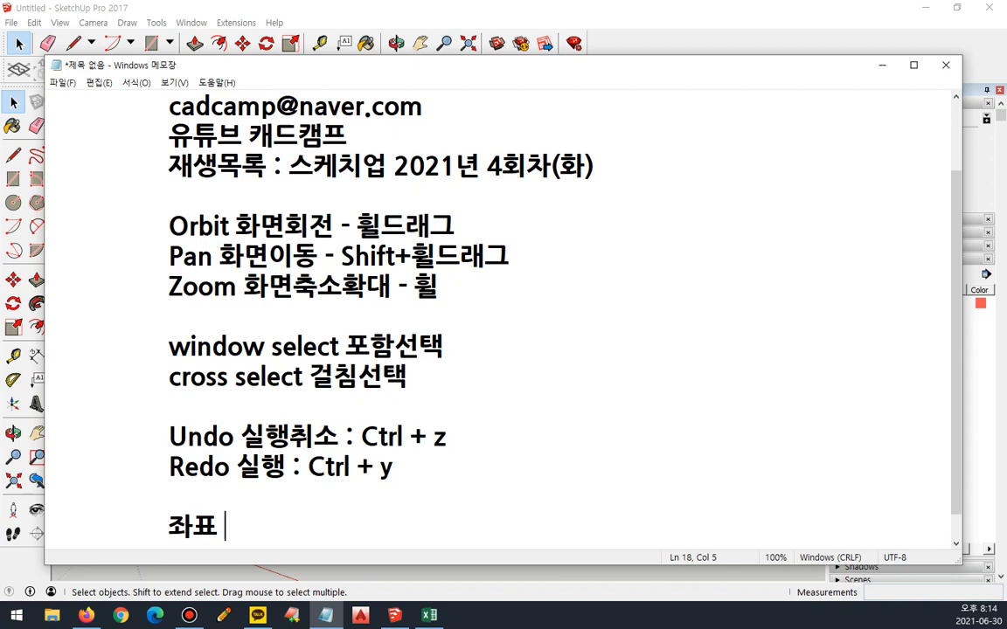
text(  []<>)
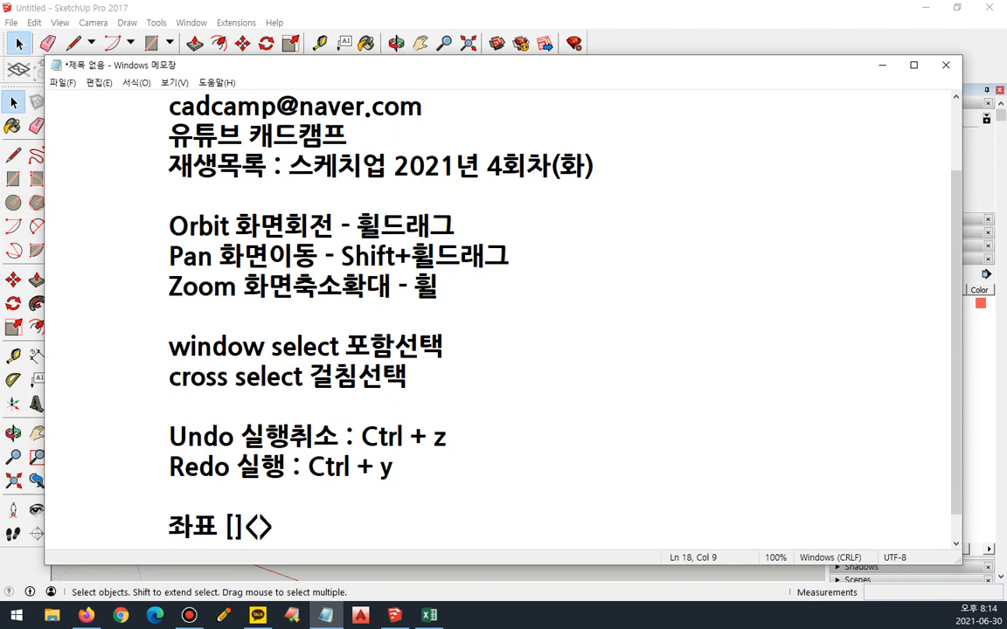
Step: Fill both the square and the angle brackets of the 좌표 entry with x,y,z
key(Left)
key(Left)
key(Left)
text(x,y,z)
key(Right)
key(Right)
text(z,)
key(BackSpace)
key(BackSpace)
text(x,y,z)
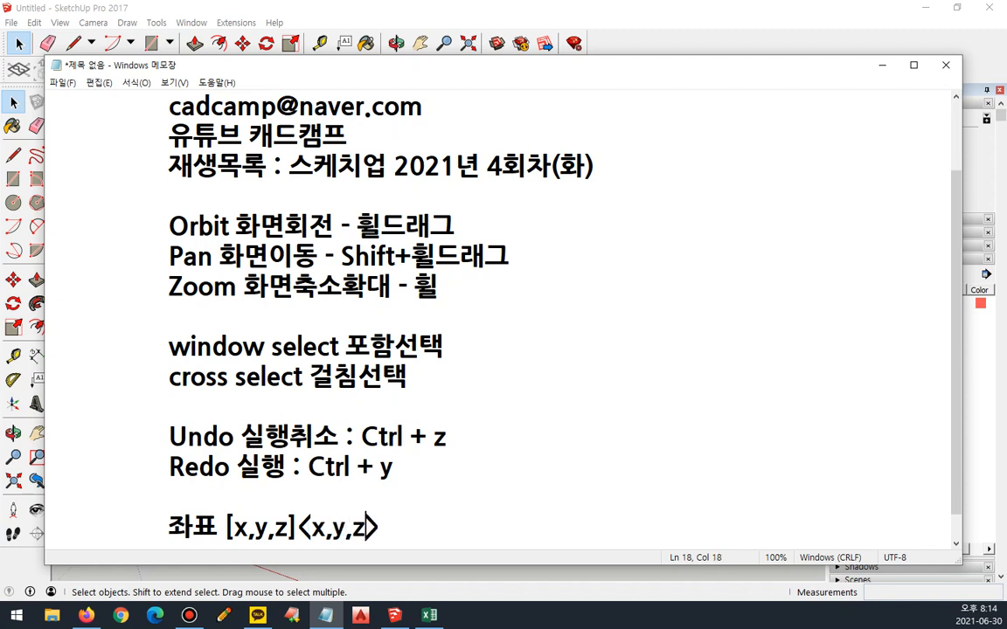
Step: Split the coordinate note so that <x,y,z> stands on its own line below 좌표 [x,y,z]
key(Left)
key(Left)
key(Left)
key(Left)
key(Left)
key(Left)
key(Return)
key(Up)
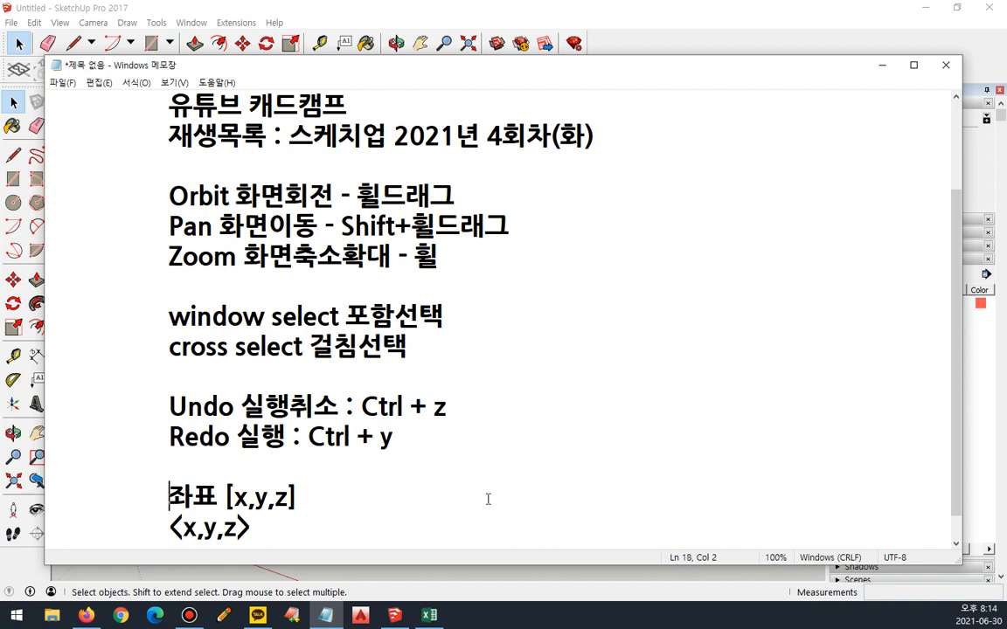
Step: Label the square-bracket line "절대 좌표" and the angle-bracket line "상대 좌표"
text(절대)
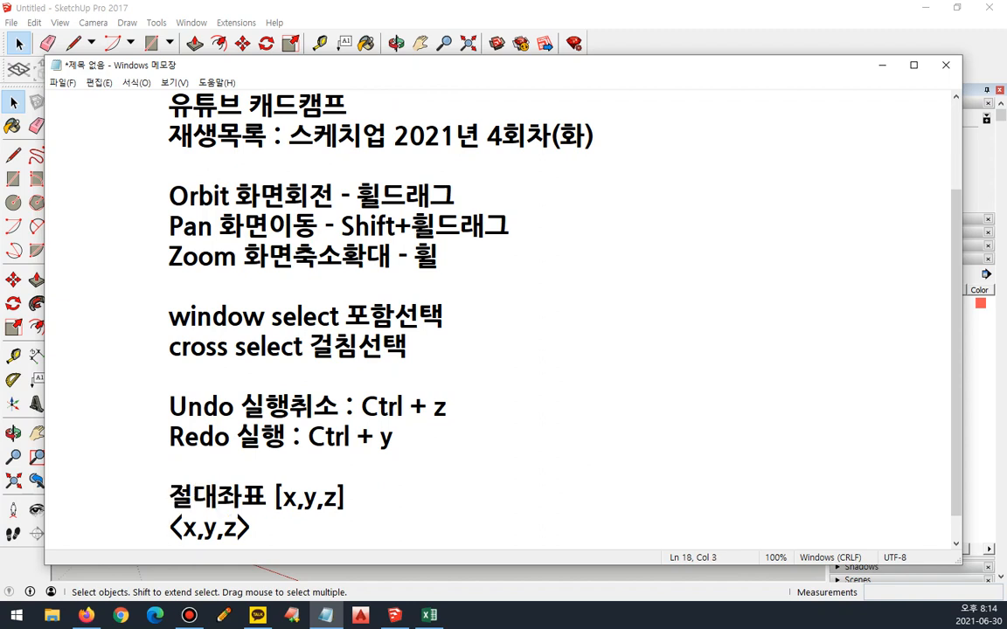
key(Down)
key(Left)
key(Left)
key(Left)
key(Left)
text(사ㅇ대 좌표)
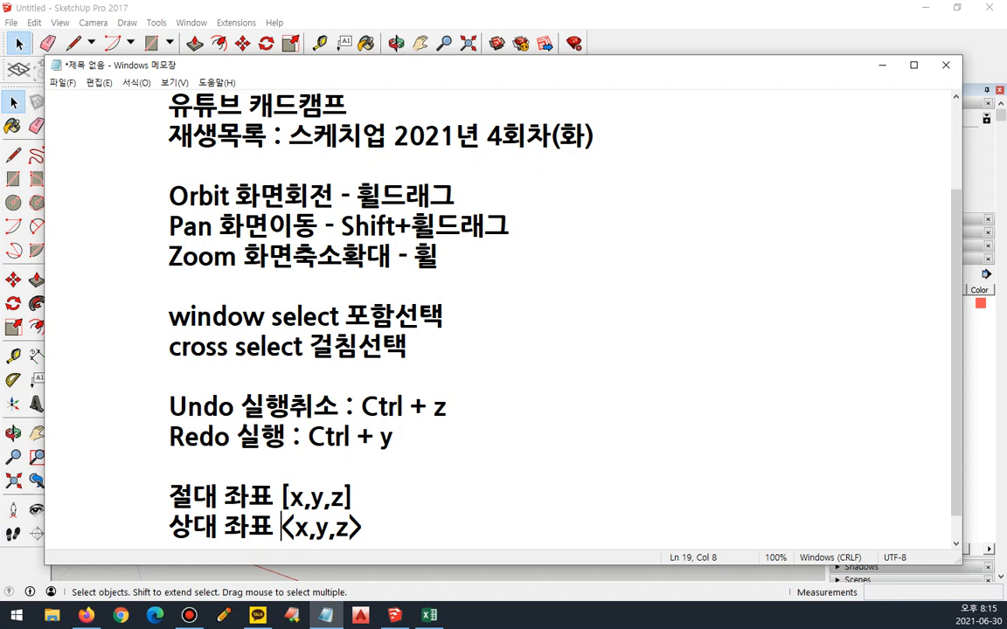
Step: Append the short form "= [x,y,]" to the 절대 좌표 line
key(Up)
key(End)
text(= [])
key(Left)
text(x,y)
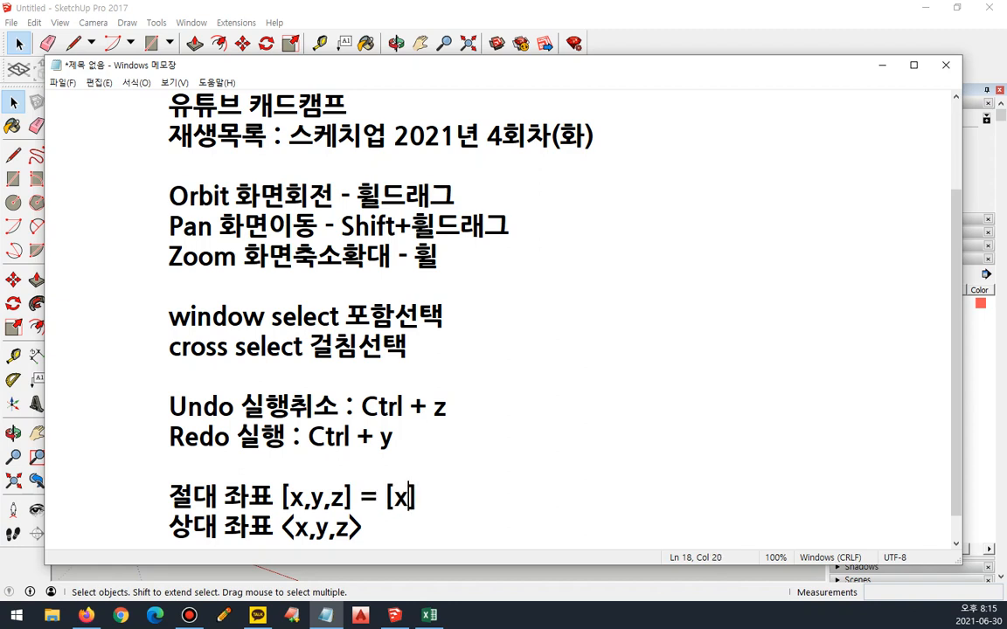
text(,)
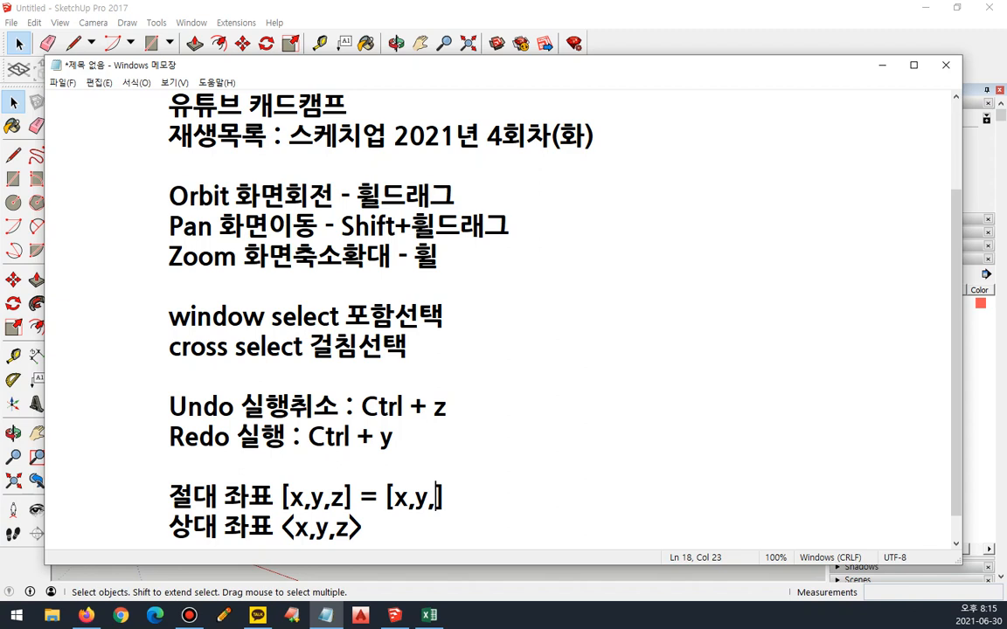
key(BackSpace)
text(,)
Step: Append the short form "= <x,y,>" to the 상대 좌표 line
key(Down)
text(= 〈x,)
text(〉)
key(Left)
text(x,)
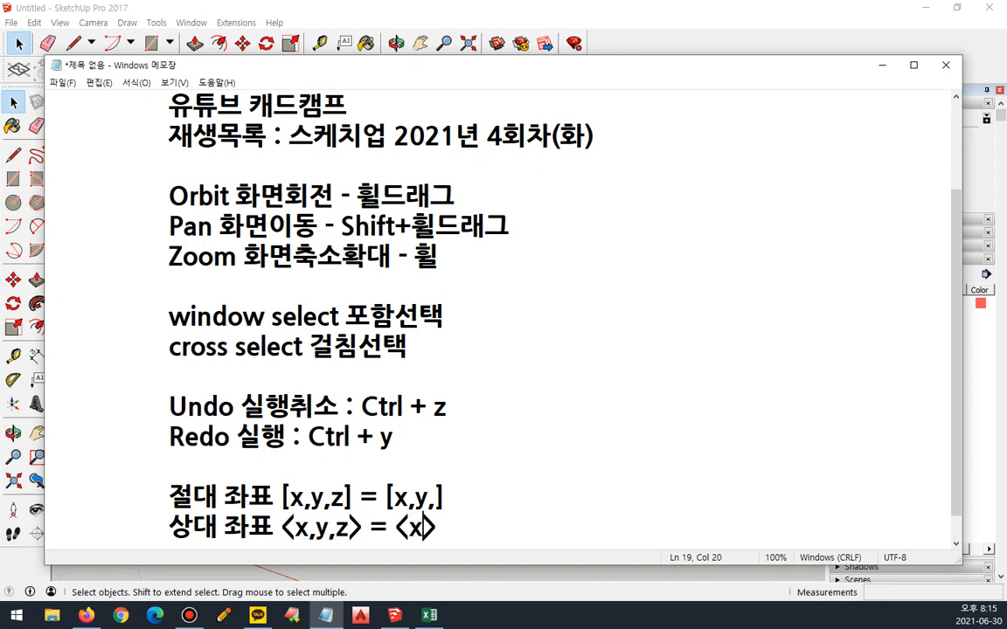
text(ym,)
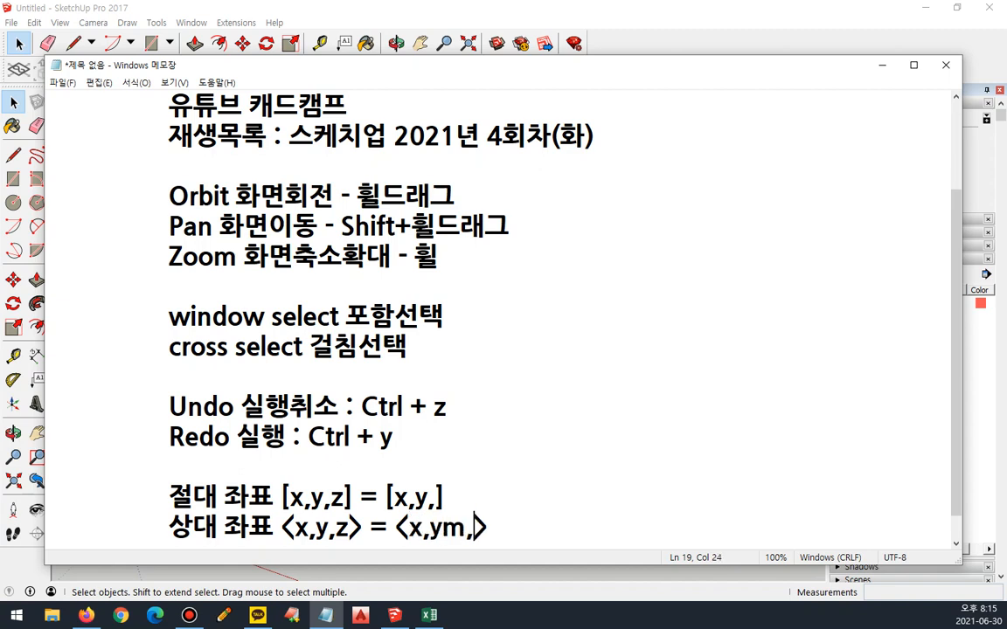
key(BackSpace)
key(BackSpace)
text(,)
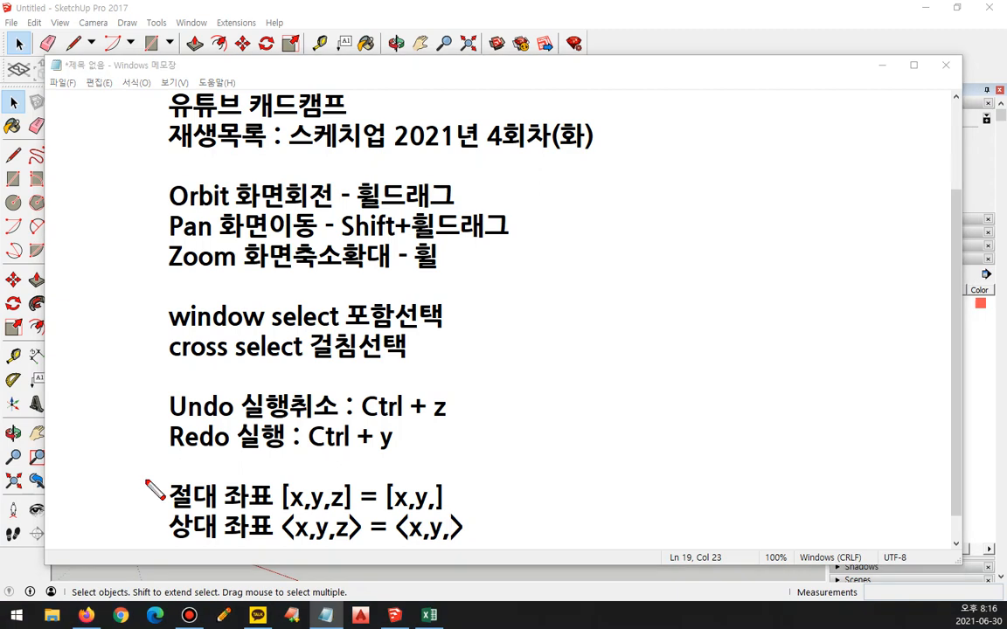
Step: Switch back to SketchUp, start a line at the origin, and reduce and reposition the window with the length field in view
click(348, 18)
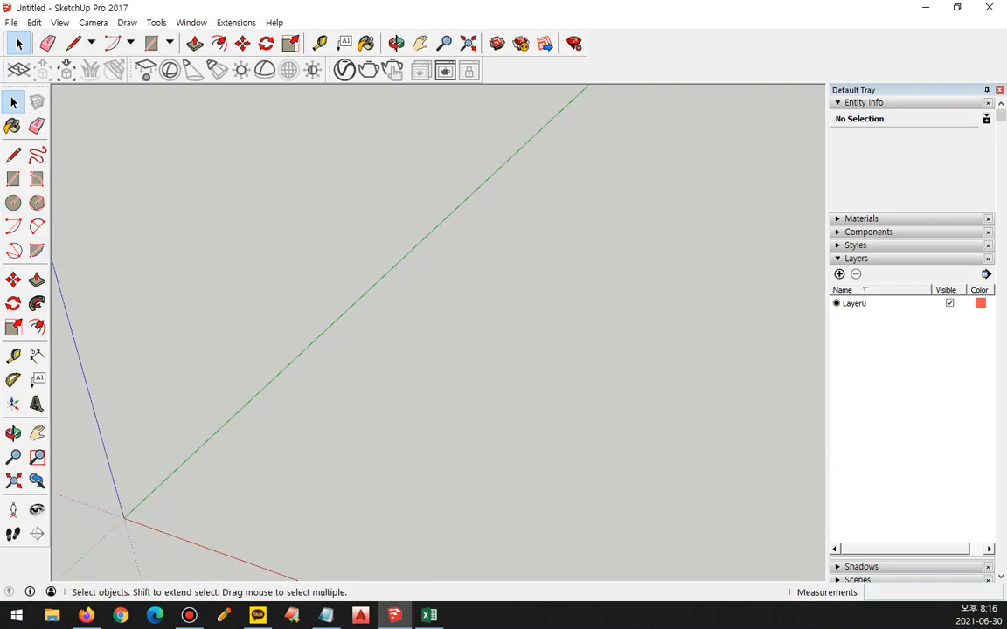
key(l)
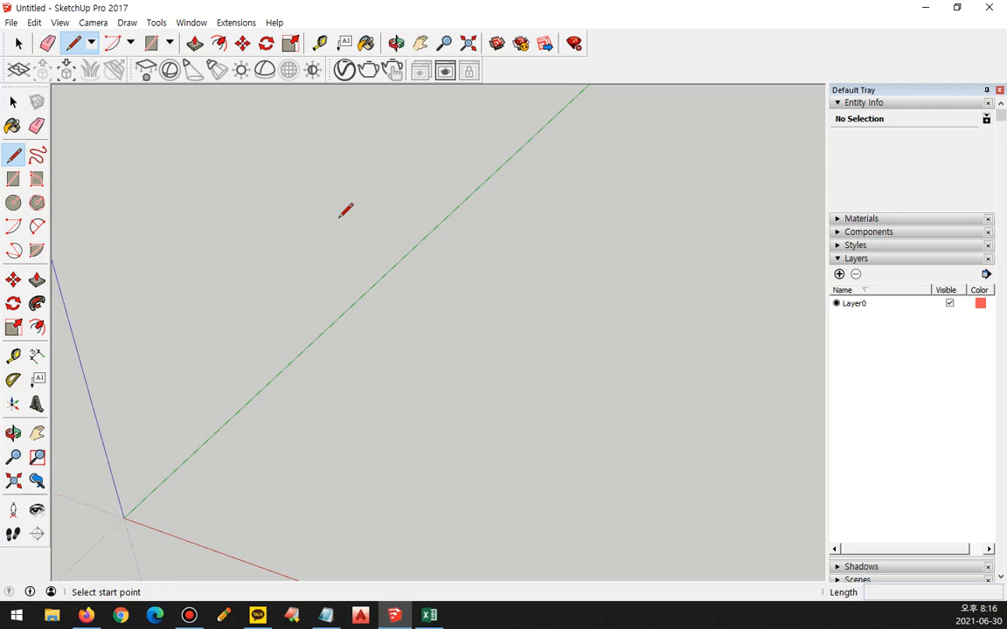
click(123, 519)
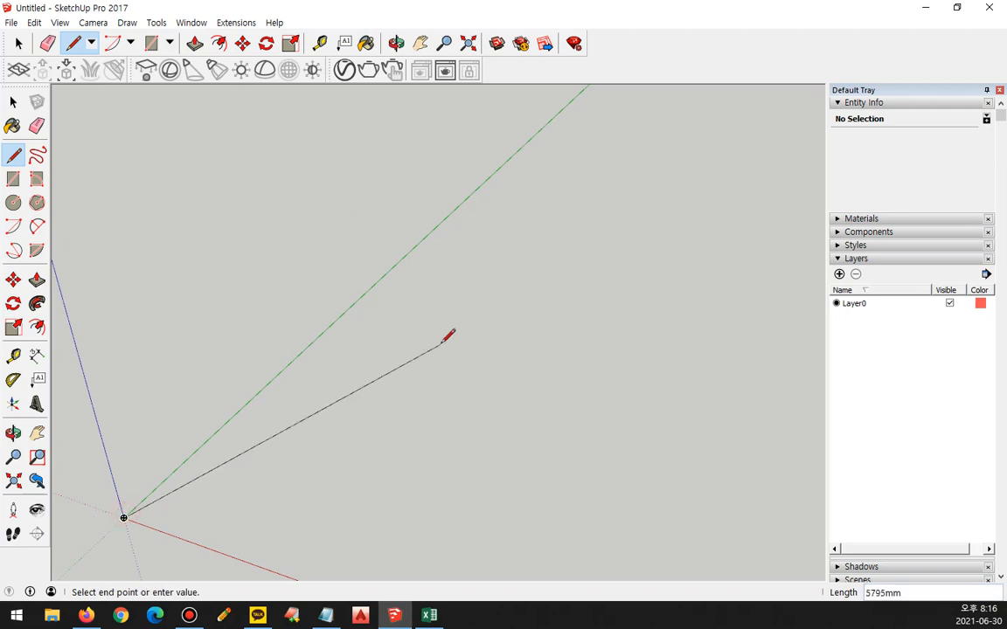
text([])
click(953, 9)
drag(681, 67, 690, 24)
mouse_move(792, 524)
mouse_down()
mouse_move(787, 581)
mouse_move(869, 524)
mouse_move(817, 520)
mouse_up()
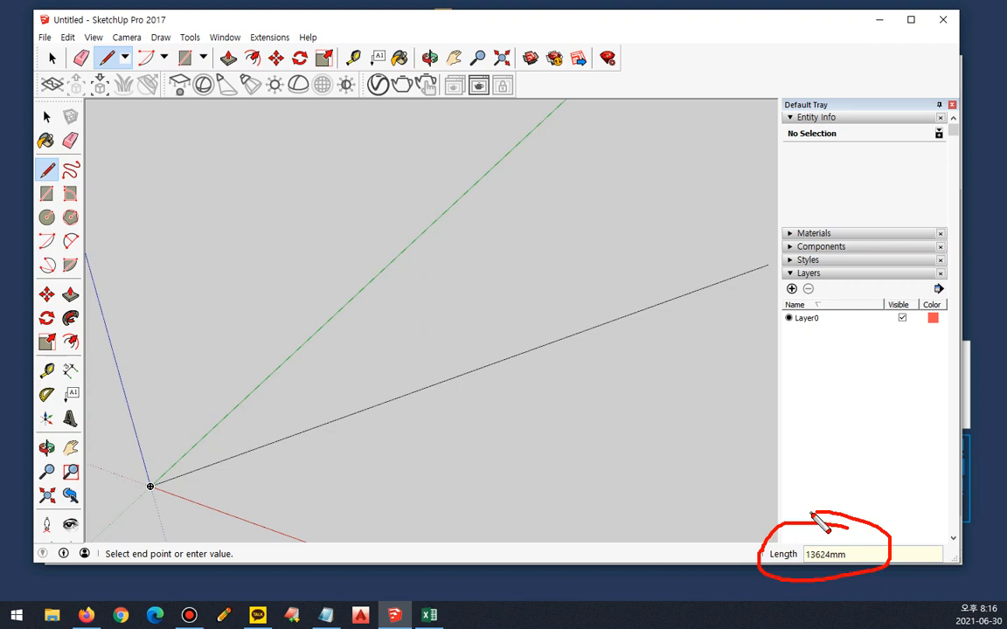
key(Escape)
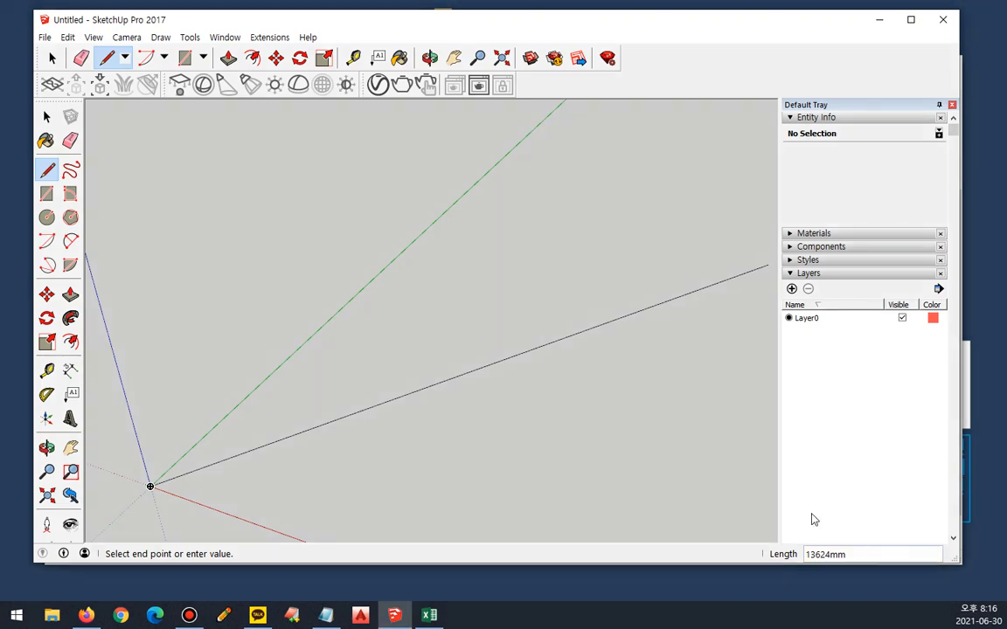
Step: End the line from the origin at the absolute coordinates [1000,0,0]
text([])
text(100)
text(0,)
text(0)
text(,)
text(0)
key(Return)
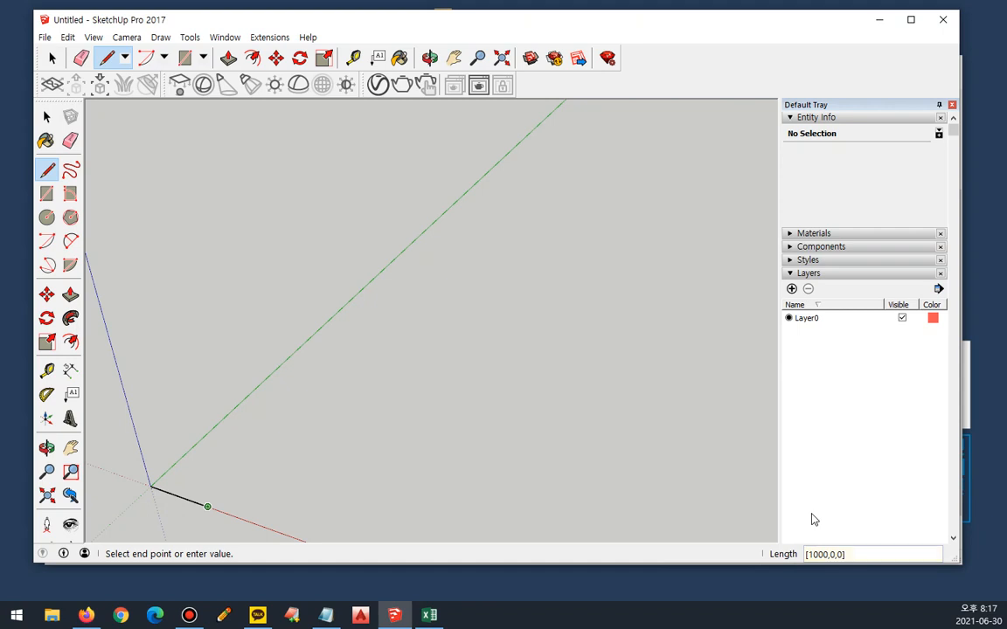
Step: Try to continue from the first line's end using absolute coordinates [1000,1000,] followed by [0,1000,], and undo the resulting line
mouse_move(238, 476)
middle_down()
mouse_move(197, 515)
mouse_move(210, 519)
mouse_move(366, 337)
mouse_move(378, 355)
mouse_move(420, 345)
middle_up()
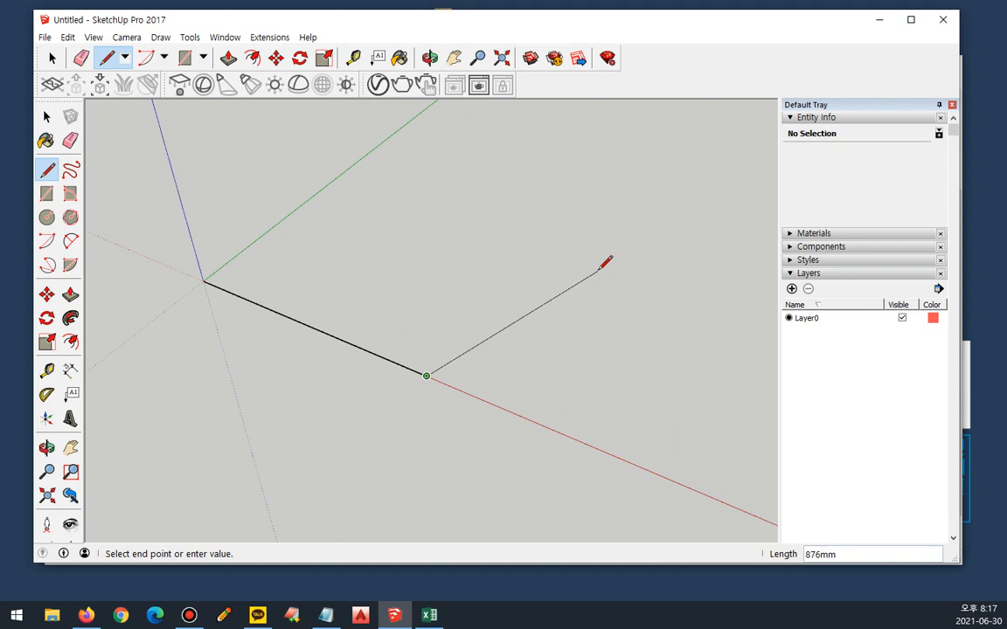
text([1000,1000)
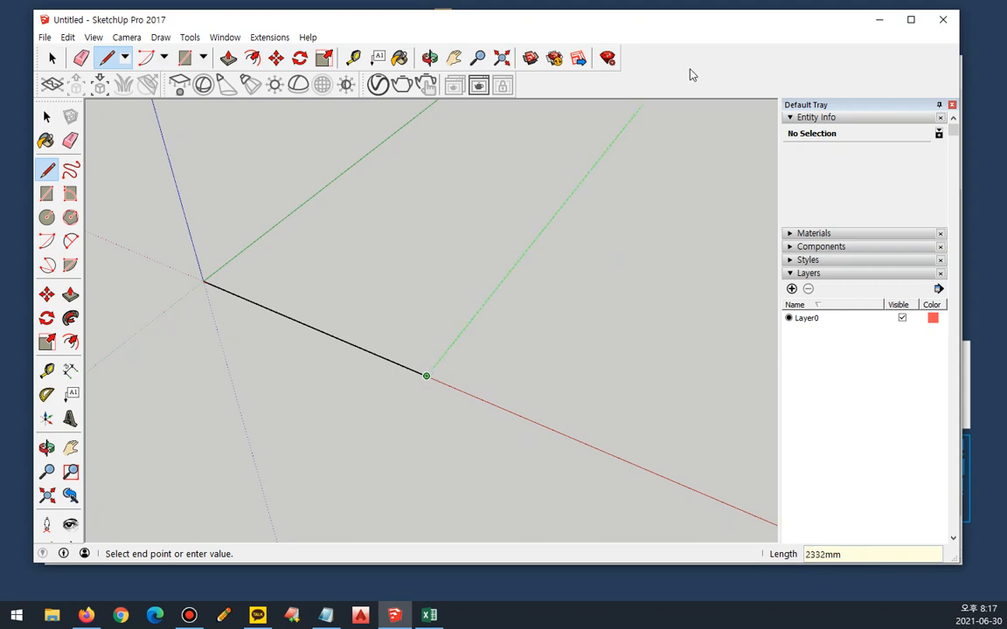
text([1000,1000,)
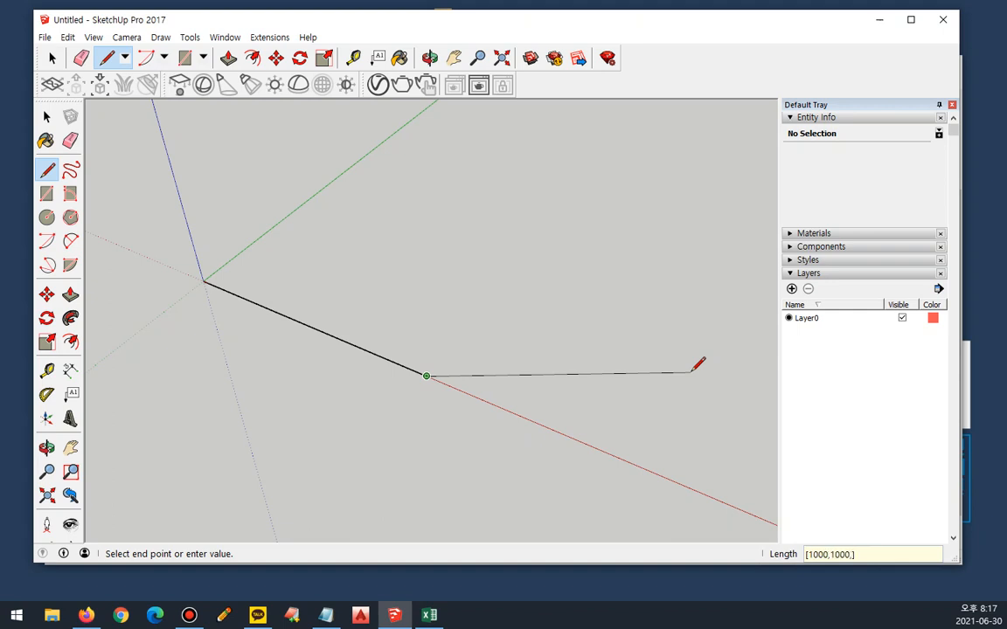
key(Return)
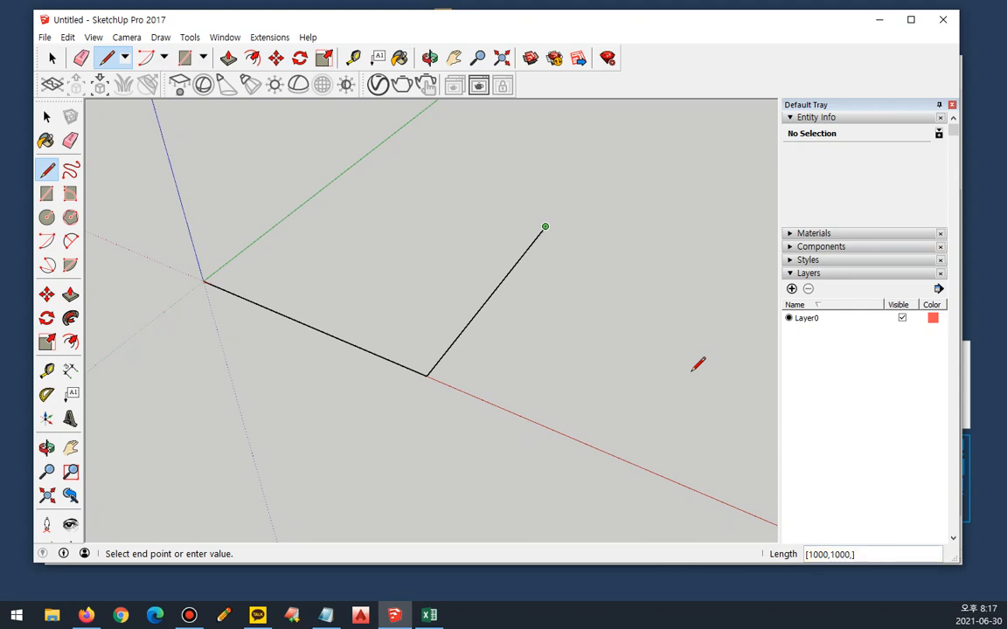
text([0,1000,])
key(Return)
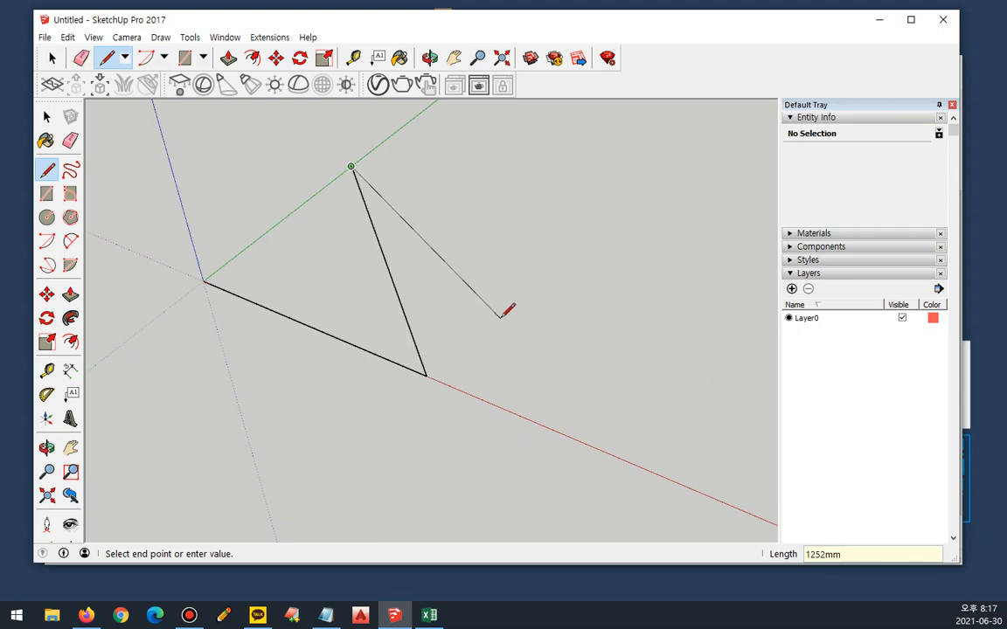
key(ctrl+z)
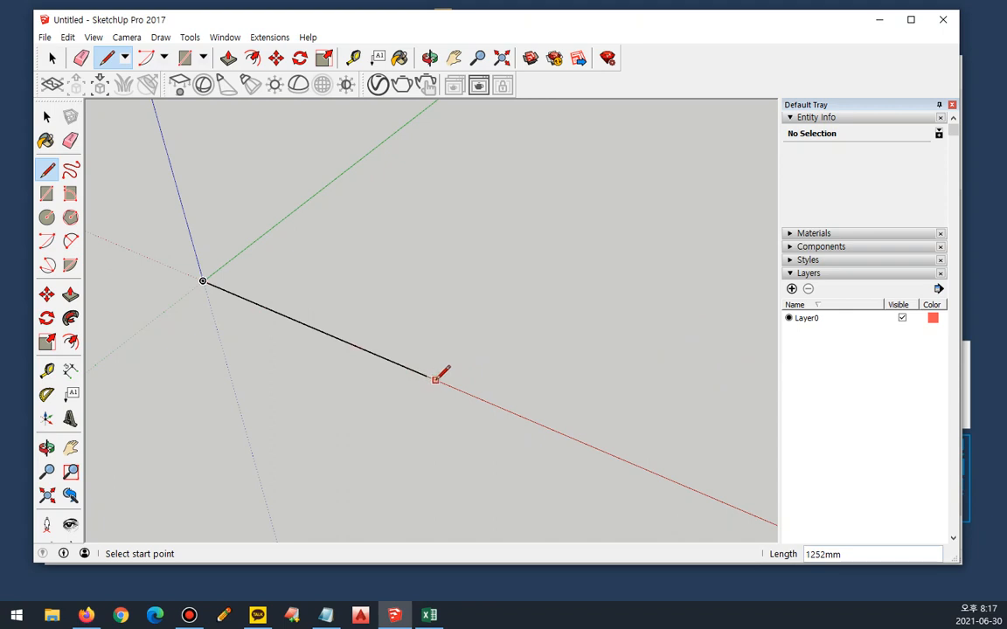
Step: Draw a line from the red-axis line's free end to the absolute coordinates [1000,1000,]
click(426, 376)
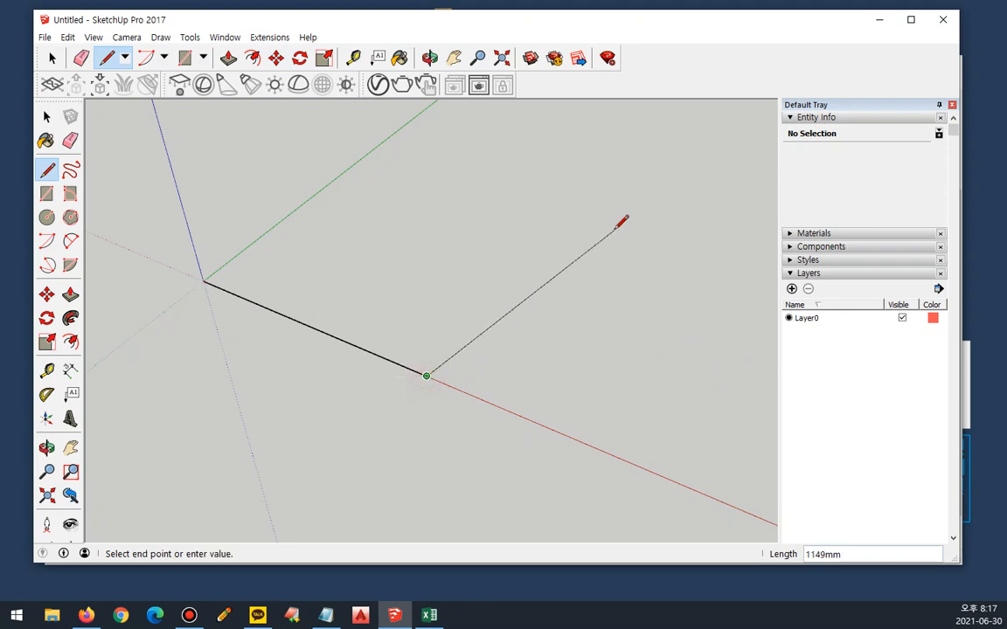
text([])
text(1000,100)
text(0,)
key(Return)
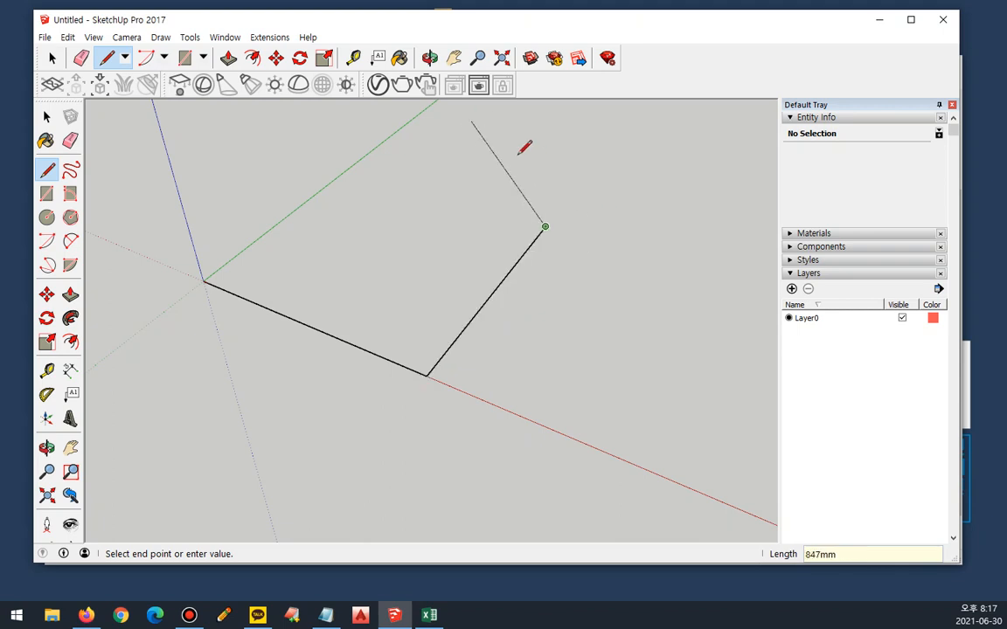
Step: Continue the outline to absolute coordinates [0,1000,] and close the square face at [0,0,]
text([)
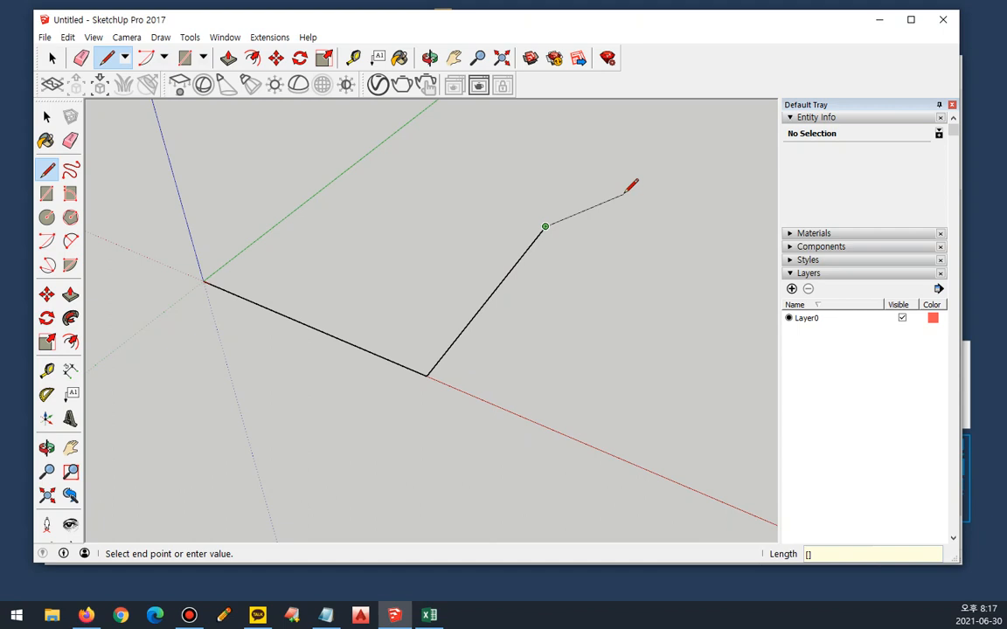
text(0,1000,)
key(Return)
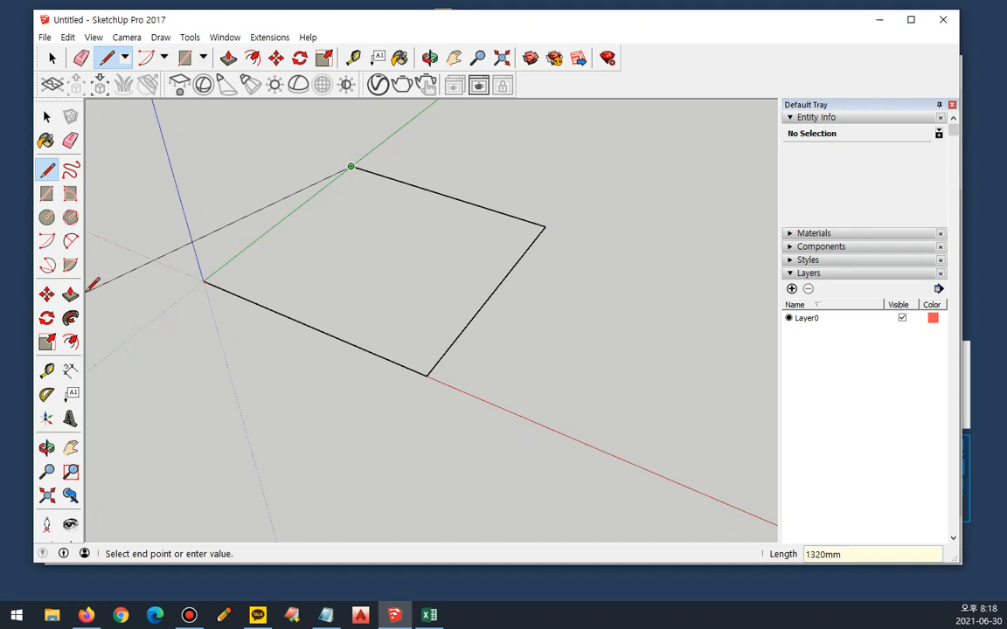
text([0,0,)
key(BackSpace)
key(BackSpace)
key(BackSpace)
key(BackSpace)
key(BackSpace)
text([0,0,)
key(Return)
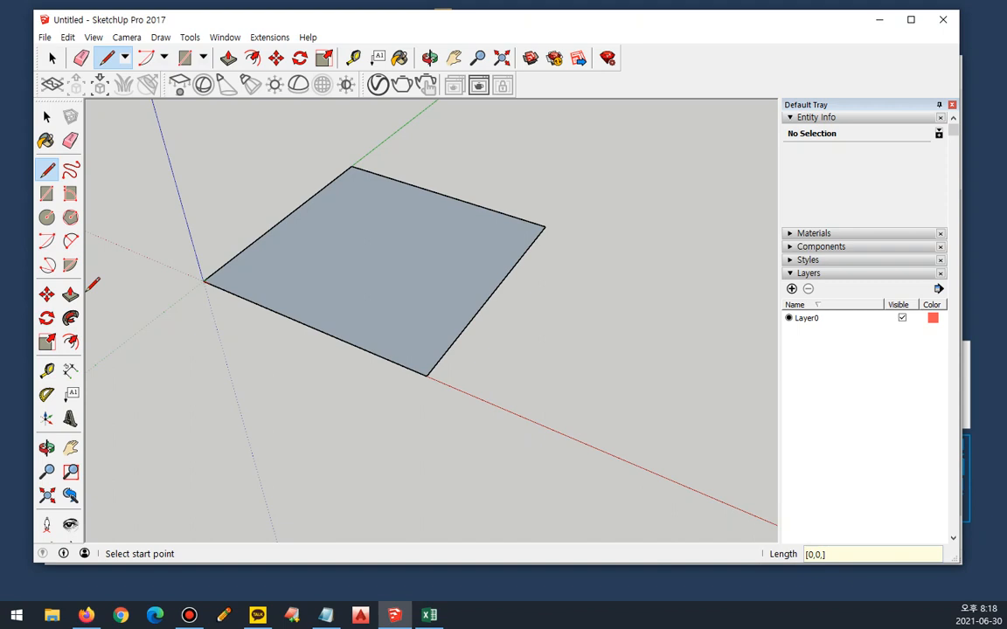
Step: Undo the square's last three lines, keeping only the first line on the red axis
key(ctrl+z)
key(ctrl+z)
key(ctrl+z)
Step: Redraw the square's second side from the first line's free end to absolute coordinates [1000,1000,]
click(426, 375)
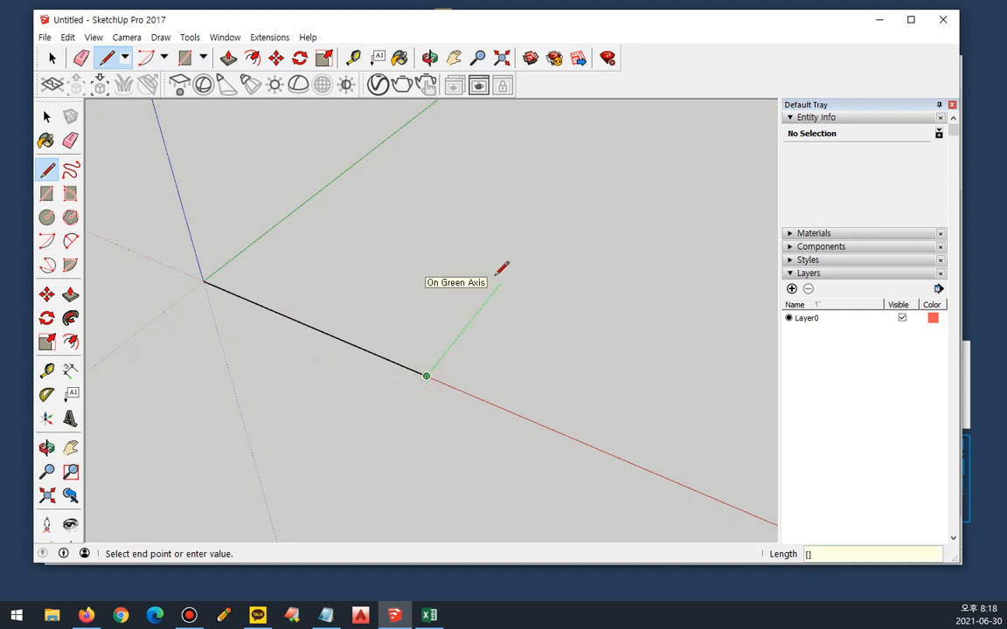
text(1000,1000,)
key(Return)
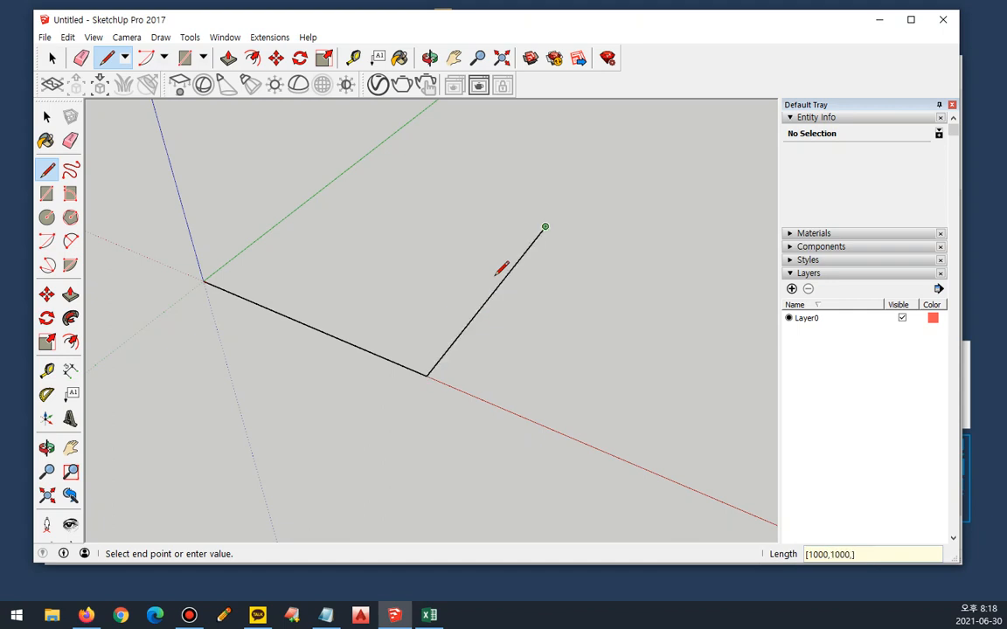
text([])
text(0,1000,)
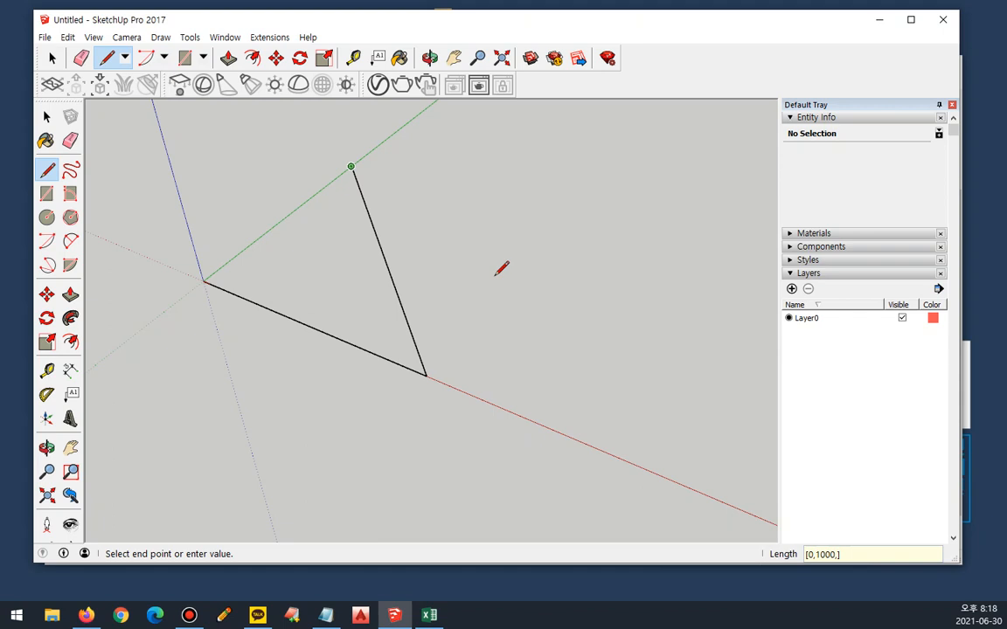
key(BackSpace)
key(BackSpace)
key(BackSpace)
key(BackSpace)
key(BackSpace)
key(BackSpace)
key(BackSpace)
text(1000,1000,)
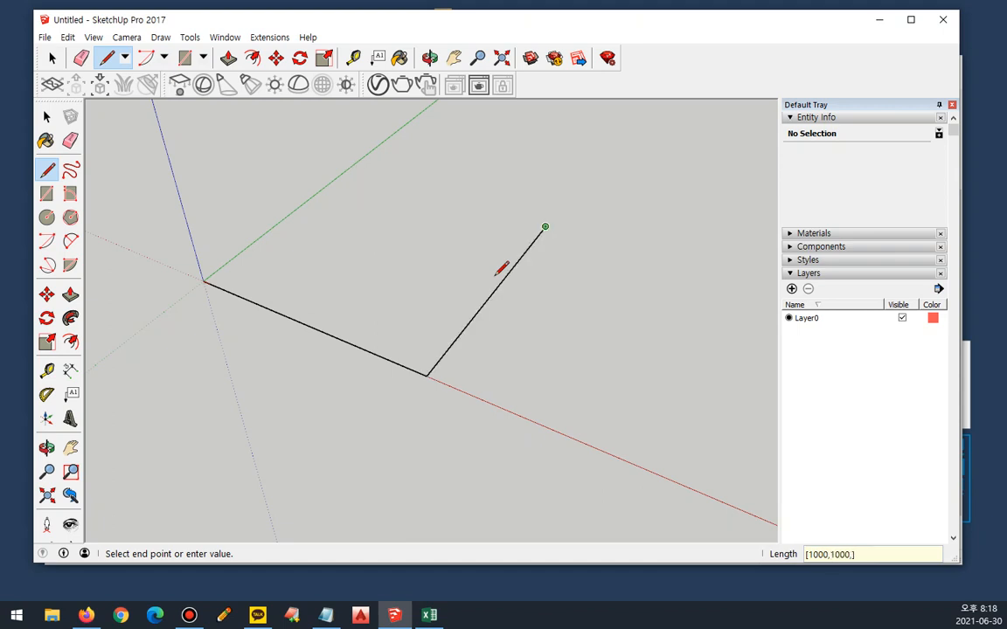
key(Return)
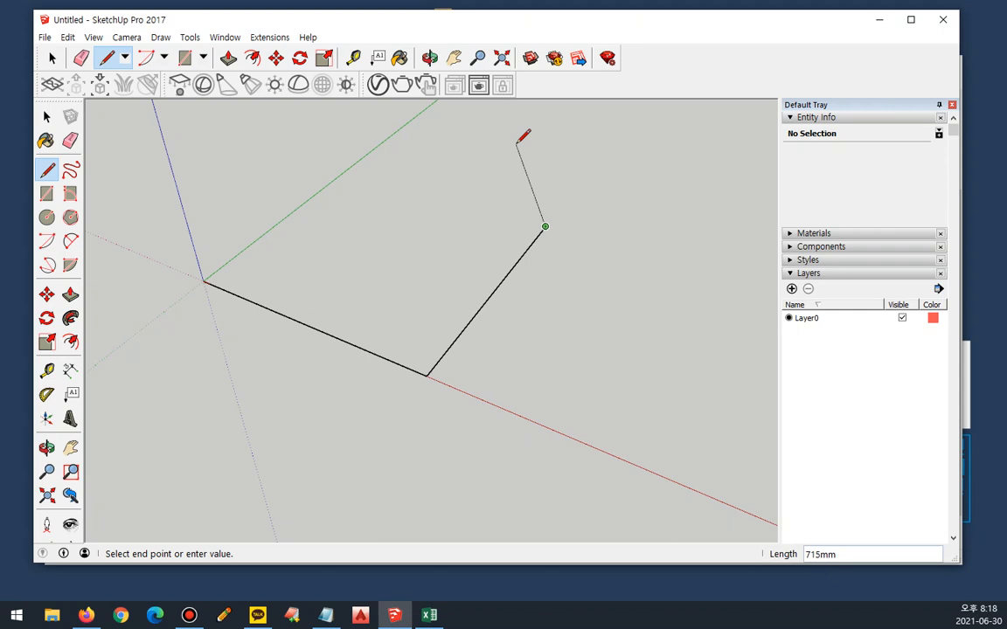
Step: Draw the square's third side to absolute coordinates [0,1000,] and close the face with a line to [0,0,]
text([0,100]0)
key(Return)
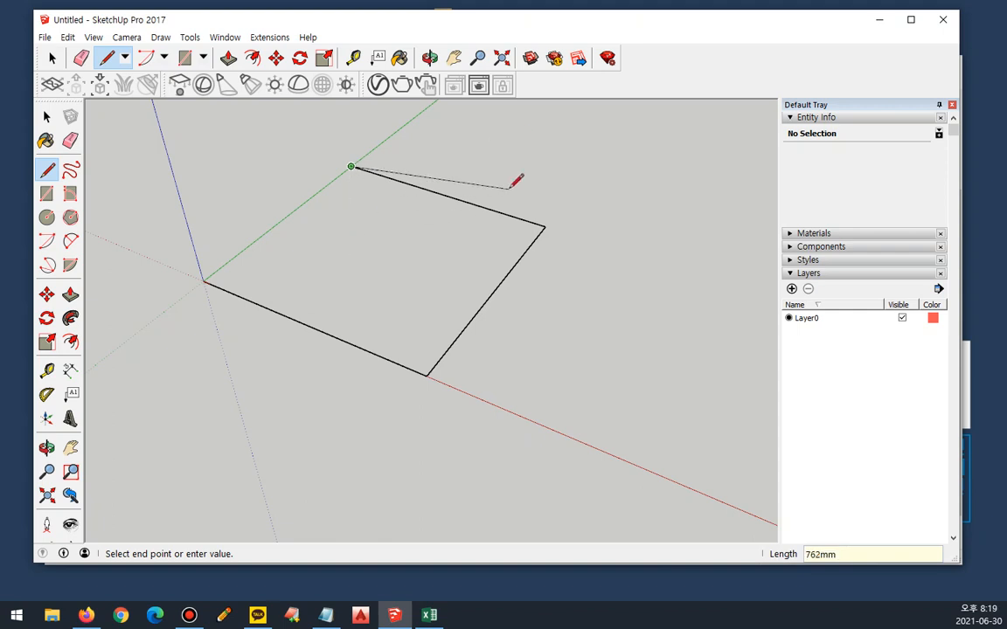
text([0,0])
key(Return)
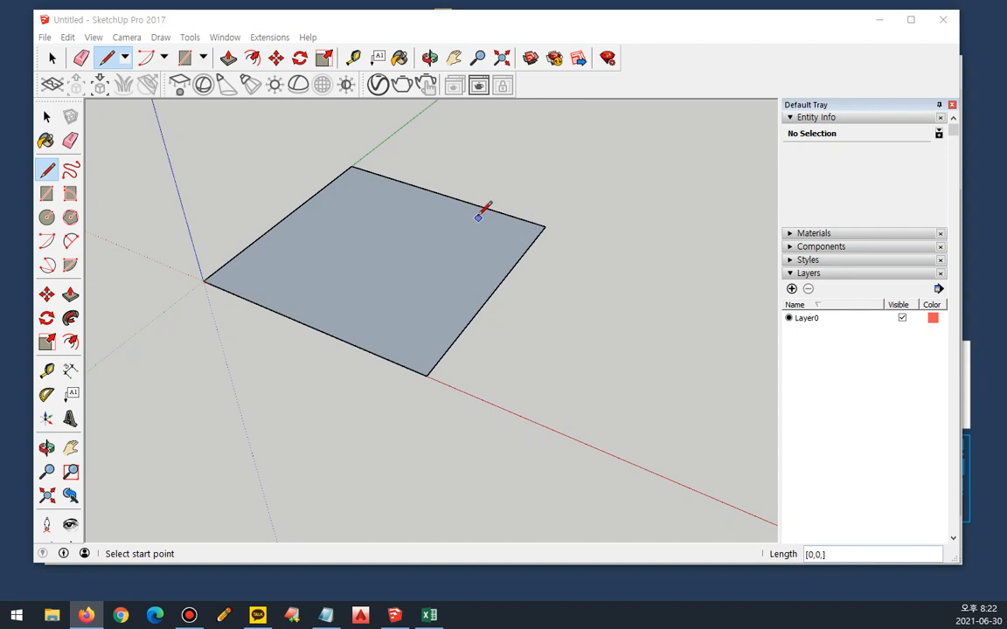
middle_drag(494, 166, 289, 254)
mouse_move(380, 298)
mouse_down()
mouse_move(354, 278)
mouse_move(378, 296)
mouse_up()
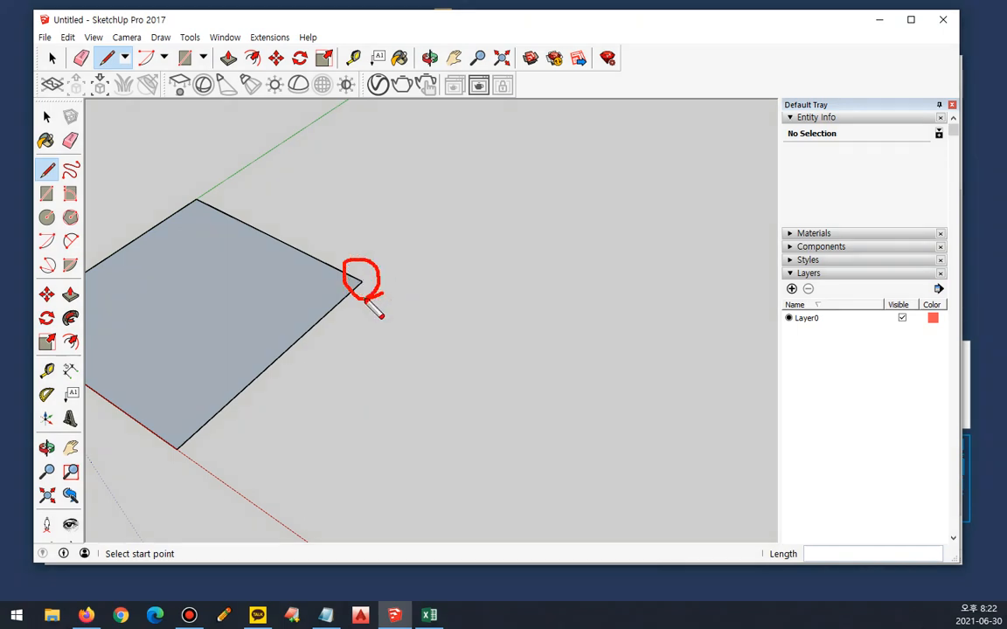
drag(379, 284, 461, 284)
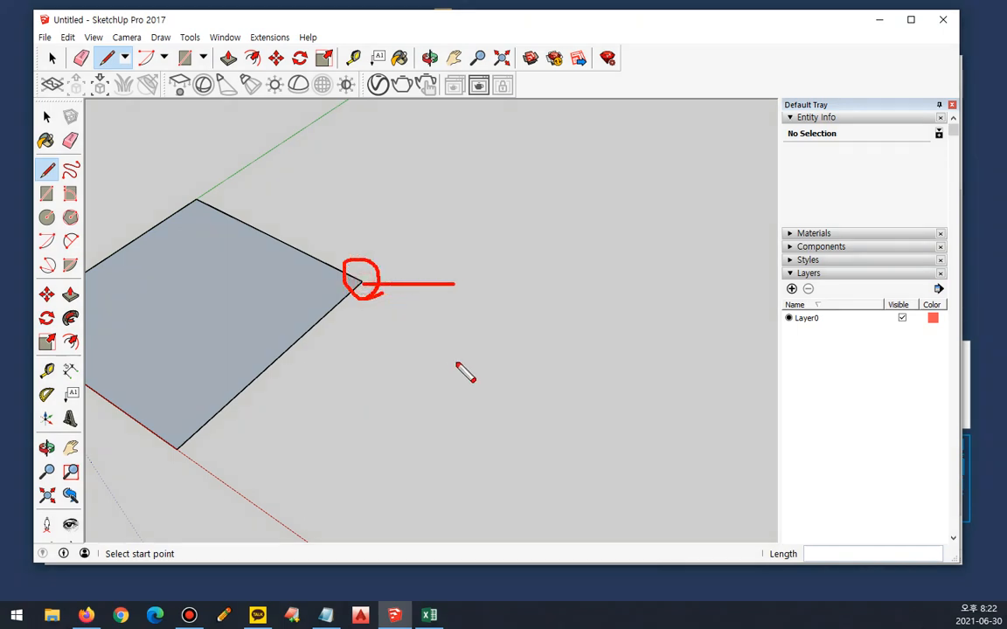
key(Escape)
mouse_move(263, 373)
middle_down()
mouse_move(411, 381)
mouse_move(375, 341)
middle_up()
mouse_move(363, 326)
mouse_down()
mouse_move(371, 306)
mouse_move(359, 322)
mouse_move(370, 326)
mouse_up()
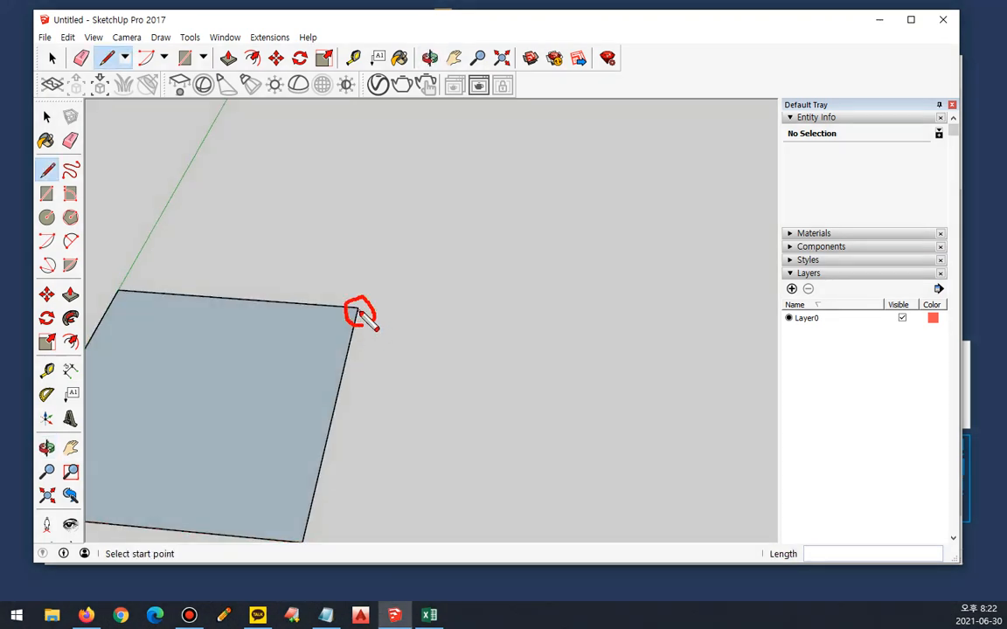
mouse_move(488, 279)
mouse_down()
mouse_move(619, 280)
mouse_move(616, 301)
mouse_move(612, 204)
mouse_move(598, 209)
mouse_move(635, 220)
mouse_up()
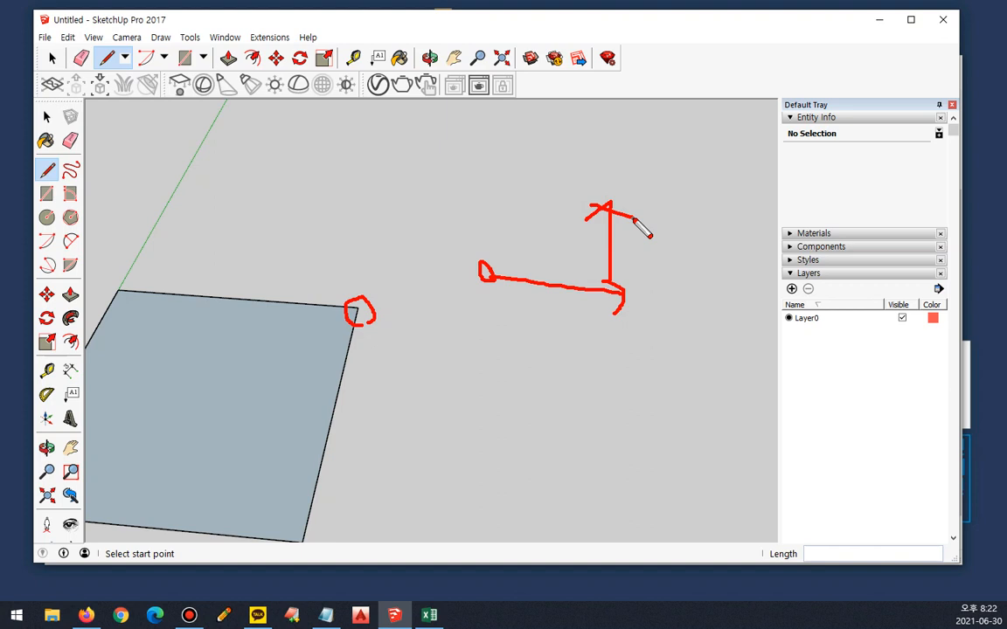
key(Delete)
mouse_move(490, 284)
mouse_down()
mouse_move(481, 267)
mouse_move(488, 285)
mouse_up()
drag(406, 272, 665, 272)
drag(489, 154, 488, 402)
mouse_move(494, 265)
mouse_down()
mouse_move(626, 249)
mouse_move(654, 255)
mouse_move(650, 269)
mouse_move(651, 139)
mouse_move(669, 138)
mouse_up()
key(e)
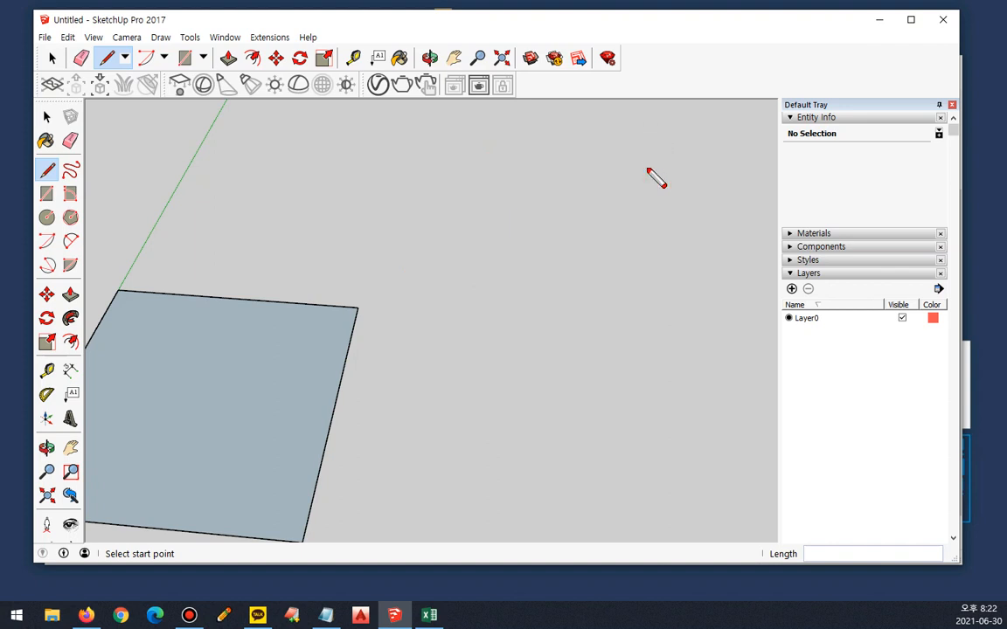
mouse_move(364, 268)
shift+mouse_down()
mouse_move(639, 264)
mouse_move(631, 289)
shift+mouse_up()
mouse_move(425, 103)
mouse_down()
mouse_move(425, 385)
mouse_move(418, 117)
mouse_move(439, 110)
mouse_up()
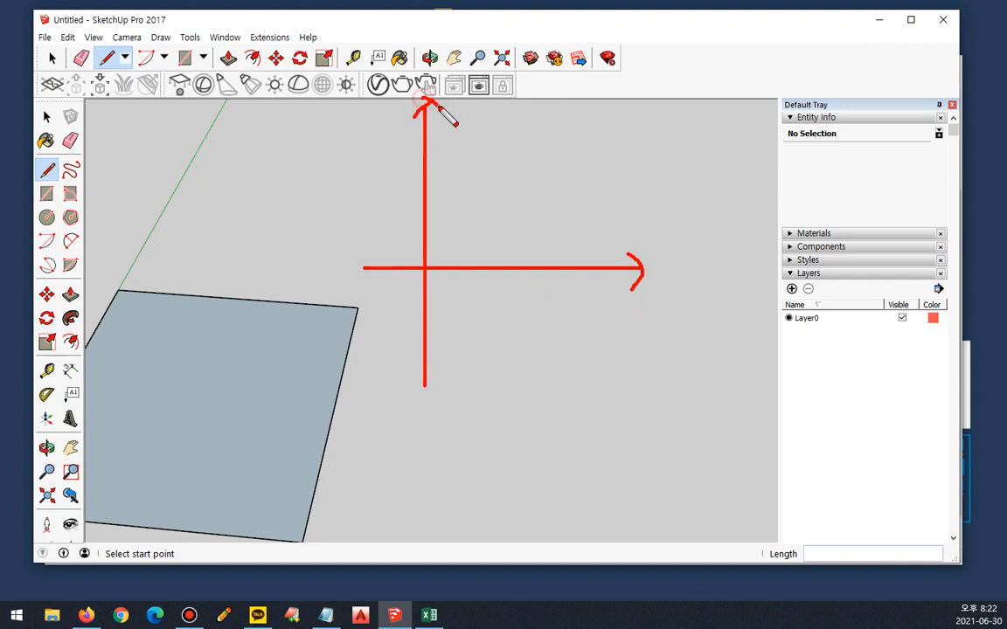
click(425, 268)
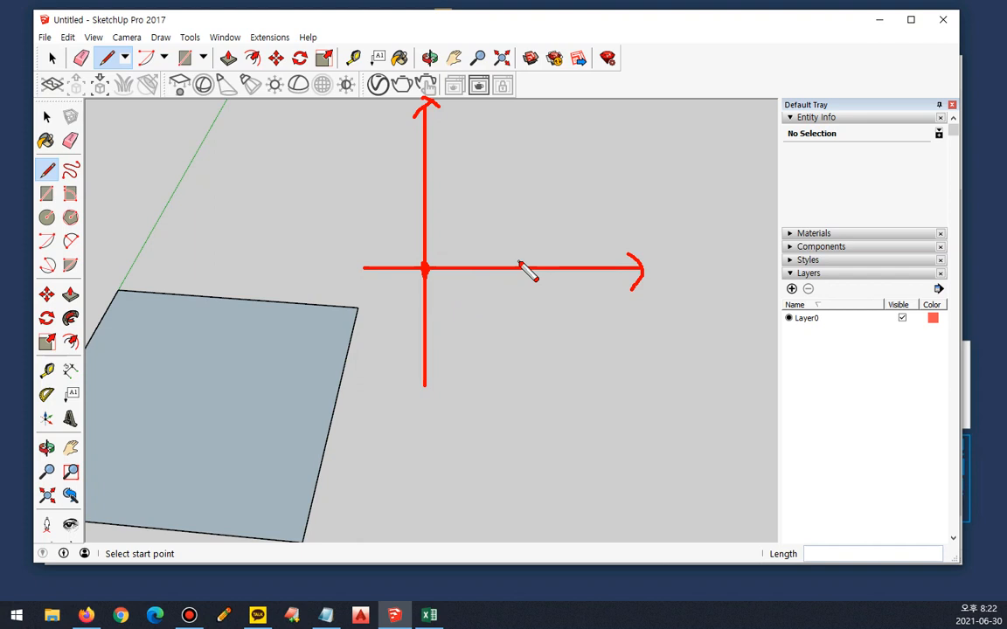
mouse_move(599, 264)
mouse_down()
mouse_move(589, 323)
mouse_move(626, 306)
mouse_up()
click(603, 310)
click(422, 136)
drag(374, 133, 371, 143)
drag(383, 133, 393, 132)
drag(394, 125, 403, 127)
drag(604, 274, 603, 277)
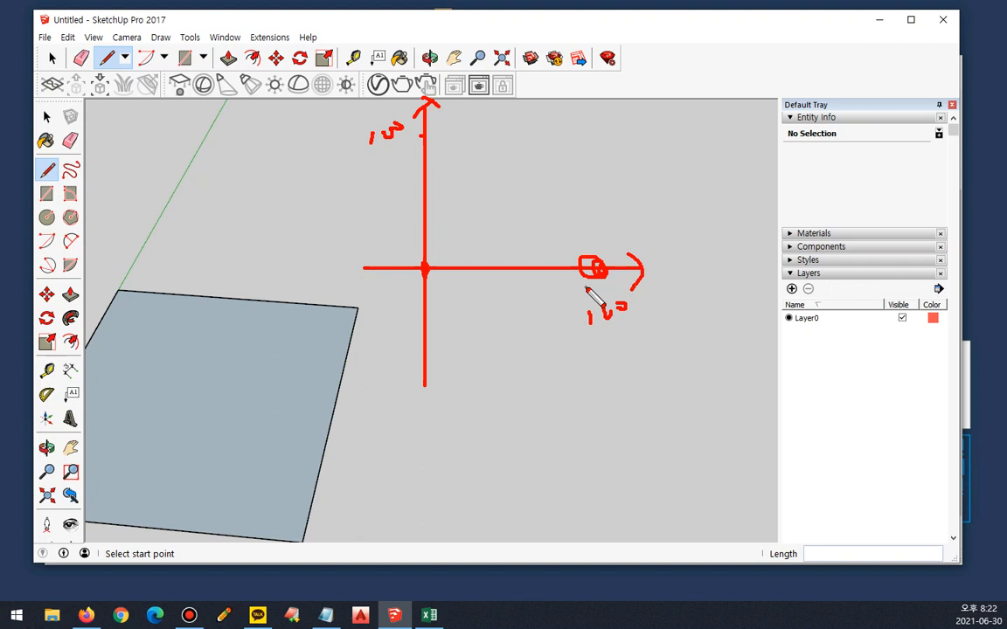
drag(422, 129, 424, 133)
drag(591, 125, 596, 131)
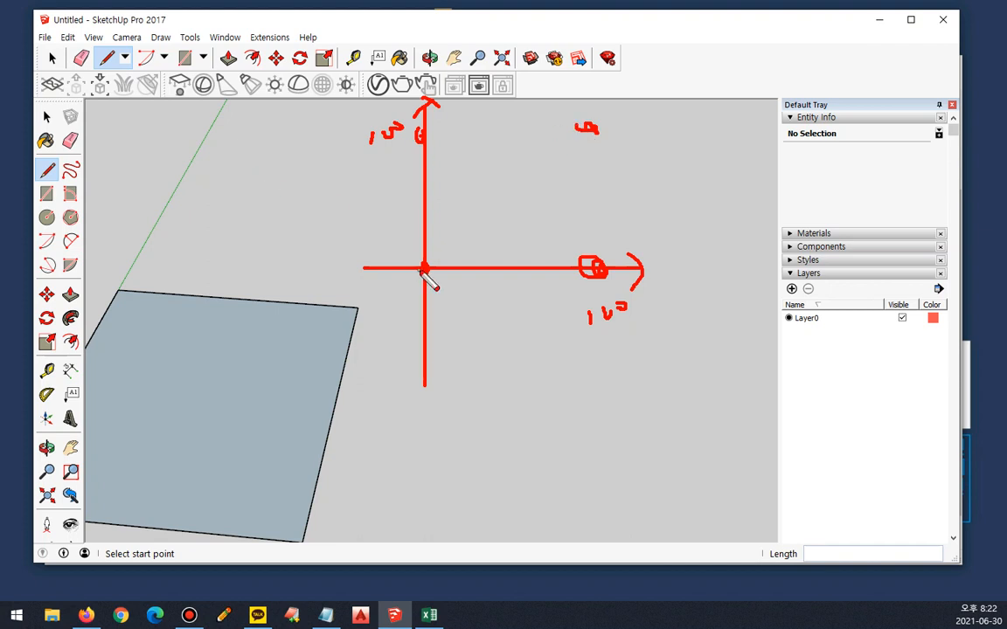
mouse_move(425, 270)
mouse_down()
mouse_move(202, 265)
mouse_move(194, 281)
mouse_up()
drag(280, 268, 281, 274)
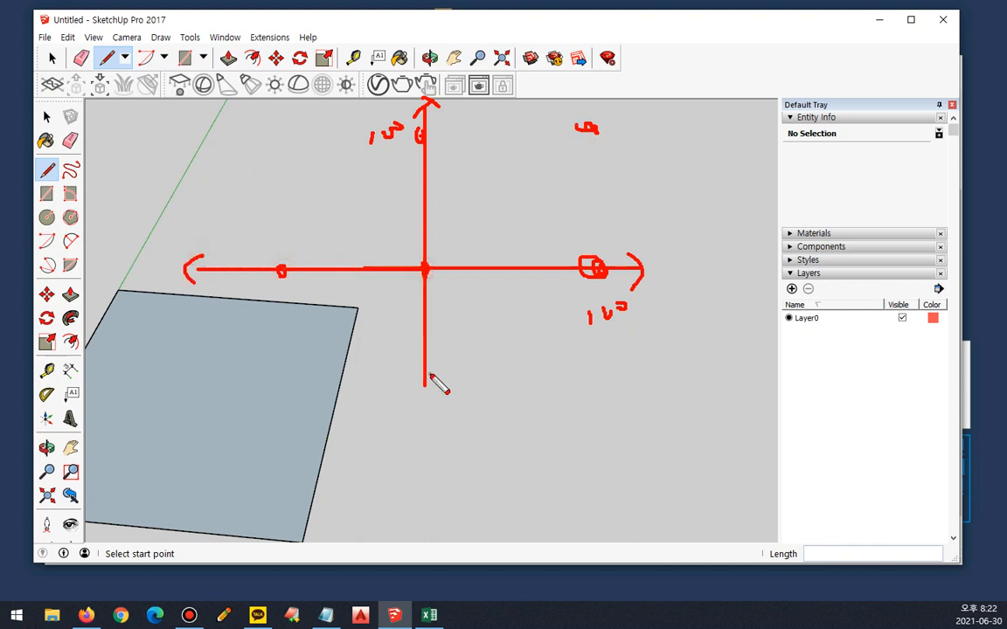
mouse_move(425, 376)
mouse_down()
mouse_move(423, 502)
mouse_move(434, 495)
mouse_up()
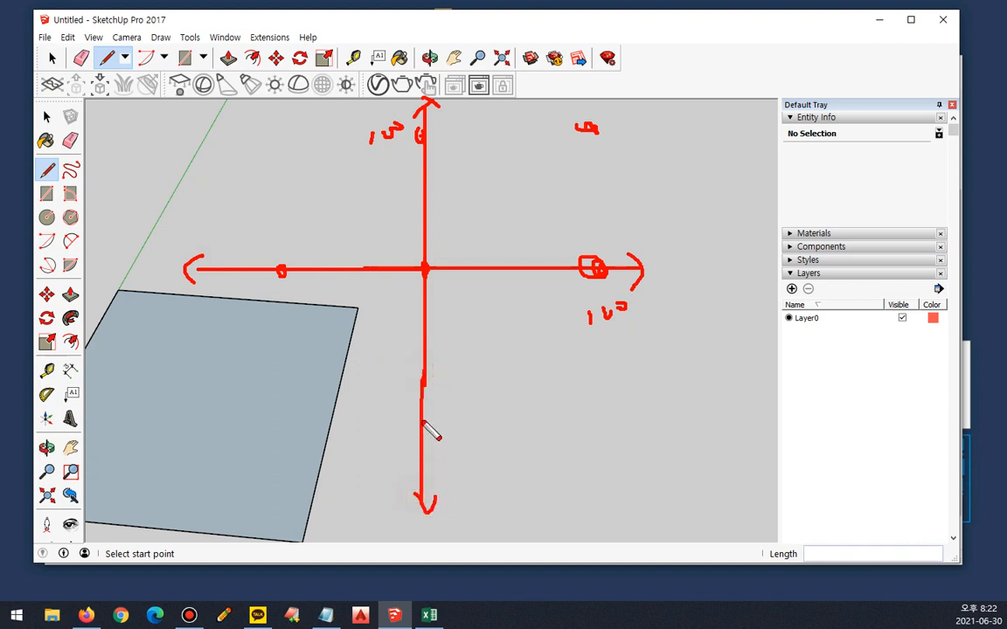
drag(423, 380, 421, 390)
drag(277, 268, 283, 273)
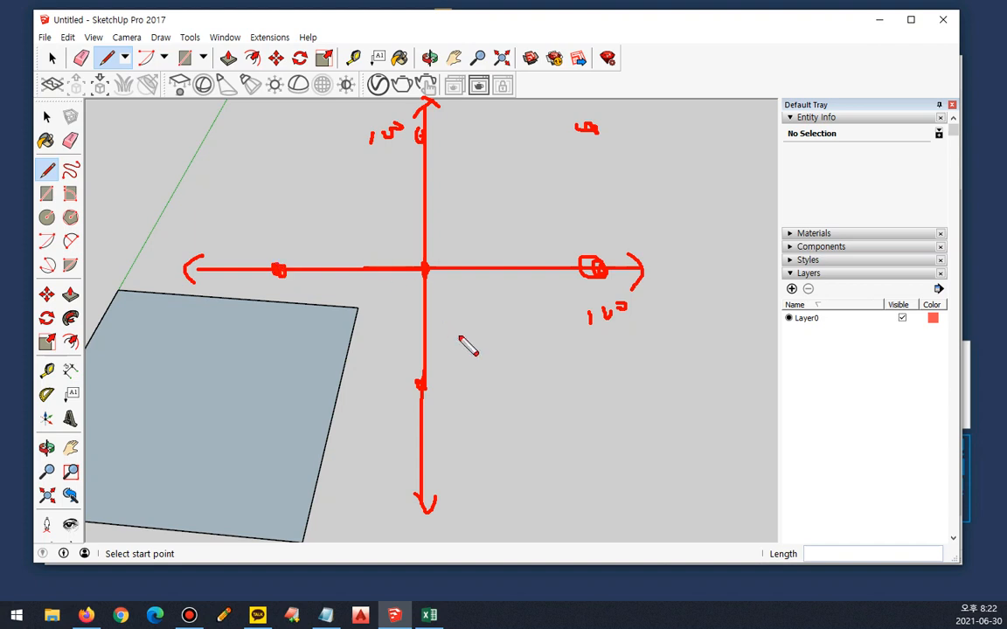
drag(421, 382, 420, 395)
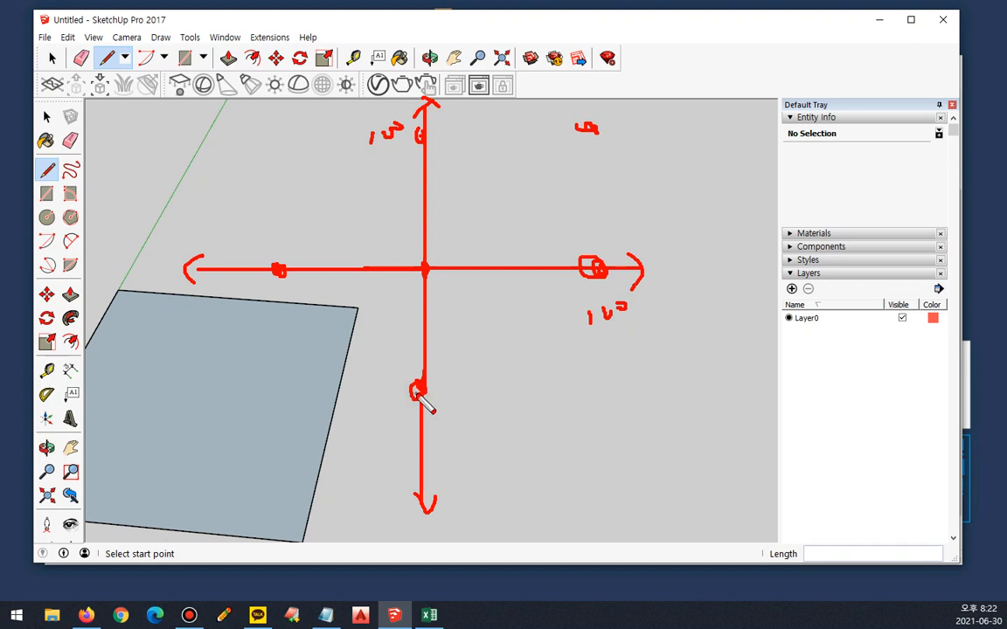
drag(297, 140, 300, 145)
drag(295, 387, 302, 394)
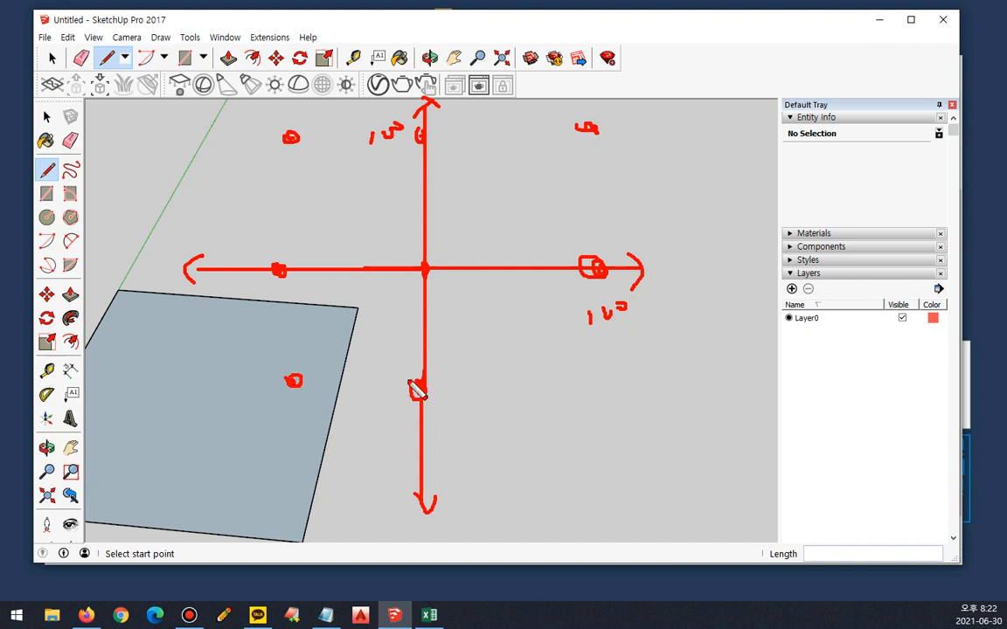
drag(597, 381, 603, 384)
drag(595, 378, 596, 273)
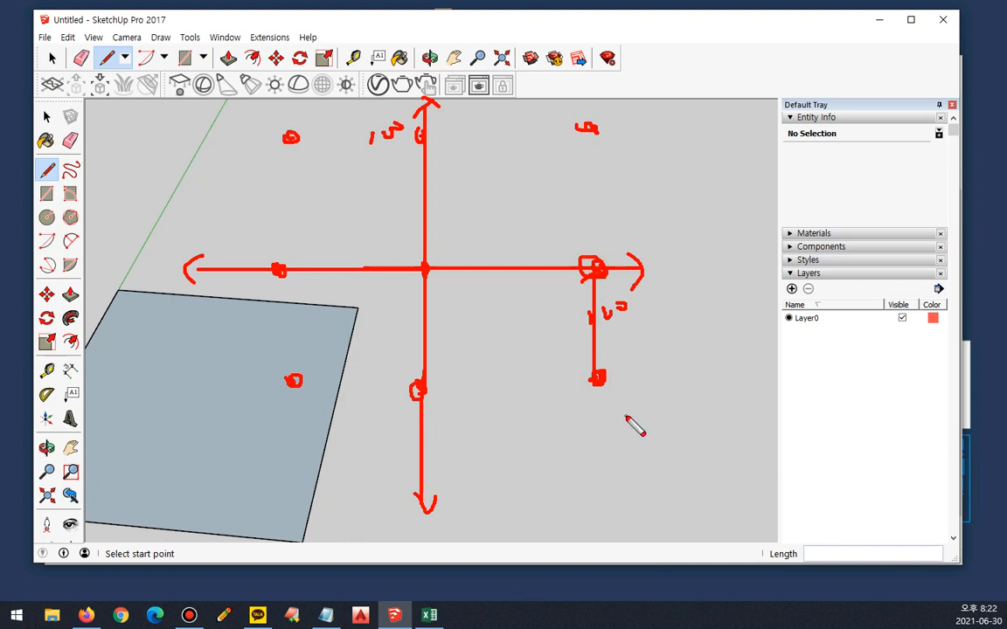
drag(647, 321, 603, 331)
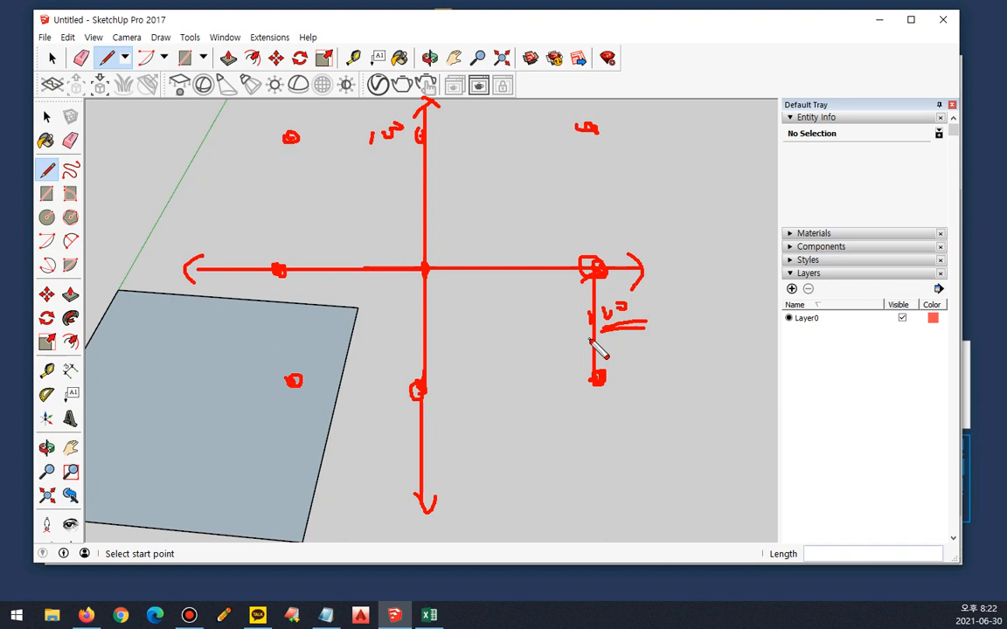
drag(533, 375, 690, 375)
drag(595, 267, 591, 456)
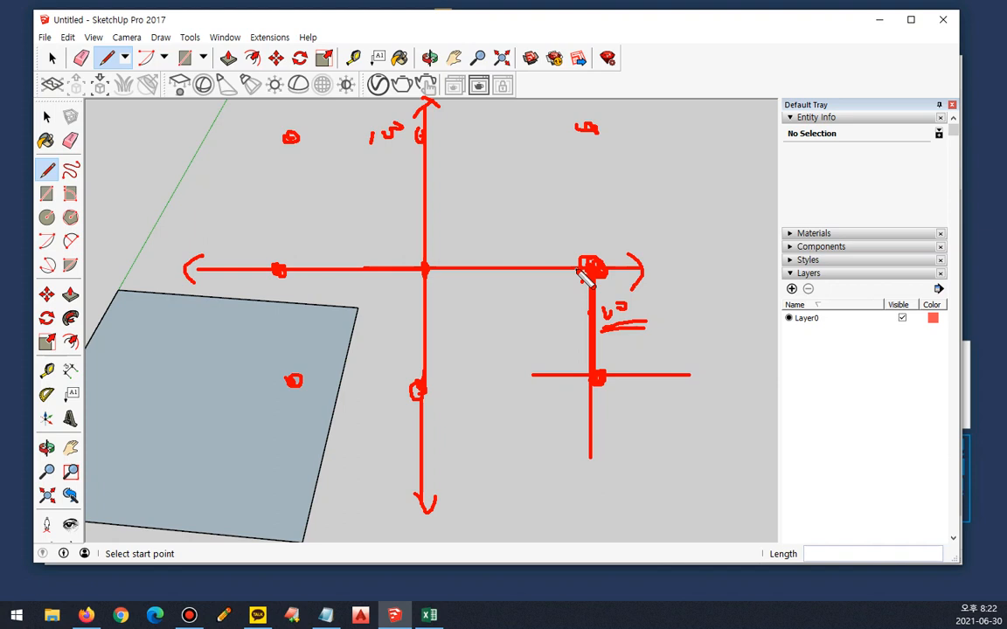
mouse_move(286, 134)
mouse_down()
mouse_move(296, 141)
mouse_move(286, 259)
mouse_move(275, 244)
mouse_move(297, 247)
mouse_up()
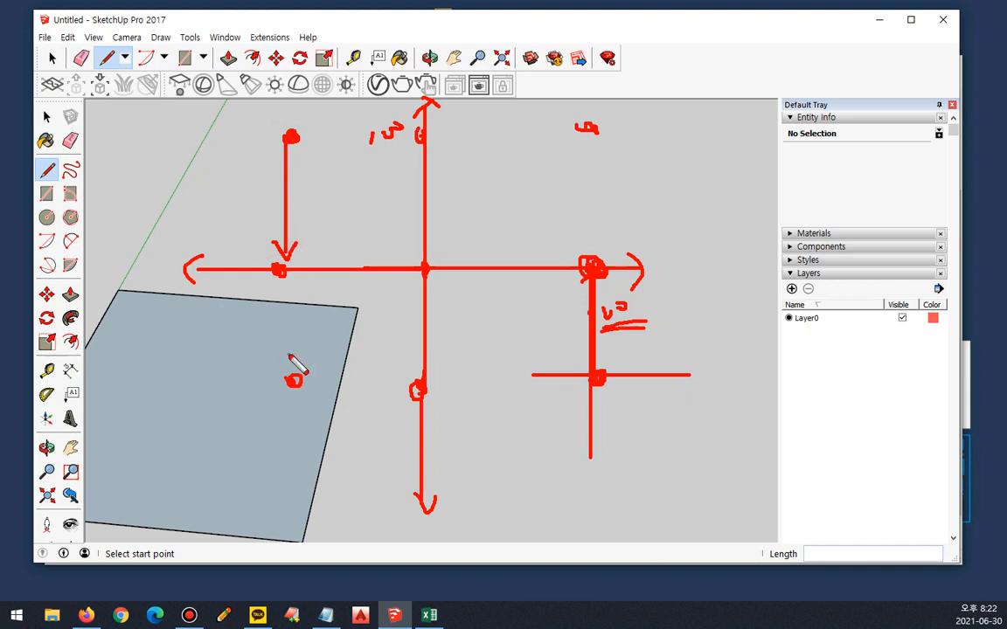
mouse_move(284, 136)
mouse_down()
mouse_move(293, 225)
mouse_move(280, 380)
mouse_move(299, 365)
mouse_up()
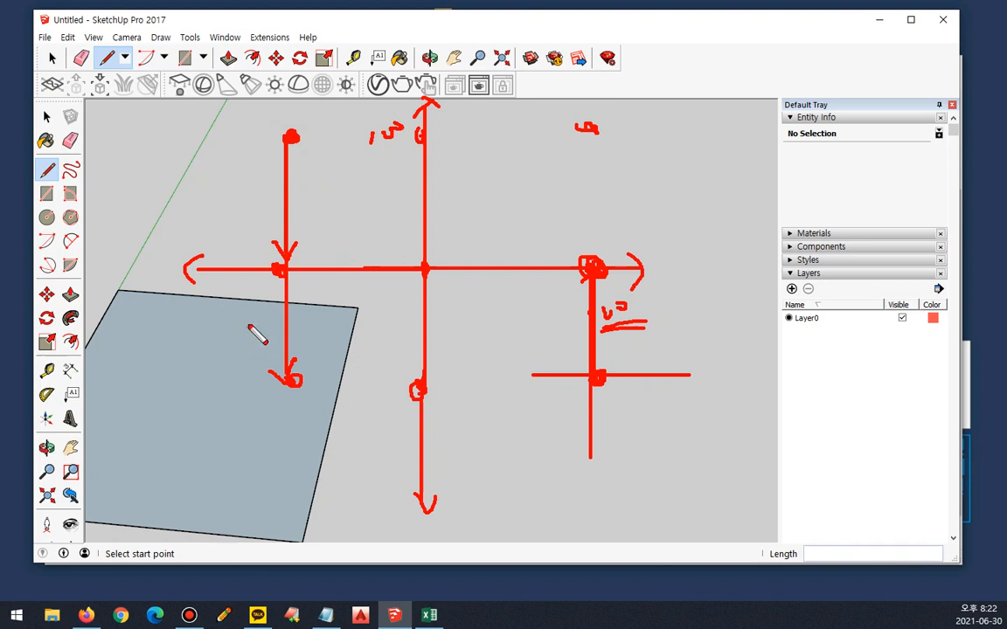
mouse_move(286, 138)
mouse_down()
mouse_move(288, 383)
mouse_move(296, 358)
mouse_up()
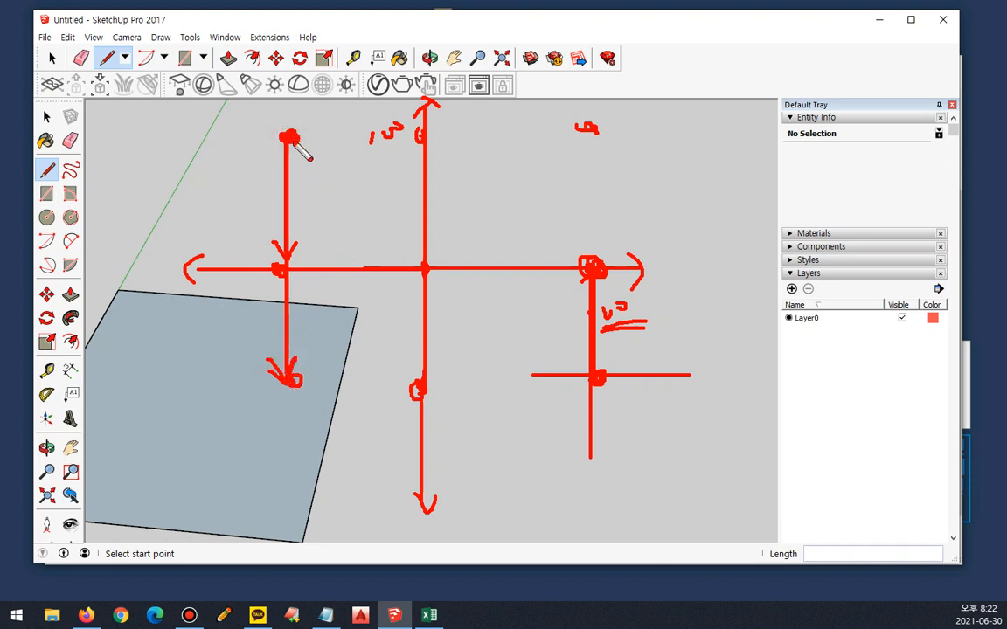
drag(231, 136, 346, 136)
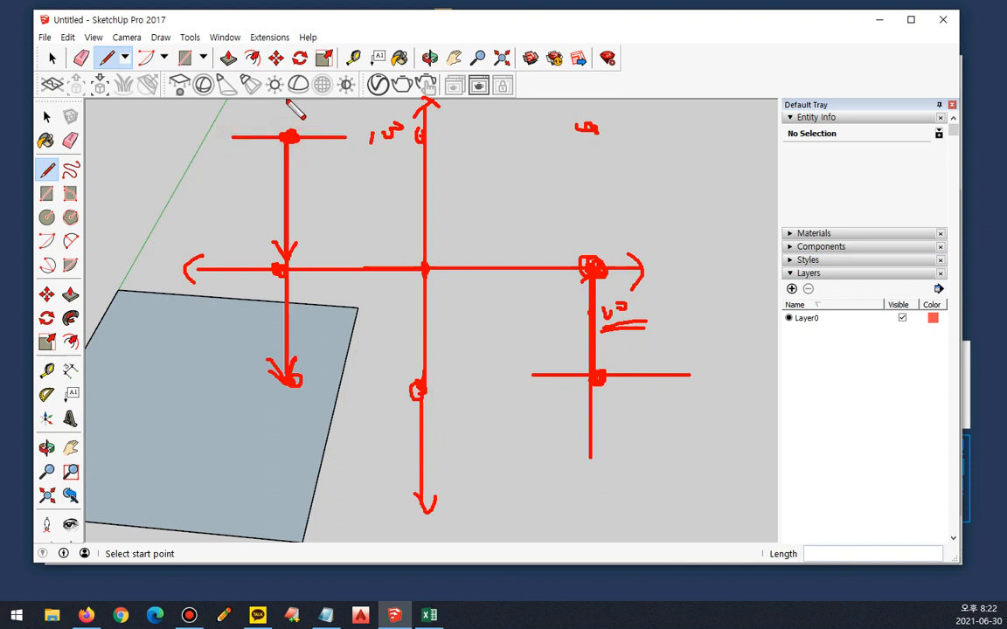
drag(287, 100, 274, 275)
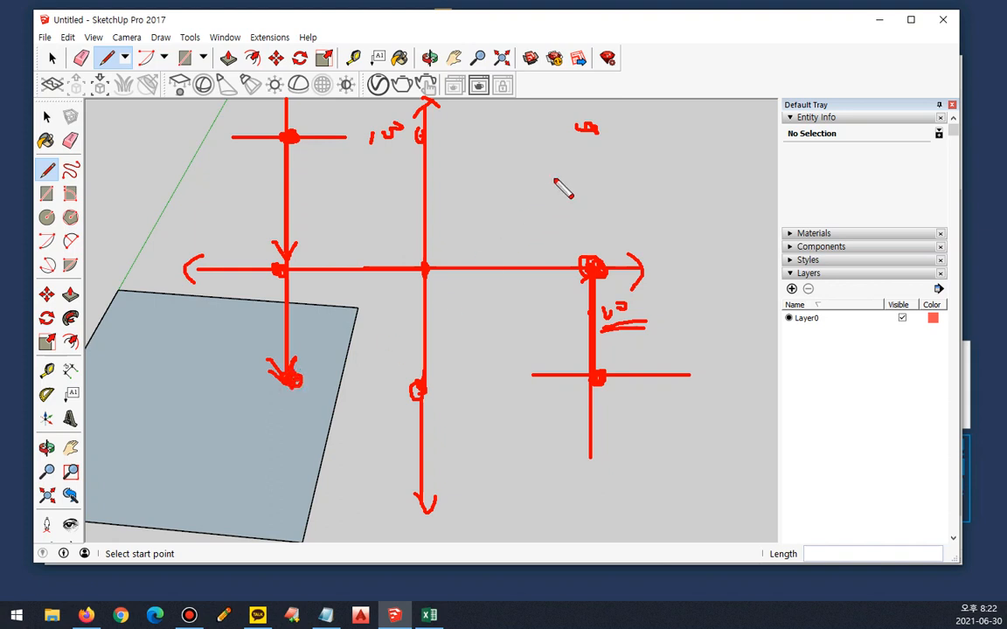
mouse_move(581, 130)
mouse_down()
mouse_move(429, 269)
mouse_move(288, 366)
mouse_move(583, 145)
mouse_move(545, 130)
mouse_move(535, 138)
mouse_up()
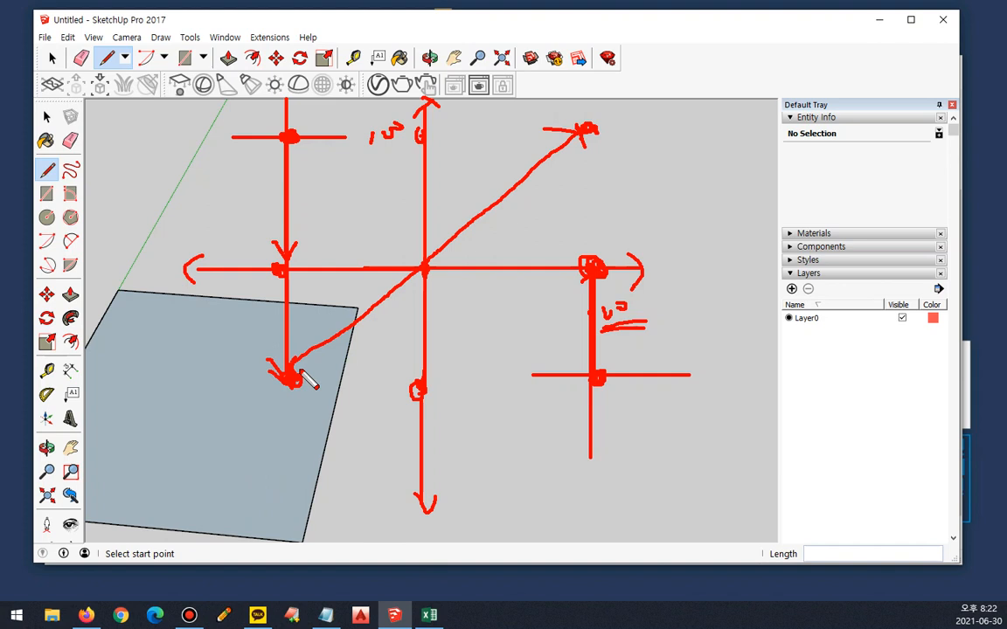
mouse_move(233, 380)
mouse_down()
mouse_move(336, 381)
mouse_move(287, 463)
mouse_up()
mouse_move(292, 379)
mouse_down()
mouse_move(594, 377)
mouse_move(591, 127)
mouse_move(612, 160)
mouse_up()
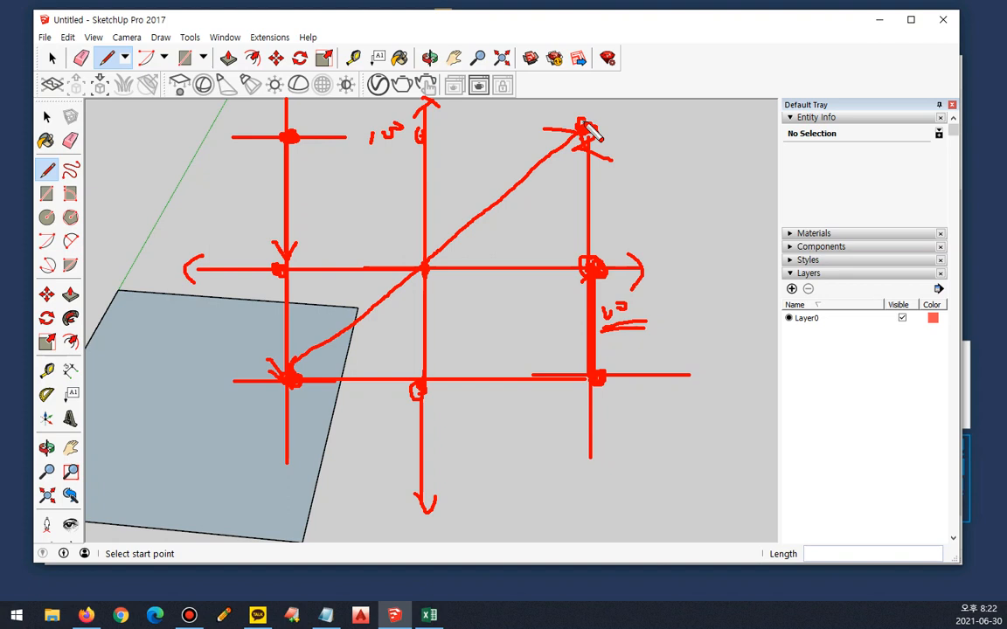
drag(428, 266, 675, 269)
mouse_move(422, 264)
mouse_down()
mouse_move(429, 100)
mouse_move(444, 114)
mouse_up()
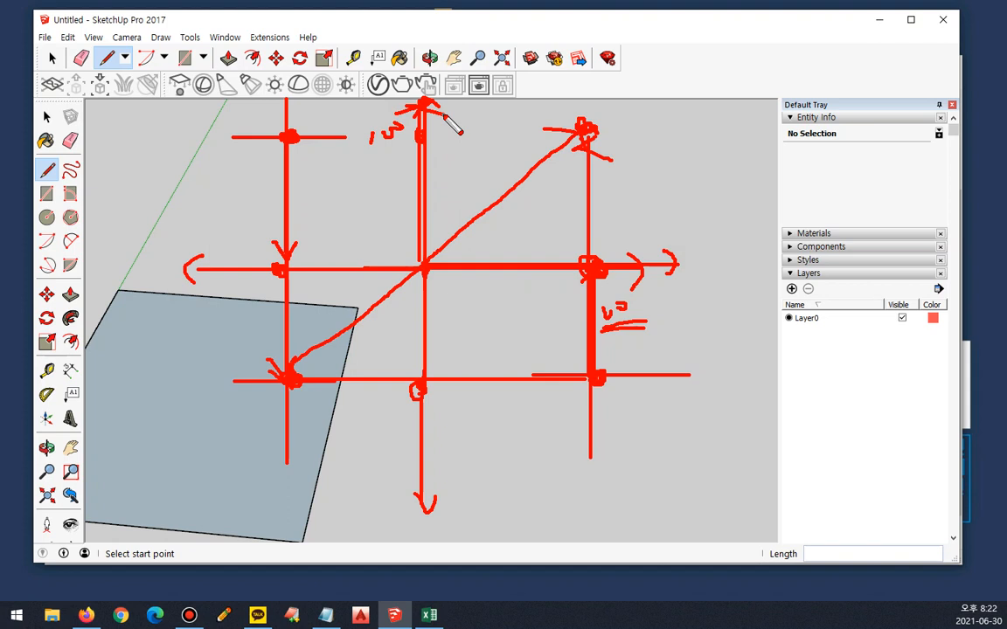
mouse_move(410, 262)
mouse_down()
mouse_move(210, 258)
mouse_move(204, 282)
mouse_up()
drag(413, 390, 425, 394)
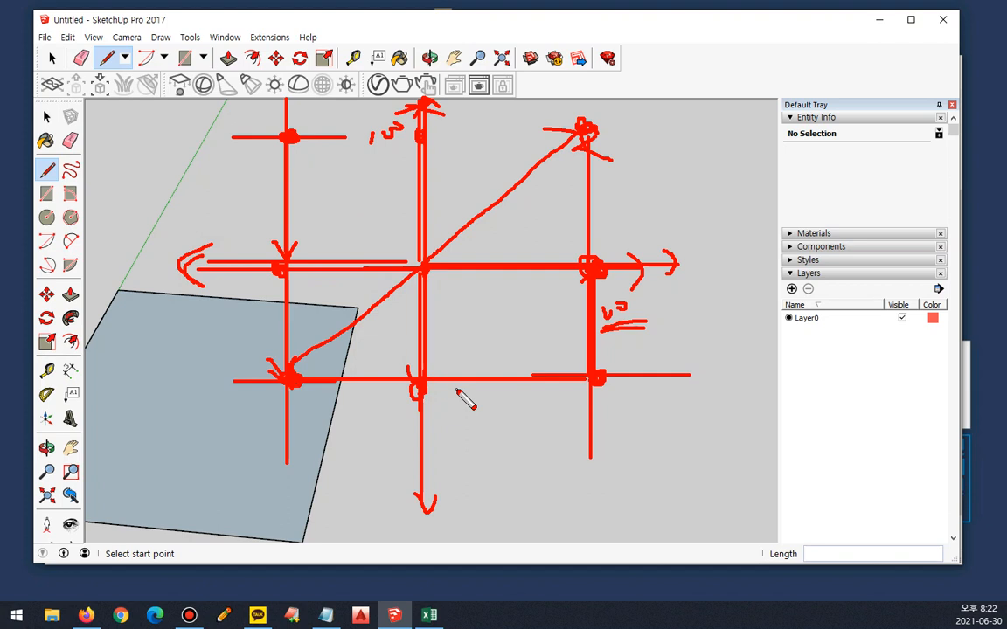
mouse_move(603, 162)
mouse_down()
mouse_move(550, 171)
mouse_move(630, 153)
mouse_move(651, 129)
mouse_move(687, 131)
mouse_move(675, 146)
mouse_move(742, 129)
mouse_move(726, 147)
mouse_up()
click(686, 139)
mouse_move(161, 125)
mouse_down()
mouse_move(237, 123)
mouse_move(225, 141)
mouse_up()
click(187, 135)
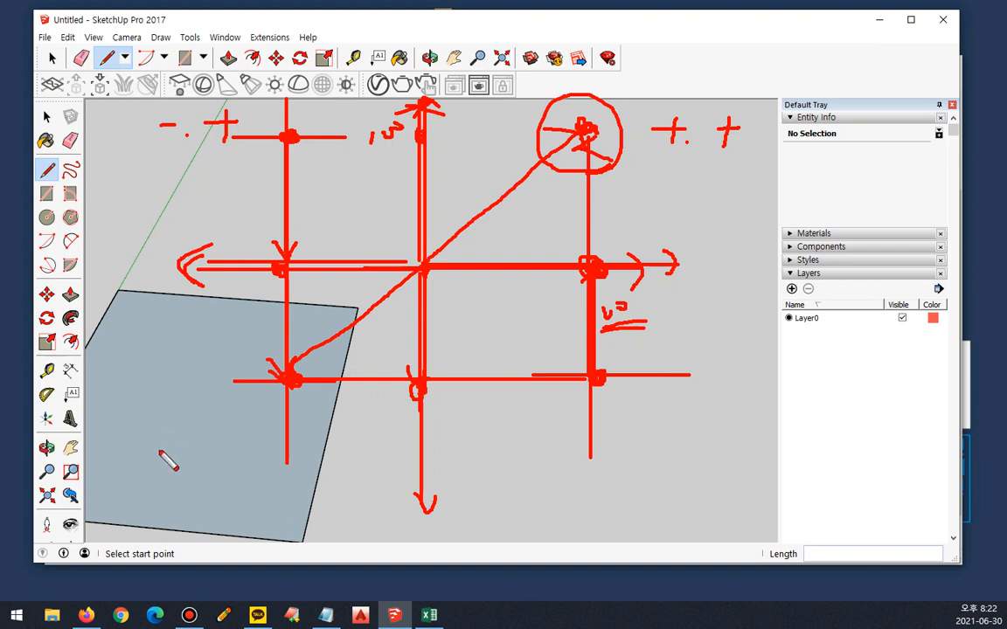
drag(156, 453, 226, 453)
mouse_move(612, 428)
mouse_down()
mouse_move(632, 428)
mouse_move(626, 437)
mouse_up()
drag(667, 429, 678, 429)
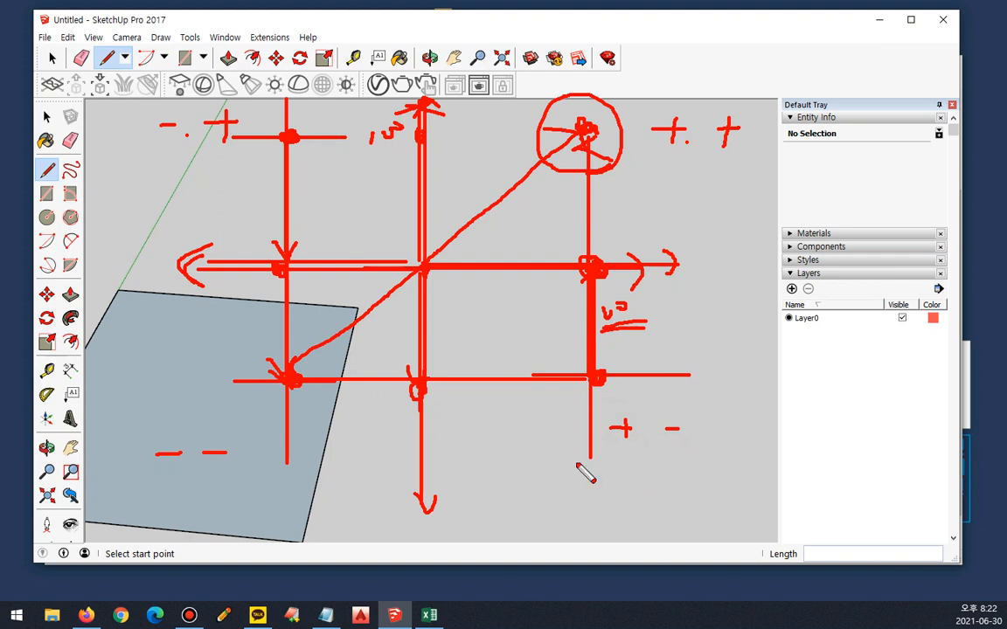
mouse_move(480, 215)
mouse_down()
mouse_move(583, 133)
mouse_move(547, 140)
mouse_move(593, 167)
mouse_up()
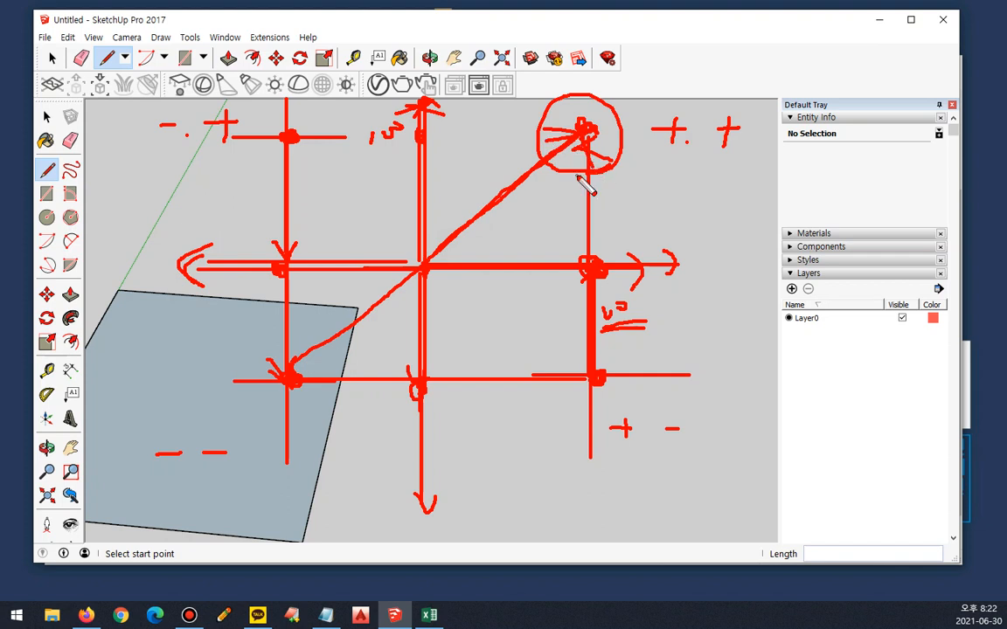
mouse_move(392, 258)
mouse_down()
mouse_move(303, 190)
mouse_move(318, 174)
mouse_up()
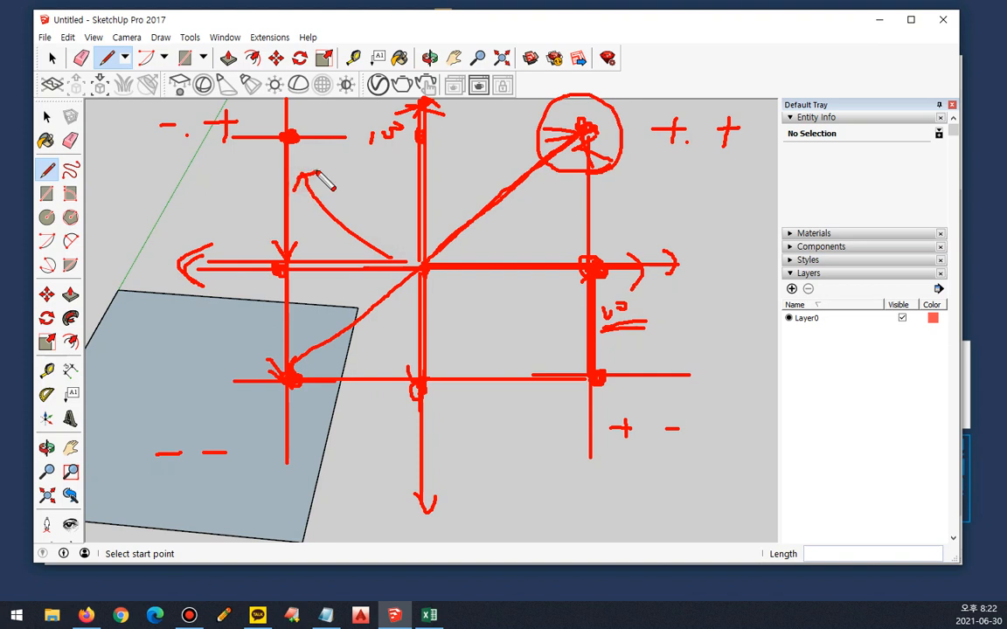
drag(418, 267, 275, 365)
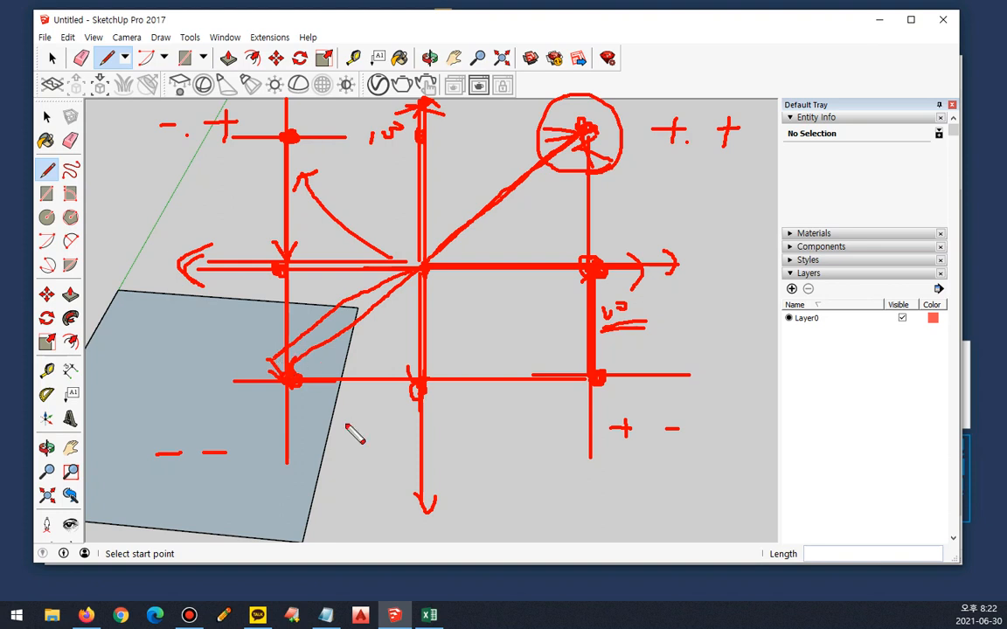
mouse_move(434, 275)
mouse_down()
mouse_move(568, 355)
mouse_move(575, 346)
mouse_move(580, 362)
mouse_up()
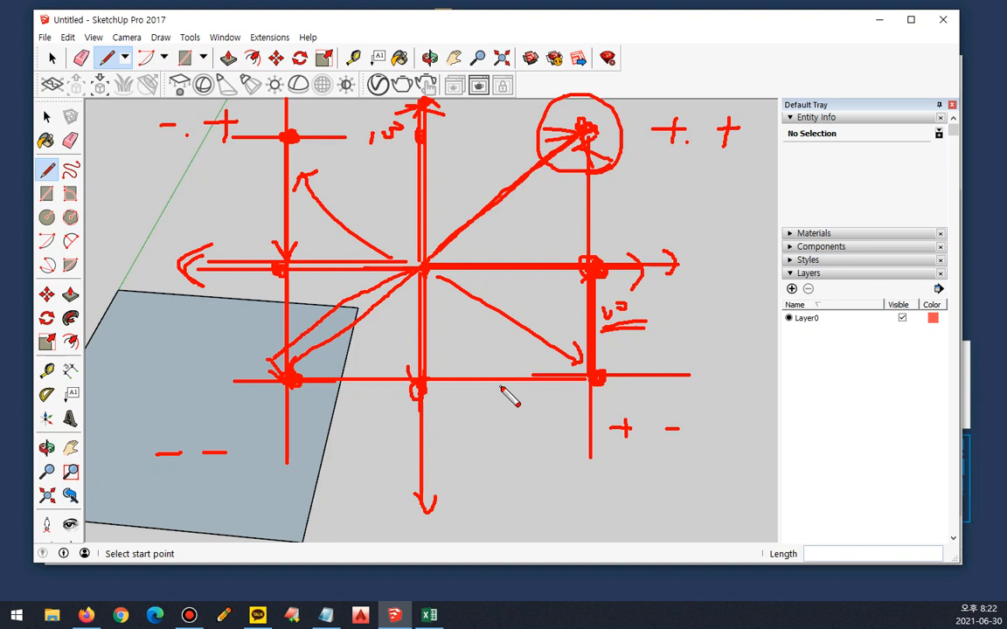
drag(294, 376, 595, 376)
drag(593, 151, 594, 259)
mouse_move(603, 144)
mouse_down()
mouse_move(587, 102)
mouse_move(524, 131)
mouse_move(328, 319)
mouse_move(302, 301)
mouse_move(623, 127)
mouse_move(313, 120)
mouse_move(336, 132)
mouse_move(301, 318)
mouse_up()
mouse_move(277, 302)
mouse_down()
mouse_move(287, 309)
mouse_move(311, 292)
mouse_up()
drag(559, 128, 319, 140)
drag(293, 144, 292, 310)
mouse_move(269, 292)
mouse_down()
mouse_move(278, 313)
mouse_move(304, 292)
mouse_up()
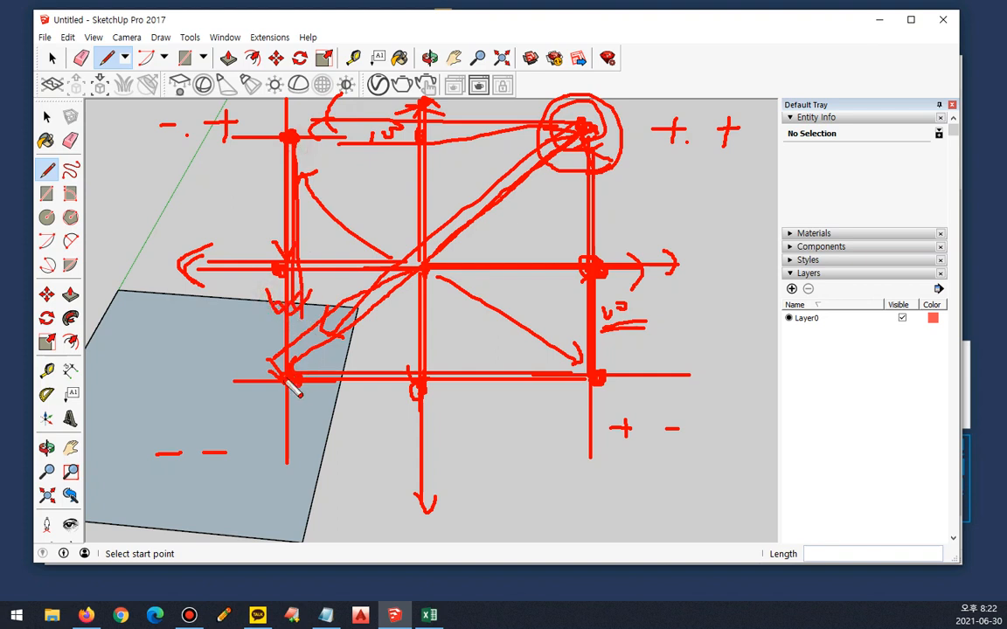
drag(270, 366, 479, 208)
mouse_move(281, 360)
mouse_down()
mouse_move(556, 157)
mouse_move(565, 181)
mouse_up()
mouse_move(290, 385)
mouse_down()
mouse_move(600, 349)
mouse_move(588, 376)
mouse_move(585, 146)
mouse_up()
mouse_move(584, 146)
mouse_down()
mouse_move(559, 184)
mouse_move(629, 177)
mouse_up()
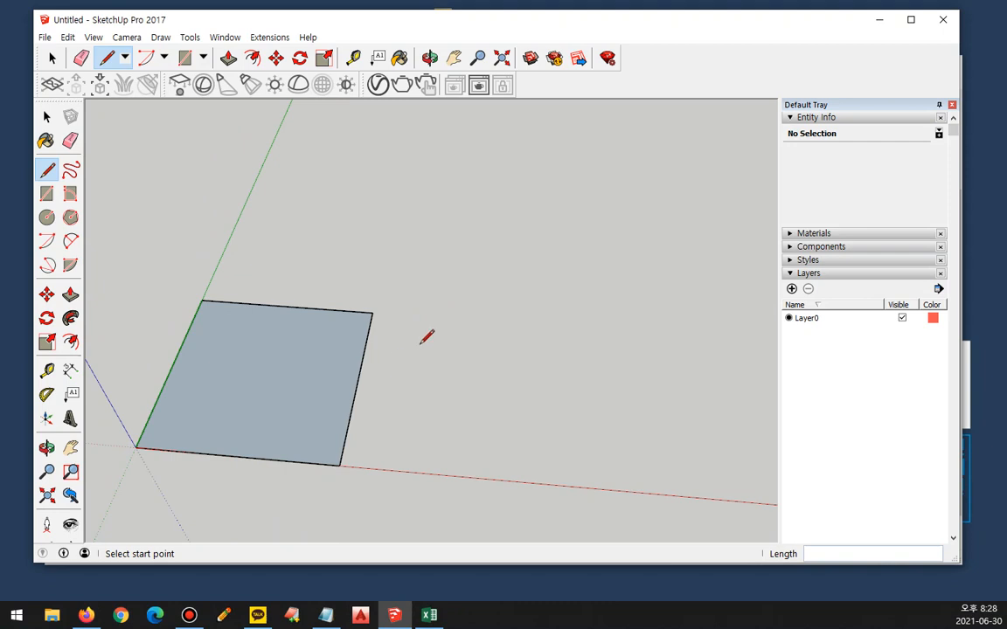
Step: Draw a line from a free point beside the square face, ending at the relative coordinates <1000,0>
click(498, 313)
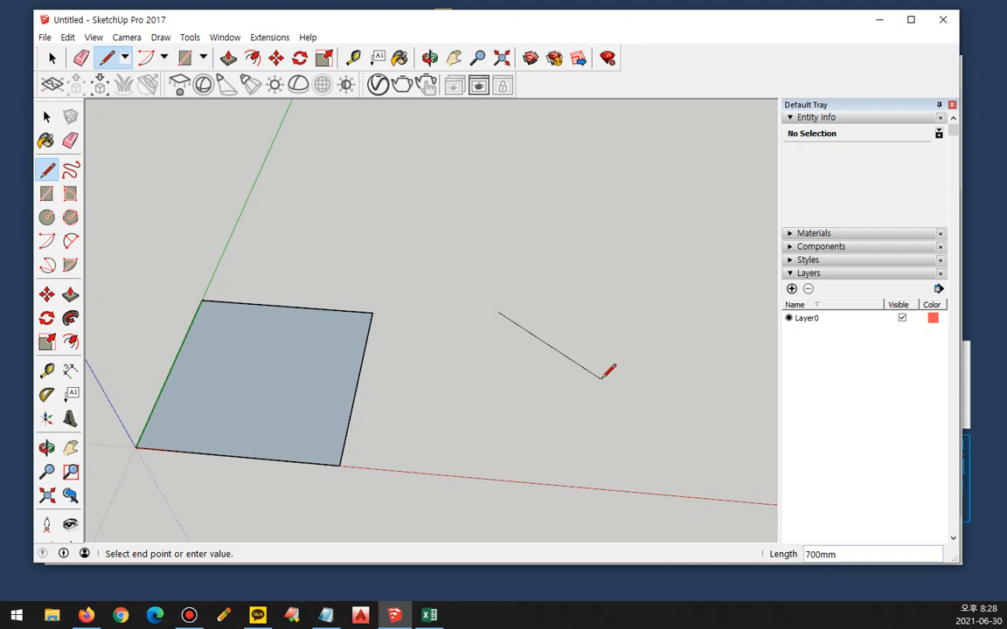
text(<>)
click(601, 378)
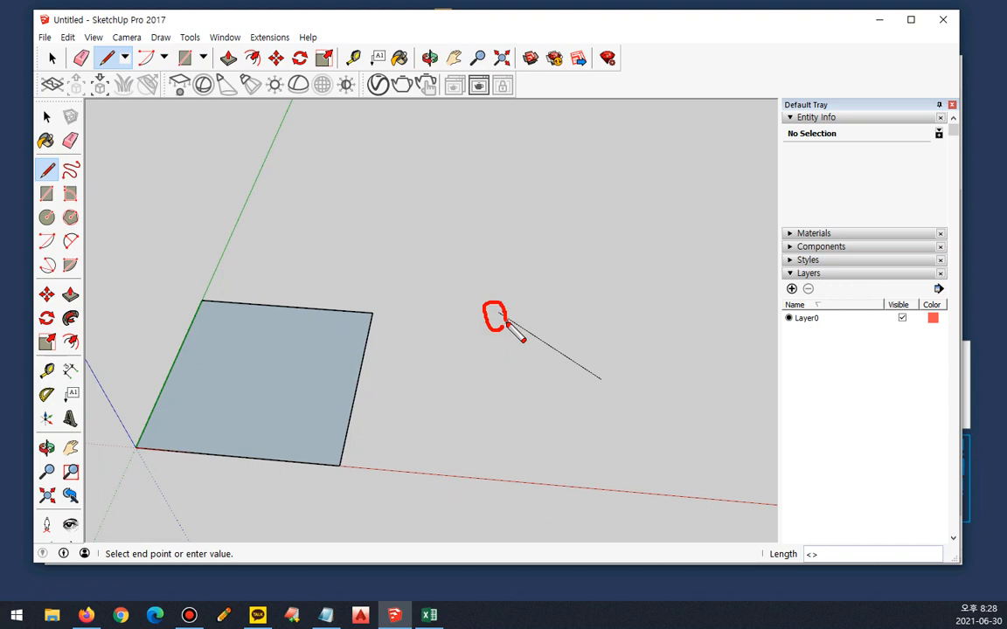
mouse_move(501, 311)
mouse_down()
mouse_move(487, 311)
mouse_move(746, 310)
mouse_move(724, 328)
mouse_up()
mouse_move(494, 316)
mouse_down()
mouse_move(495, 193)
mouse_move(494, 423)
mouse_up()
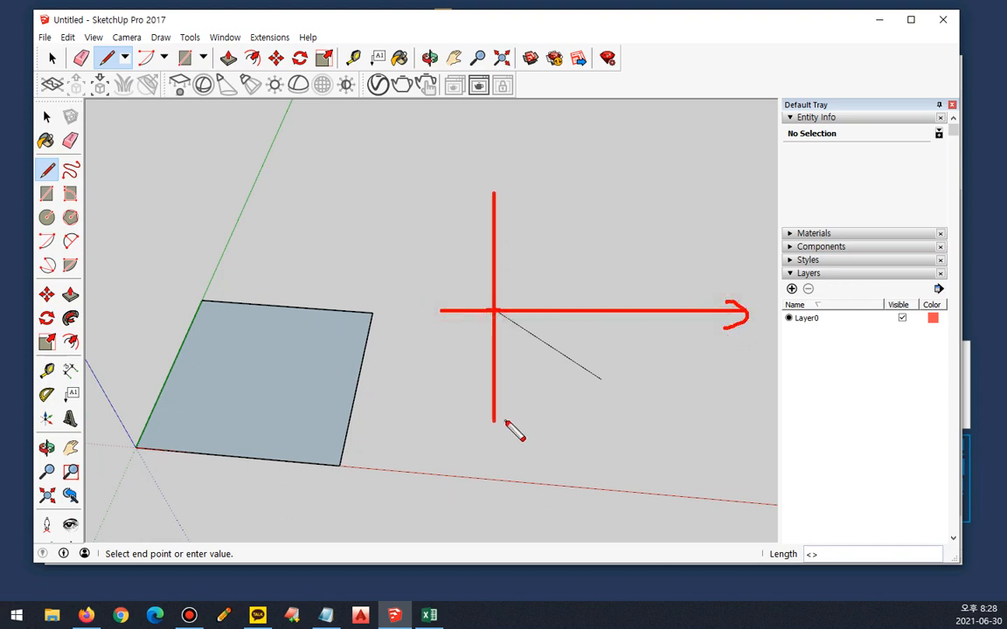
mouse_move(697, 300)
mouse_down()
mouse_move(690, 355)
mouse_move(778, 332)
mouse_move(778, 344)
mouse_up()
click(750, 352)
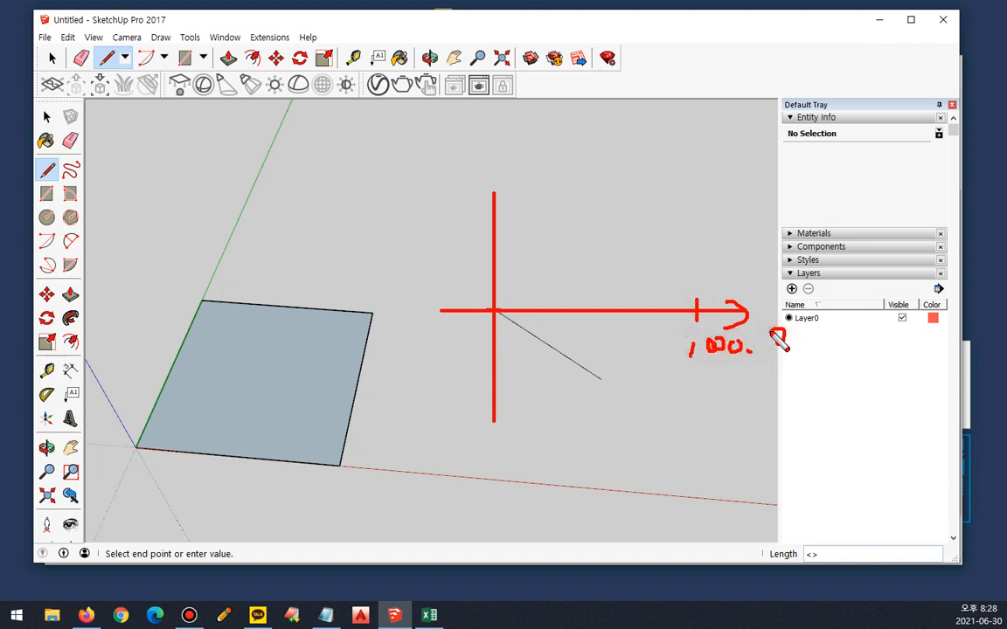
key(Escape)
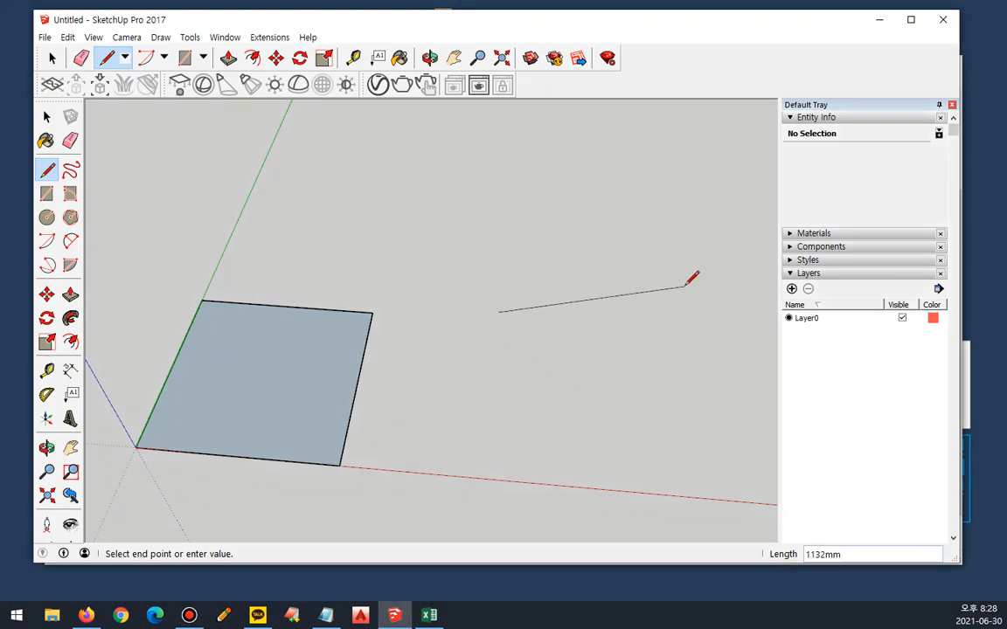
text(1000,0,>)
key(Return)
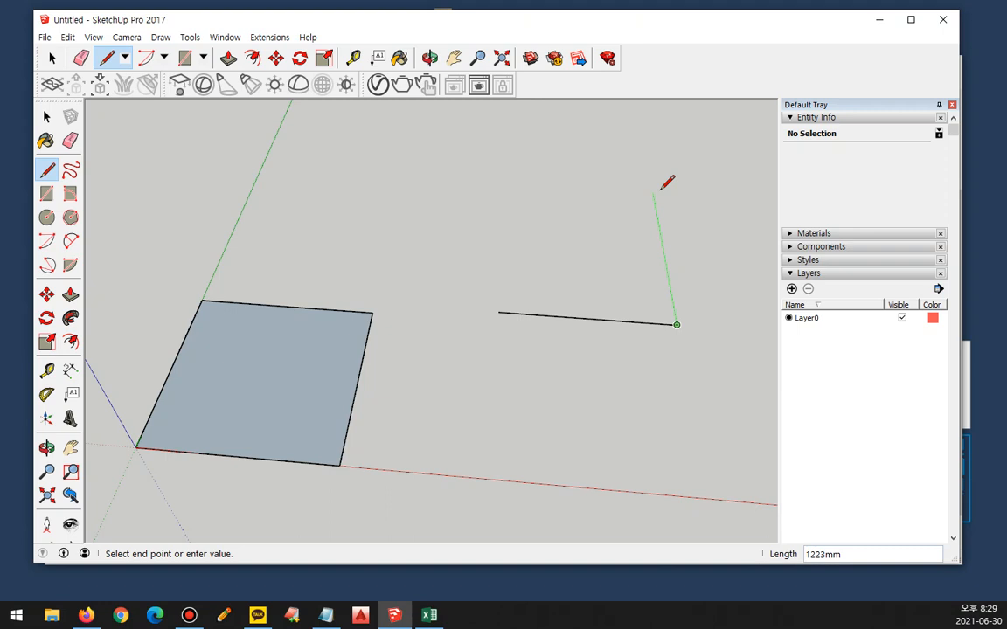
Step: Continue the open outline with two more line segments at the relative coordinates <0,1000> and <-1000,0>
text(<0,1>000,>)
key(Return)
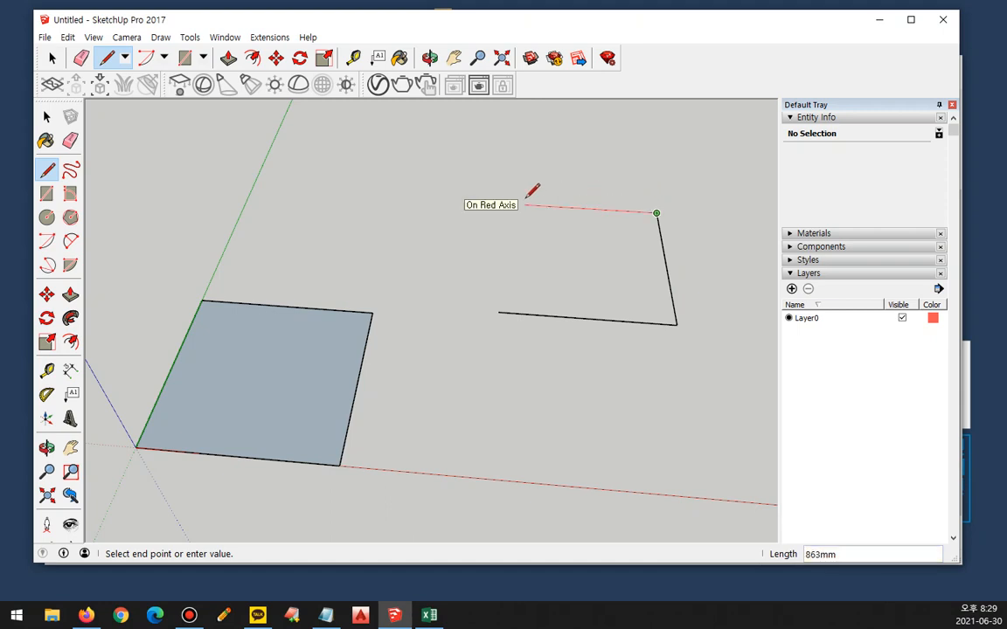
text(-1000)
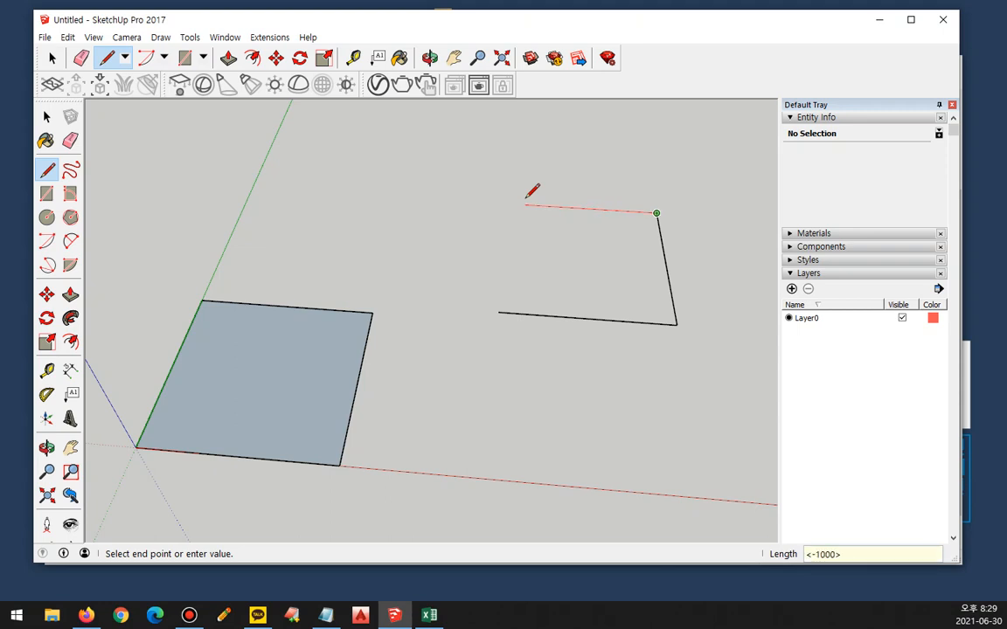
text(,0,)
key(Return)
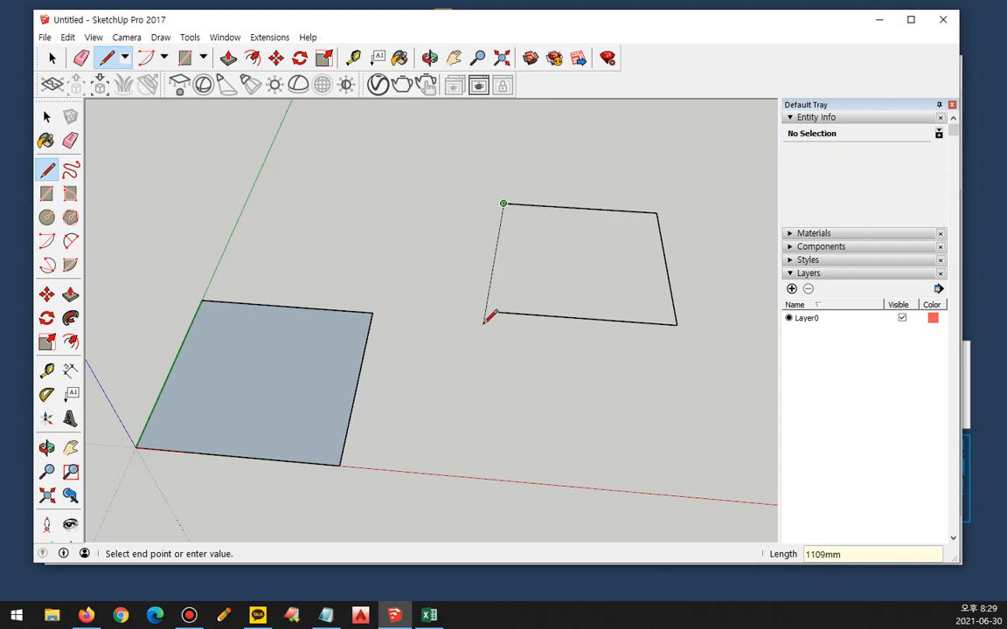
Step: Close the second square with a final line segment at the relative coordinates <0,-1000>
text(<-100)
key(BackSpace)
key(BackSpace)
key(BackSpace)
key(BackSpace)
text(0,-1000,)
key(Return)
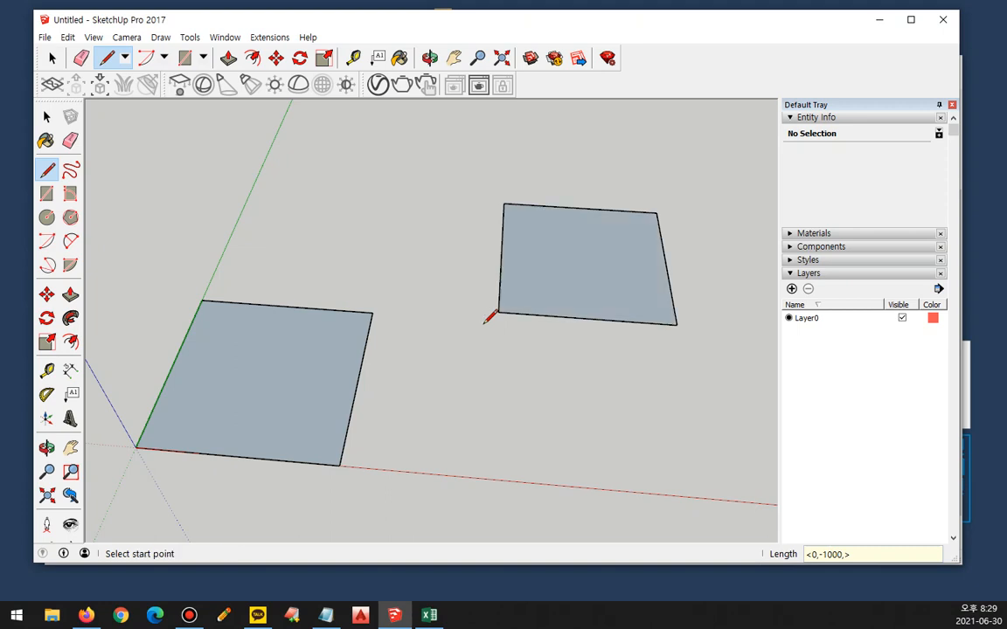
mouse_move(521, 373)
mouse_down()
mouse_move(434, 263)
mouse_move(677, 238)
mouse_move(523, 399)
mouse_move(438, 352)
mouse_move(105, 371)
mouse_move(394, 331)
mouse_up()
mouse_move(564, 374)
mouse_down()
mouse_move(546, 148)
mouse_move(530, 380)
mouse_move(773, 294)
mouse_move(562, 224)
mouse_move(585, 183)
mouse_up()
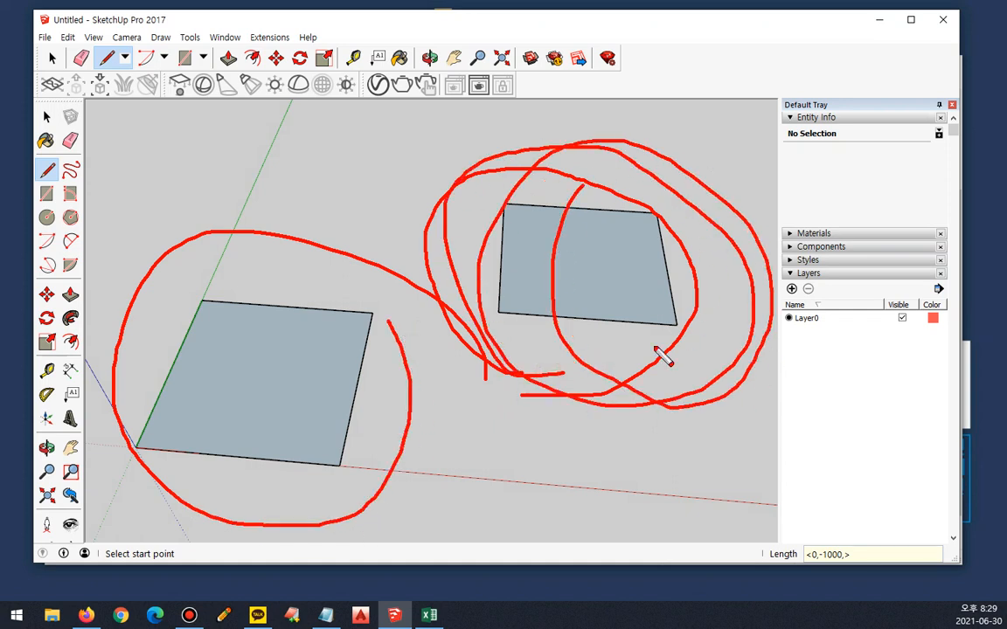
key(Escape)
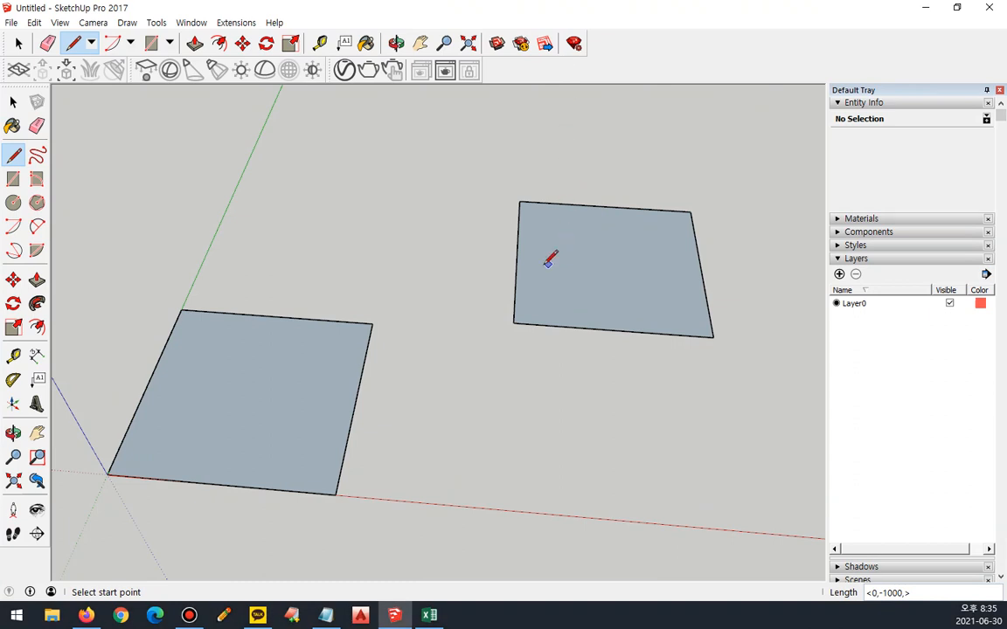
Step: Draw a 1000 mm line from a free point behind the second square, locked to the red axis
middle_drag(524, 209, 334, 349)
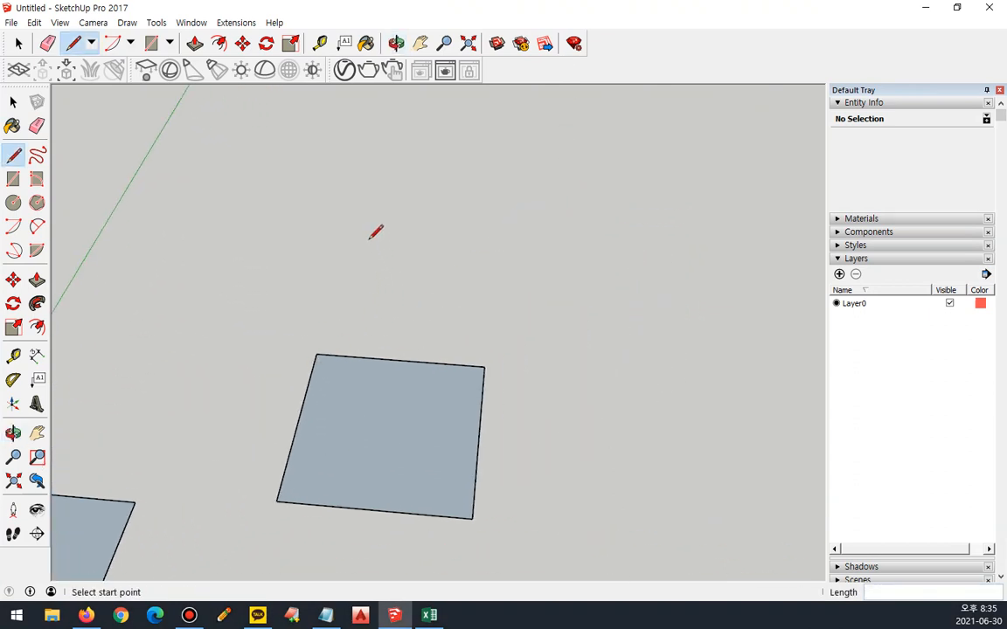
click(429, 237)
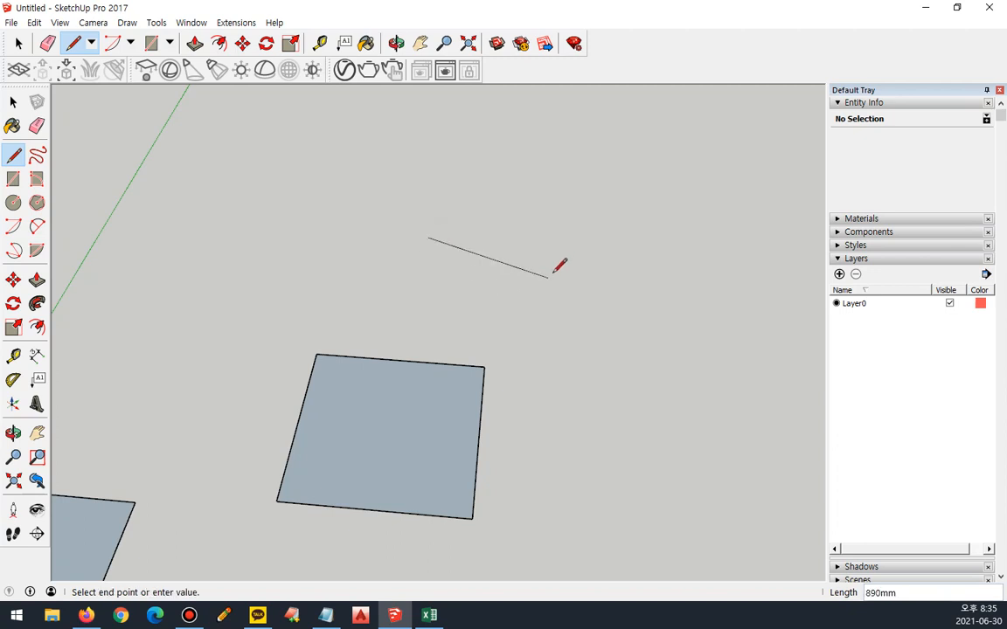
key(shift)
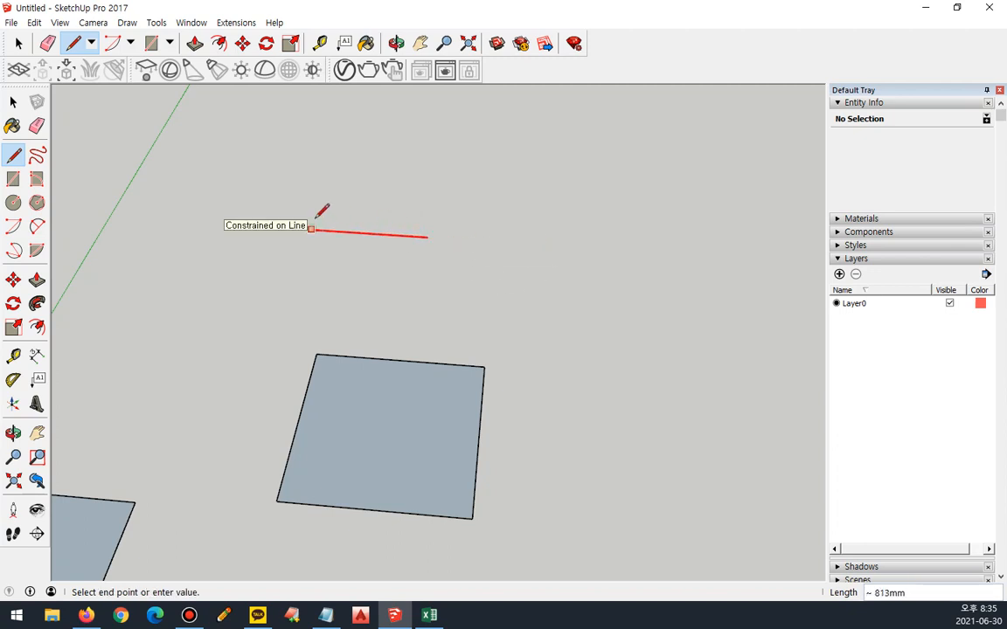
key(Up)
key(Left)
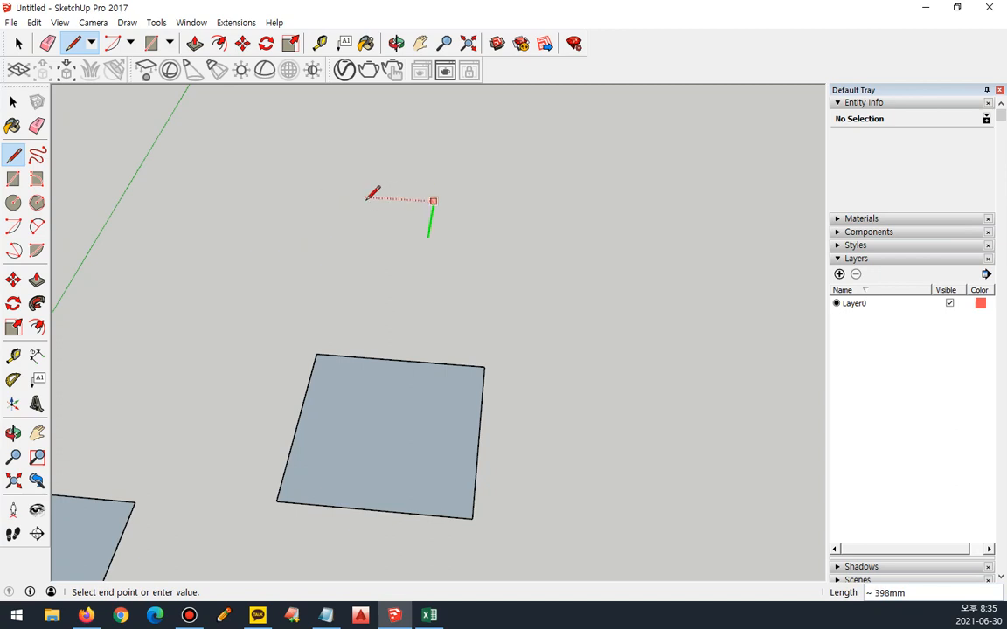
key(Right)
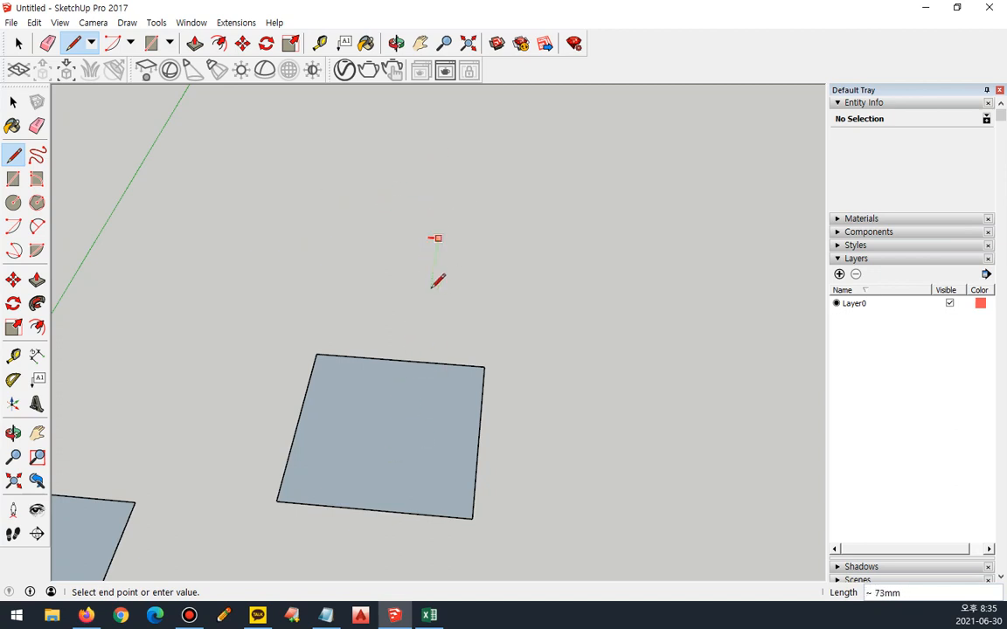
text(1000)
key(Return)
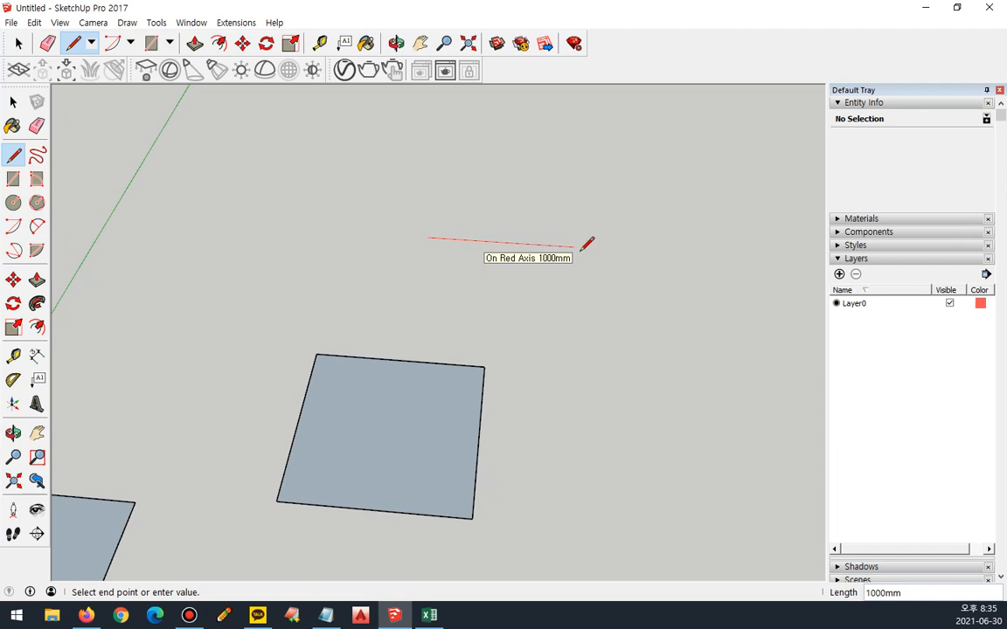
text(1000)
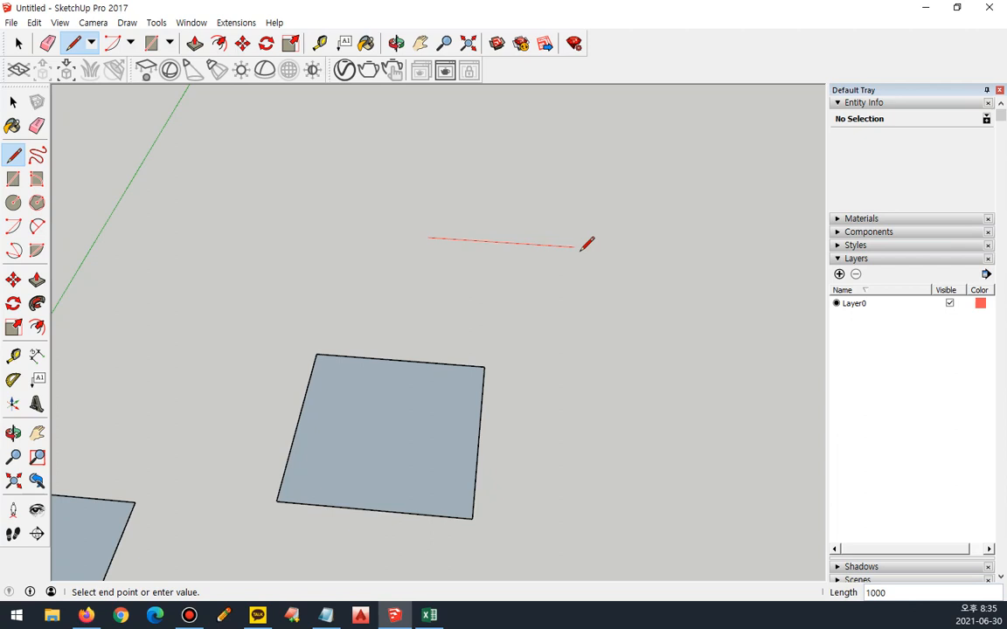
click(575, 246)
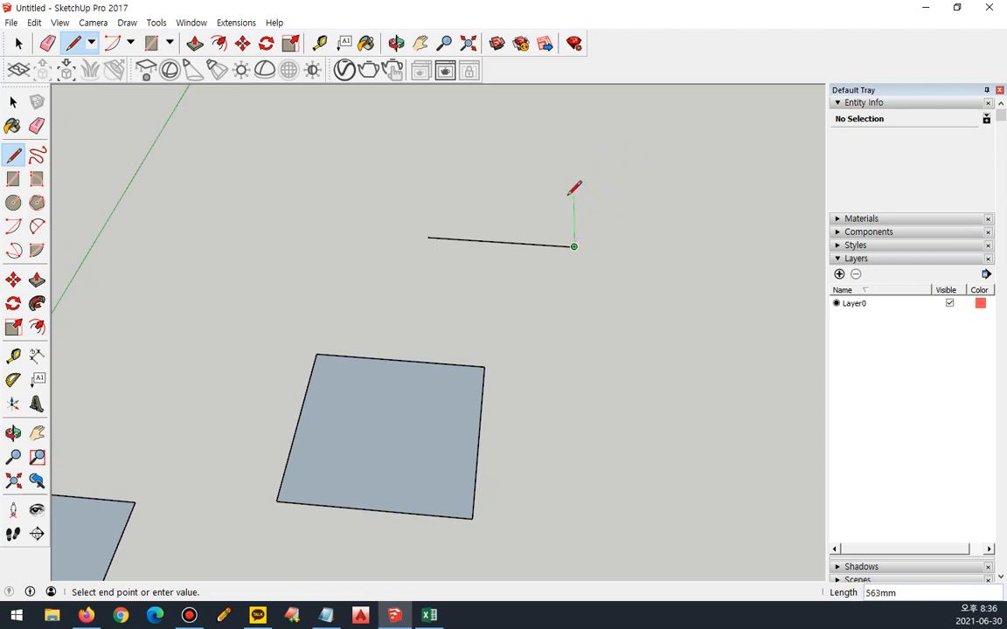
Step: Complete the third square from the end of that line with three more sides of 1000 mm each, following the green and red axes
text(1000)
key(Return)
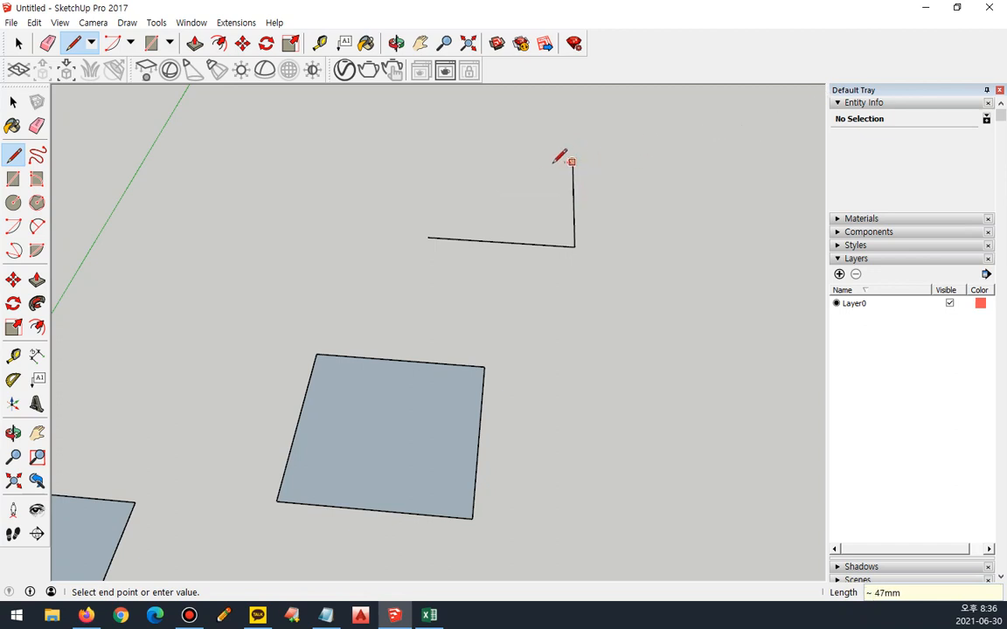
text(1000)
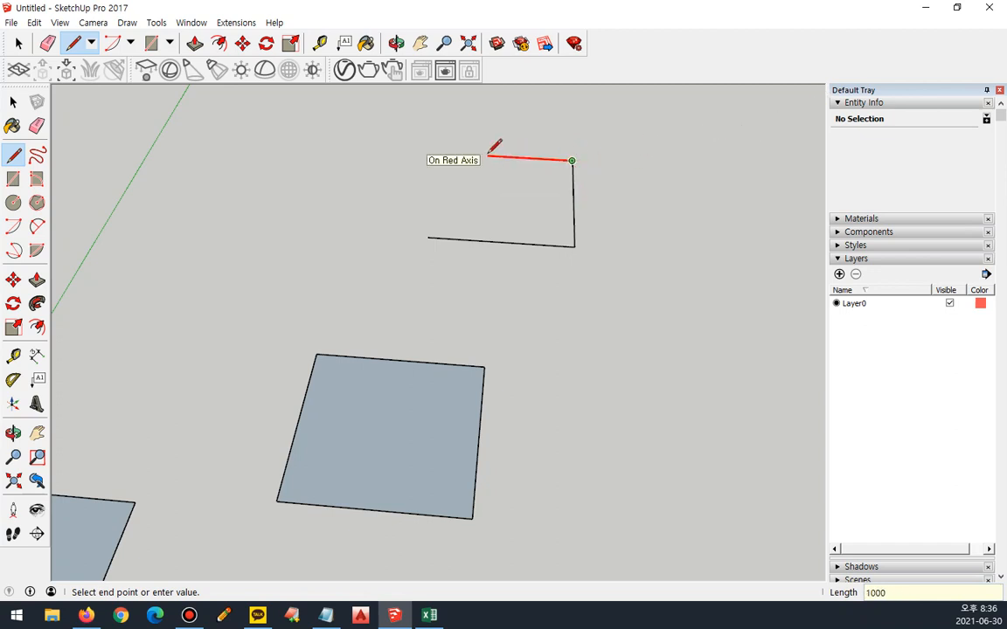
key(Return)
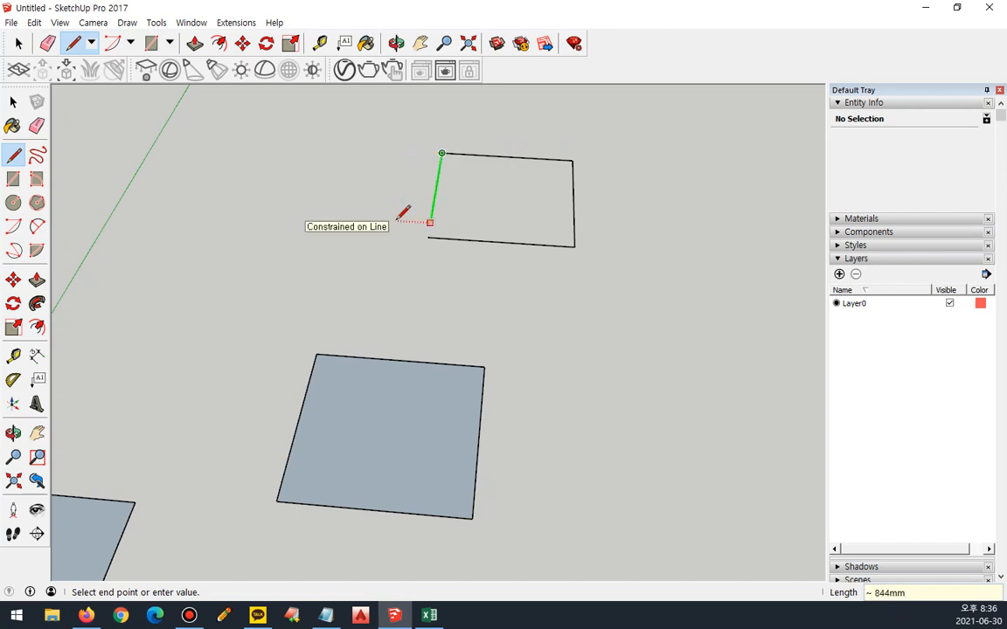
text(1000)
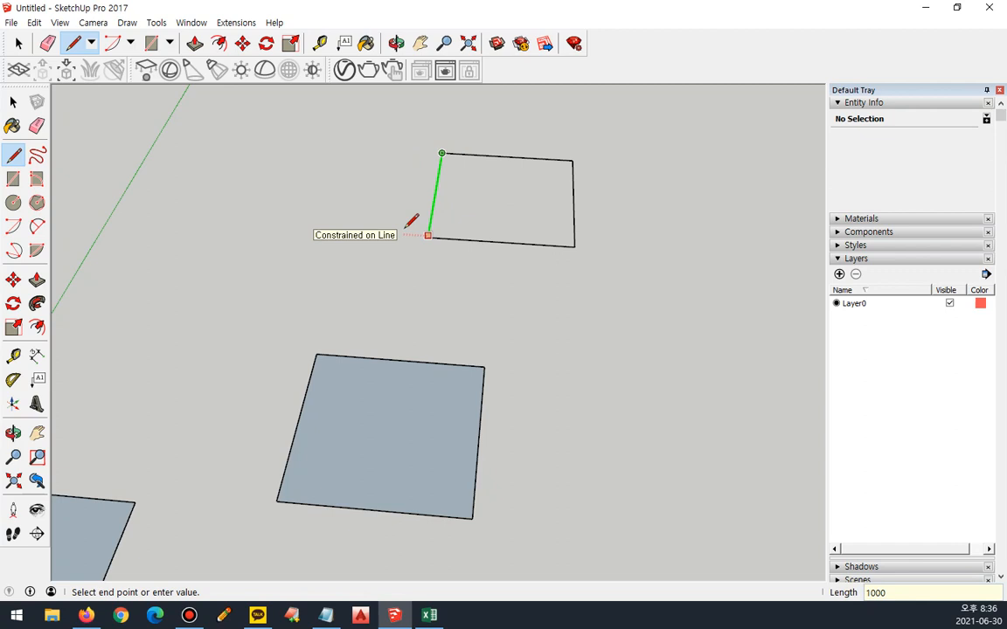
key(Return)
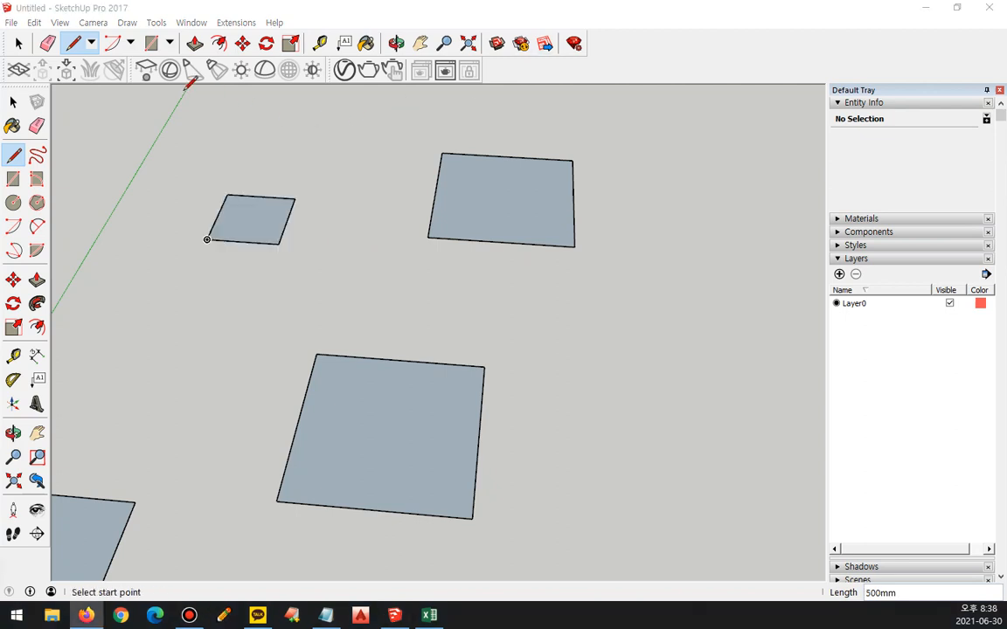
Step: Draw freehand loops around the farthest 1000 mm square and around the second square in front of it
click(127, 22)
mouse_move(146, 38)
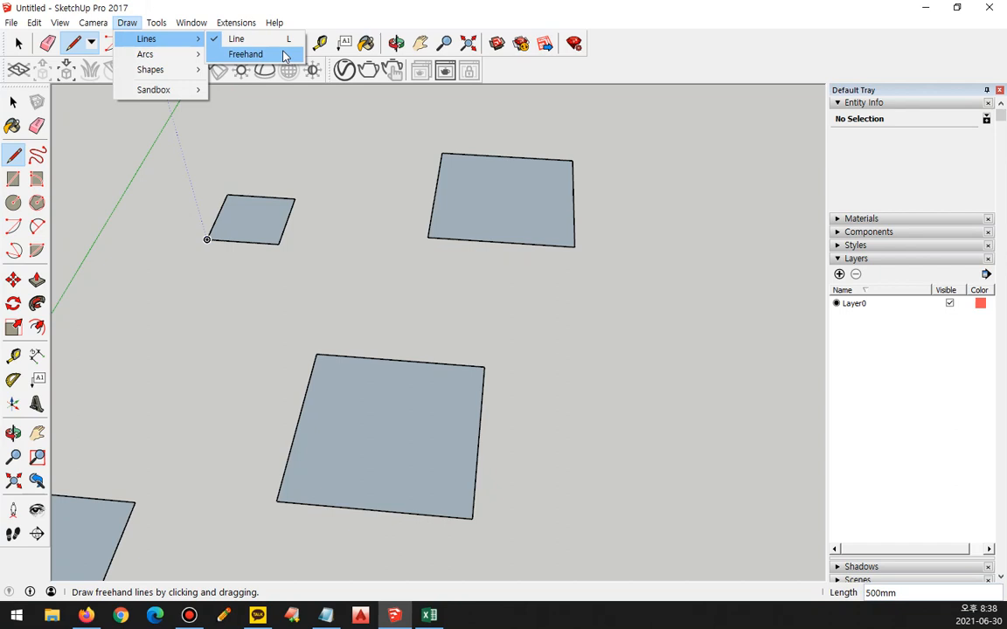
click(283, 56)
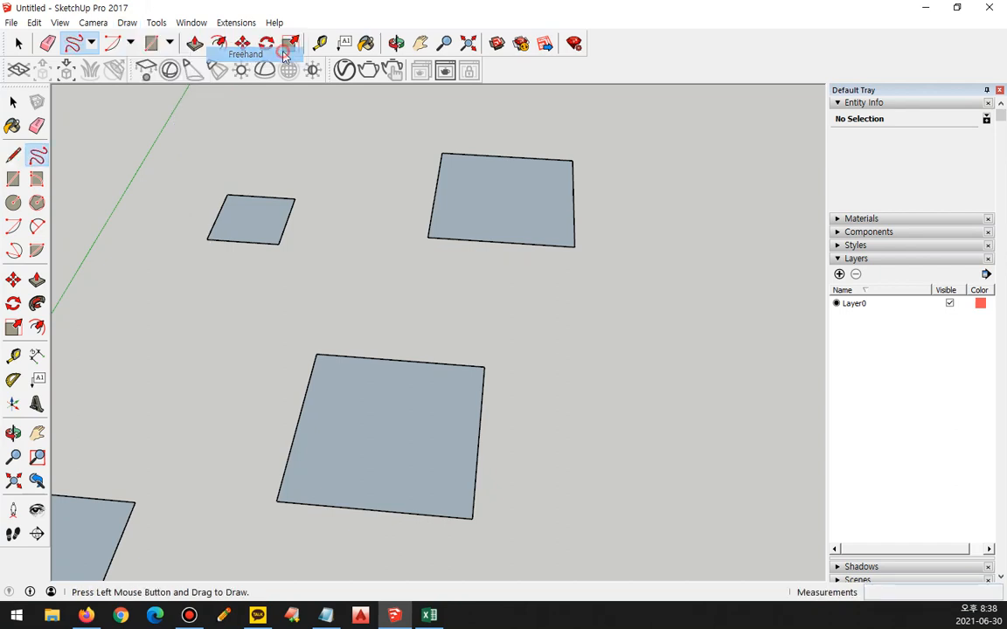
mouse_move(371, 253)
mouse_down()
mouse_move(411, 119)
mouse_move(610, 142)
mouse_move(584, 279)
mouse_move(441, 275)
mouse_move(398, 254)
mouse_move(389, 262)
mouse_up()
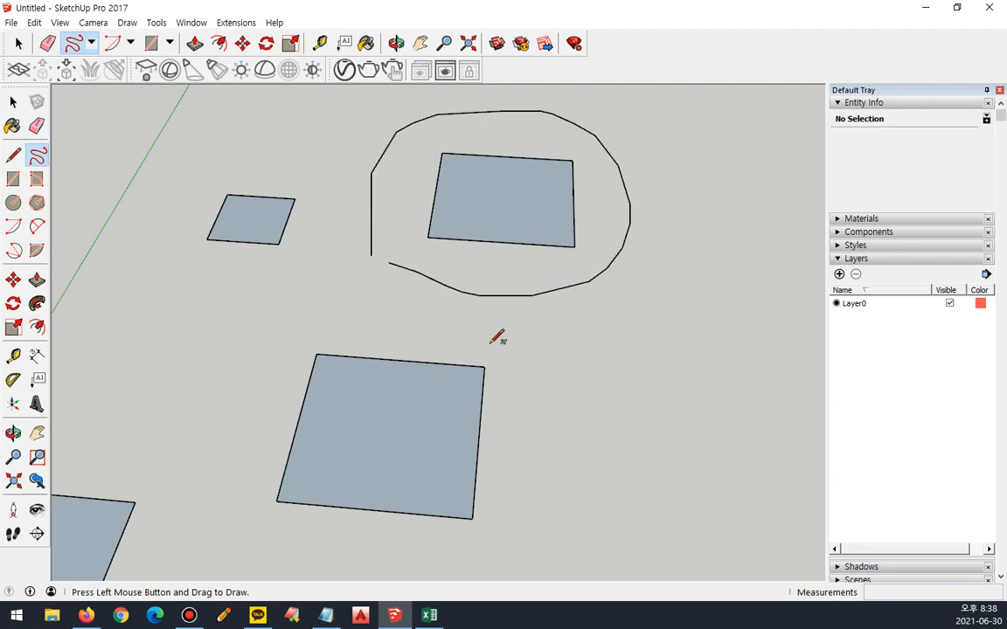
key(ctrl+z)
mouse_move(375, 264)
mouse_down()
mouse_move(380, 175)
mouse_move(685, 168)
mouse_move(523, 315)
mouse_move(384, 272)
mouse_up()
scroll(389, 275, down, 3)
mouse_move(657, 370)
middle_down()
mouse_move(533, 337)
mouse_move(362, 164)
mouse_move(647, 354)
middle_up()
mouse_move(411, 497)
mouse_down()
mouse_move(367, 459)
mouse_move(512, 316)
mouse_move(459, 487)
mouse_move(411, 497)
mouse_up()
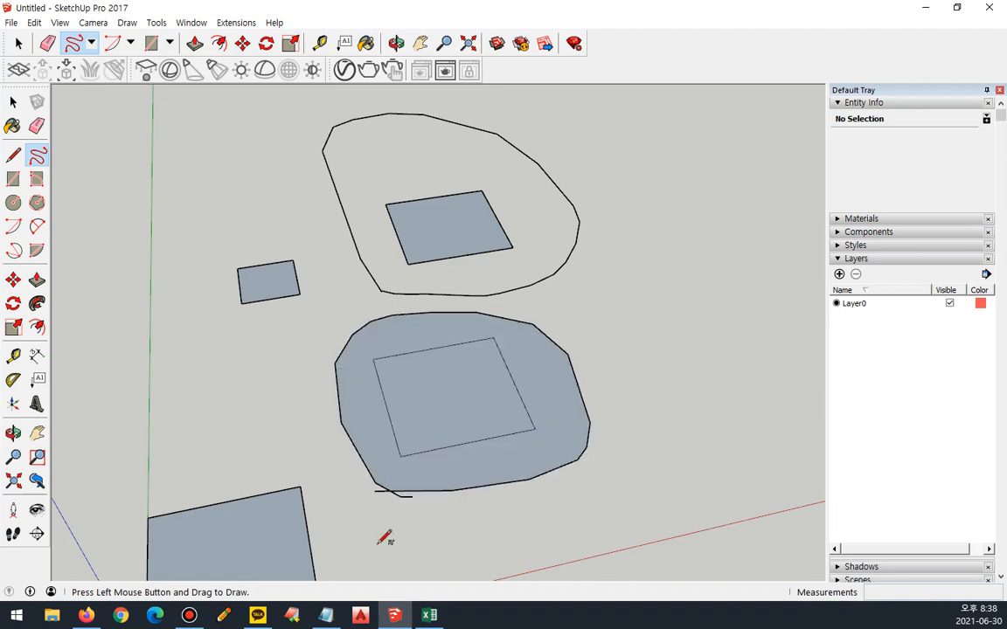
Step: Draw freehand loops around the small 500 mm square and around the square at the origin
mouse_move(429, 616)
mouse_move(289, 342)
mouse_down()
mouse_move(316, 232)
mouse_move(286, 344)
mouse_up()
mouse_move(254, 417)
middle_down()
mouse_move(276, 220)
mouse_move(257, 465)
middle_up()
mouse_move(230, 483)
mouse_down()
mouse_move(233, 240)
mouse_move(424, 426)
mouse_move(218, 464)
mouse_move(226, 481)
mouse_move(349, 457)
mouse_up()
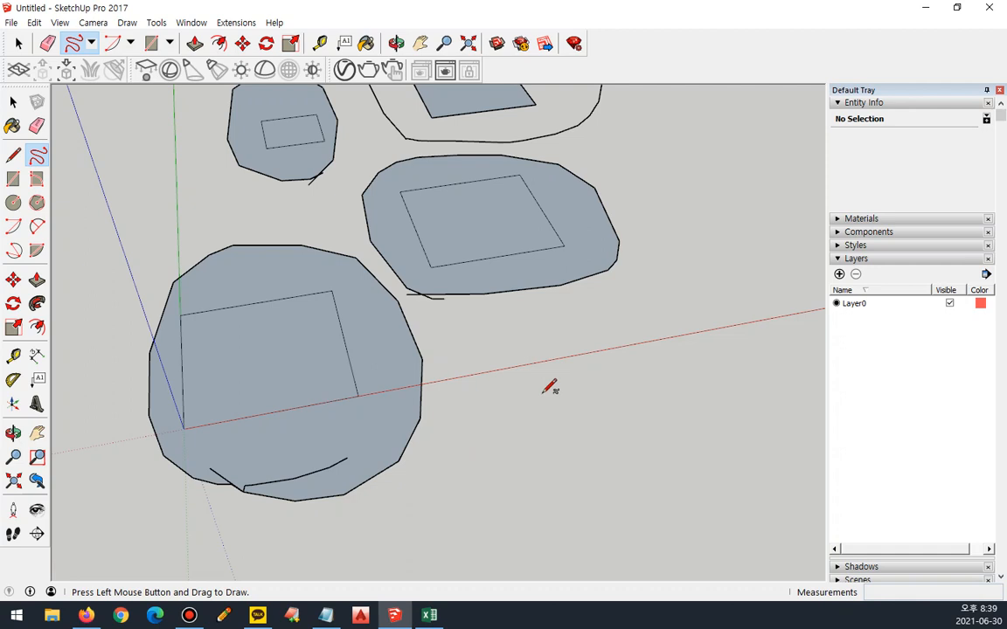
Step: Draw a wavy closed freehand shape across the red axis and two open three-sided freehand outlines in the empty areas
mouse_move(407, 464)
mouse_down()
mouse_move(673, 418)
mouse_move(638, 319)
mouse_move(475, 316)
mouse_move(466, 455)
mouse_up()
scroll(452, 523, down, 3)
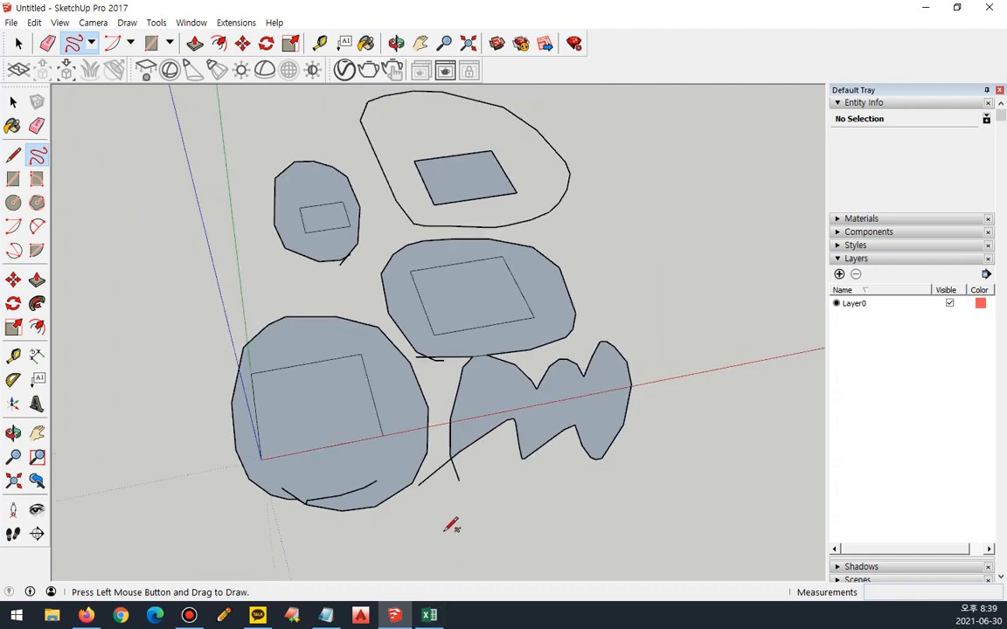
middle_drag(531, 332, 488, 385)
mouse_move(616, 187)
mouse_down()
mouse_move(614, 303)
mouse_move(729, 260)
mouse_move(730, 211)
mouse_up()
mouse_move(303, 260)
mouse_down()
mouse_move(202, 271)
mouse_move(198, 196)
mouse_move(253, 196)
mouse_up()
Step: Select all geometry in the model and delete it
key(space)
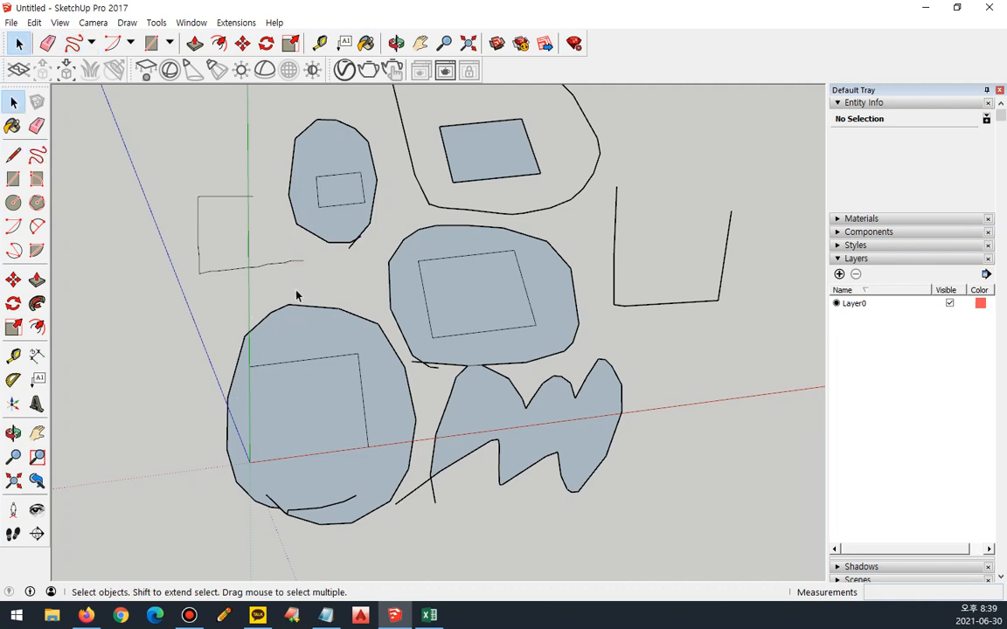
key(ctrl+a)
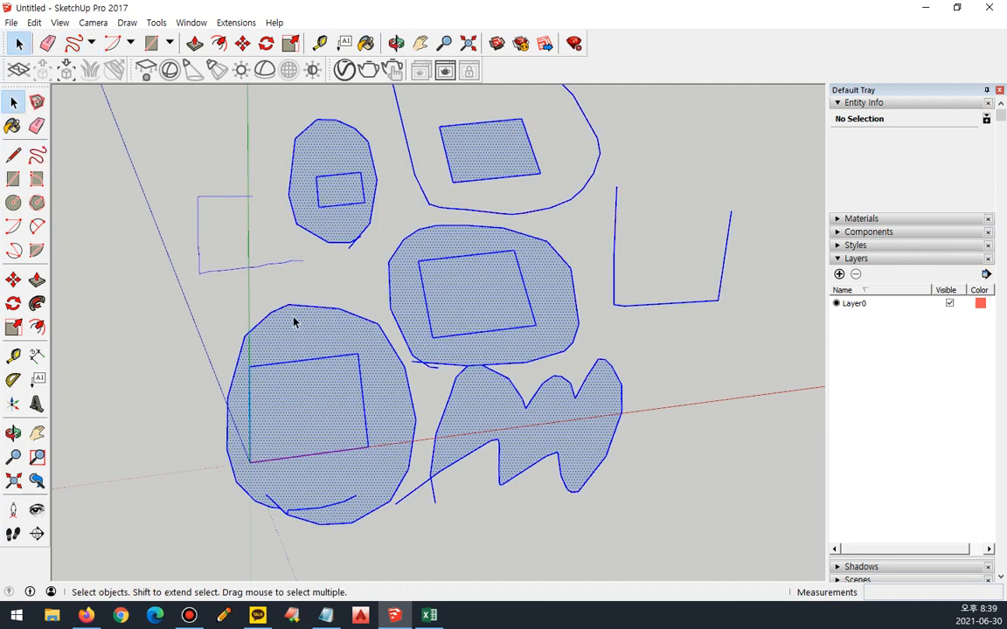
key(Delete)
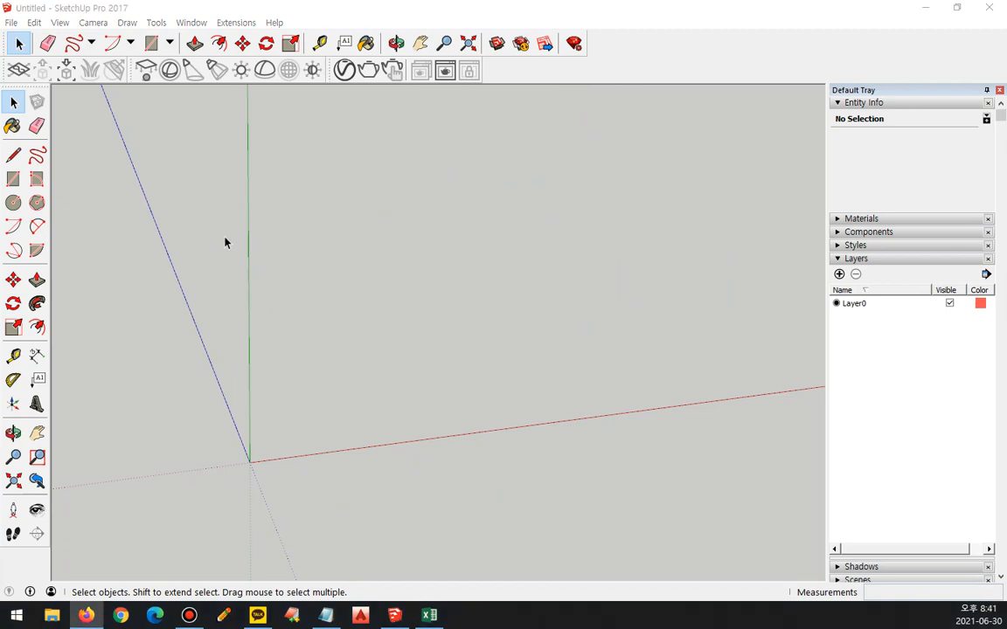
Step: Draw a 180-degree arc with the centre-based Arc tool, with a radius of about 1145 mm along the red axis
click(131, 44)
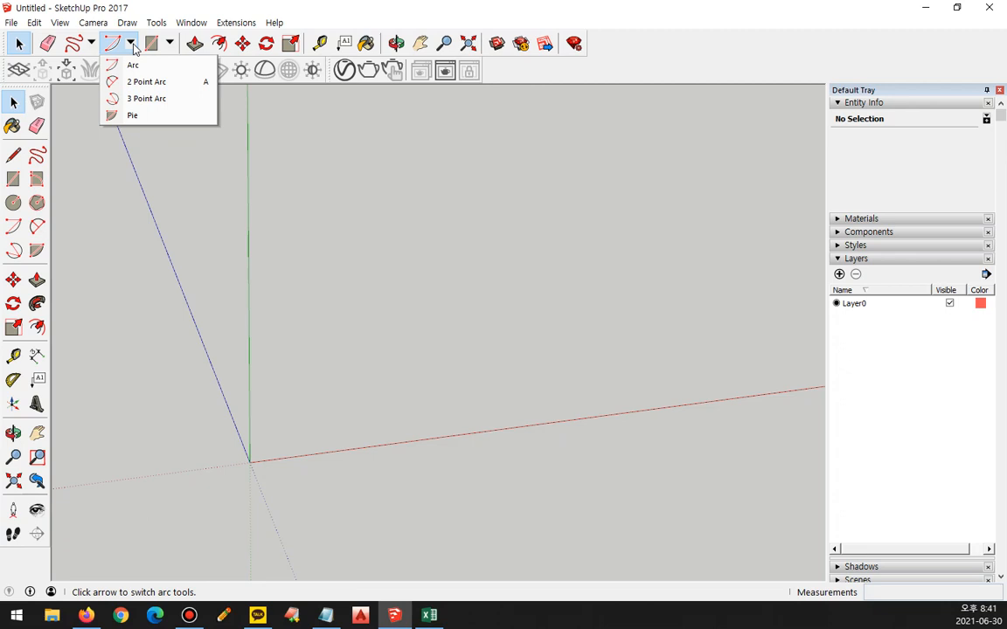
click(140, 65)
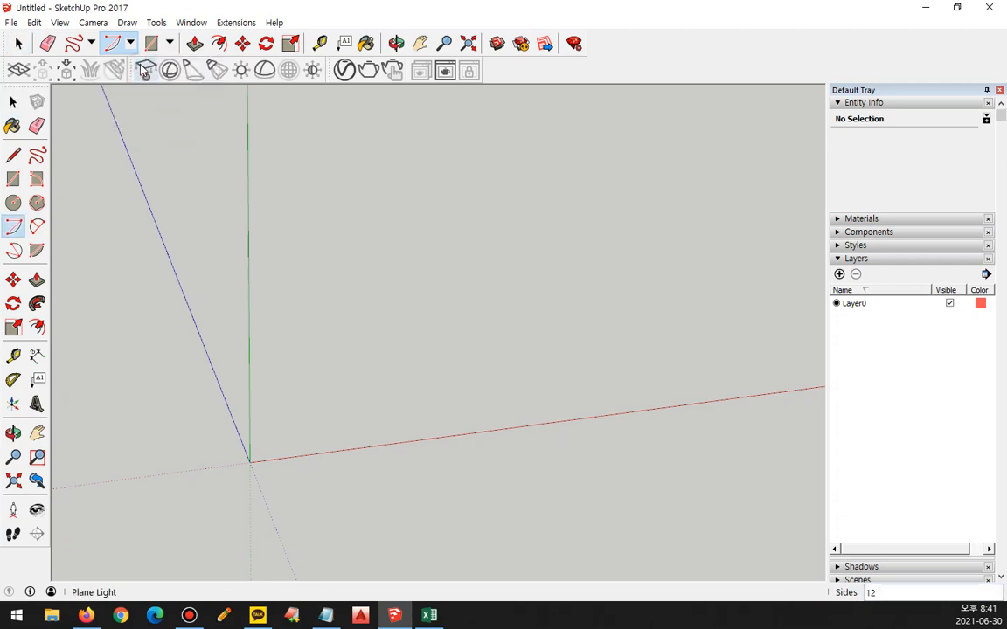
click(346, 278)
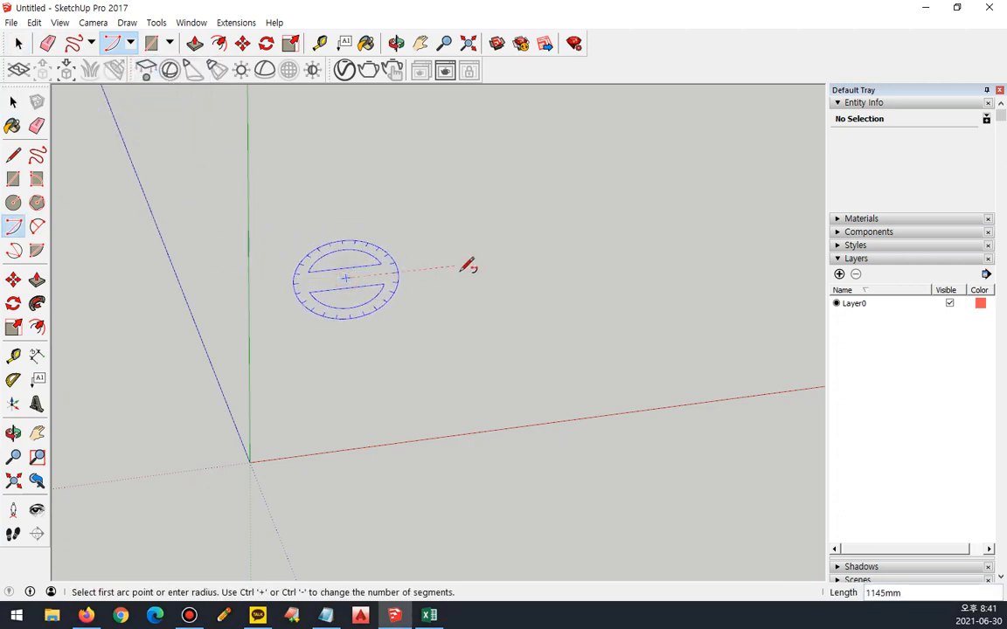
click(457, 264)
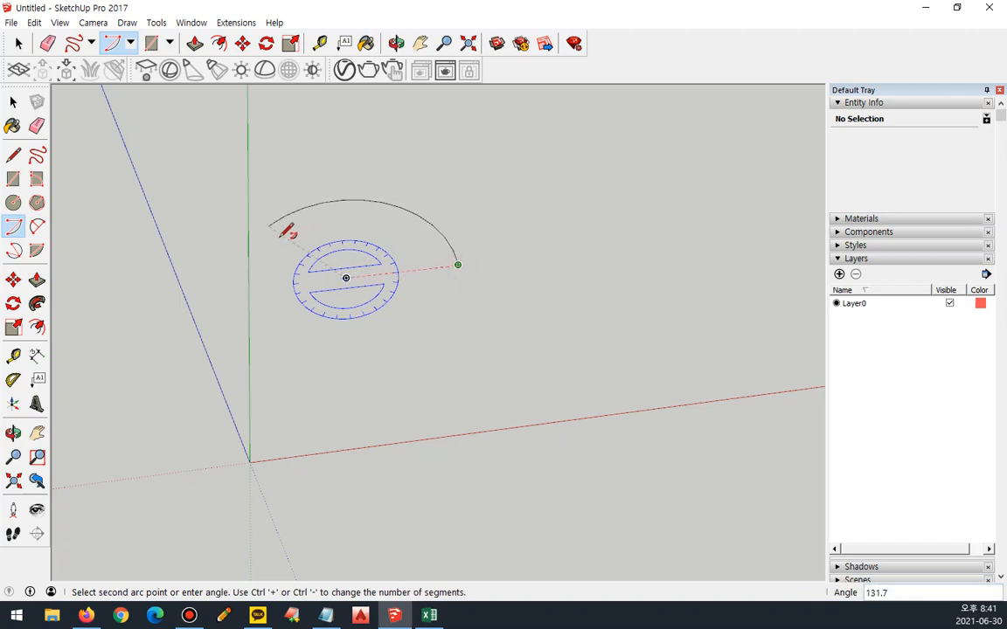
click(281, 280)
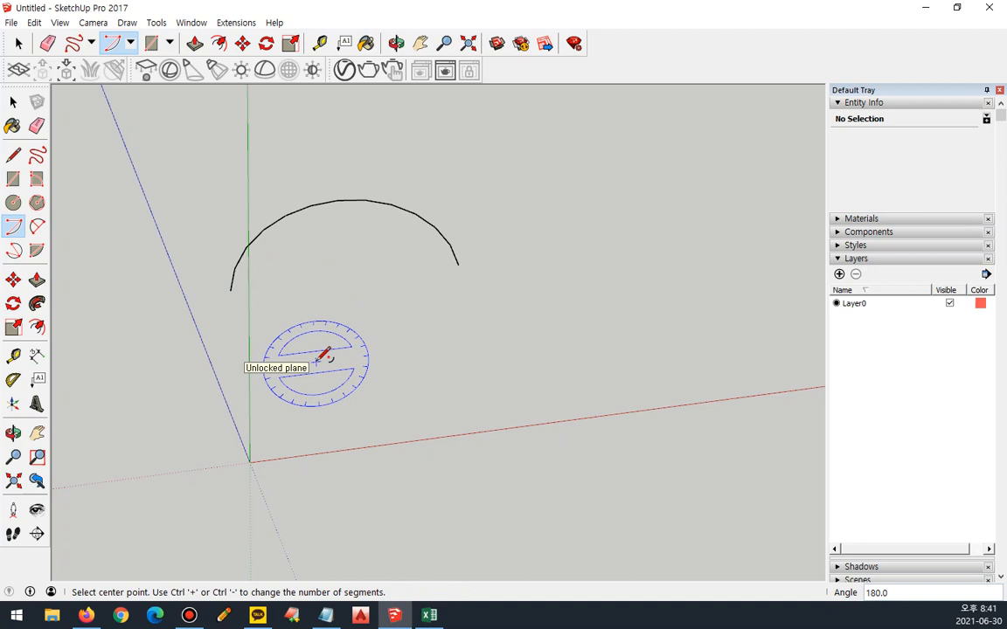
Step: Draw a smaller centre-based arc in the empty area beside the first arc, with its starting radius along the red axis
shift+middle_drag(481, 214, 325, 337)
click(396, 298)
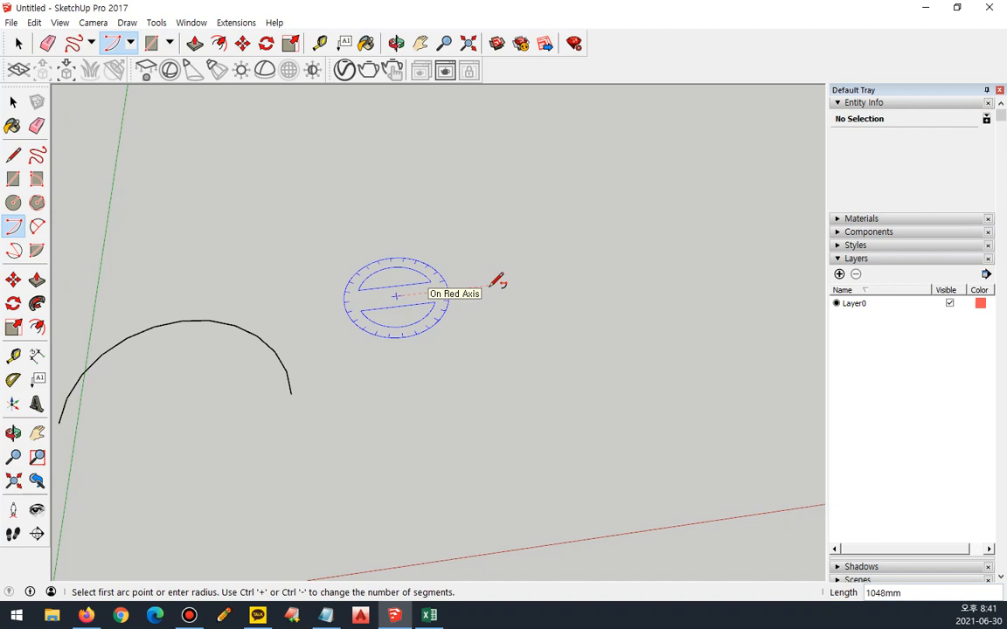
key(Return)
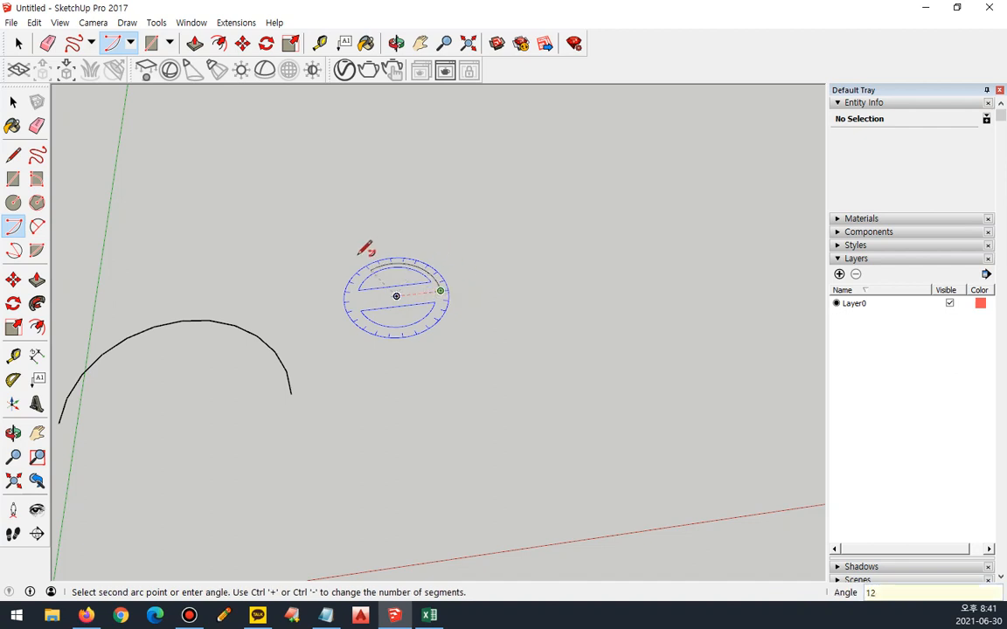
click(359, 255)
scroll(341, 267, up, 3)
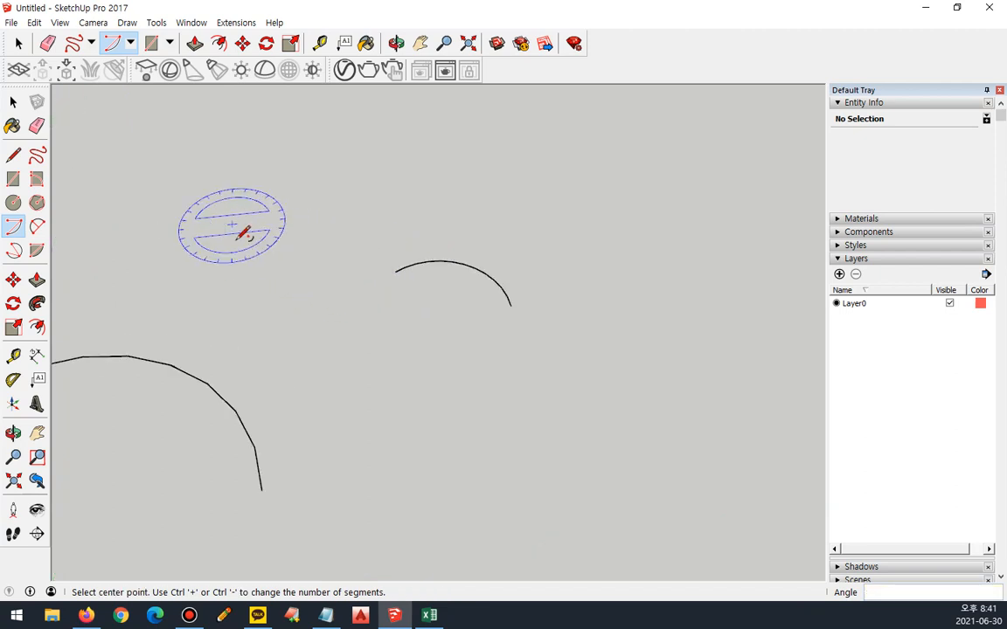
Step: Draw a 180-degree arc with a 500 mm radius on the plane locked to the red axis, starting along the green axis
mouse_move(194, 271)
mouse_down()
mouse_move(243, 186)
mouse_move(286, 254)
mouse_move(194, 273)
mouse_move(182, 186)
mouse_move(288, 259)
mouse_move(190, 293)
mouse_up()
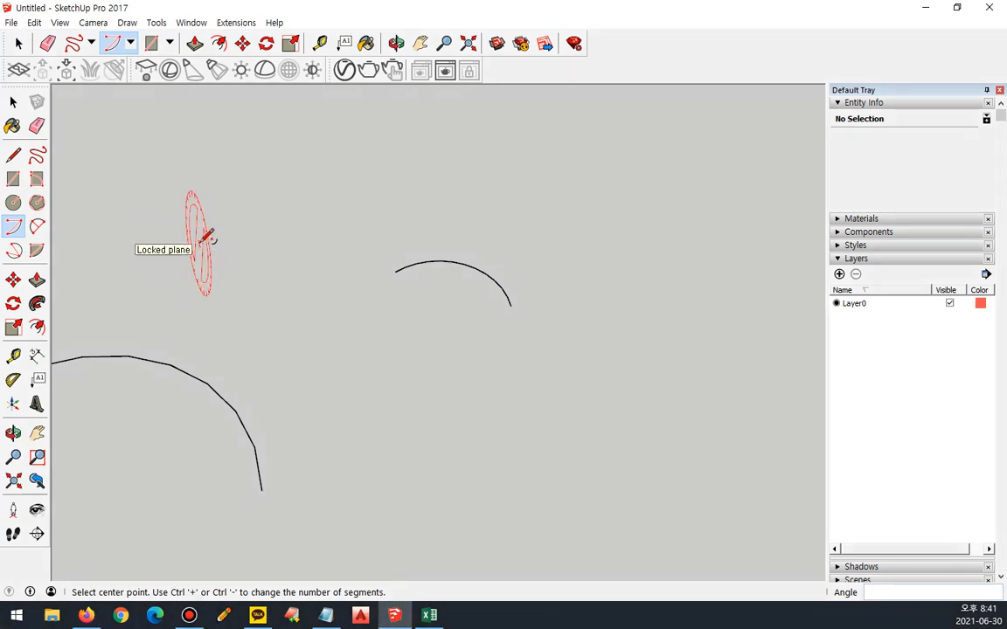
mouse_move(324, 271)
middle_down()
mouse_move(142, 285)
mouse_move(175, 245)
middle_up()
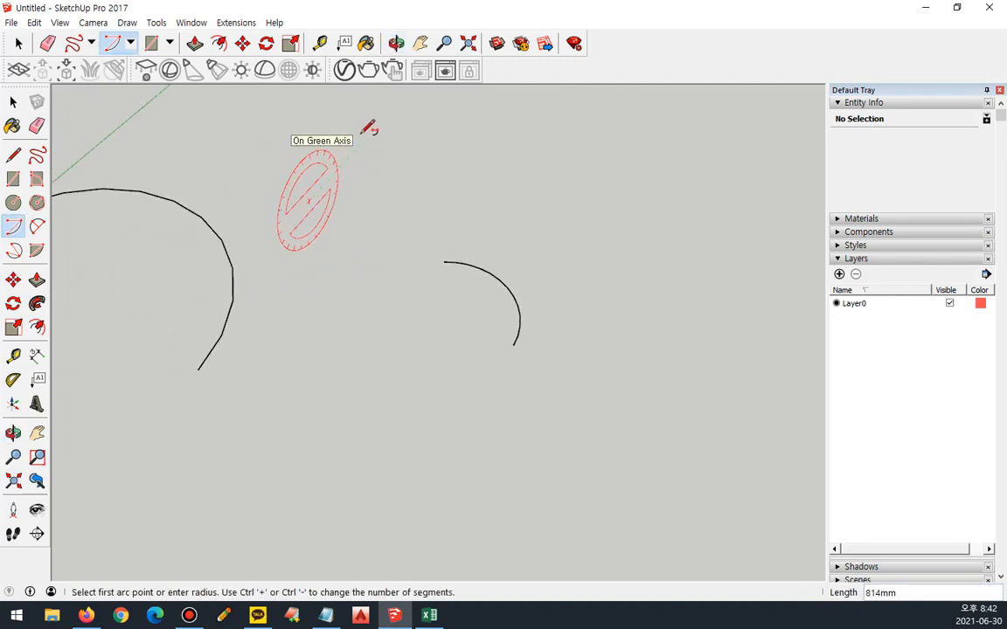
text(500)
key(Return)
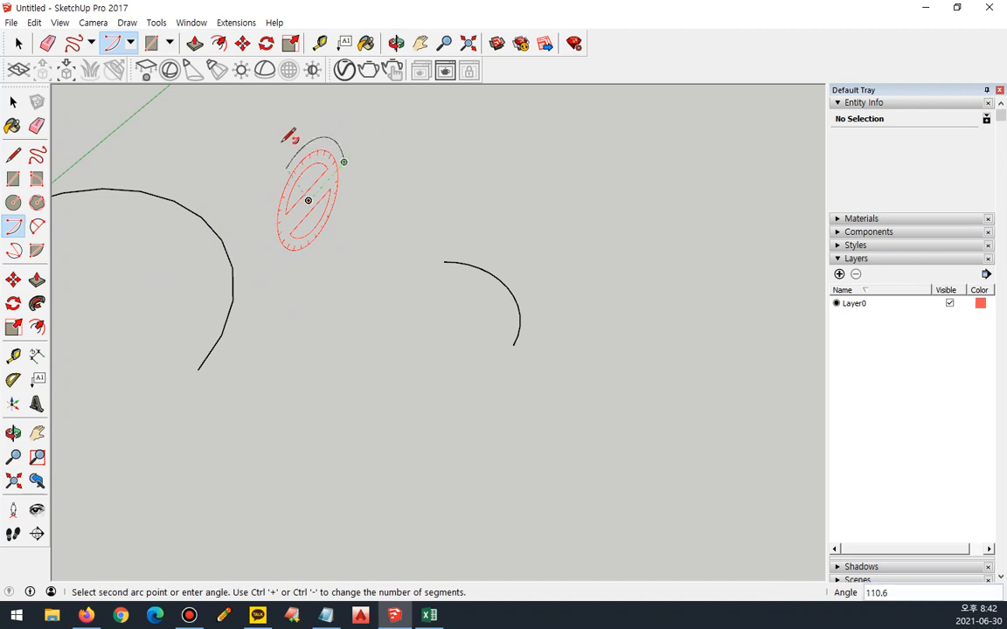
text(180)
key(Return)
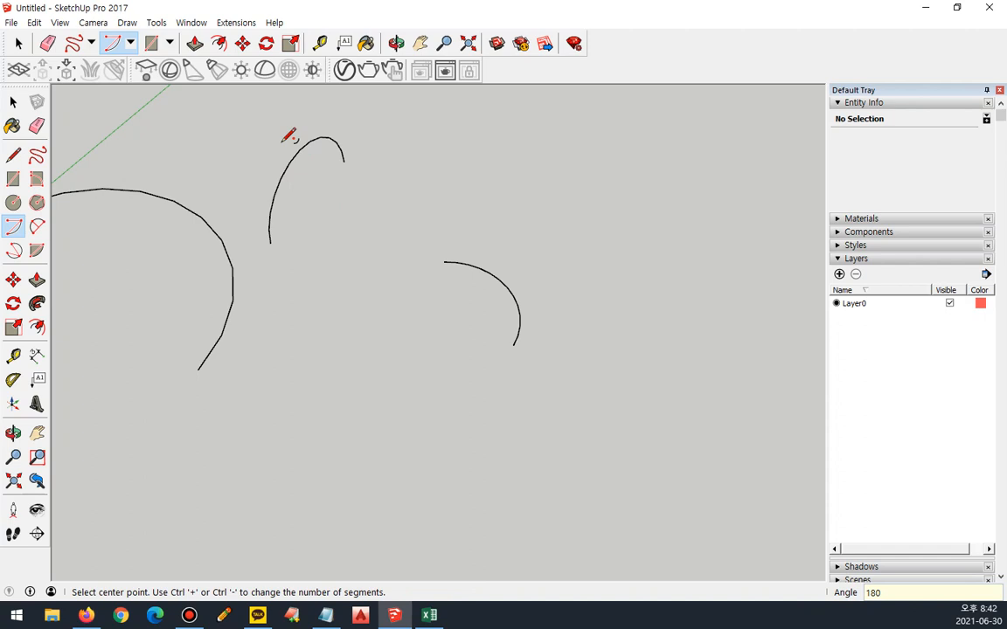
Step: Draw a 45-degree arc on the plane locked to the green axis, with its starting radius along the red axis
middle_drag(371, 259, 443, 218)
scroll(239, 436, down, 3)
scroll(374, 360, up, 1)
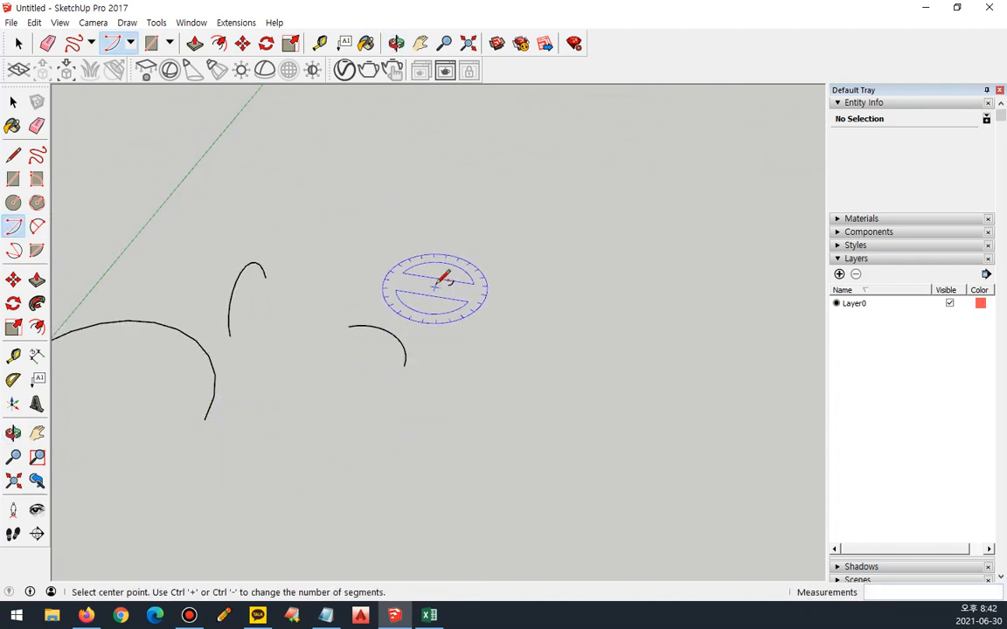
key(Right)
key(Left)
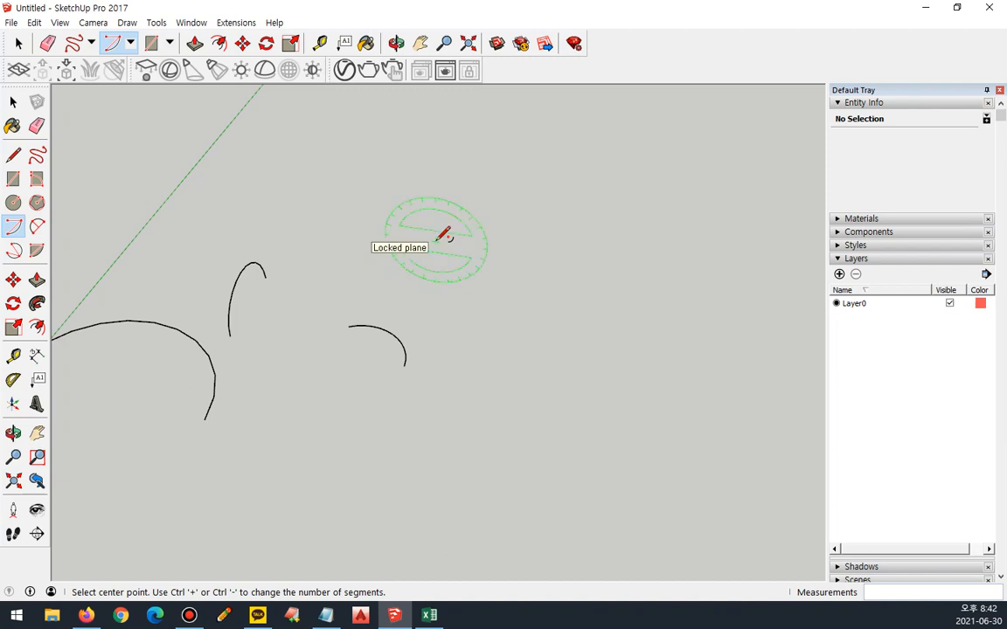
click(435, 248)
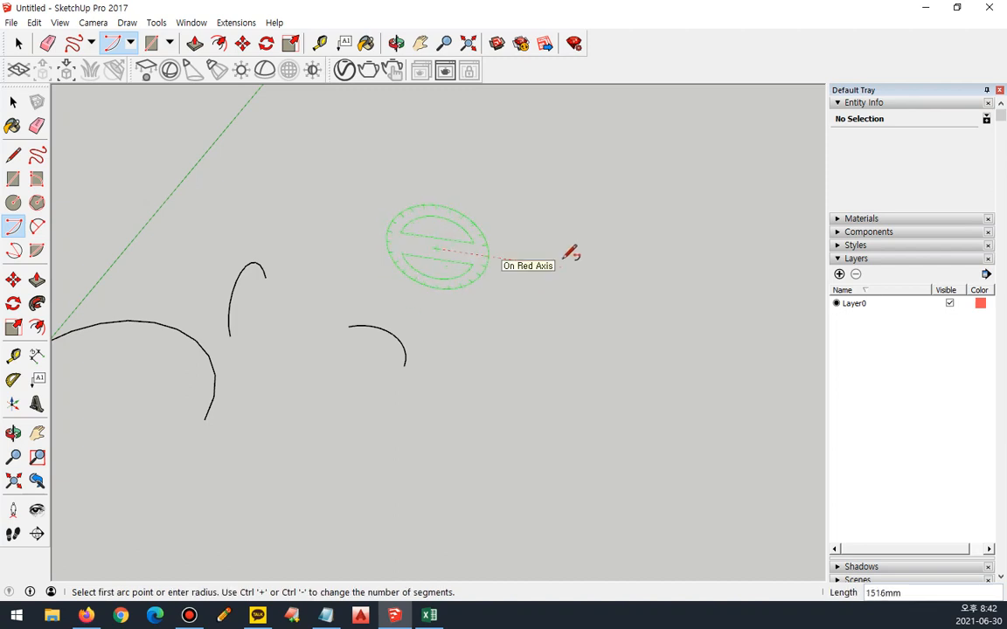
key(Return)
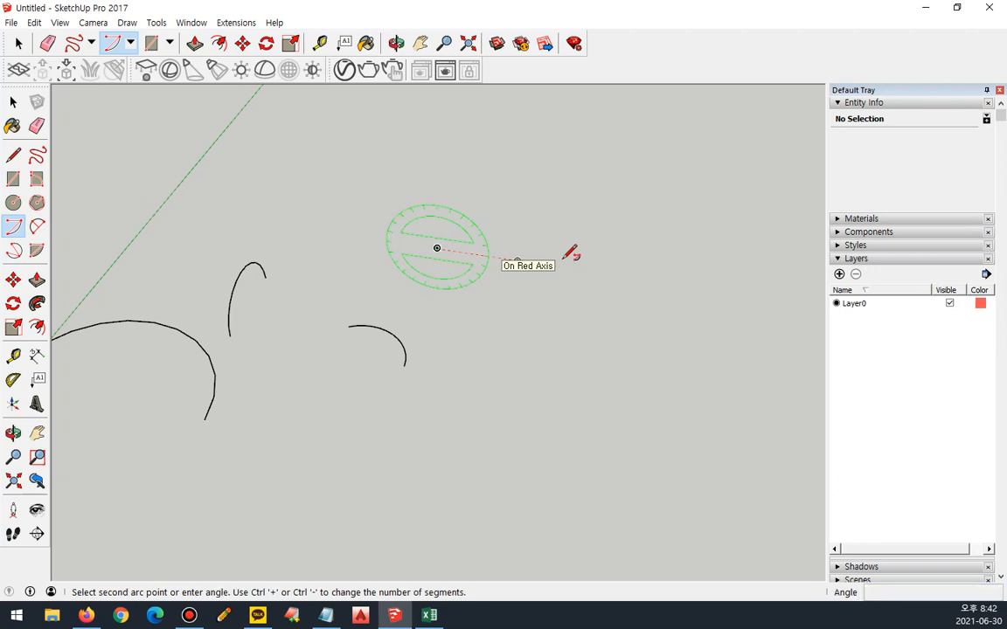
text(45)
key(Return)
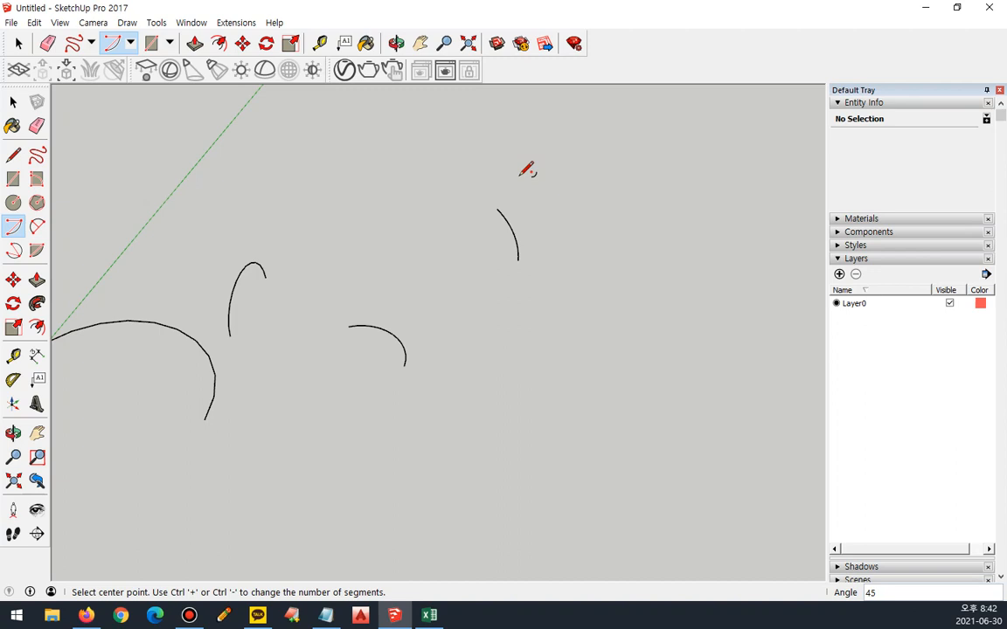
Step: Draw two flat arcs freely among the existing ones, sweeping about 122.5 and 113 degrees from the red axis direction
click(347, 224)
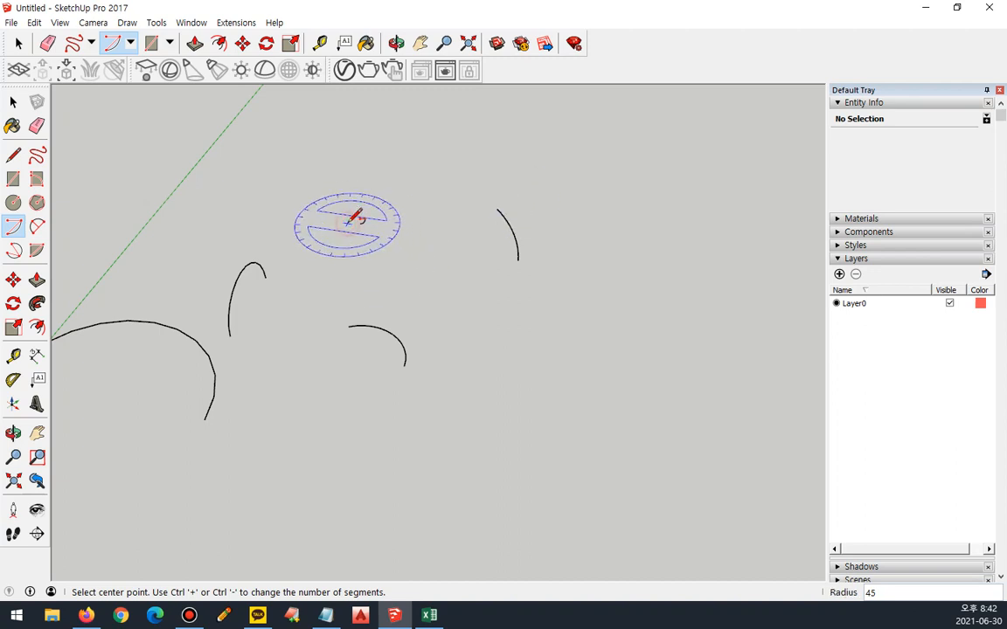
click(456, 238)
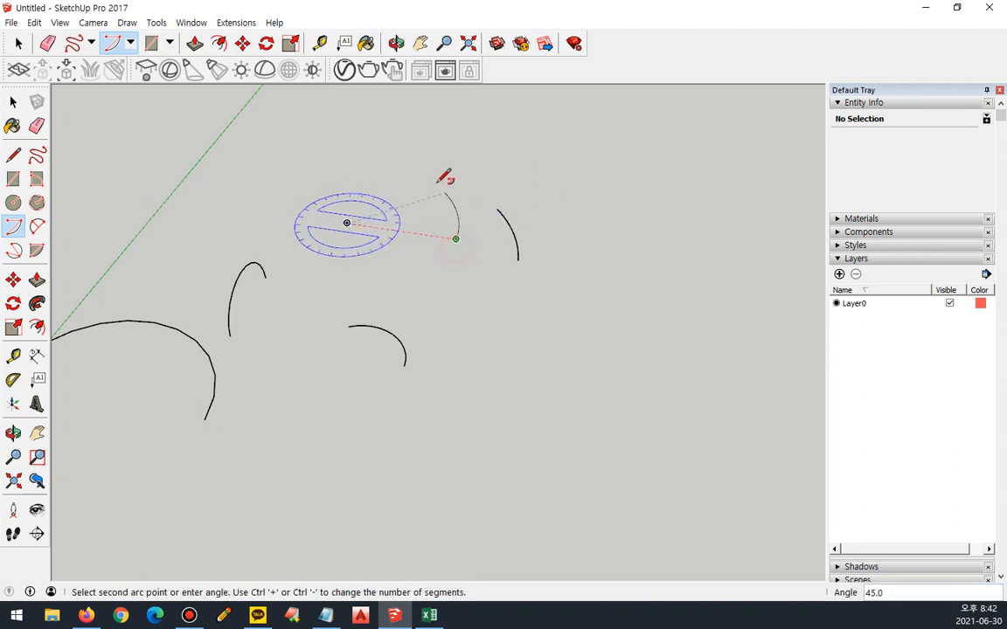
click(313, 137)
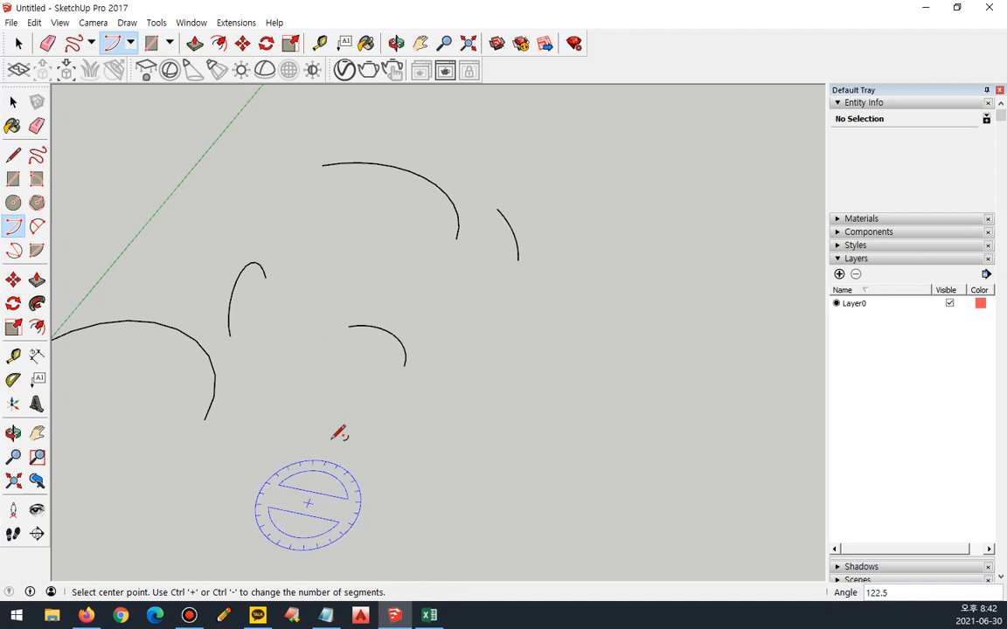
click(501, 396)
click(617, 417)
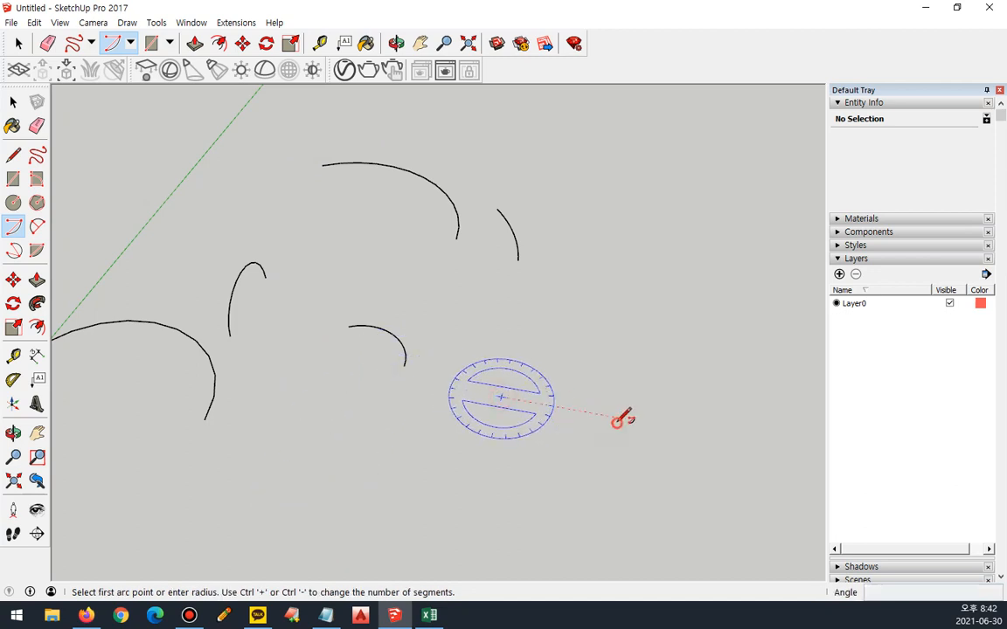
click(479, 289)
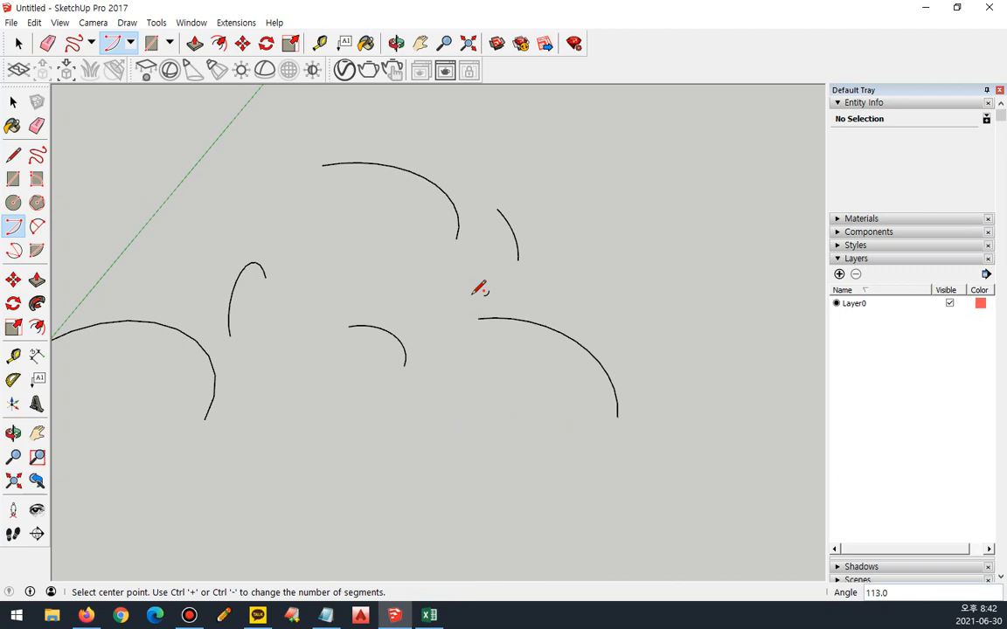
Step: Select all the drawn arcs and delete them
key(space)
drag(593, 140, 69, 463)
key(Delete)
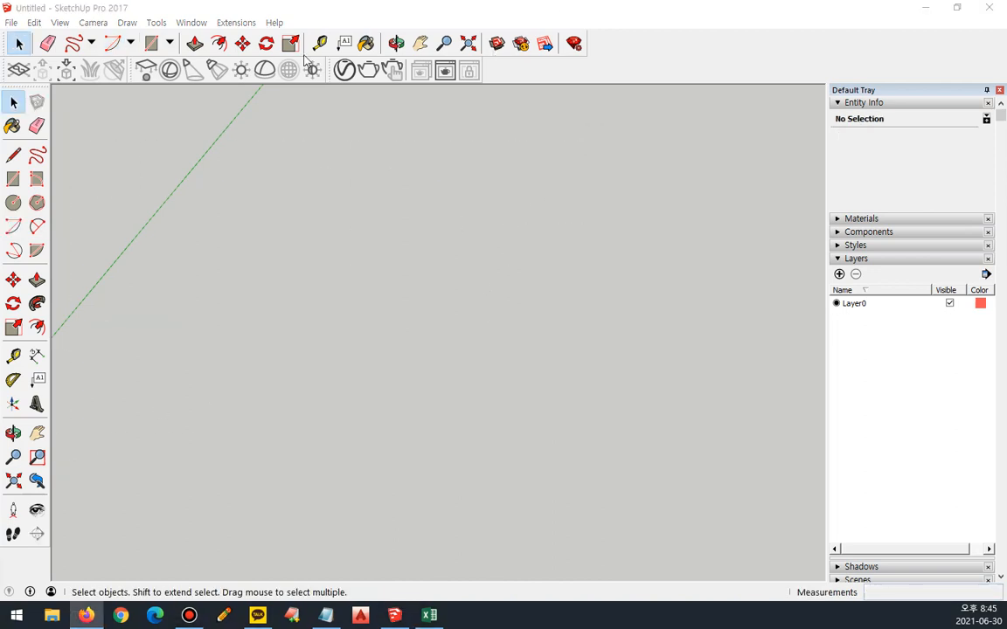
Step: Draw an arc with the 2 Point Arc tool in the empty area, with a bulge of about 860 mm
click(129, 43)
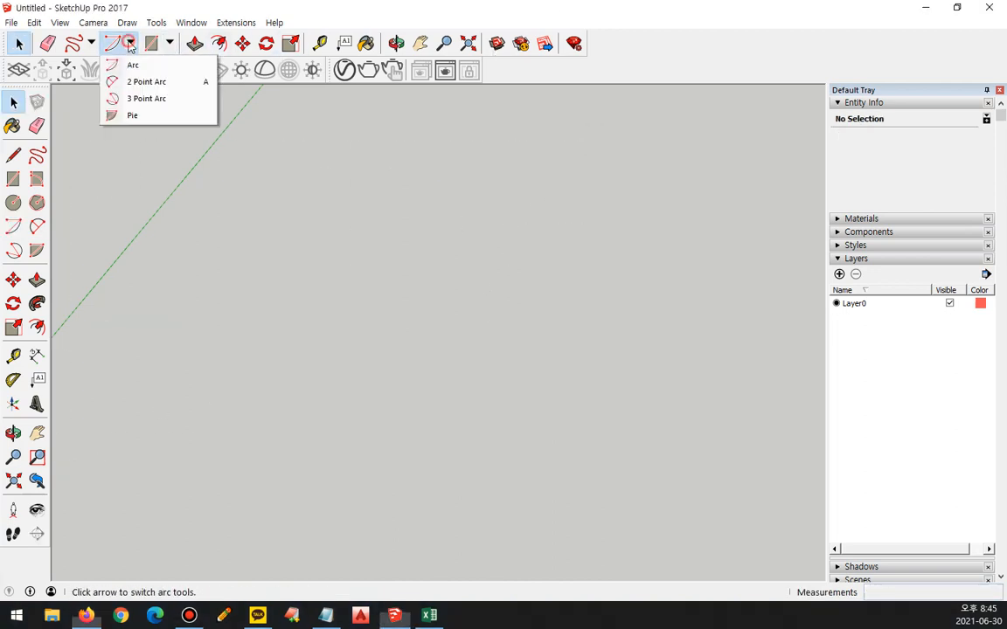
click(161, 82)
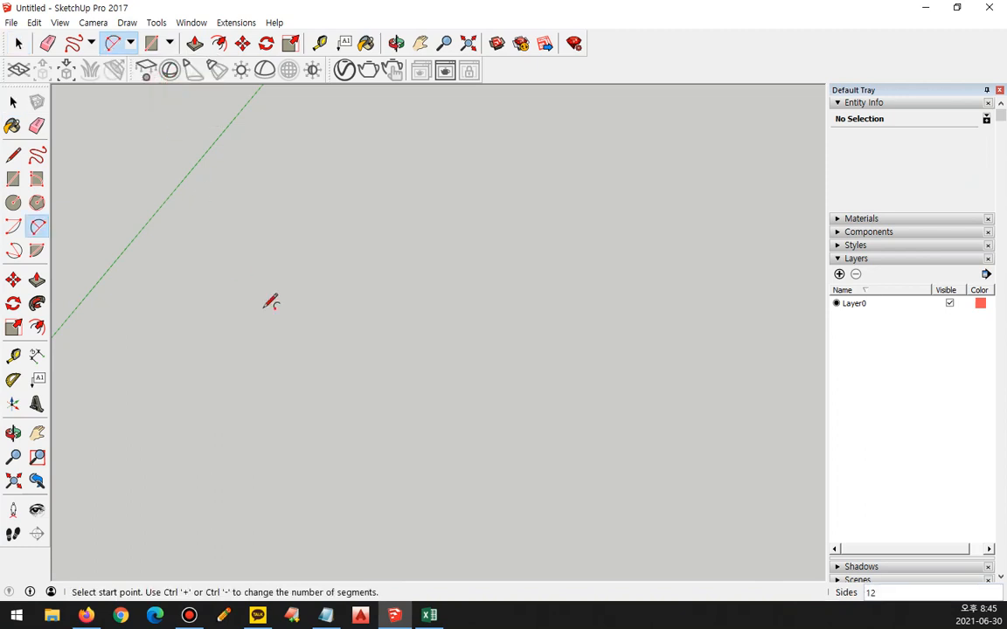
click(418, 368)
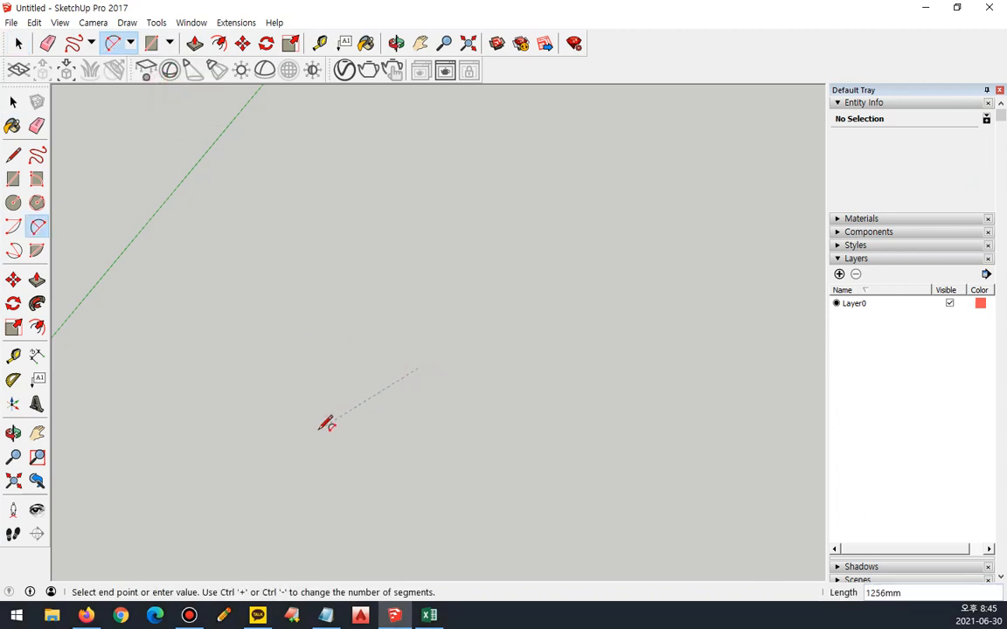
click(265, 340)
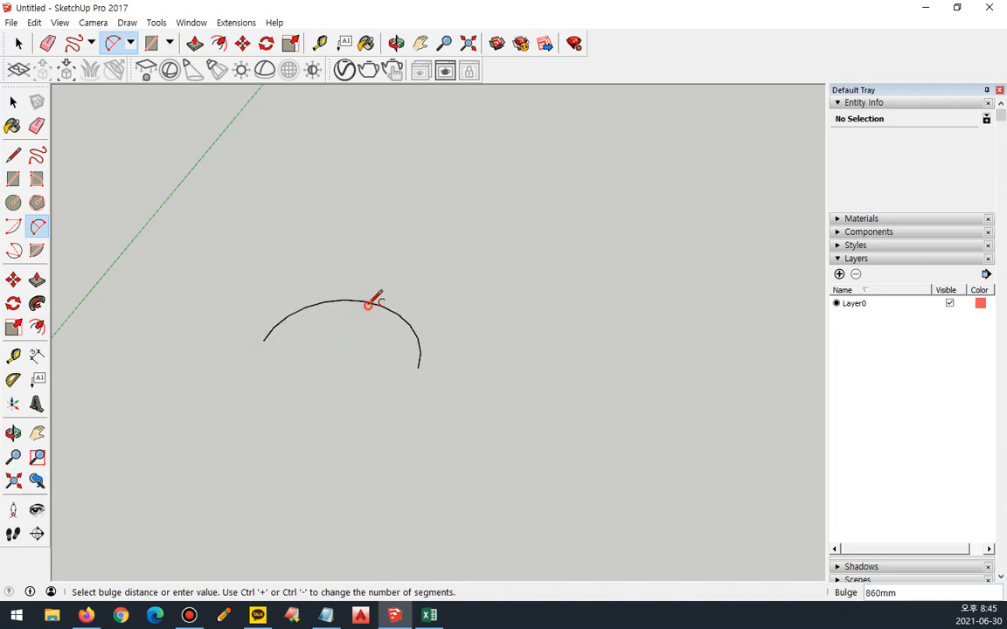
click(374, 300)
Step: Draw two more 2 Point Arcs, one along the red axis direction bulging about 1385 mm toward the first arc and one below it
click(591, 241)
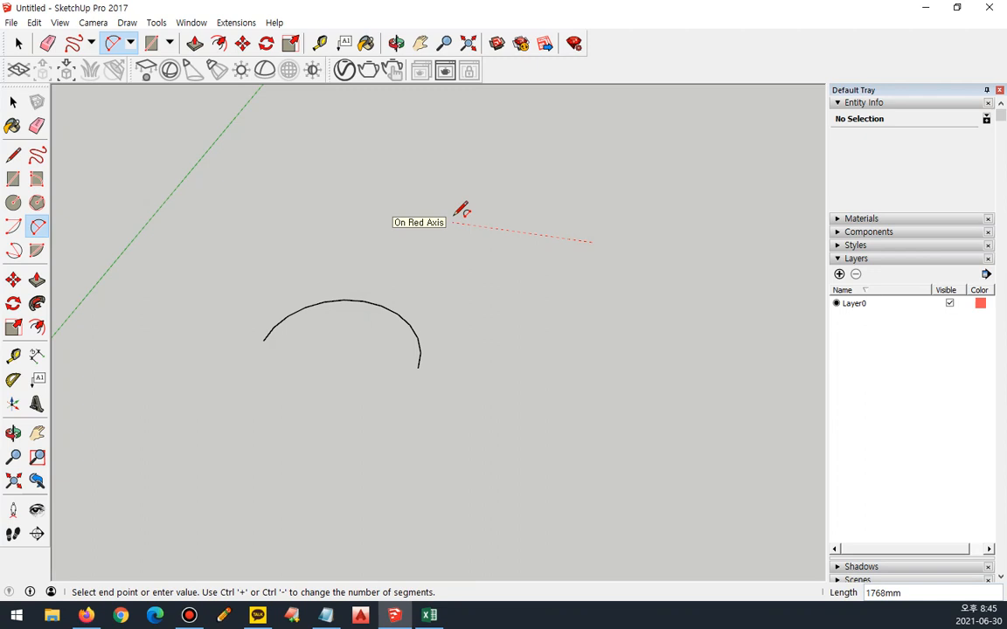
click(401, 214)
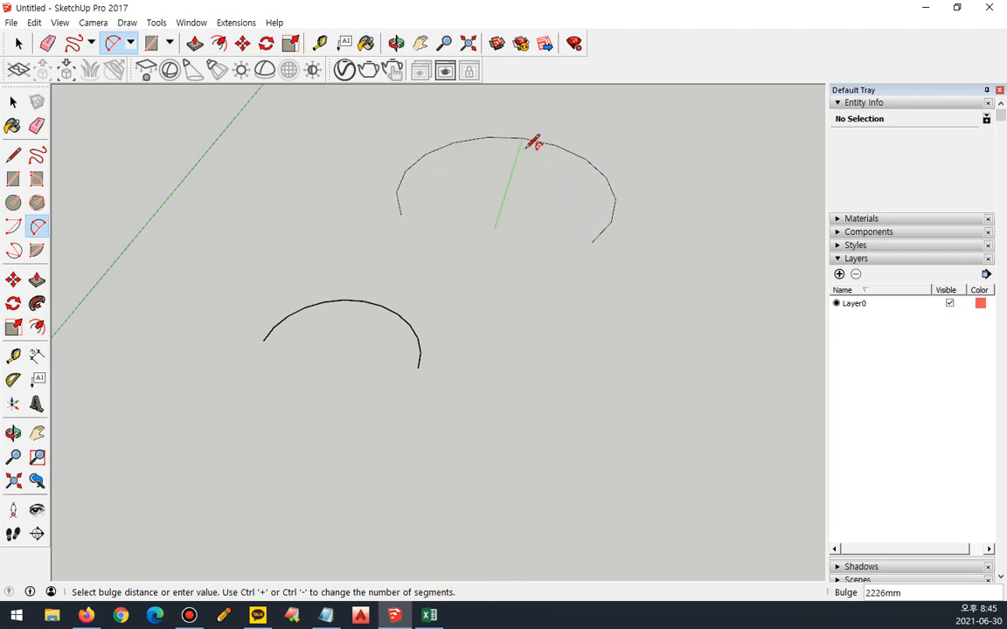
click(478, 298)
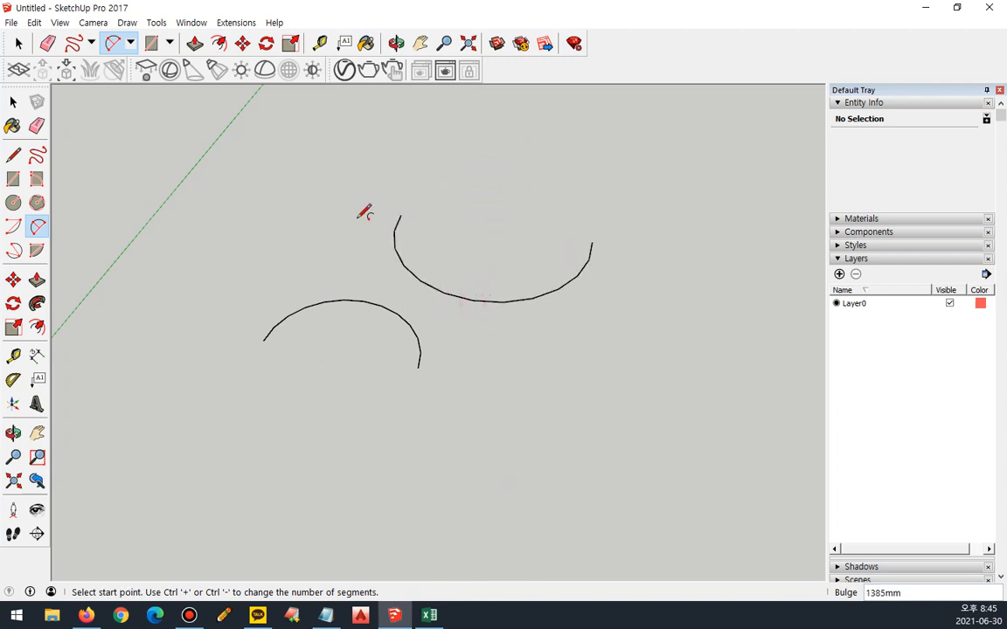
click(516, 450)
click(386, 429)
click(476, 405)
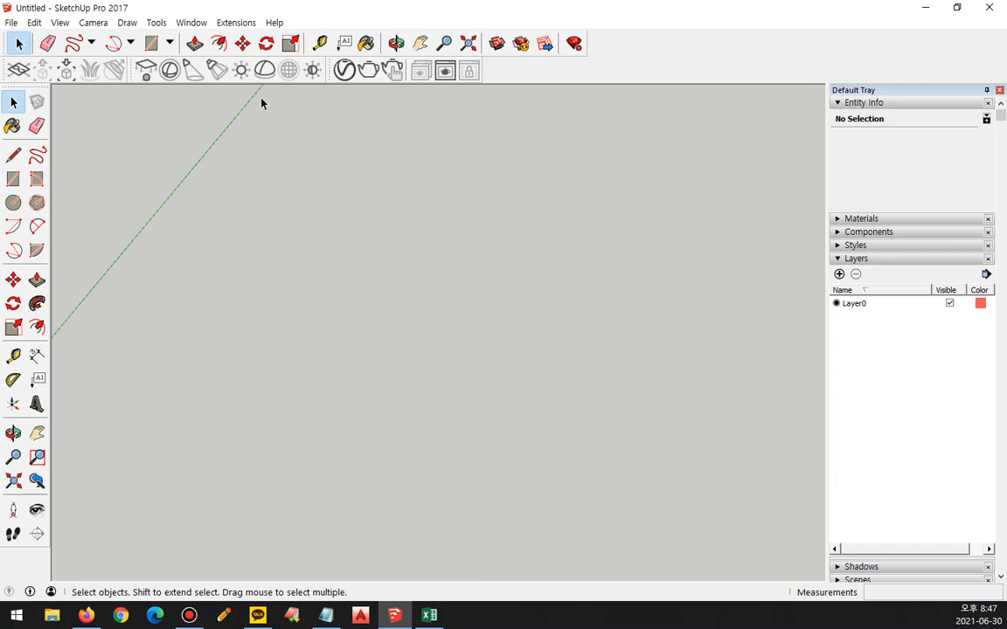
Step: Draw two arcs with the 3 Point Arc tool, one sweeping about 257 degrees and another about 291 degrees across the green axis
click(130, 43)
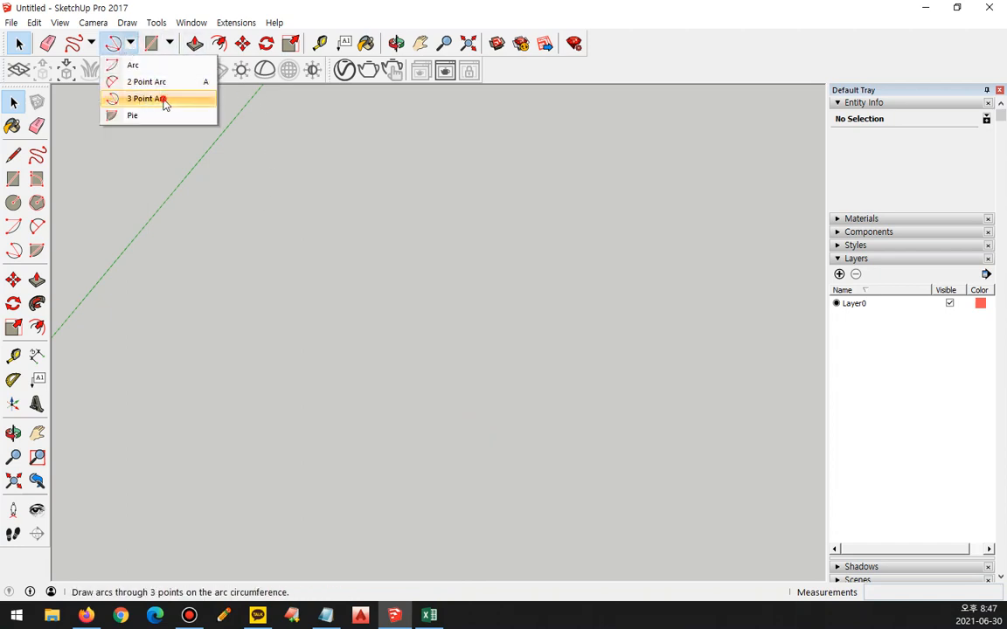
click(163, 100)
click(554, 343)
click(481, 243)
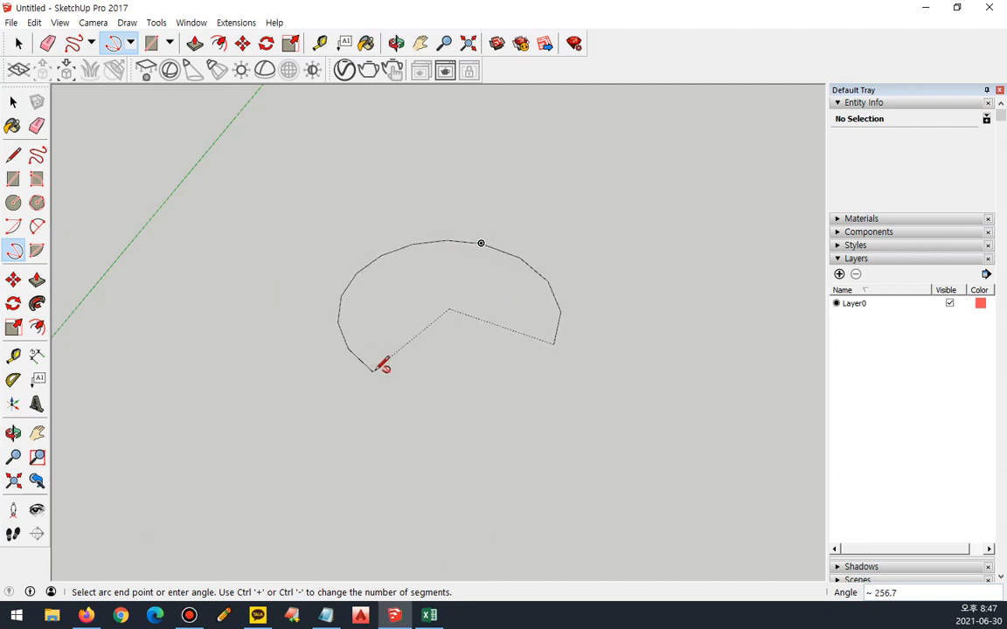
click(374, 370)
click(287, 242)
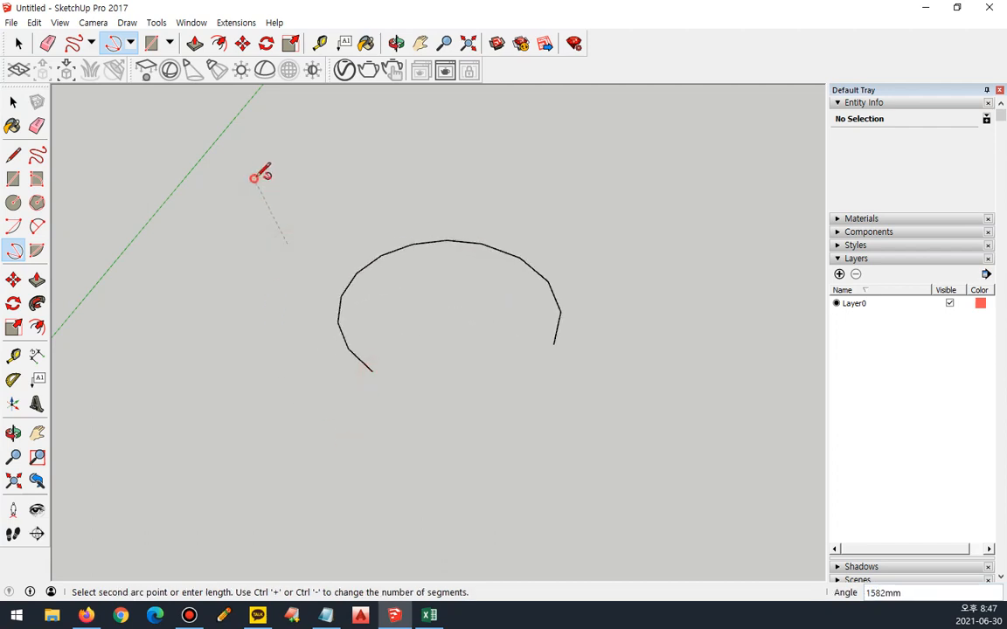
click(253, 178)
click(170, 314)
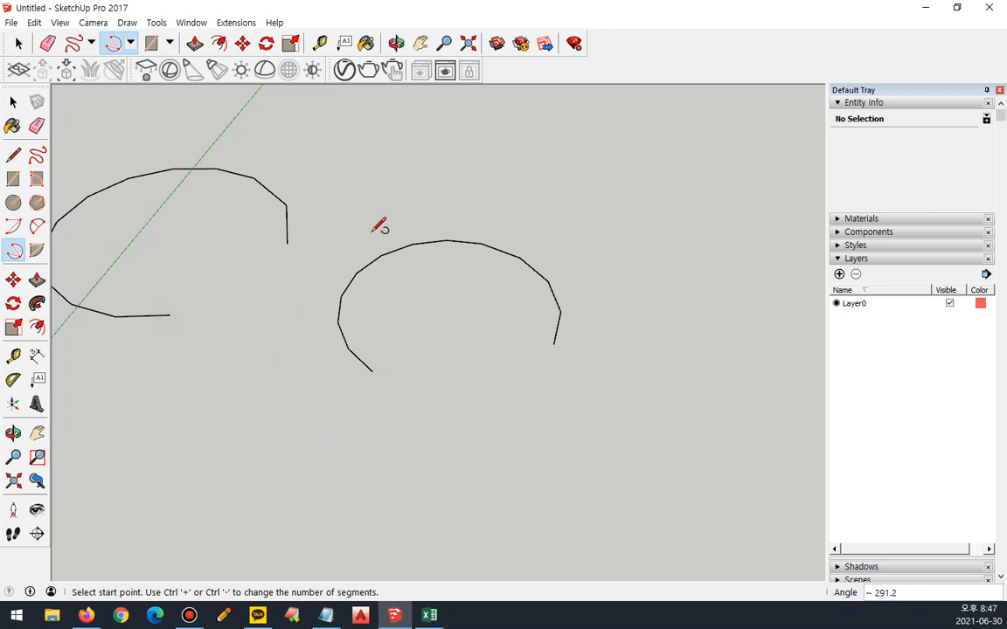
Step: Draw two smaller 3 Point Arcs above the large ones, the second sweeping about 105 degrees
click(602, 187)
click(548, 141)
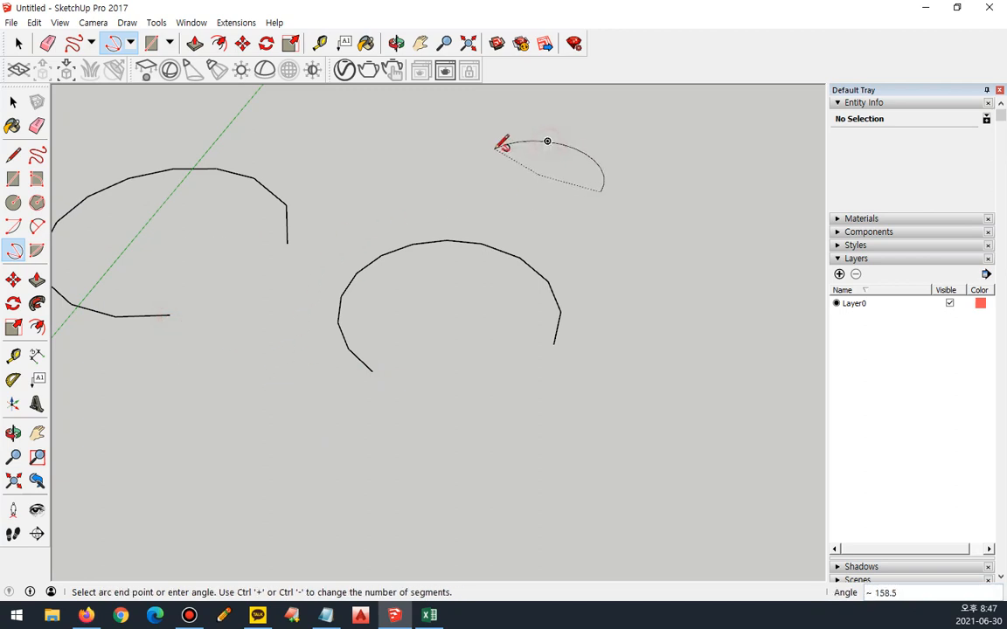
click(479, 153)
click(394, 199)
click(364, 151)
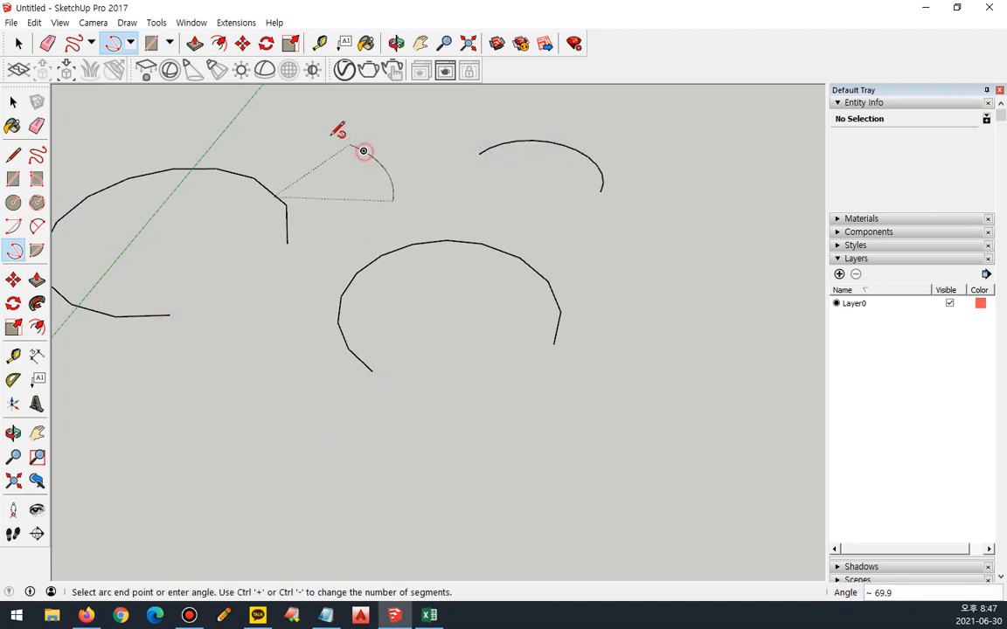
click(290, 138)
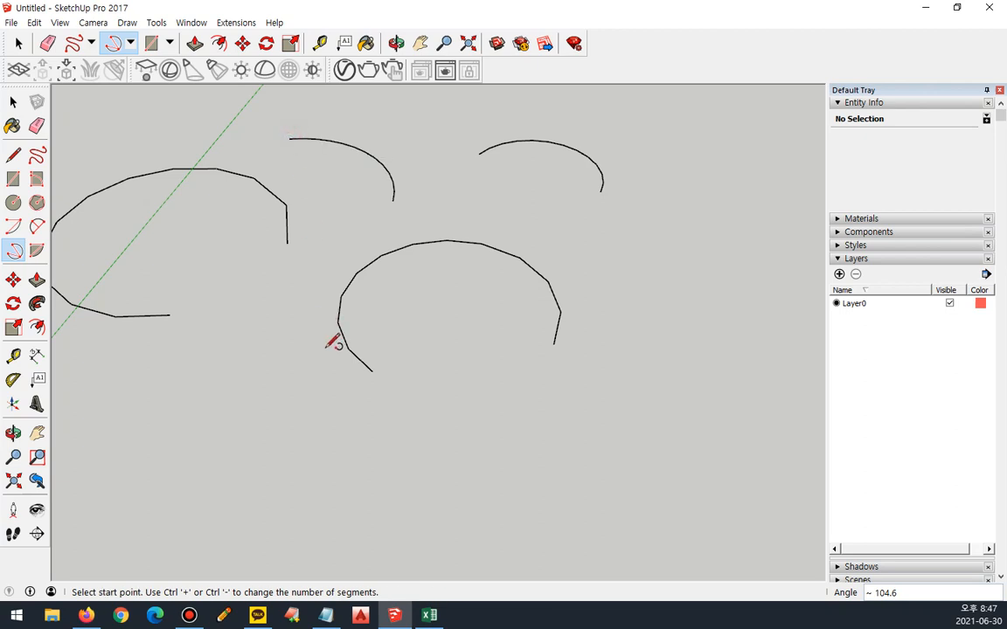
Step: Draw a pie sector with the Pie tool in the empty area below the arcs, sweeping about 115 degrees
click(130, 43)
click(139, 117)
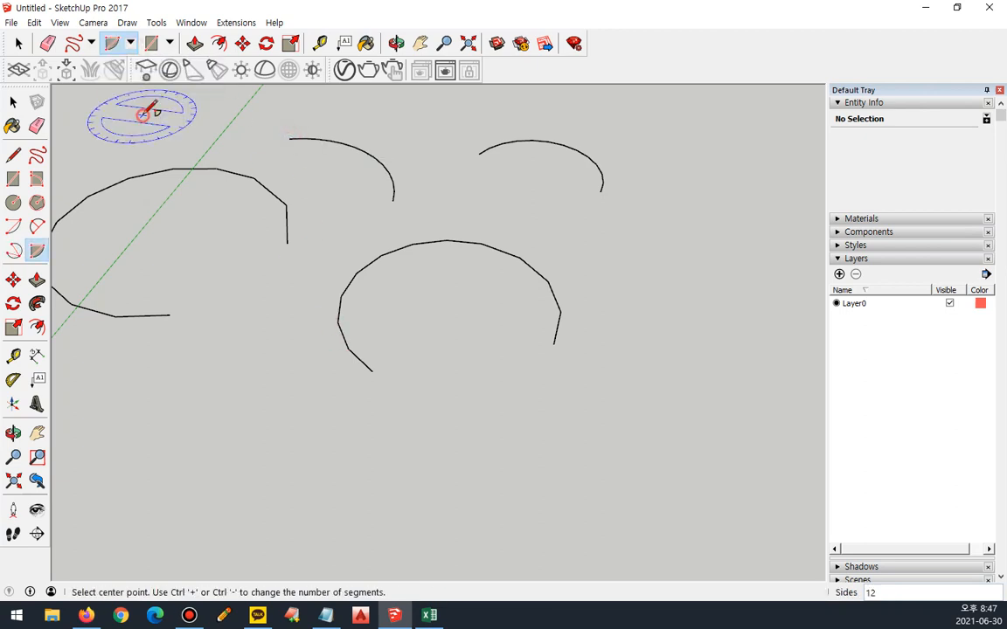
click(244, 464)
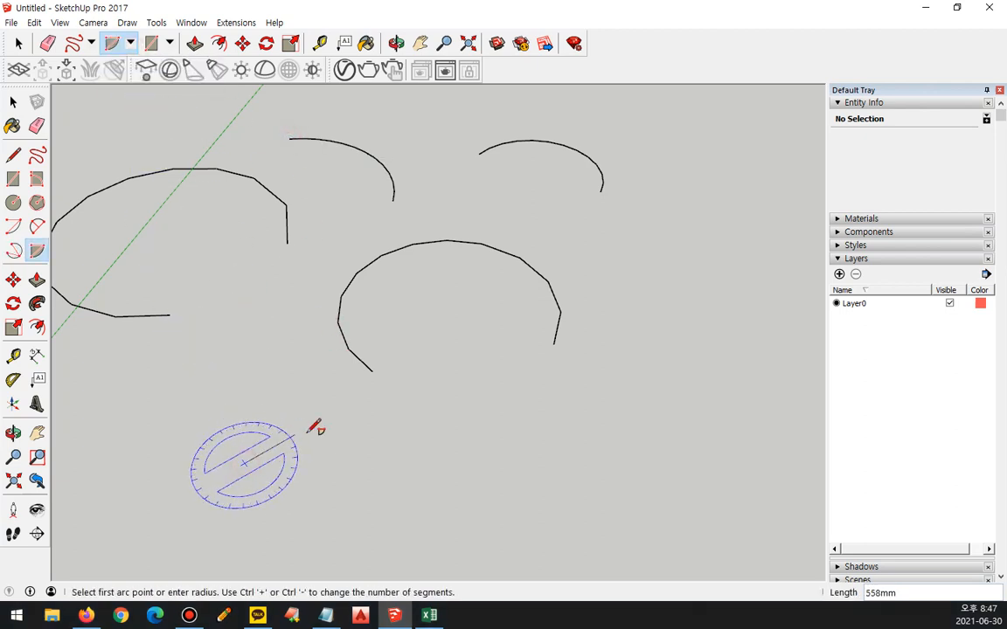
click(349, 481)
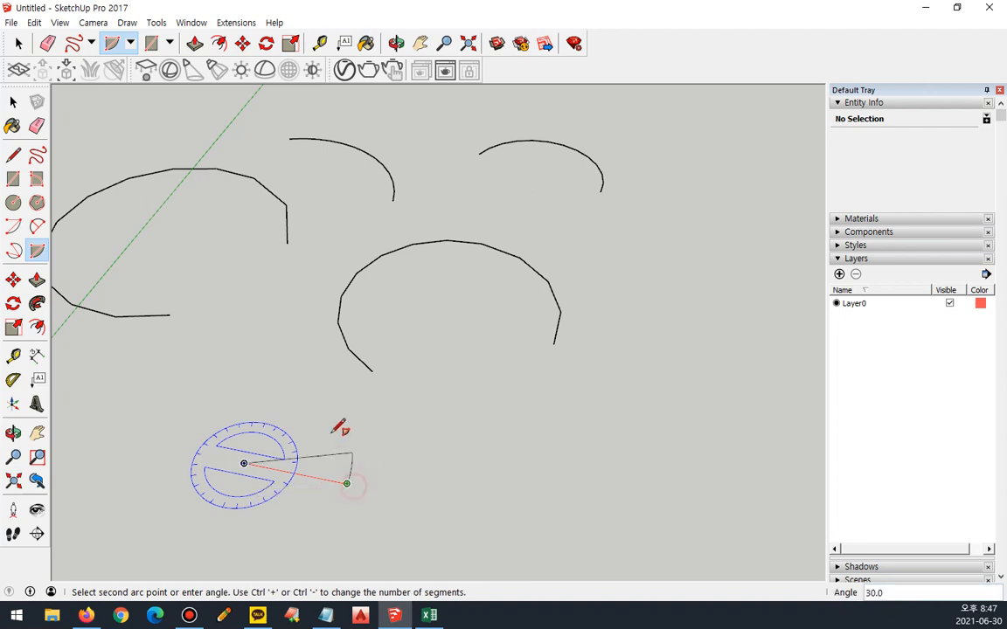
click(242, 360)
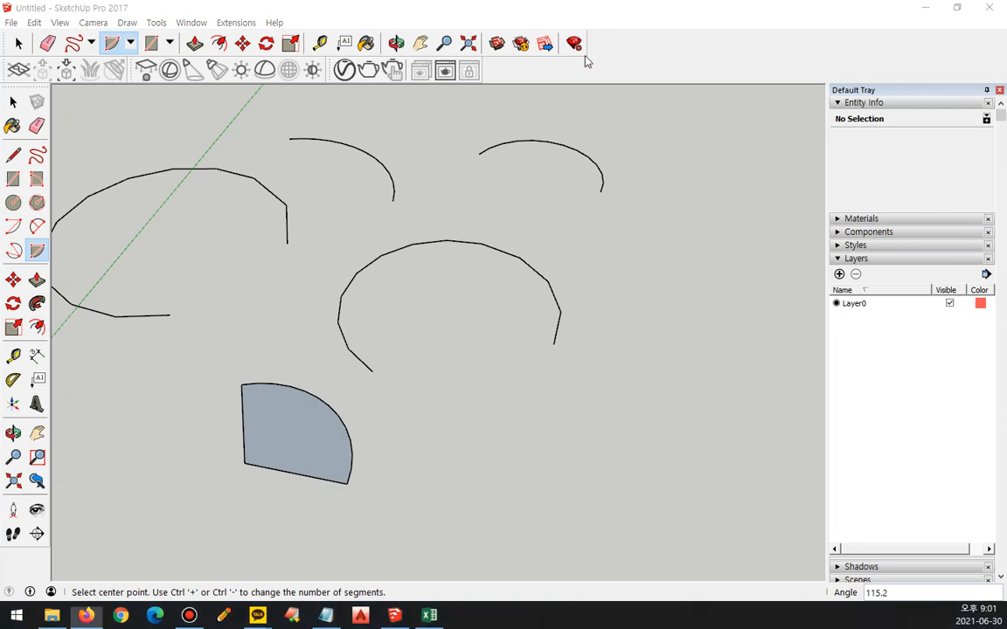
Step: Select all the arcs together with the pie sector and delete them
click(14, 102)
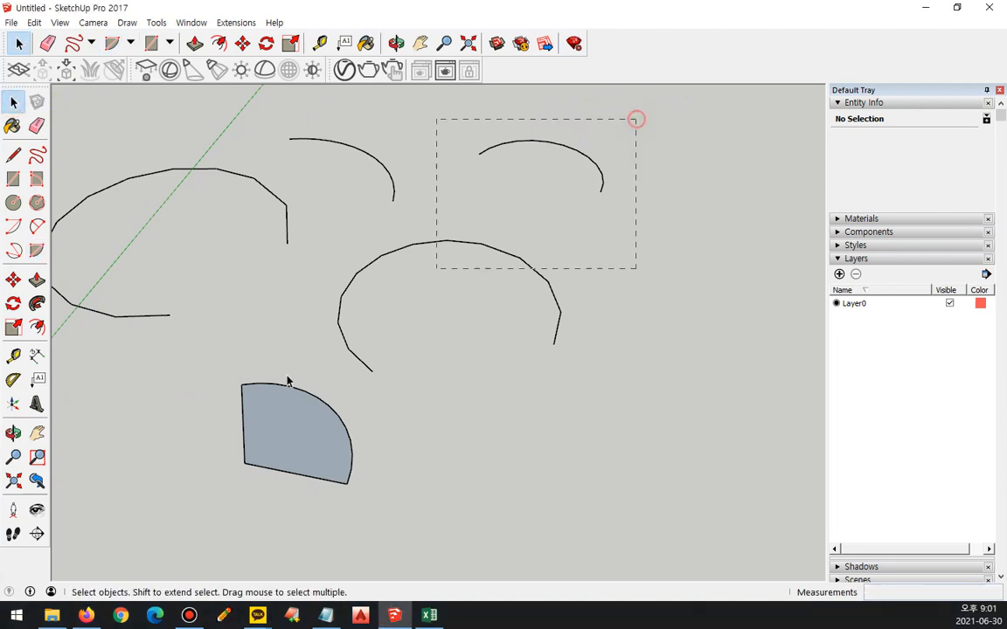
drag(90, 523, 91, 522)
key(Delete)
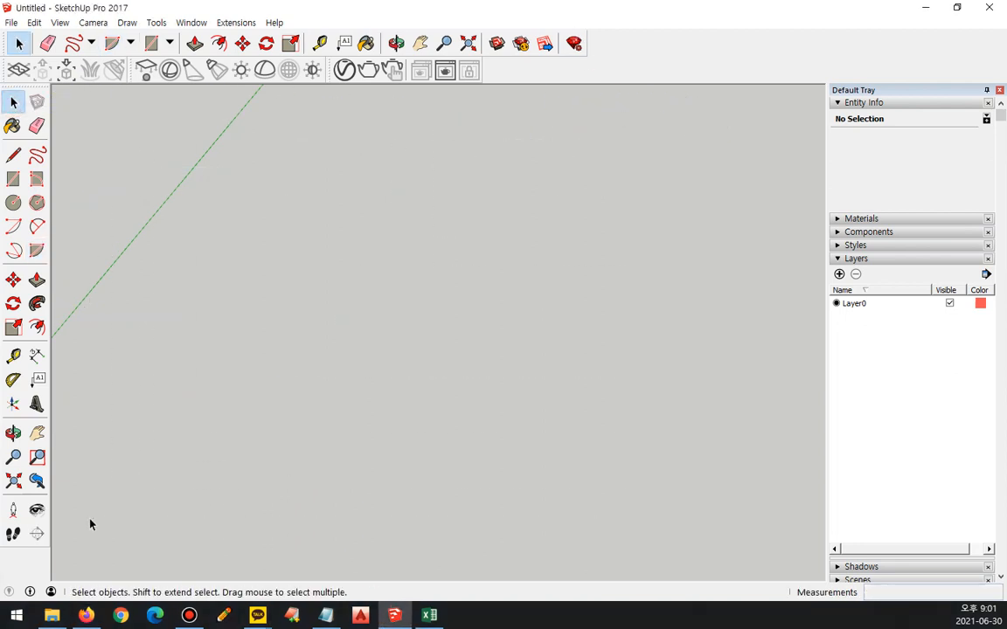
Step: Draw a centre-based arc of more than half a circle in the empty area and inspect its segments
click(14, 226)
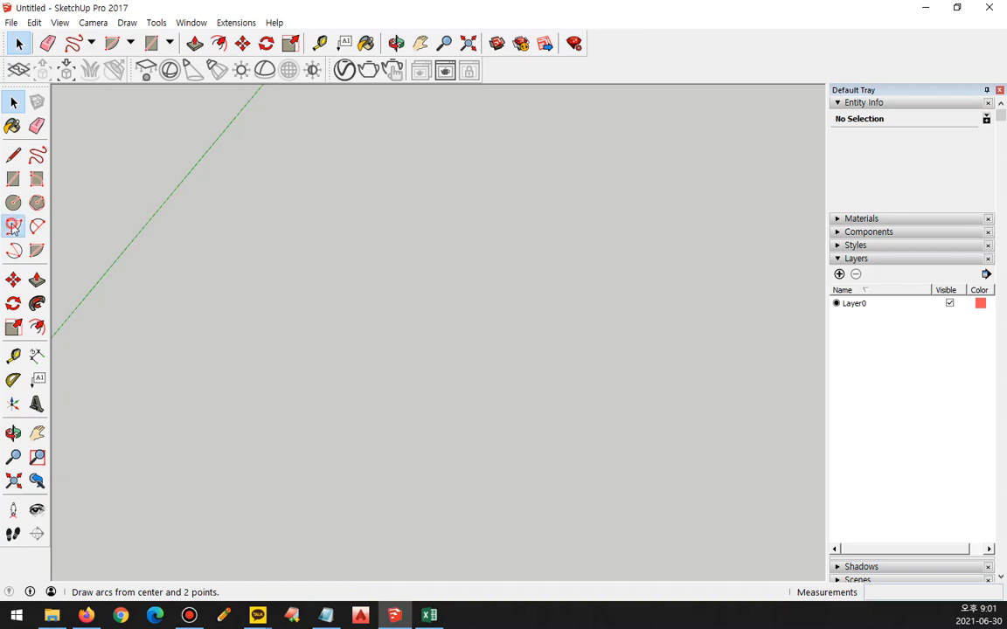
click(360, 295)
click(449, 276)
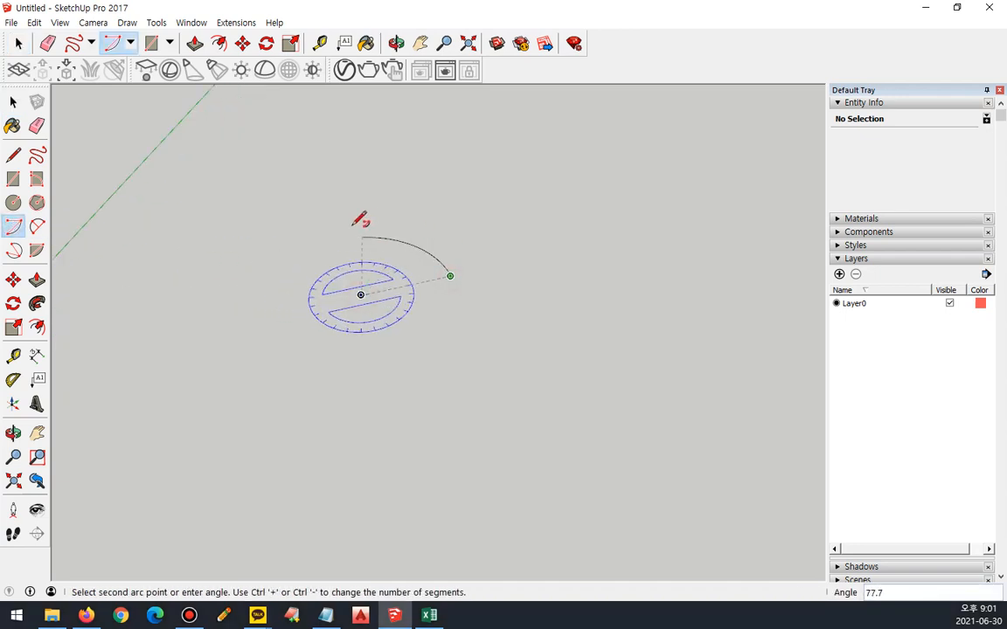
click(305, 337)
middle_drag(292, 314, 350, 411)
scroll(367, 335, up, 2)
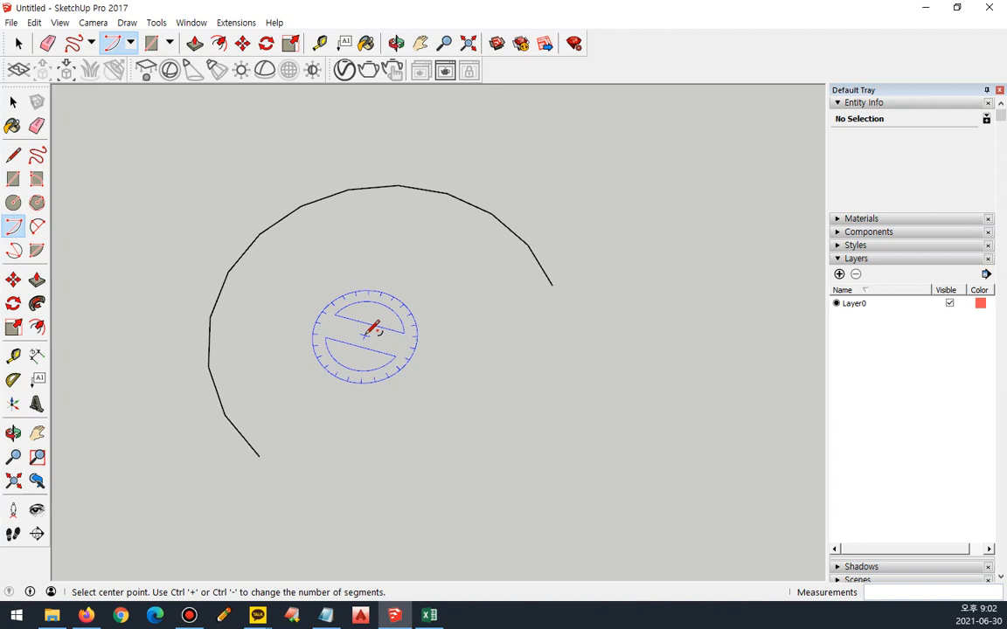
scroll(371, 331, down, 4)
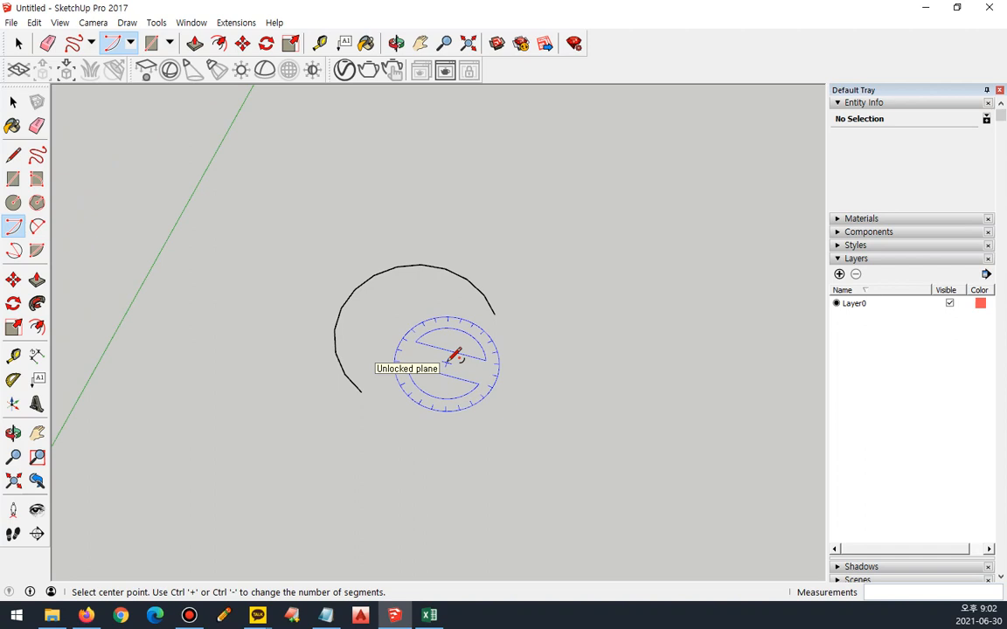
Step: Draw a circle beside the open arc and examine the straight segments that make up its edge
click(13, 202)
click(248, 332)
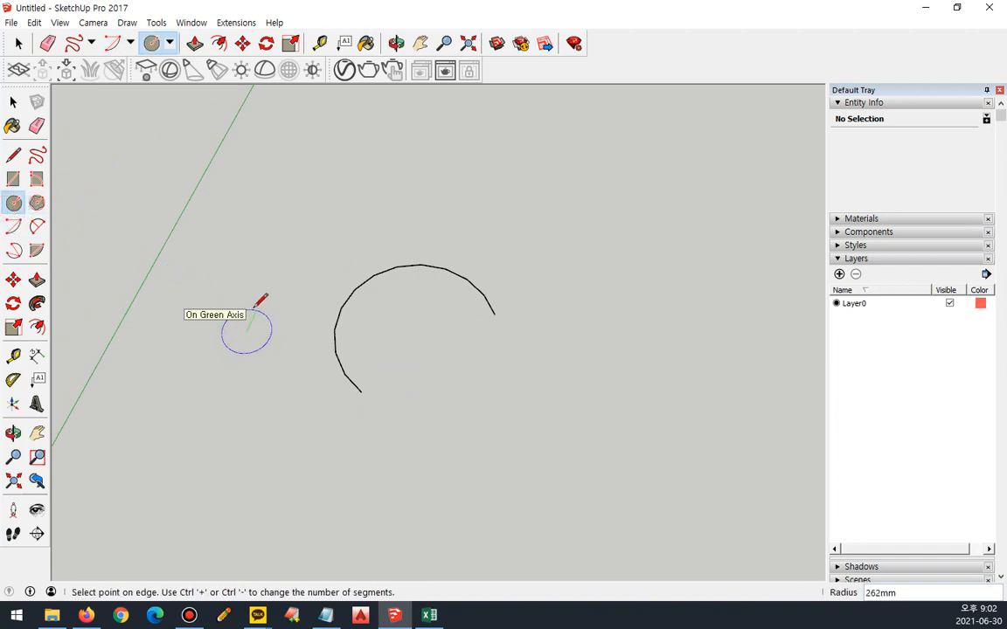
click(270, 269)
scroll(278, 265, up, 6)
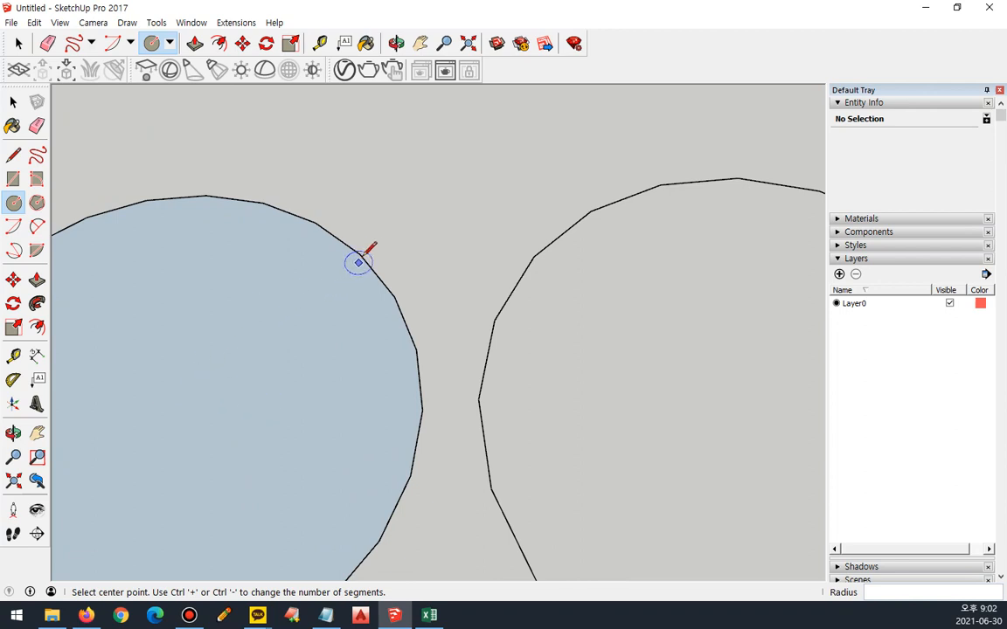
drag(327, 219, 314, 236)
drag(266, 197, 258, 215)
drag(206, 187, 203, 208)
drag(145, 189, 145, 216)
key(Escape)
key(space)
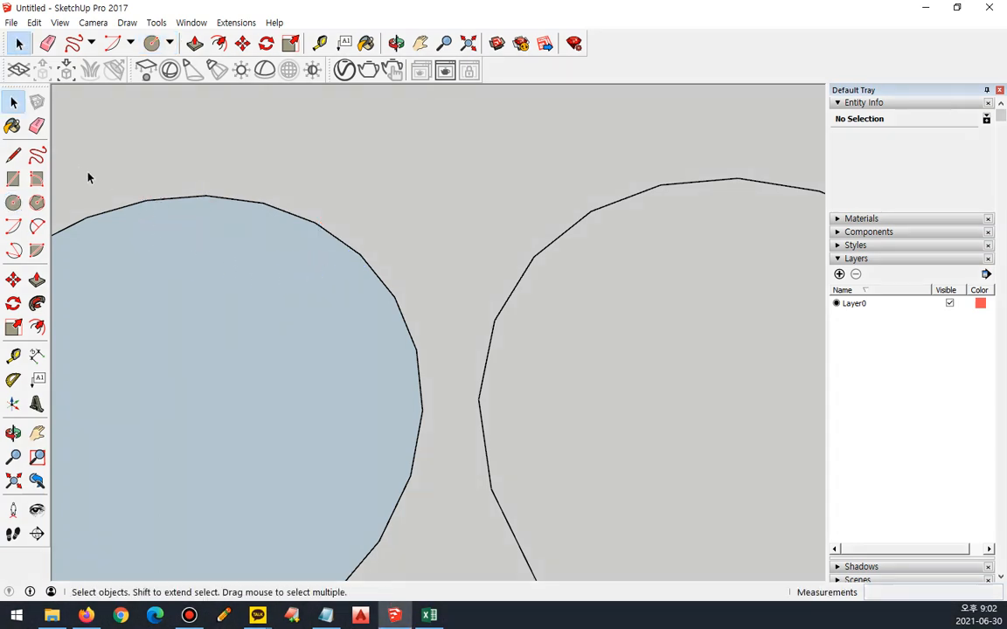
Step: Select both the circle and the open arc and delete them
scroll(291, 386, down, 3)
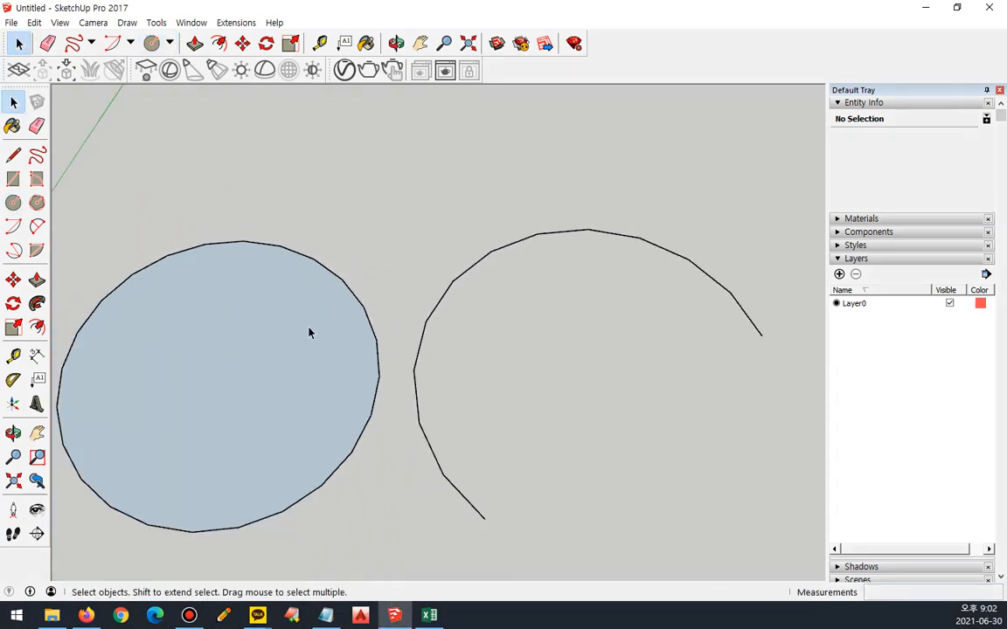
drag(600, 407, 85, 150)
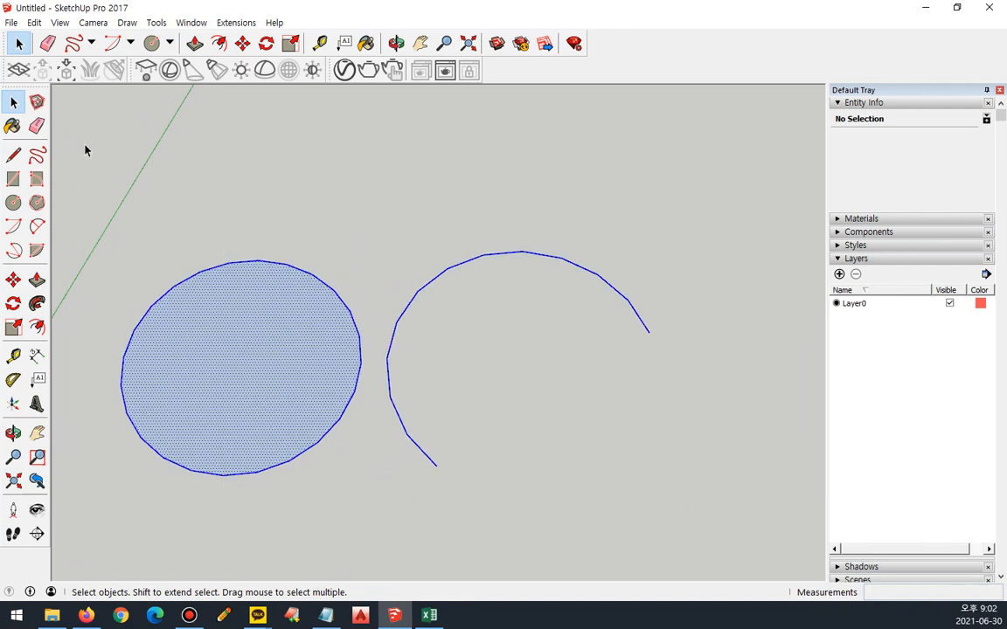
key(Delete)
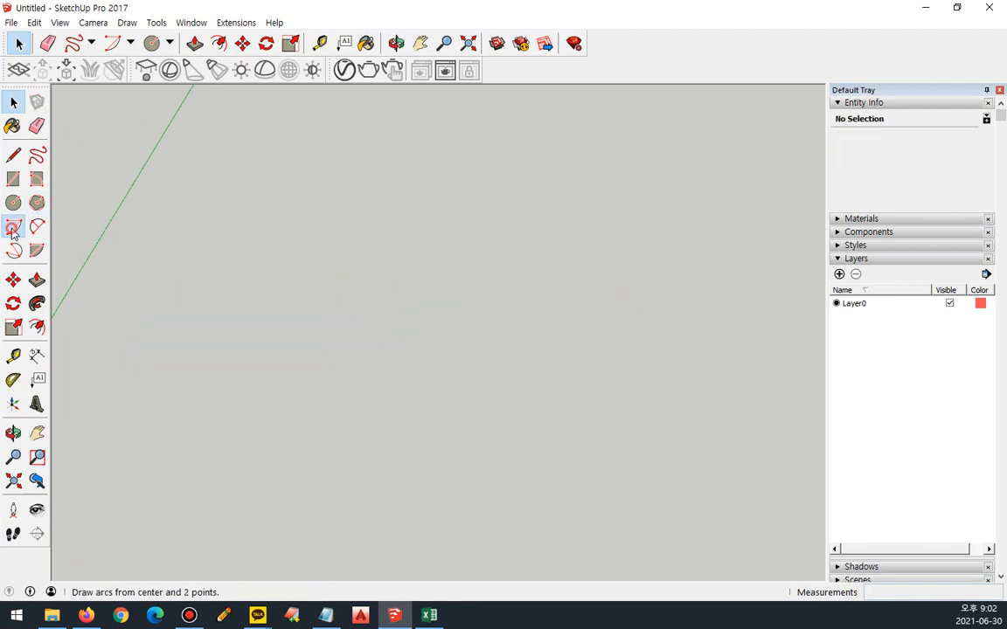
Step: Shrink the program window from full screen, set the centre-based Arc tool to 5 sides and draw an arc
click(14, 226)
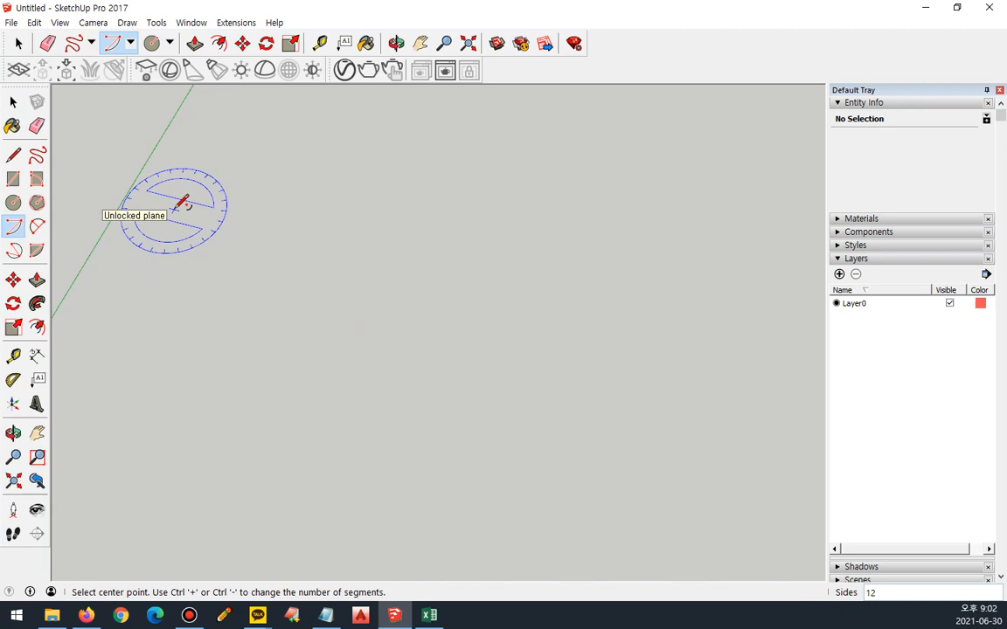
click(957, 7)
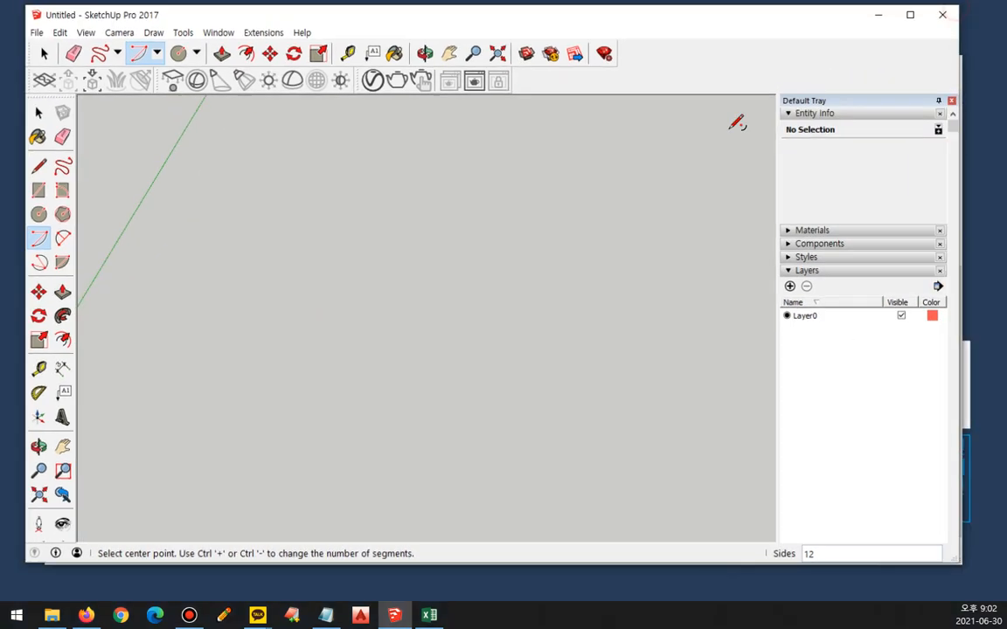
mouse_move(821, 580)
mouse_down()
mouse_move(757, 568)
mouse_move(813, 591)
mouse_up()
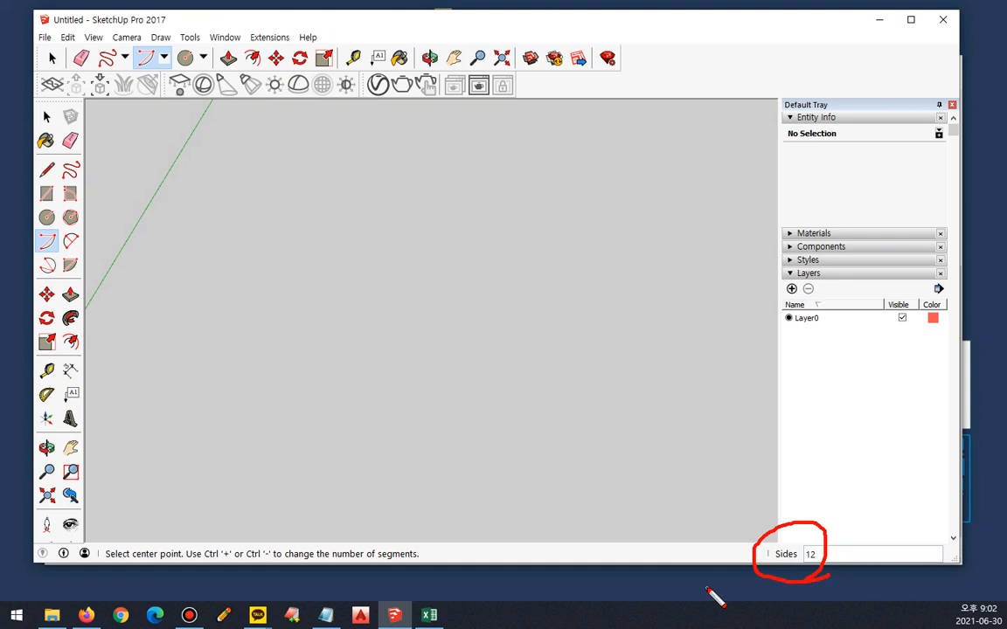
key(Escape)
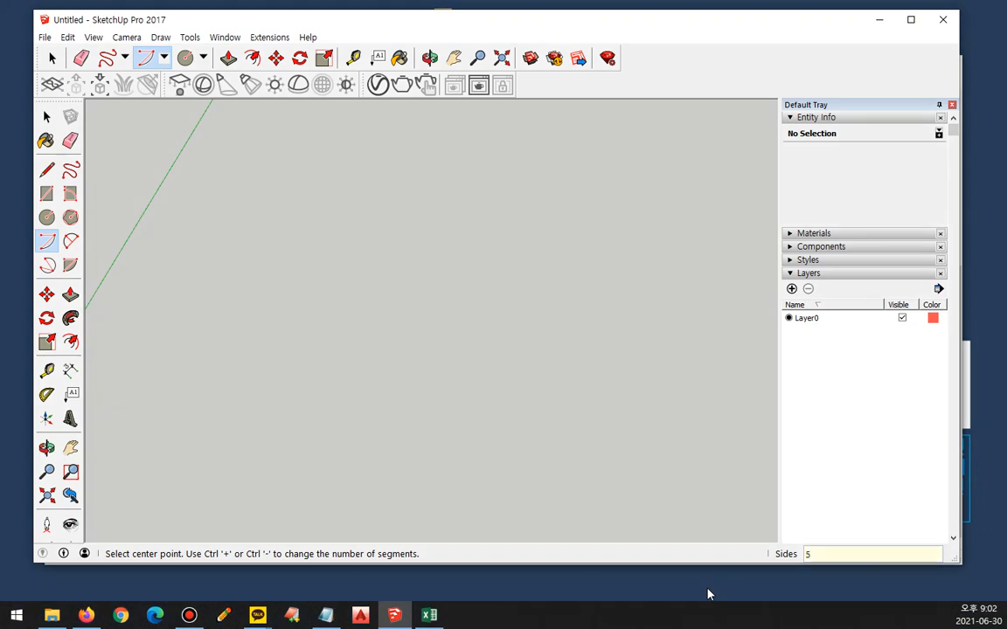
click(335, 287)
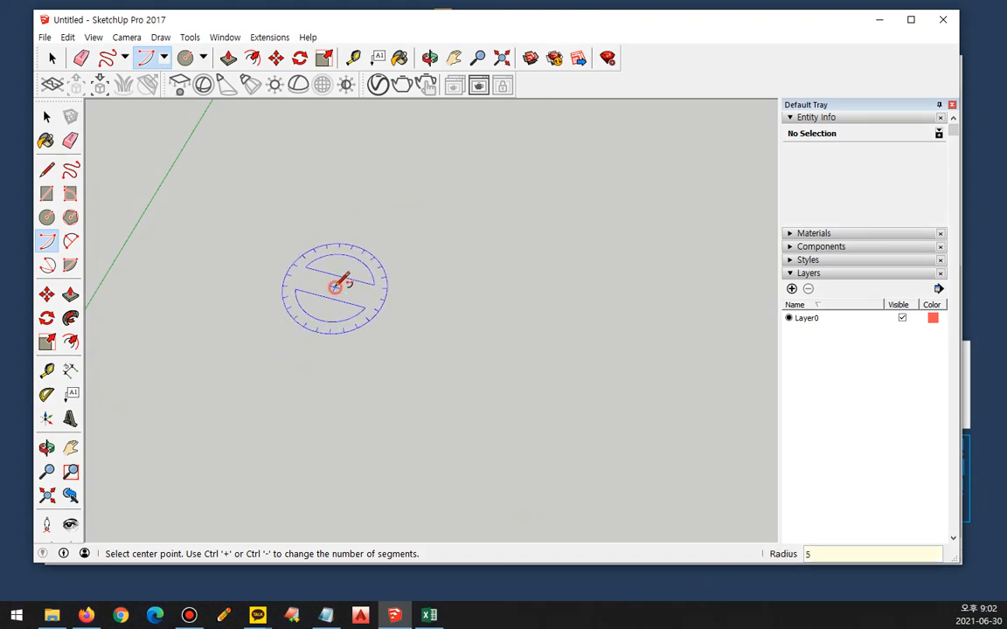
click(450, 316)
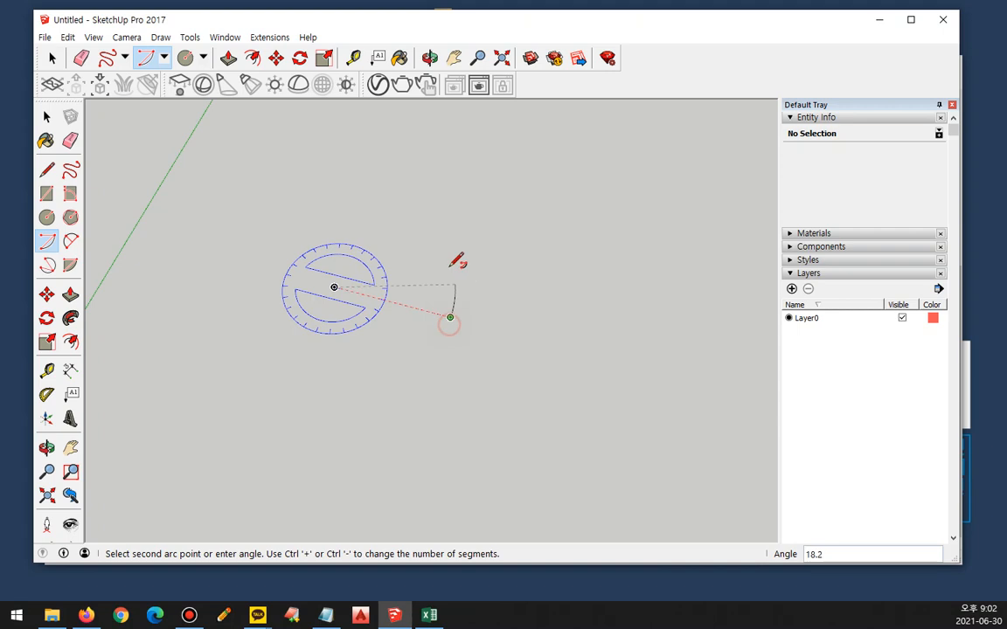
click(318, 194)
scroll(355, 234, up, 2)
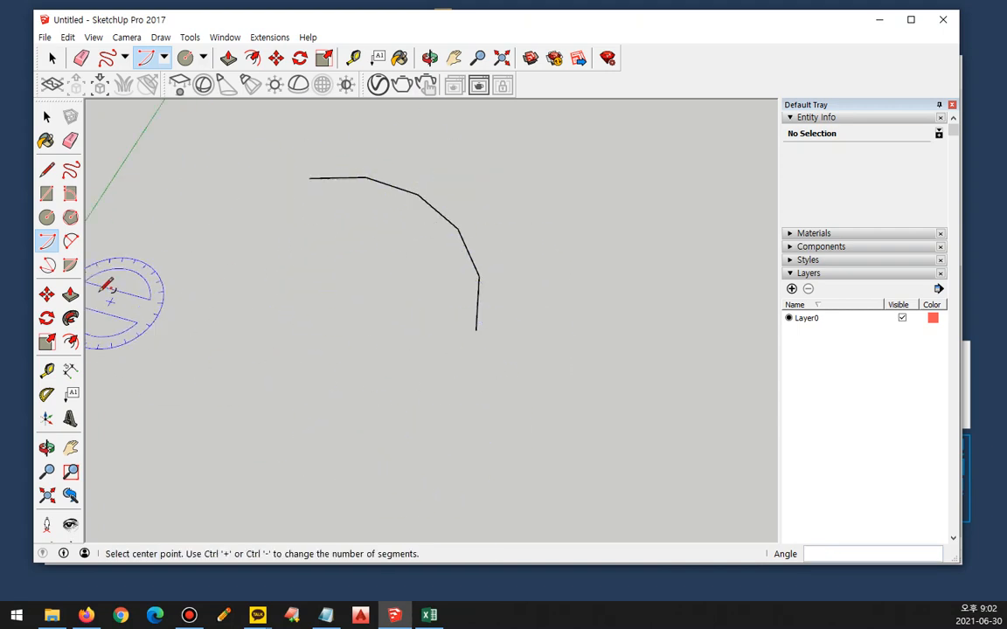
Step: Set the 2 Point Arc tool to 6 sides and draw an arc below the first, bulging about 461 mm
click(71, 243)
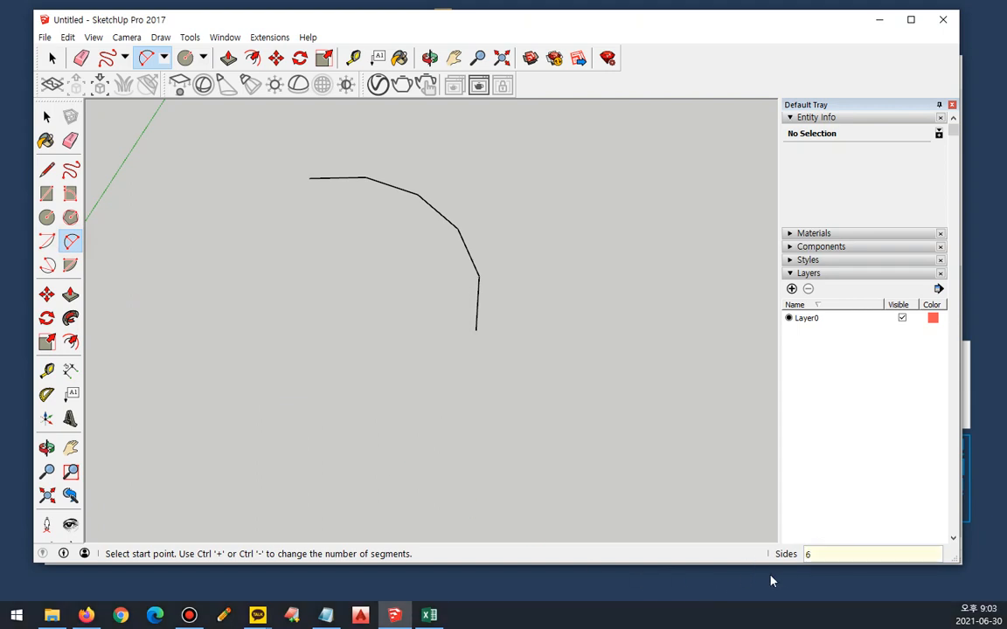
click(247, 373)
click(353, 403)
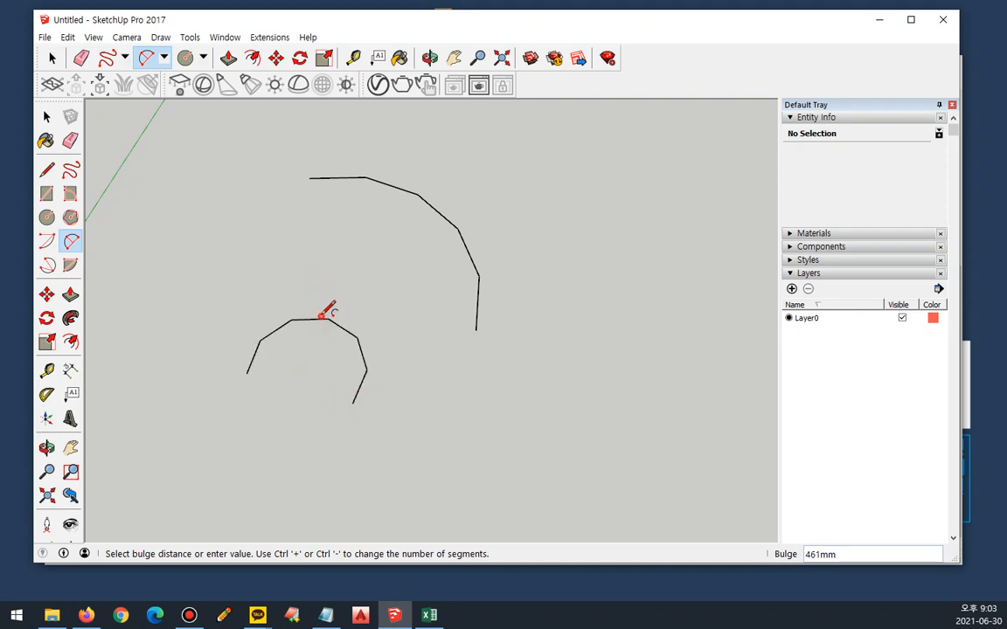
click(325, 313)
scroll(326, 384, up, 3)
Step: Set the 3 Point Arc tool to 6 sides and draw an arc beside the 2 Point Arc
click(48, 264)
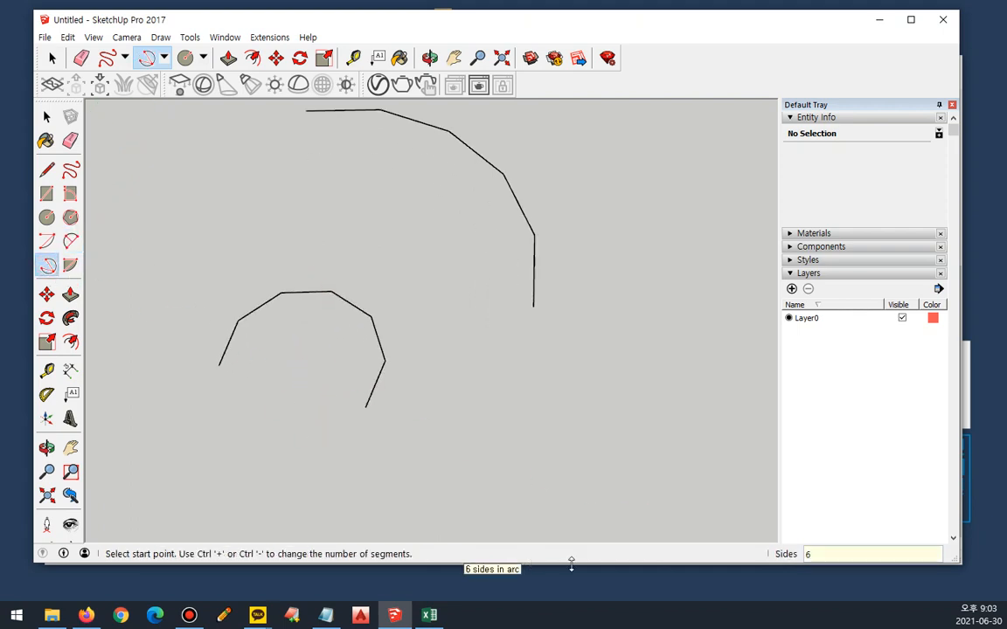
click(581, 466)
click(529, 385)
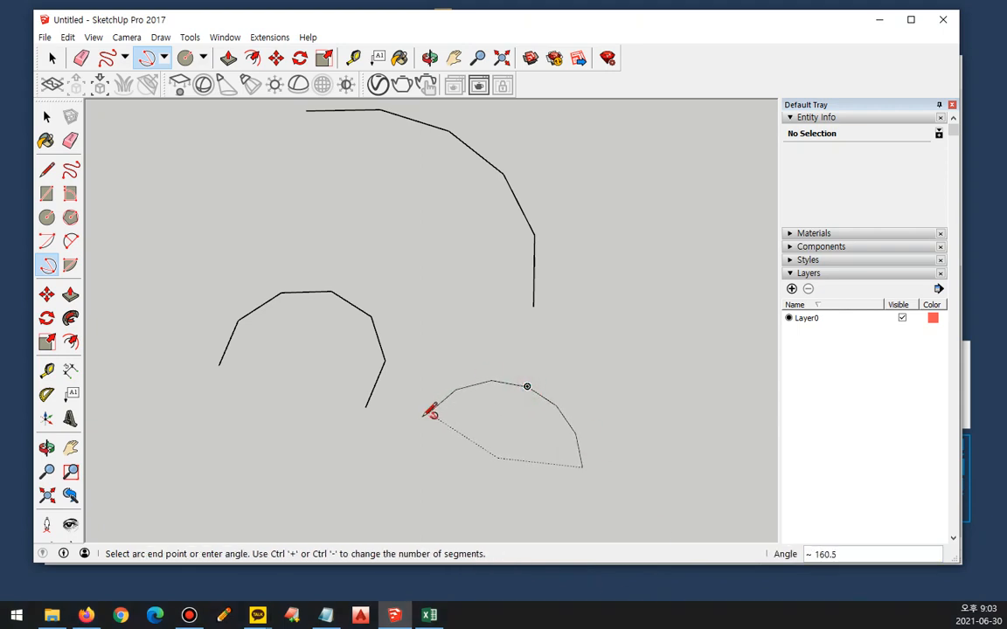
click(435, 440)
scroll(484, 446, up, 2)
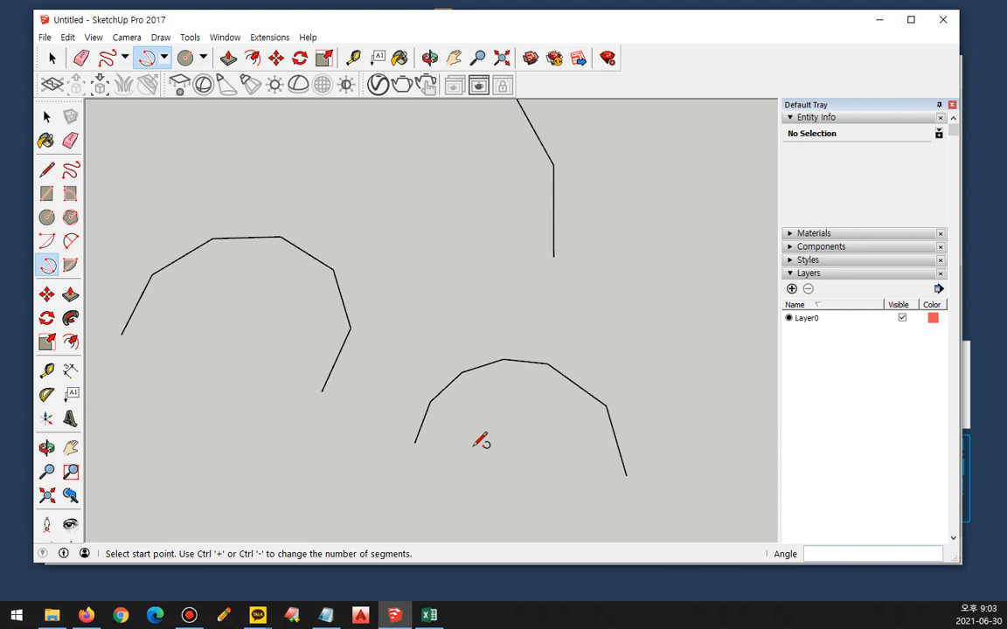
Step: Reduce the Pie tool's number of sides and draw a pie sector between the existing arcs
click(70, 265)
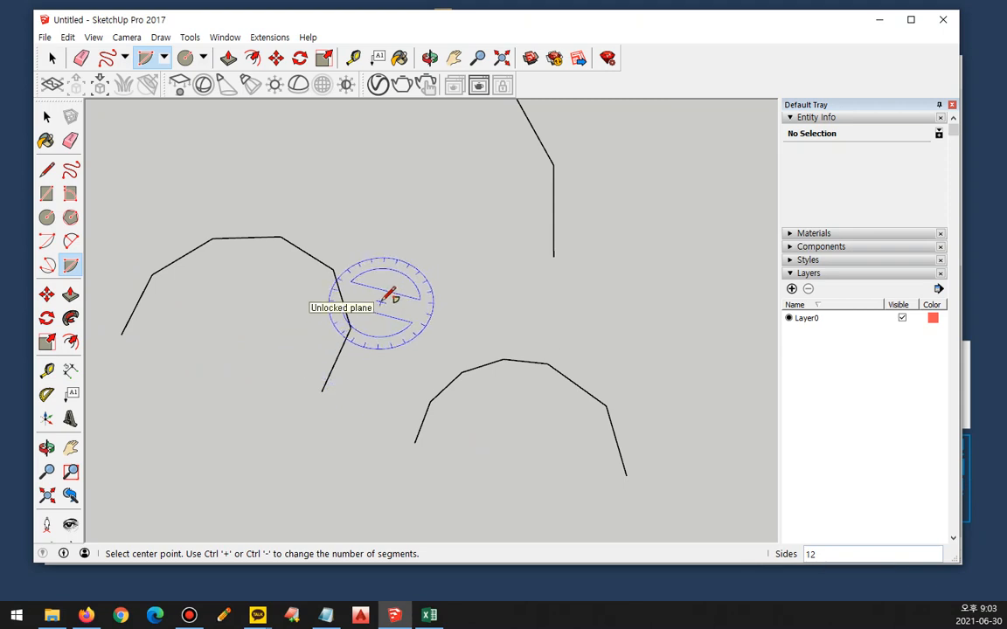
scroll(385, 298, down, 3)
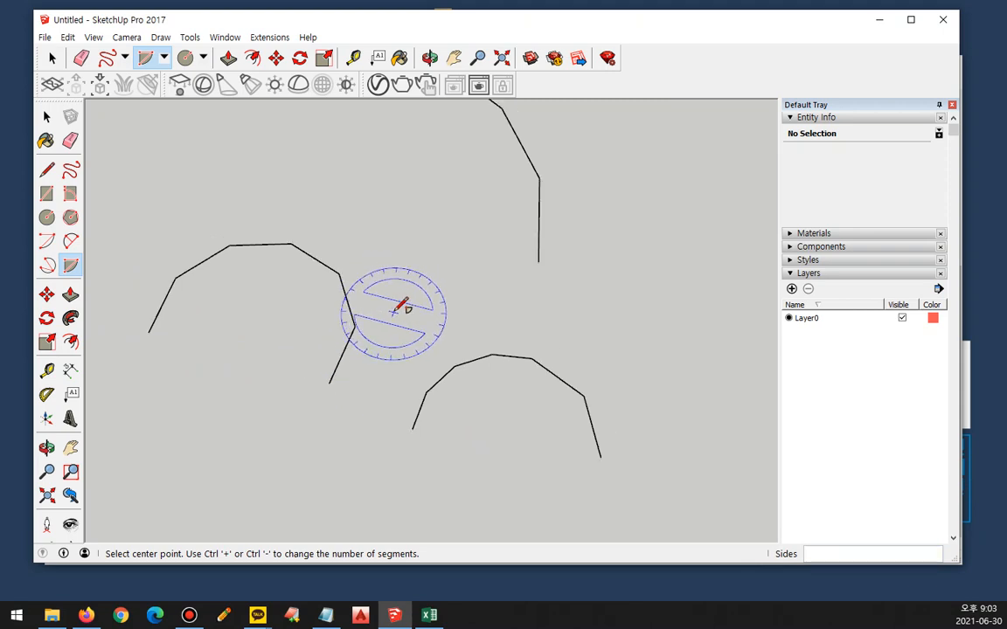
click(389, 214)
click(299, 191)
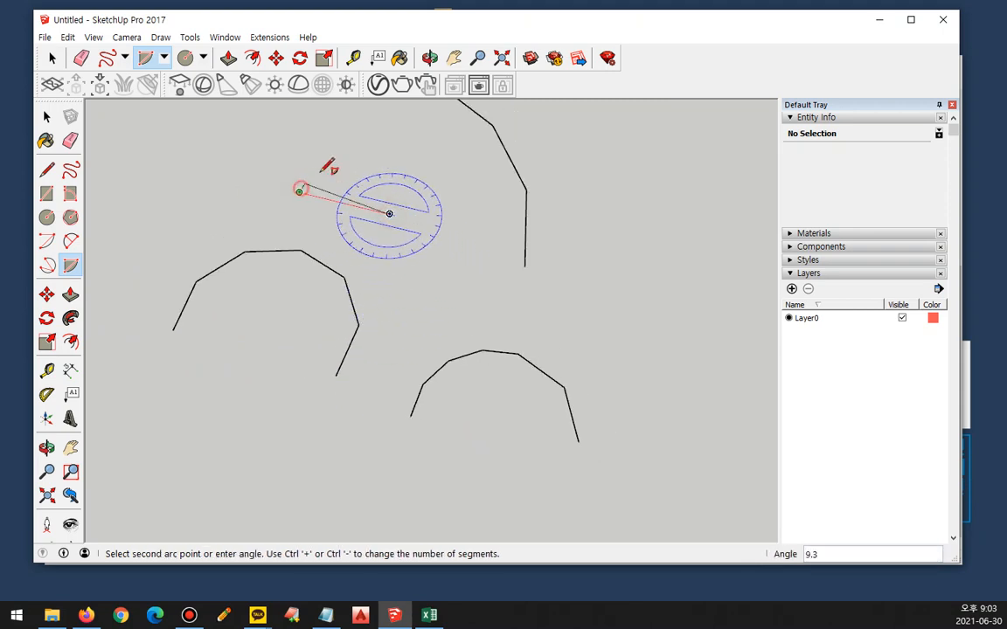
click(463, 171)
scroll(393, 162, up, 3)
middle_drag(393, 157, 492, 281)
mouse_move(478, 273)
mouse_down()
mouse_move(429, 215)
mouse_move(385, 208)
mouse_move(271, 232)
mouse_move(214, 271)
mouse_move(220, 282)
mouse_up()
key(Escape)
scroll(332, 374, down, 7)
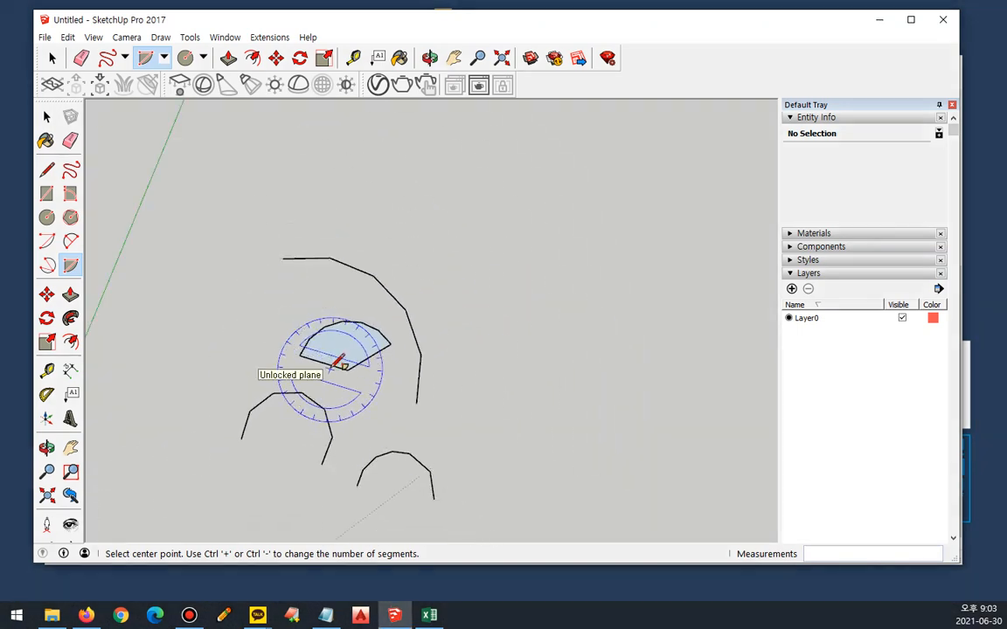
Step: Select the three coarse-sided arcs and the pie sector and delete them
key(space)
middle_drag(383, 415, 378, 374)
drag(249, 246, 240, 249)
key(Delete)
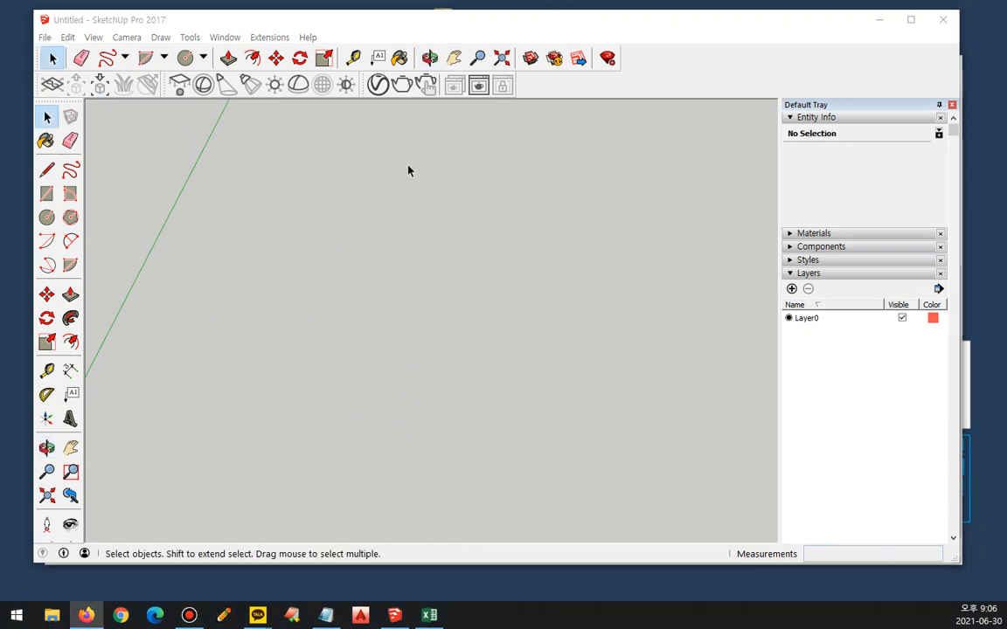
click(204, 59)
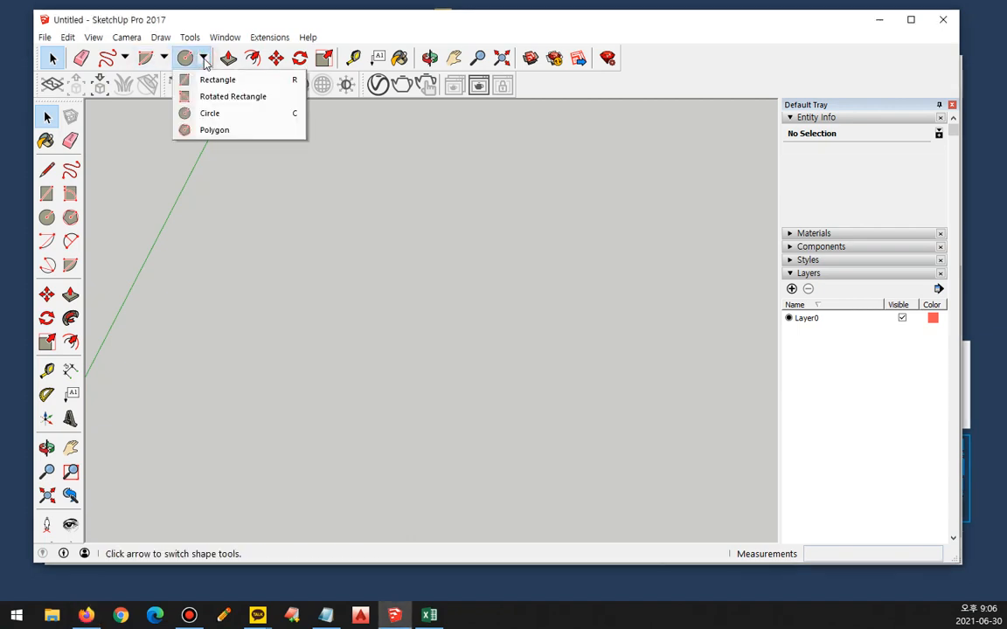
click(316, 9)
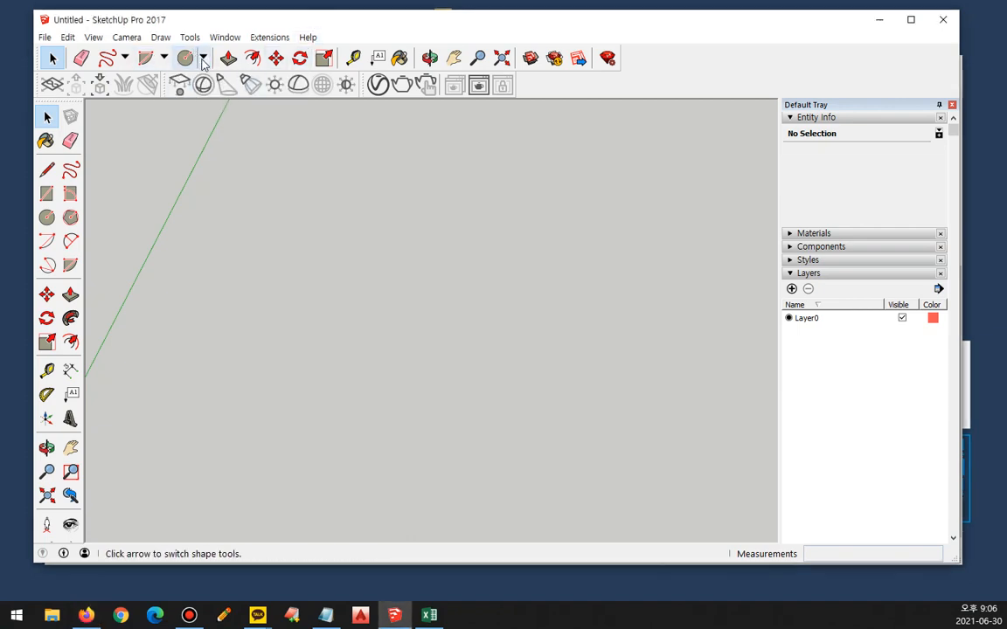
Step: Draw two overlapping 24-sided circles side by side with the Circle tool, with radii of about 461 mm and 532 mm
click(204, 58)
click(213, 115)
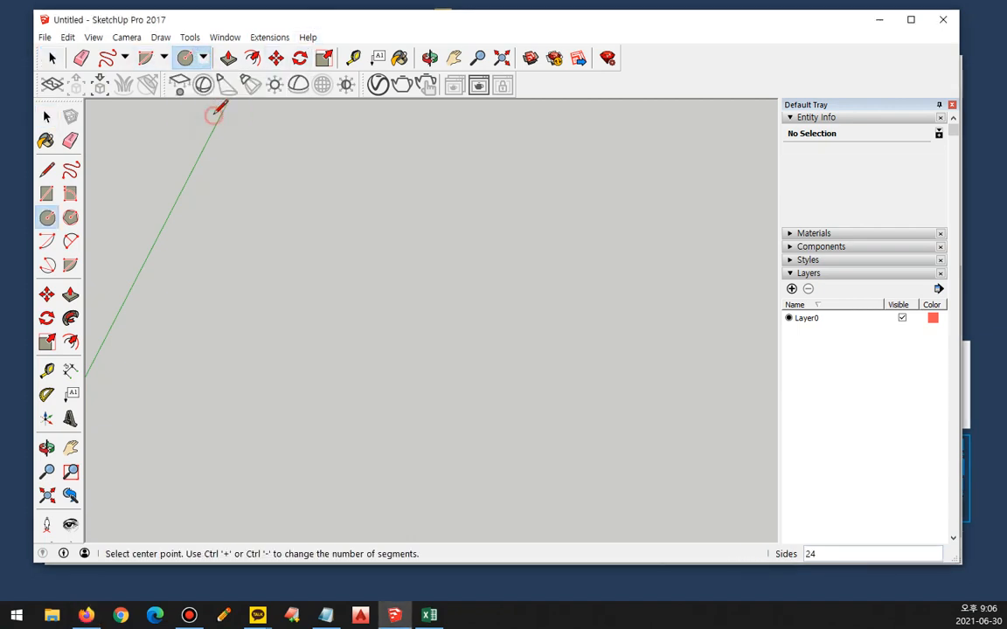
click(297, 281)
click(327, 320)
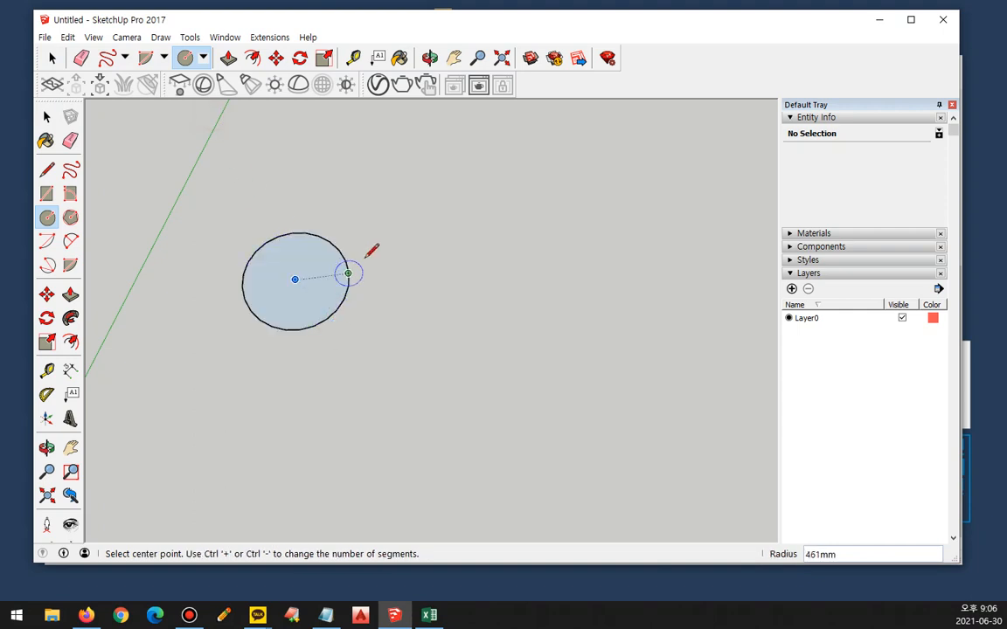
click(399, 310)
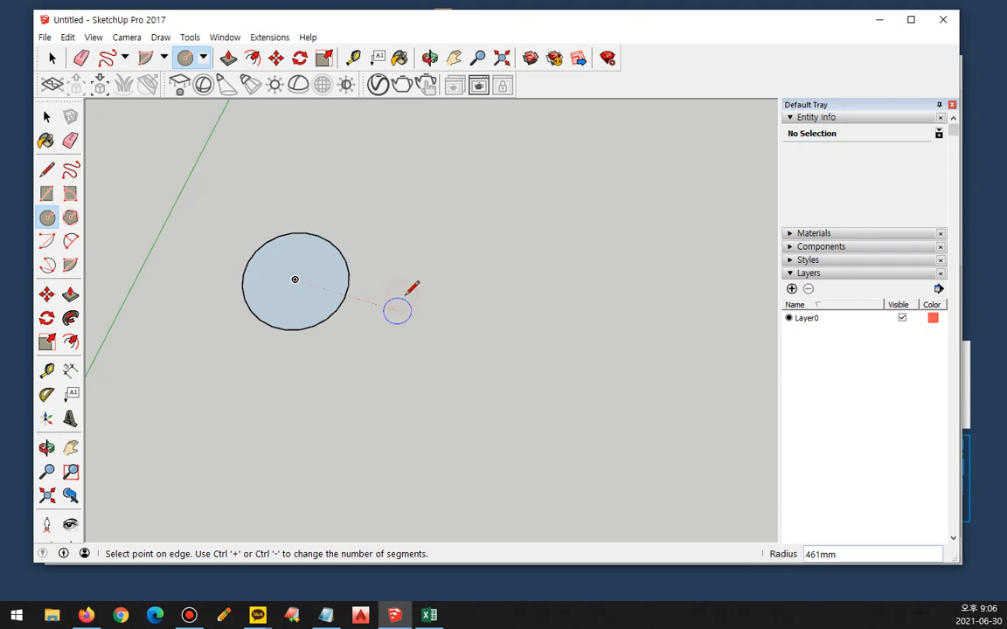
click(458, 299)
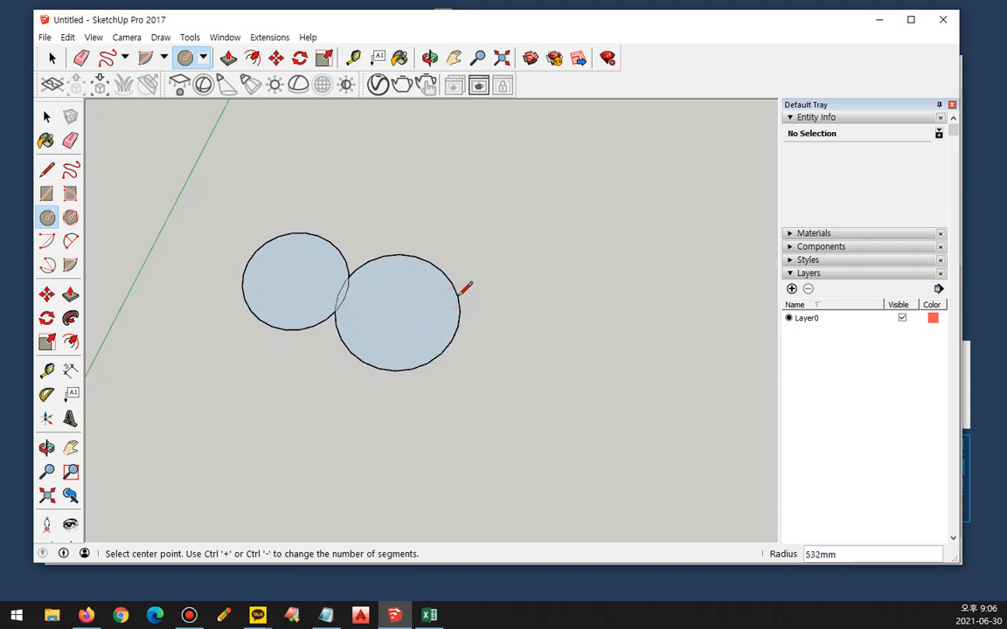
Step: Set the Circle tool to 6 sides and draw a hexagonal circle of about 444 mm radius beside the two circles
click(48, 218)
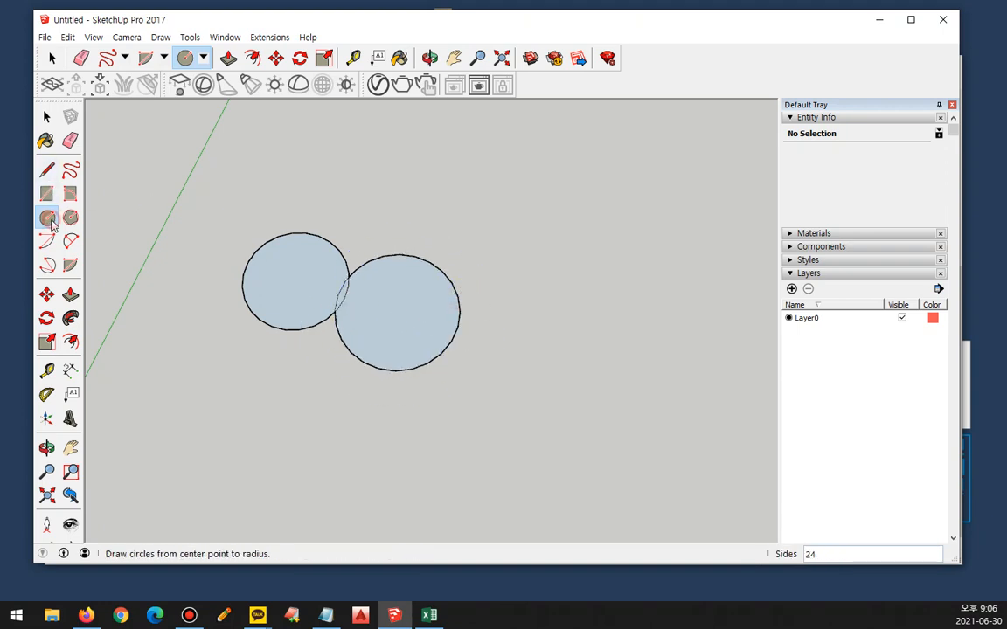
mouse_move(831, 584)
mouse_down()
mouse_move(850, 558)
mouse_move(831, 598)
mouse_up()
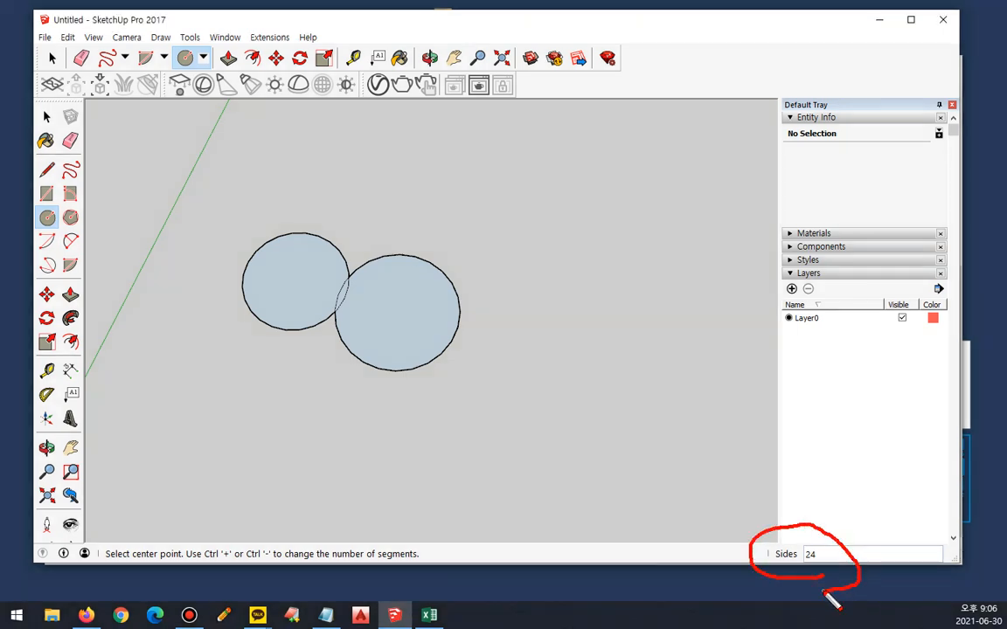
key(Escape)
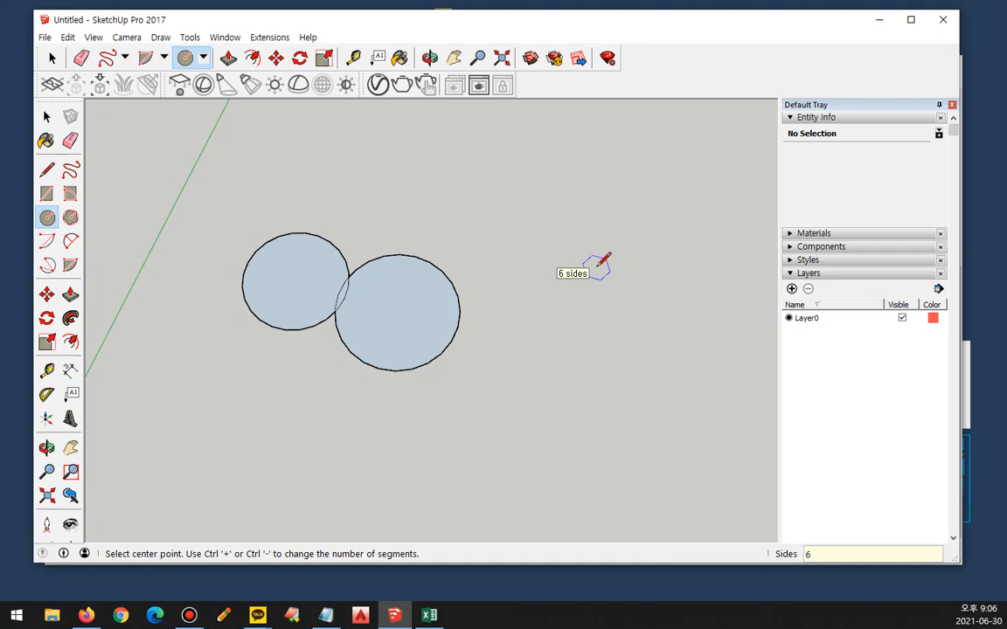
click(508, 242)
click(558, 231)
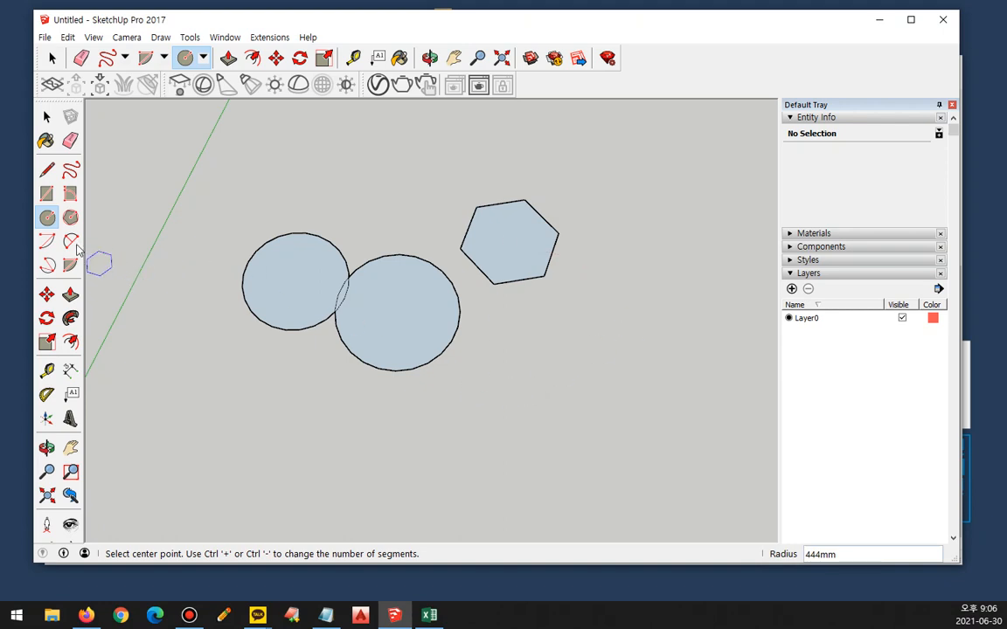
Step: Increase the Circle tool's number of sides and draw a circle of about 468 mm radius below the hexagon
click(47, 218)
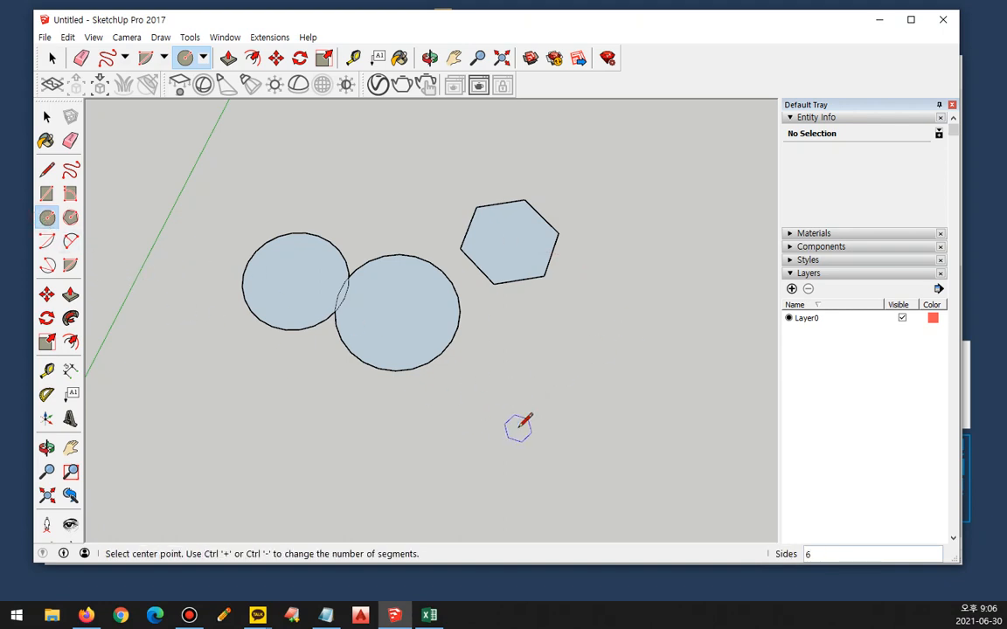
click(545, 402)
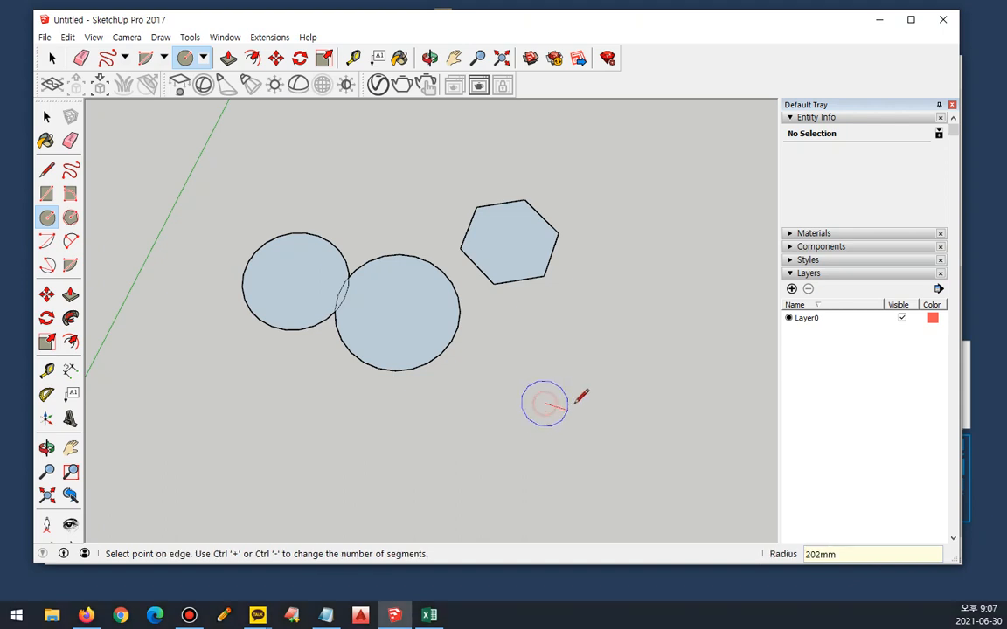
click(602, 394)
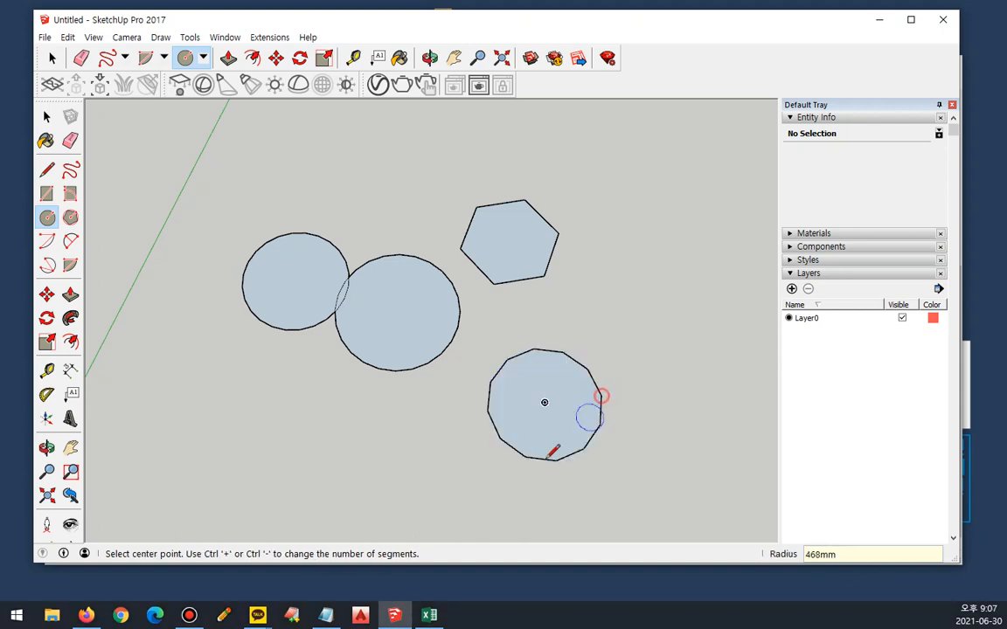
Step: Set the Circle tool back to 24 sides and draw a circle of about 236 mm radius beside the hexagon
click(49, 219)
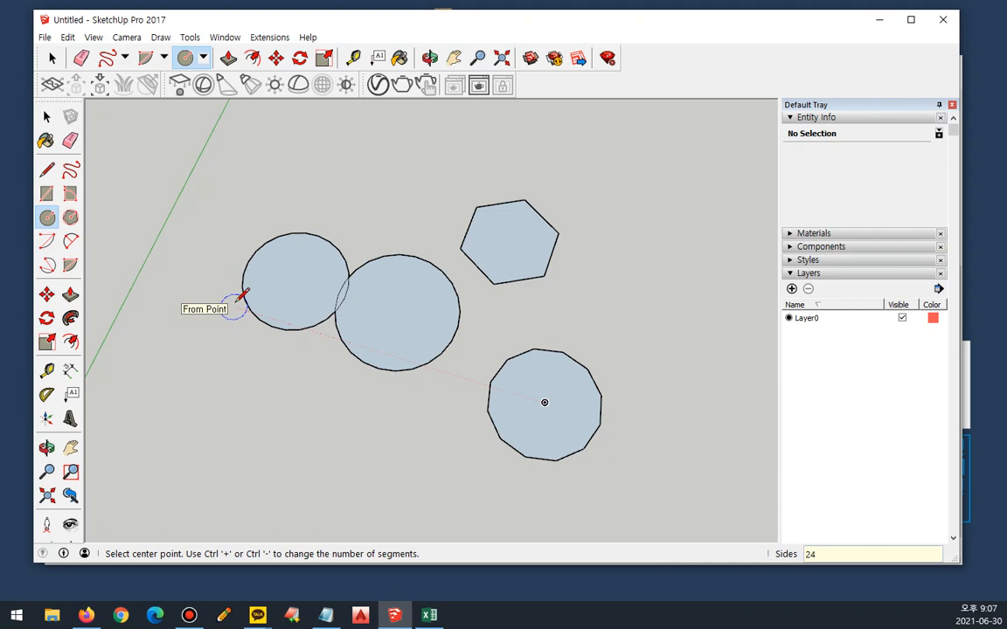
click(545, 403)
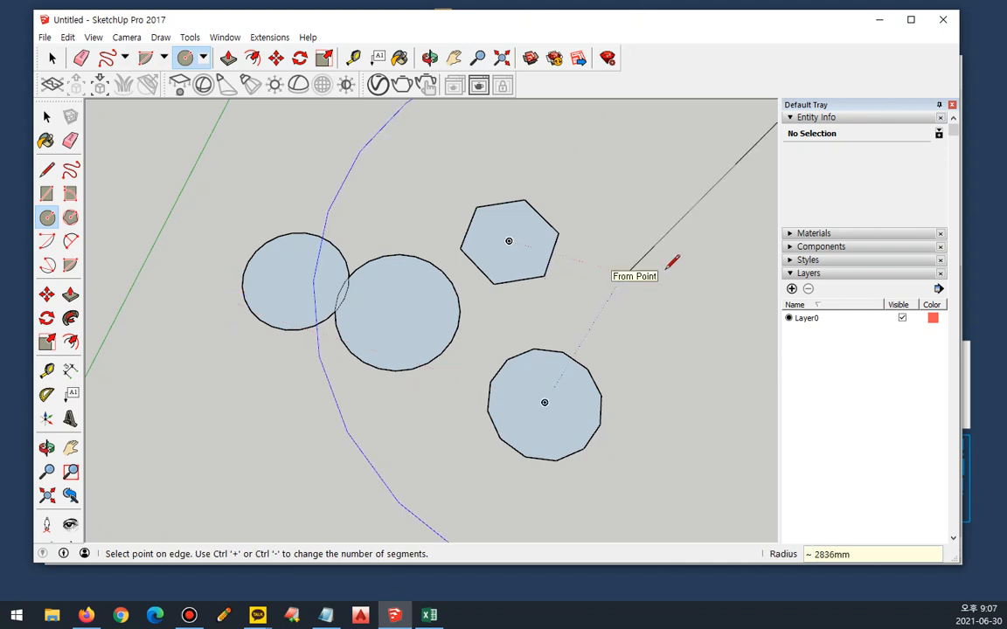
click(639, 323)
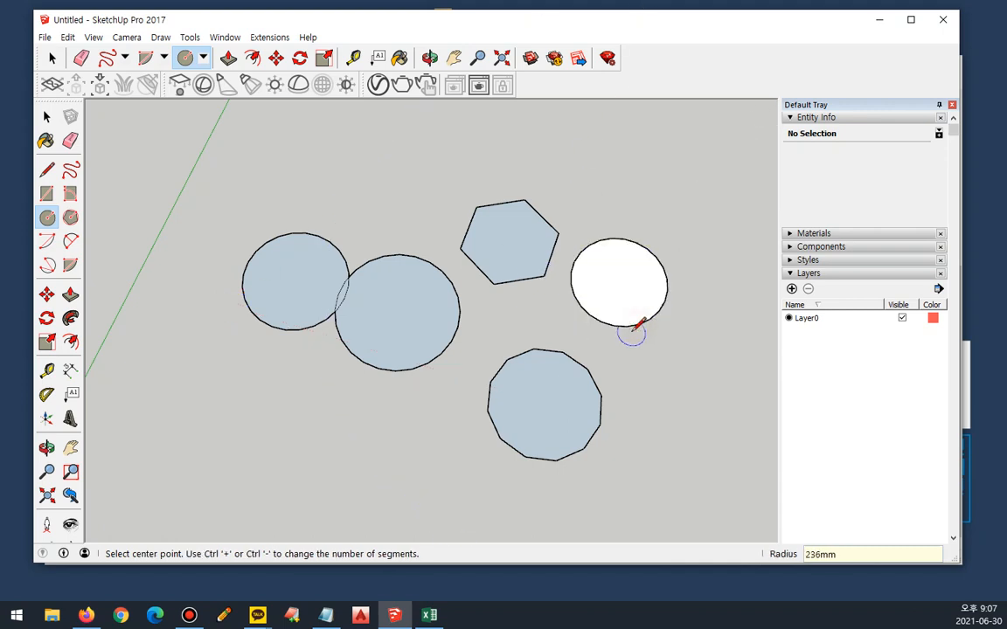
Step: Draw two more circles in front of the flat ones, the second with its plane locked to the green axis
middle_drag(302, 432, 345, 393)
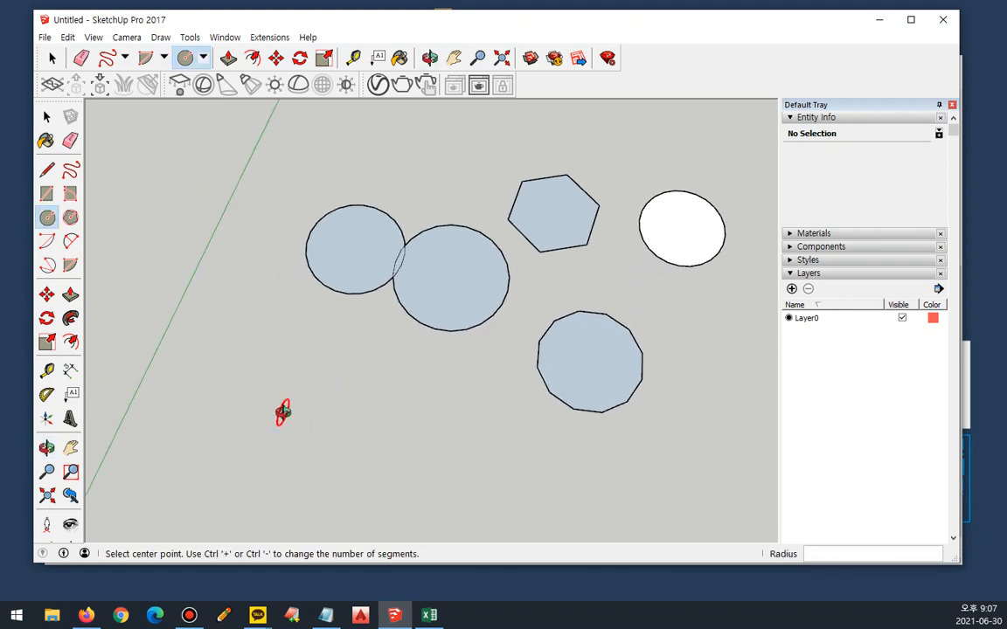
middle_drag(286, 410, 264, 369)
click(318, 395)
click(357, 355)
middle_drag(157, 456, 326, 428)
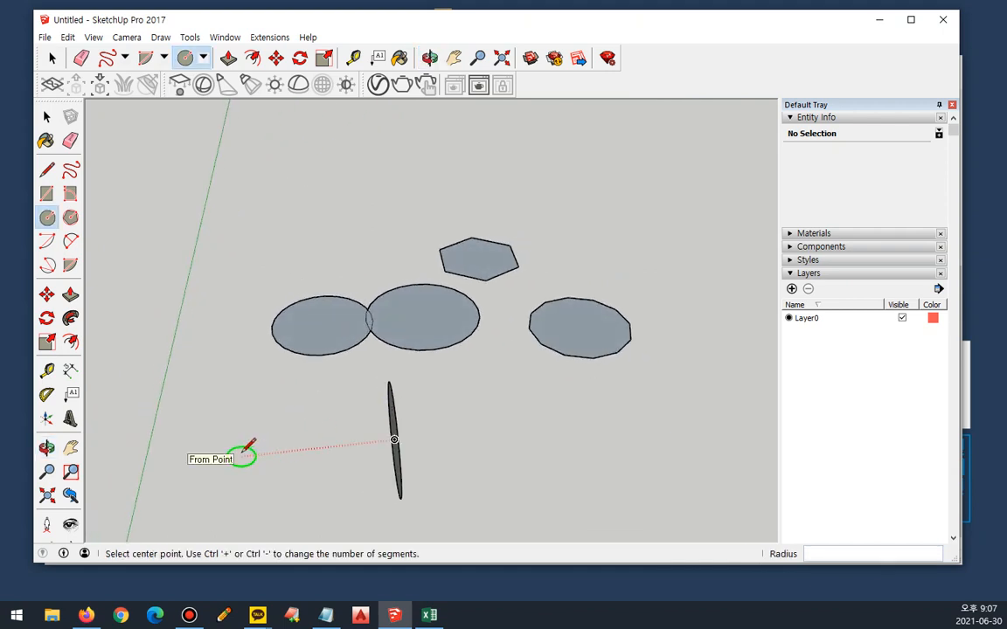
click(240, 455)
click(302, 433)
middle_drag(321, 445, 133, 413)
middle_drag(328, 409, 394, 398)
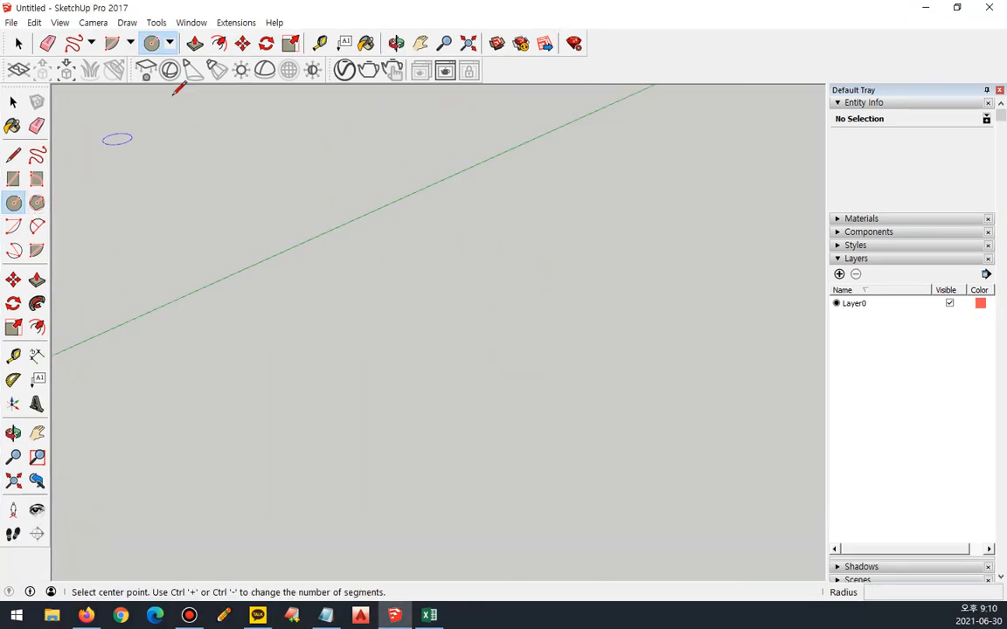
Step: Set the Polygon tool to 8 sides and draw an octagon on the ground in the empty area
click(171, 44)
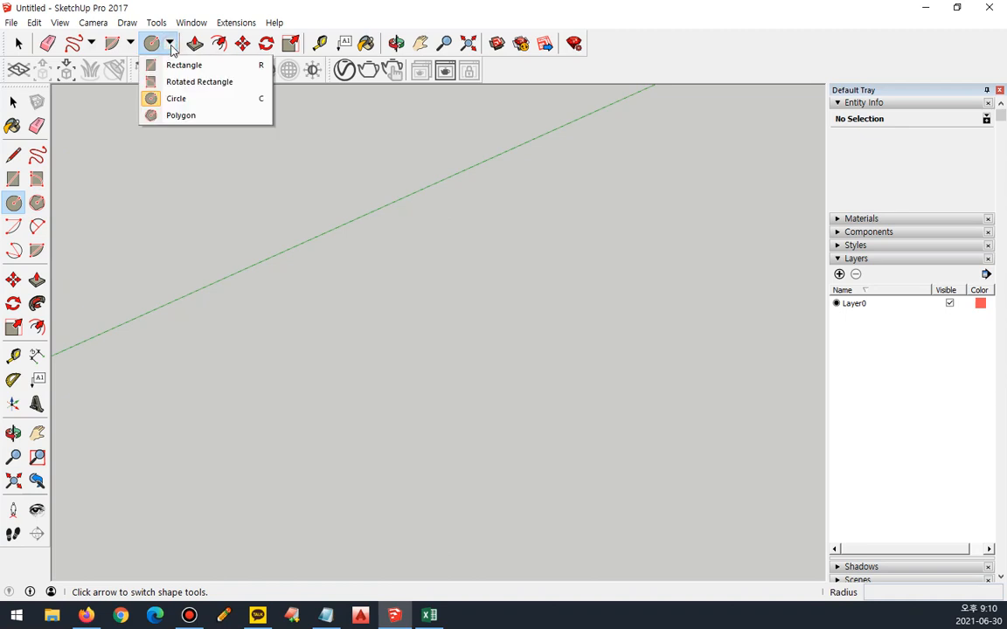
click(182, 117)
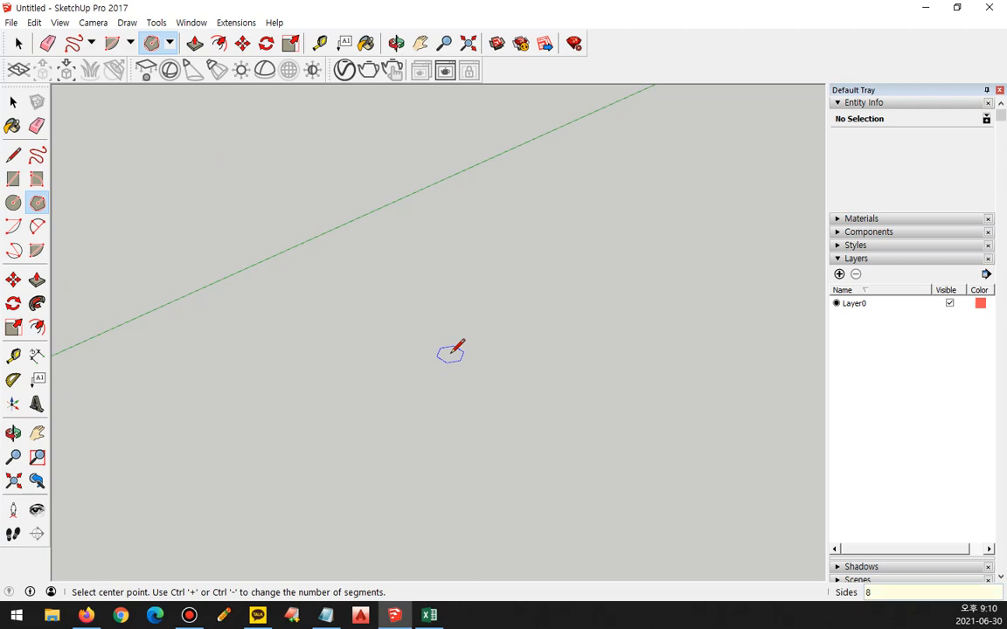
click(328, 370)
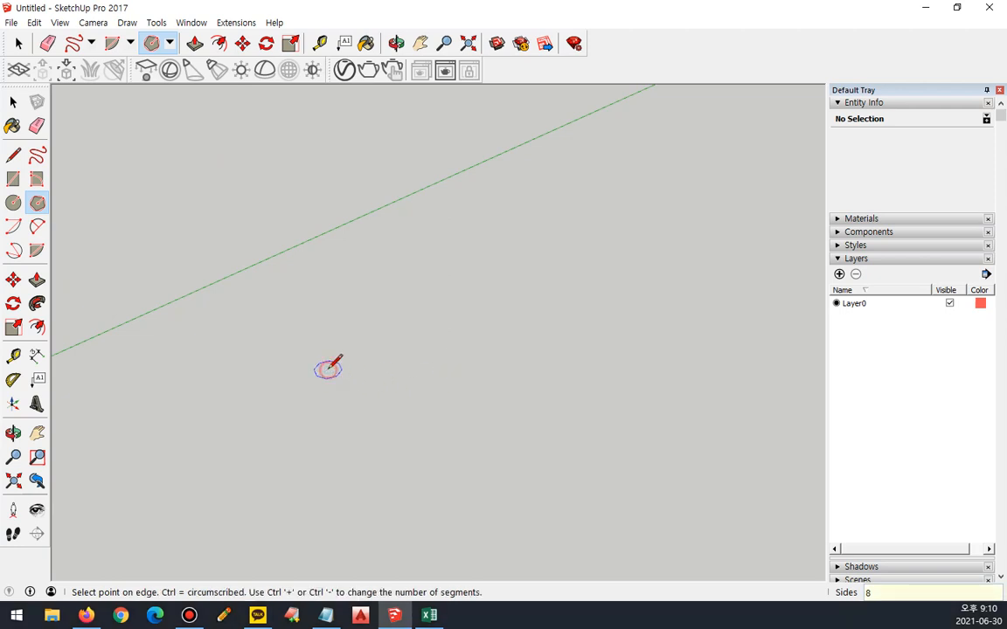
click(385, 382)
middle_drag(386, 382, 331, 400)
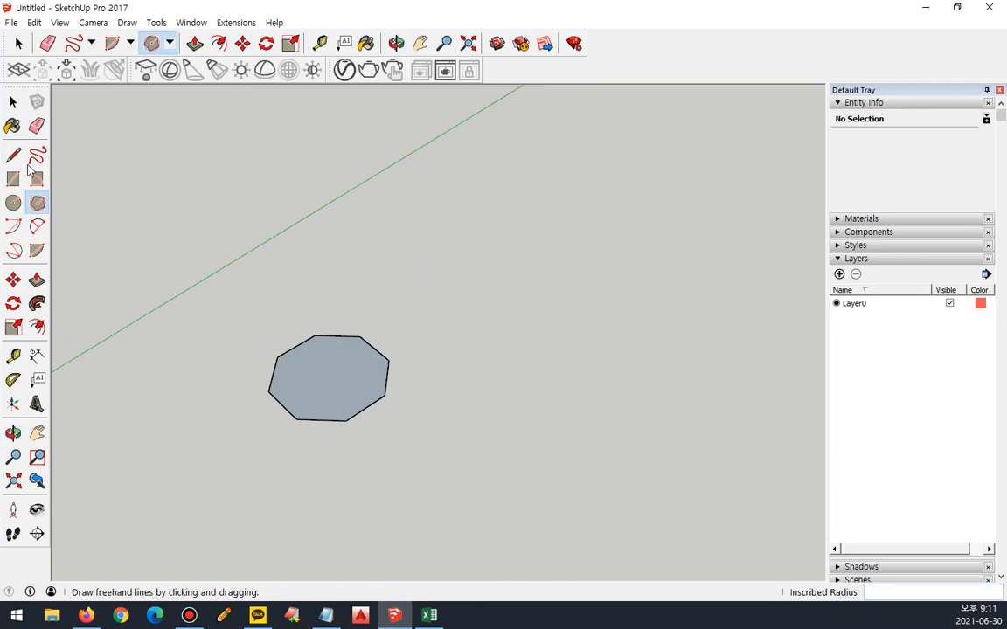
Step: Set the Circle tool to 8 sides and draw a slightly smaller octagonal circle beside the polygon
click(13, 202)
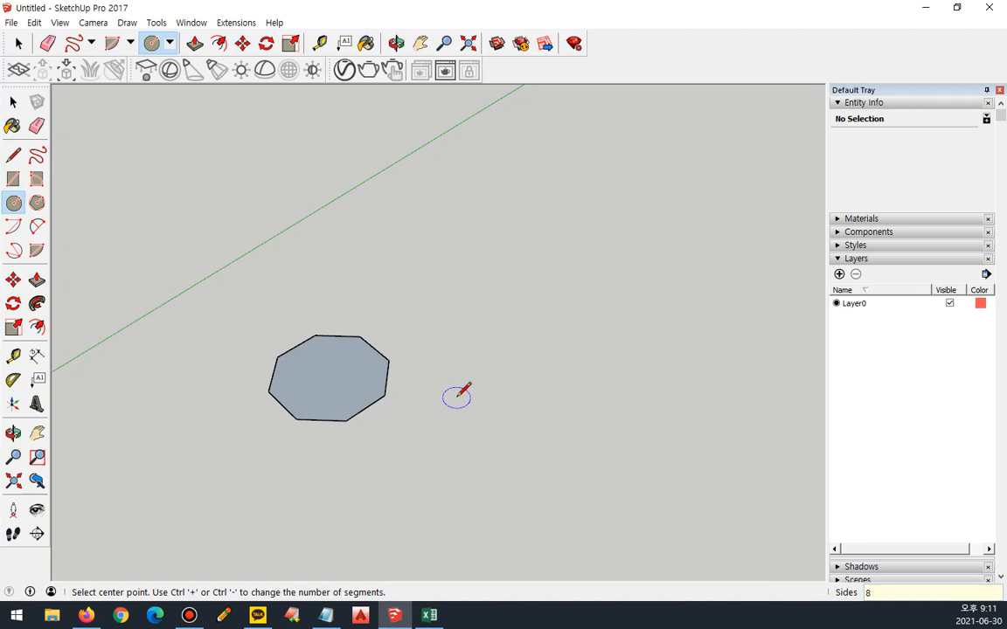
click(497, 443)
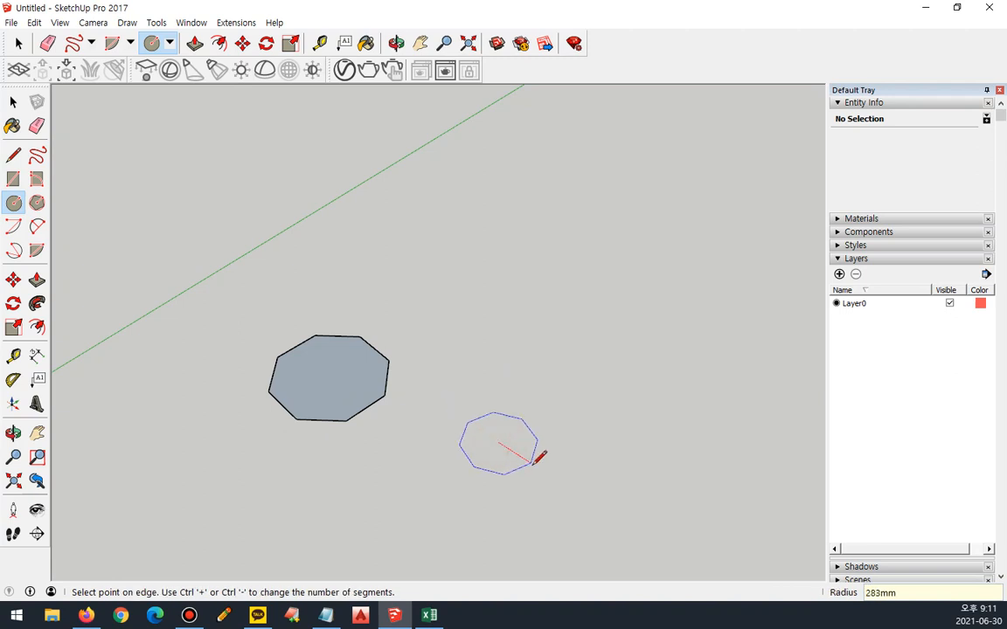
click(551, 456)
middle_drag(387, 470, 490, 524)
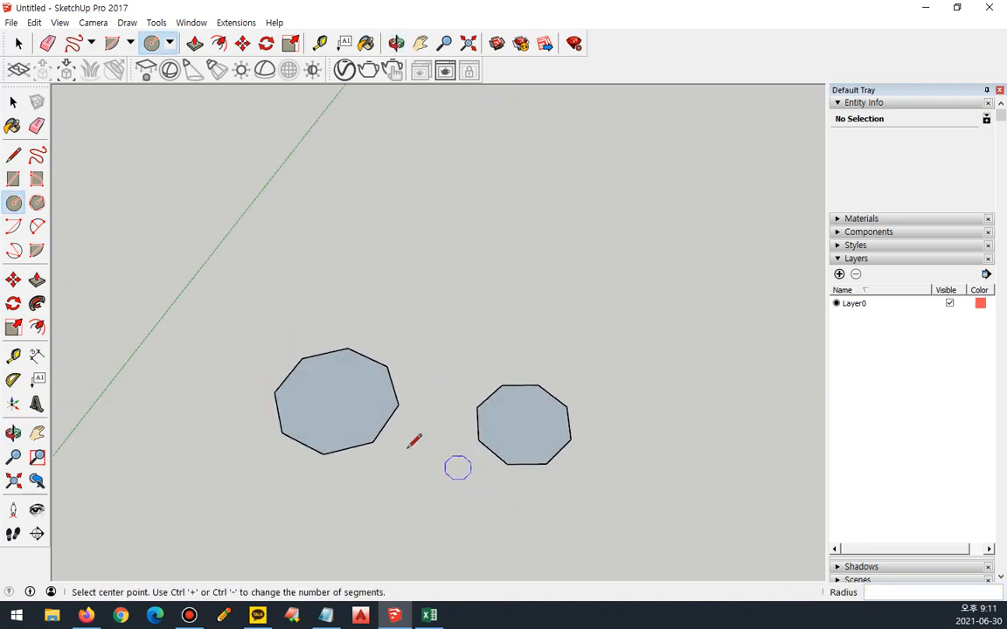
Step: Push/Pull the polygon up about 1113 mm and the eight-sided circle up about 1257 mm
middle_drag(443, 458, 590, 334)
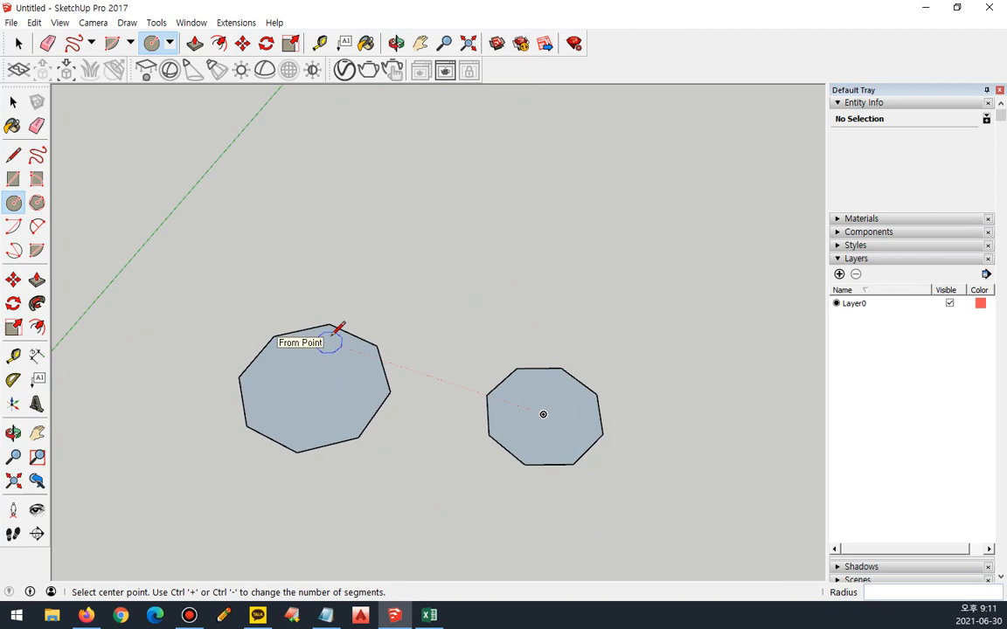
click(36, 280)
drag(310, 382, 290, 254)
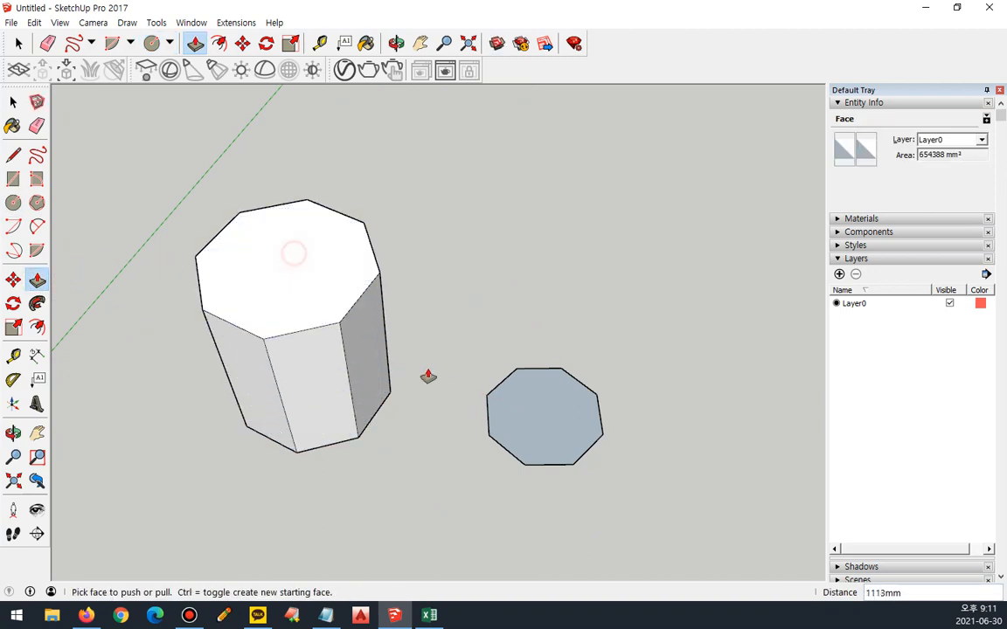
drag(529, 405, 528, 270)
Step: Compare the side faces and top outlines of the extruded polygon and the extruded eight-sided circle
middle_drag(438, 436, 368, 333)
mouse_move(406, 323)
mouse_down()
mouse_move(195, 346)
mouse_move(412, 341)
mouse_move(383, 360)
mouse_up()
mouse_move(596, 382)
mouse_down()
mouse_move(678, 411)
mouse_move(674, 387)
mouse_move(633, 424)
mouse_up()
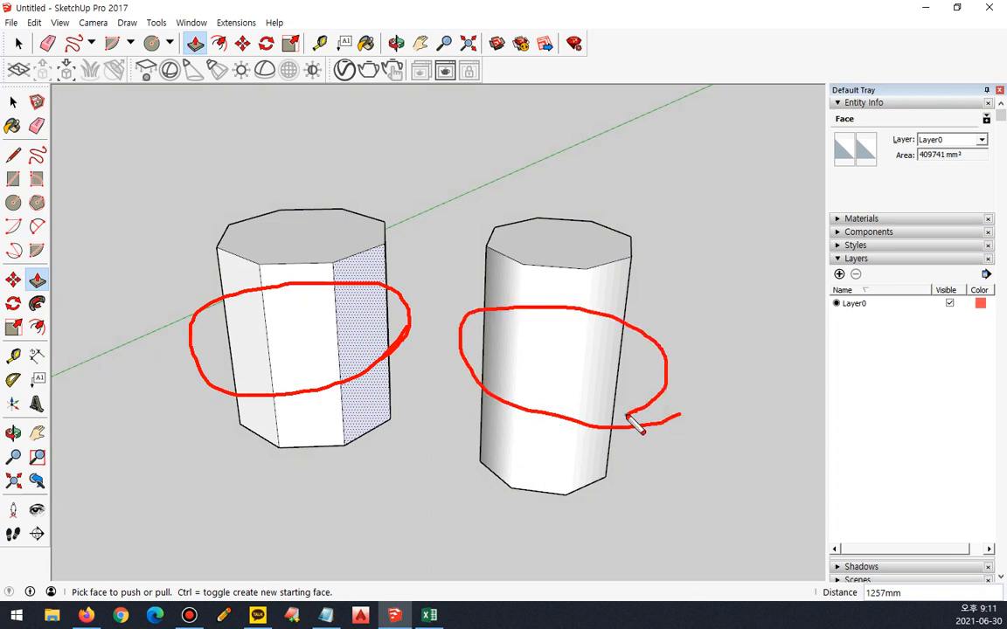
key(Delete)
mouse_move(623, 106)
mouse_down()
mouse_move(577, 179)
mouse_move(587, 179)
mouse_up()
mouse_move(263, 106)
mouse_down()
mouse_move(278, 182)
mouse_move(294, 169)
mouse_move(253, 196)
mouse_up()
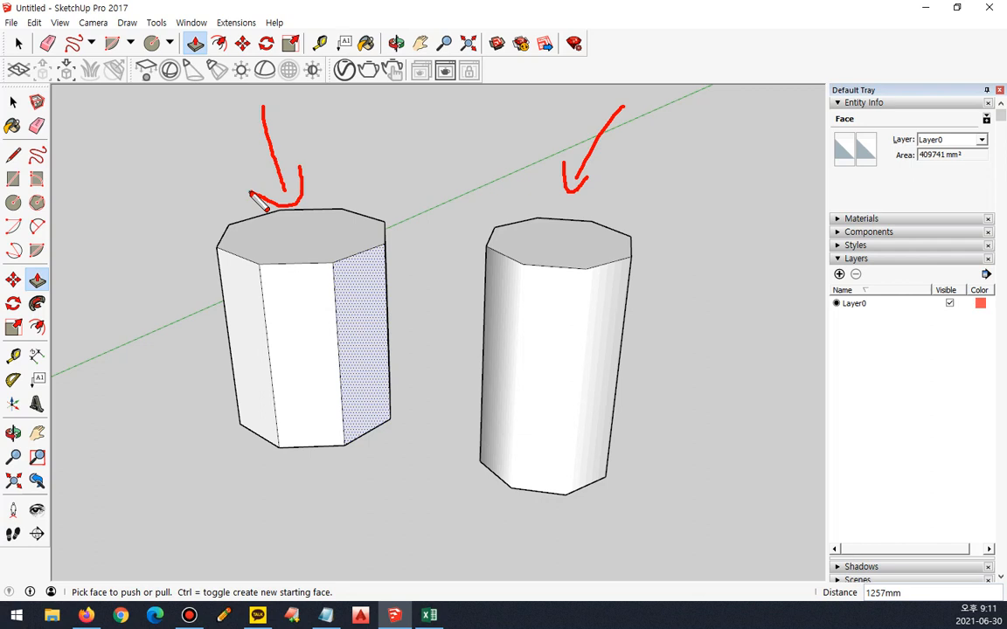
key(Delete)
drag(316, 131, 302, 219)
mouse_move(282, 196)
mouse_down()
mouse_move(283, 207)
mouse_move(349, 188)
mouse_move(503, 217)
mouse_move(500, 233)
mouse_up()
key(Delete)
mouse_move(578, 153)
mouse_down()
mouse_move(555, 243)
mouse_move(564, 241)
mouse_move(460, 195)
mouse_move(367, 247)
mouse_up()
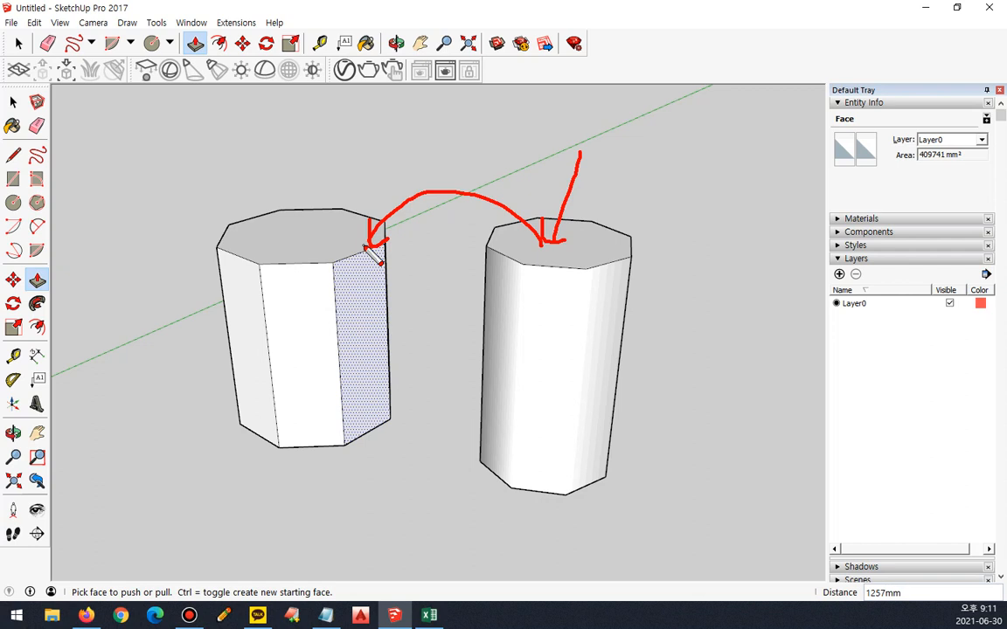
key(Escape)
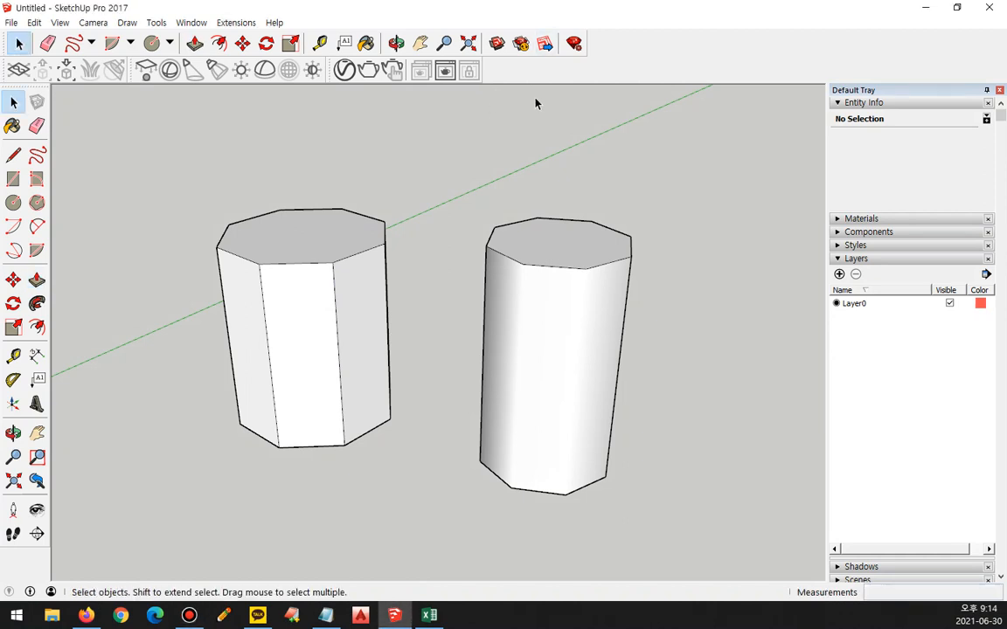
Step: Collapse the Entity Info and Layers sections of the Default Tray and show the Soften Edges settings
click(836, 103)
click(838, 156)
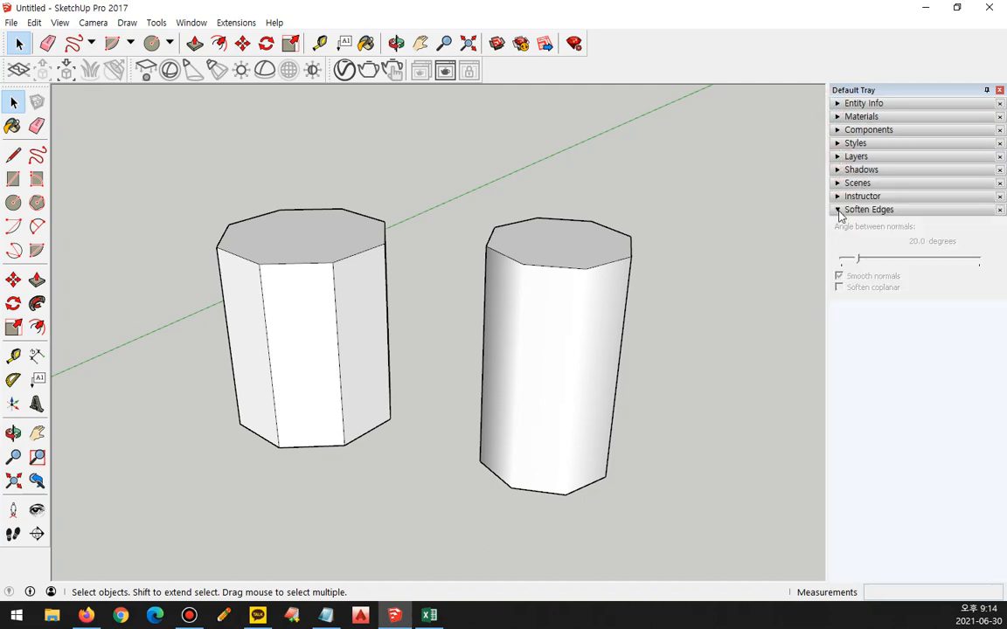
key(ctrl+2)
mouse_move(864, 310)
mouse_down()
mouse_move(832, 300)
mouse_move(841, 210)
mouse_move(931, 202)
mouse_move(926, 285)
mouse_up()
key(e)
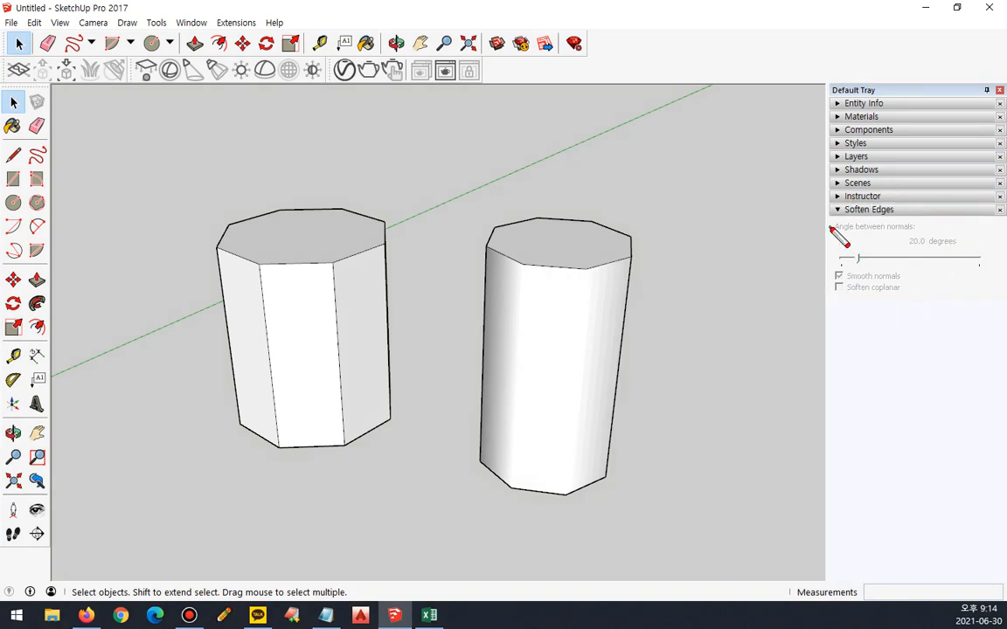
shift+drag(827, 221, 997, 221)
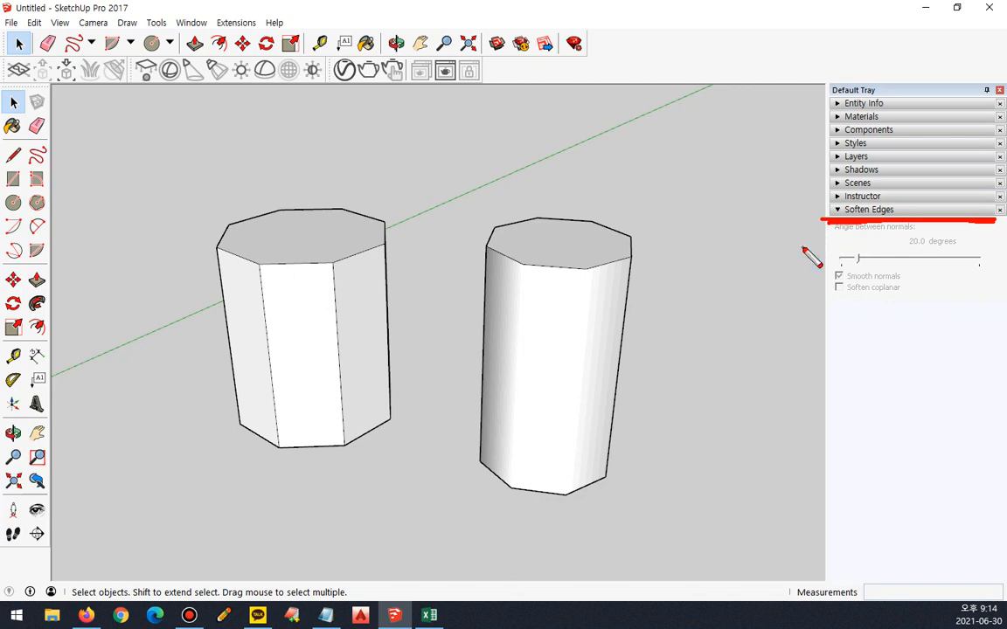
key(Escape)
Step: Check which sections are enabled for the Default Tray, including Soften Edges
click(188, 24)
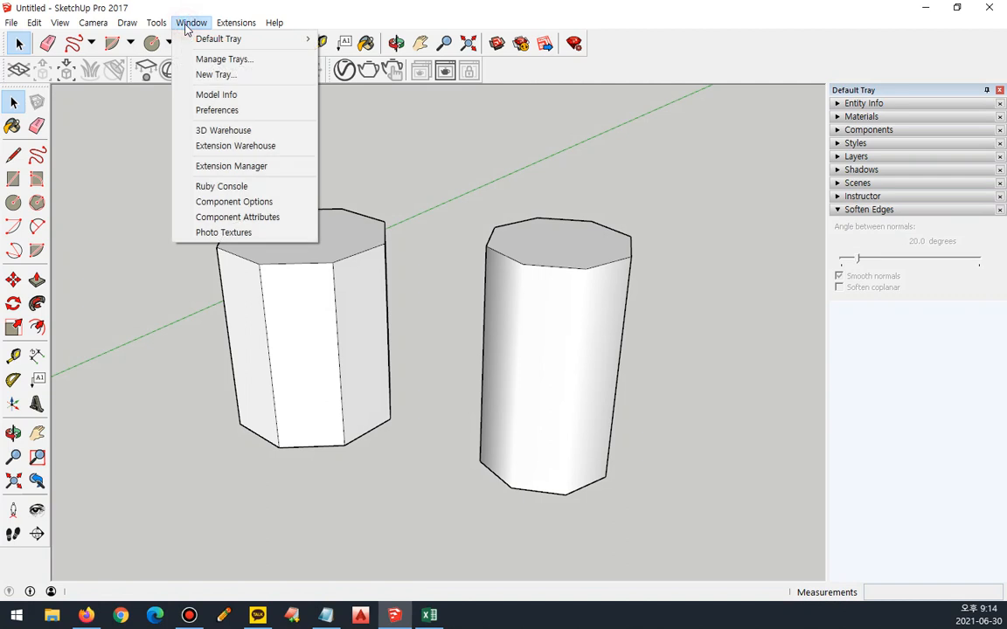
mouse_move(186, 48)
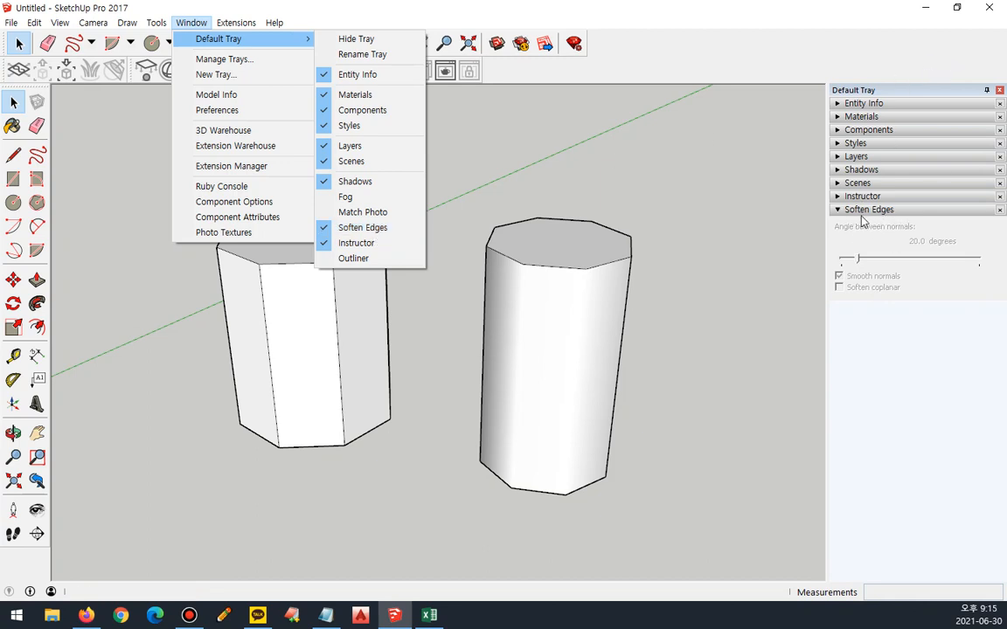
click(702, 211)
Step: Select the side surface of the extruded eight-sided circle together with its bounding edges
middle_drag(673, 313, 673, 235)
drag(669, 270, 456, 367)
middle_drag(731, 263, 669, 355)
click(667, 371)
double_click(597, 375)
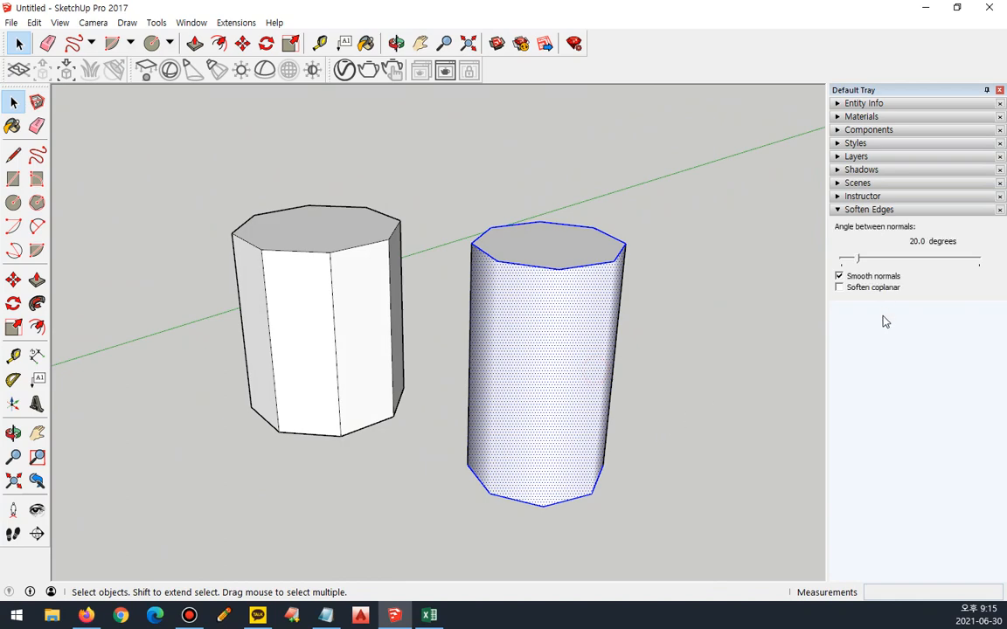
click(695, 272)
double_click(566, 312)
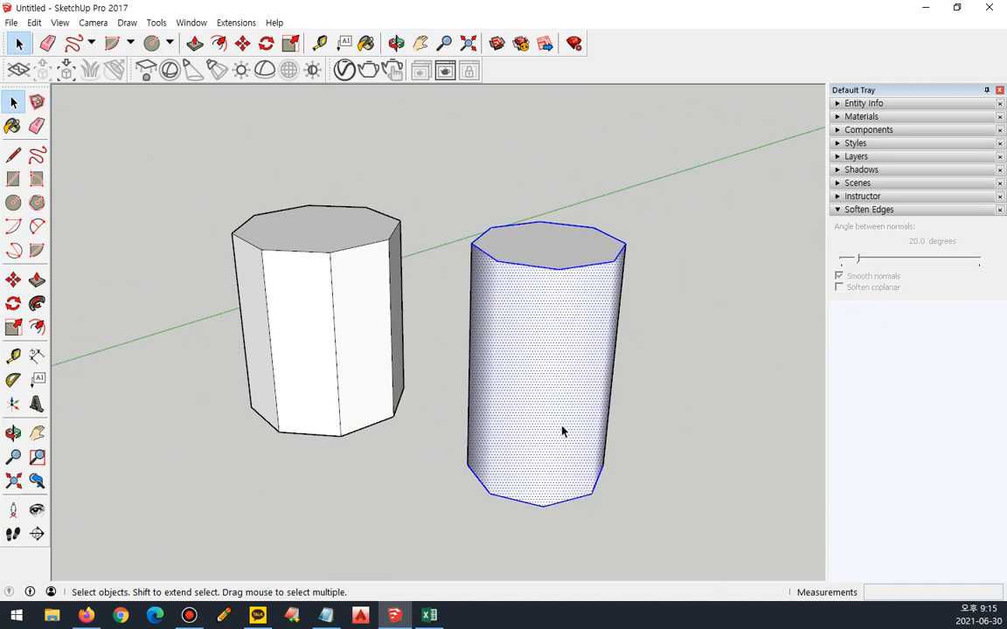
middle_drag(561, 434, 540, 364)
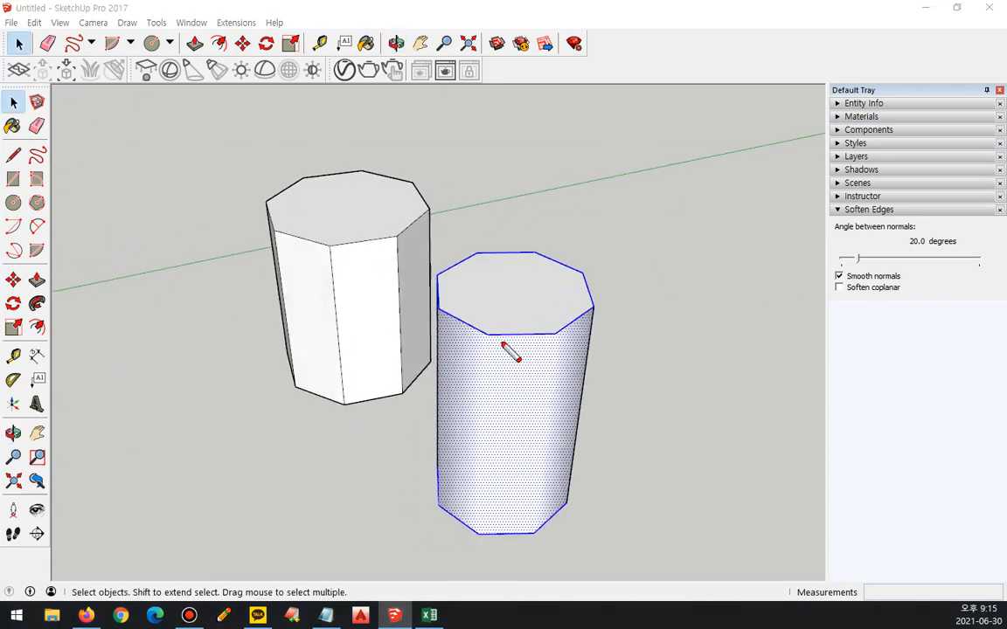
Step: Examine the angle between adjacent side faces of the extruded circle against the Soften Edges angle between normals
drag(493, 333, 680, 334)
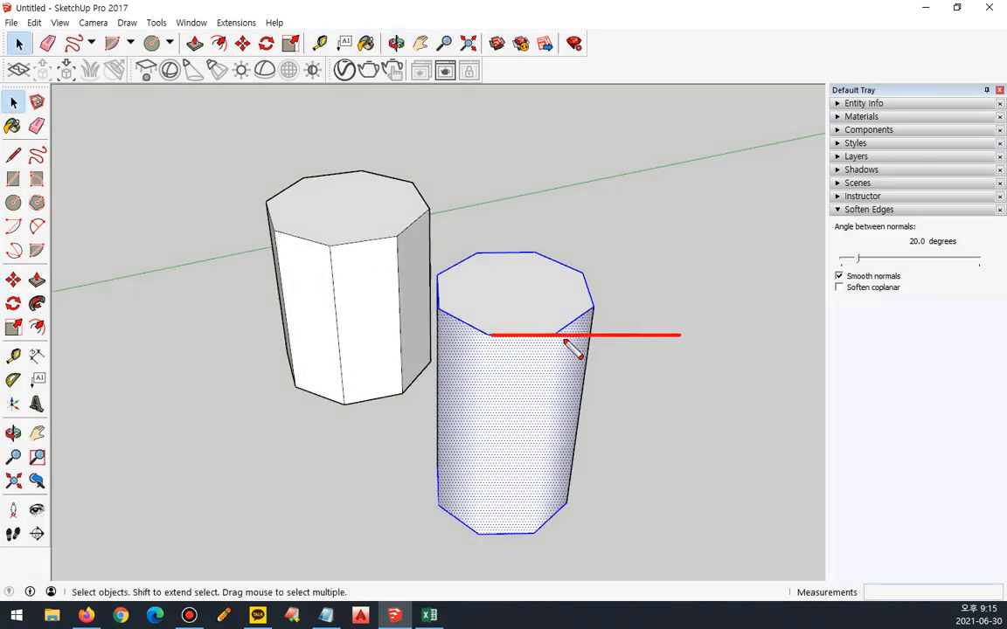
drag(466, 325, 687, 441)
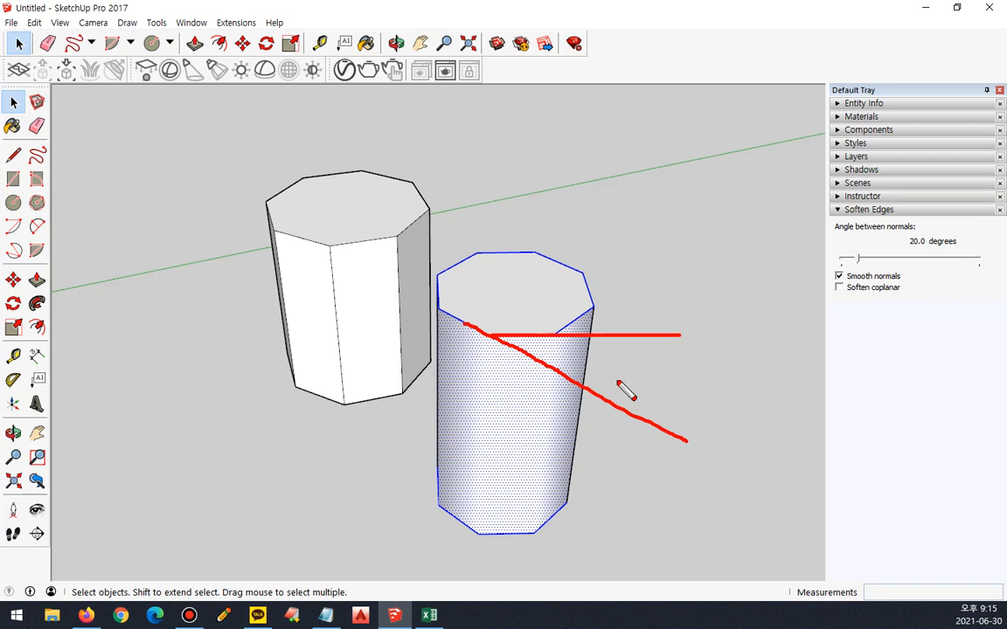
mouse_move(629, 336)
mouse_down()
mouse_move(625, 396)
mouse_move(646, 401)
mouse_up()
drag(619, 351, 646, 345)
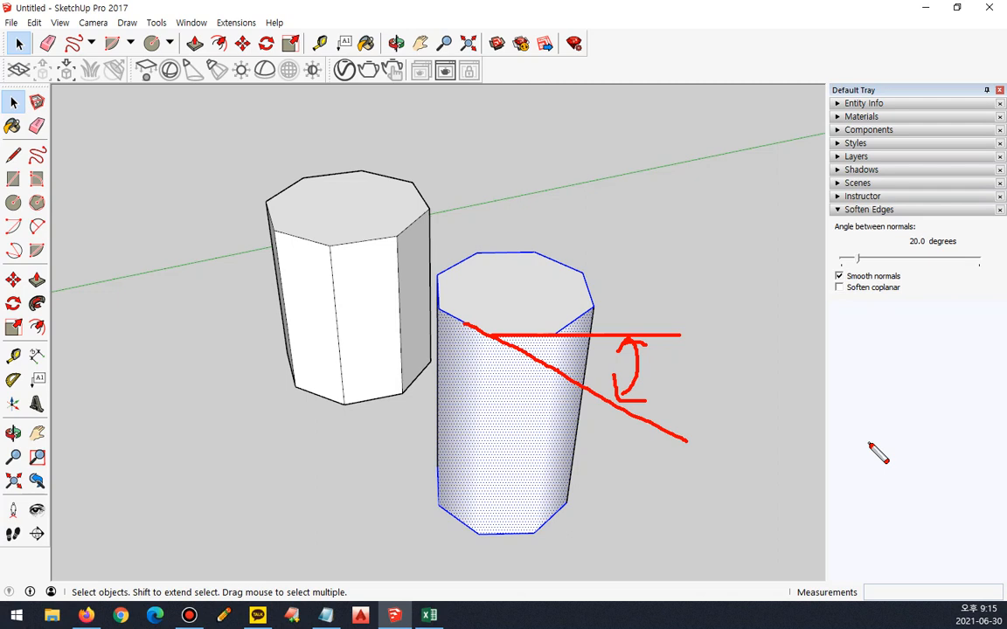
mouse_move(951, 225)
mouse_down()
mouse_move(896, 238)
mouse_move(964, 251)
mouse_up()
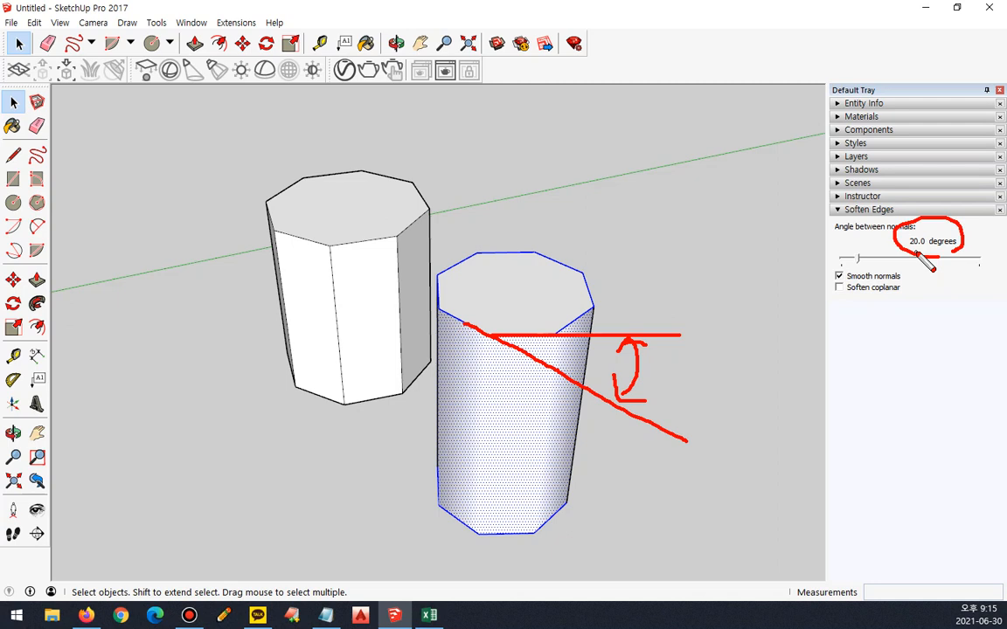
key(Escape)
Step: Try angles between normals of 69.4 and 0.0 degrees on the extruded circle's side surface
mouse_move(858, 259)
mouse_down()
mouse_move(844, 260)
mouse_move(895, 259)
mouse_up()
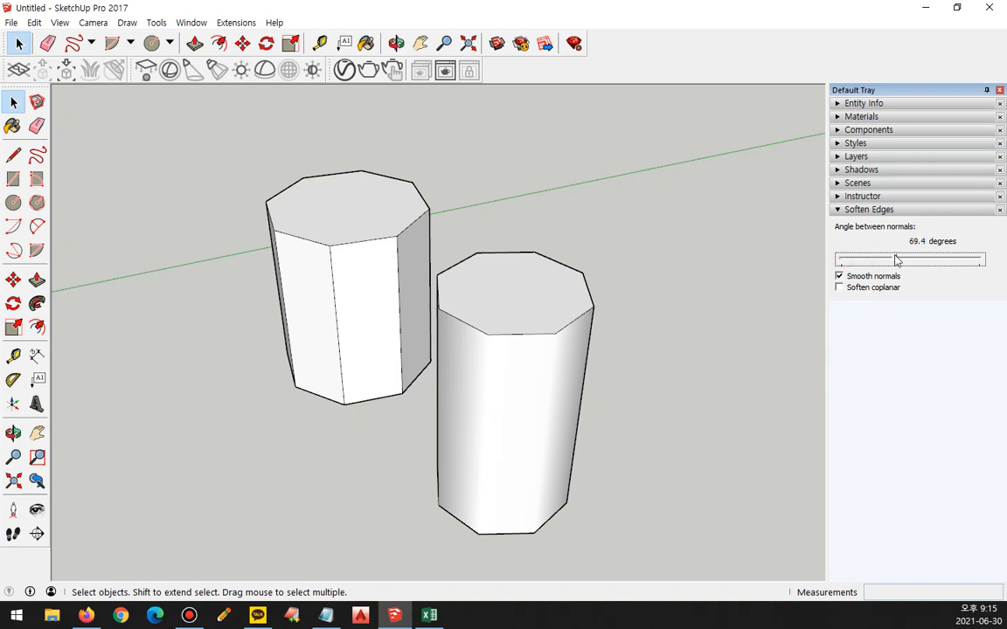
click(500, 401)
click(804, 236)
drag(893, 259, 837, 261)
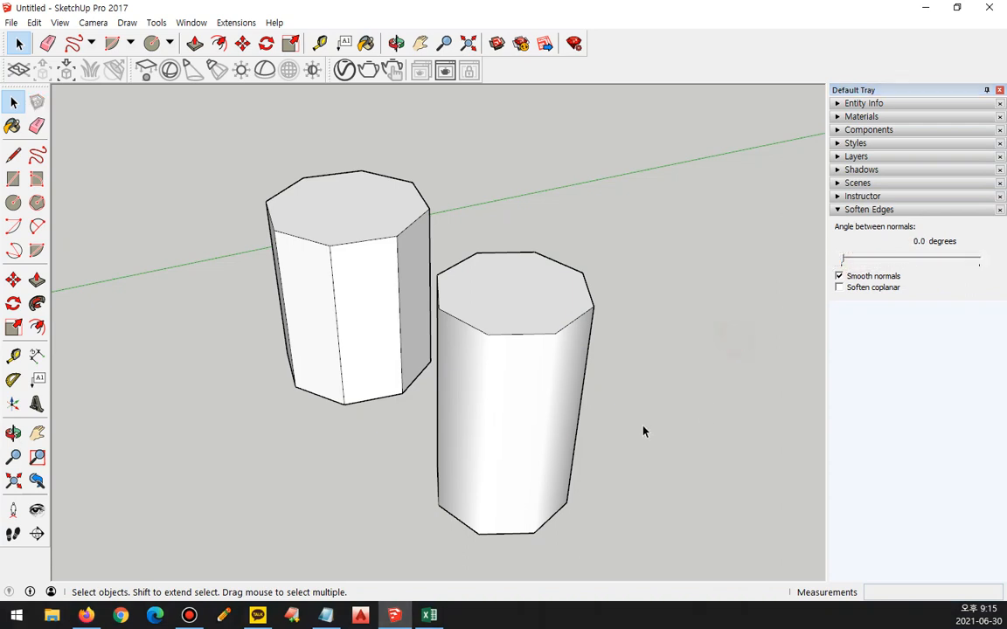
middle_drag(643, 427, 555, 342)
click(542, 342)
mouse_move(844, 259)
mouse_down()
mouse_move(859, 261)
mouse_move(825, 260)
mouse_up()
Step: Select one side face of the extruded polygon, and then all its front side faces with their vertical edges
click(367, 262)
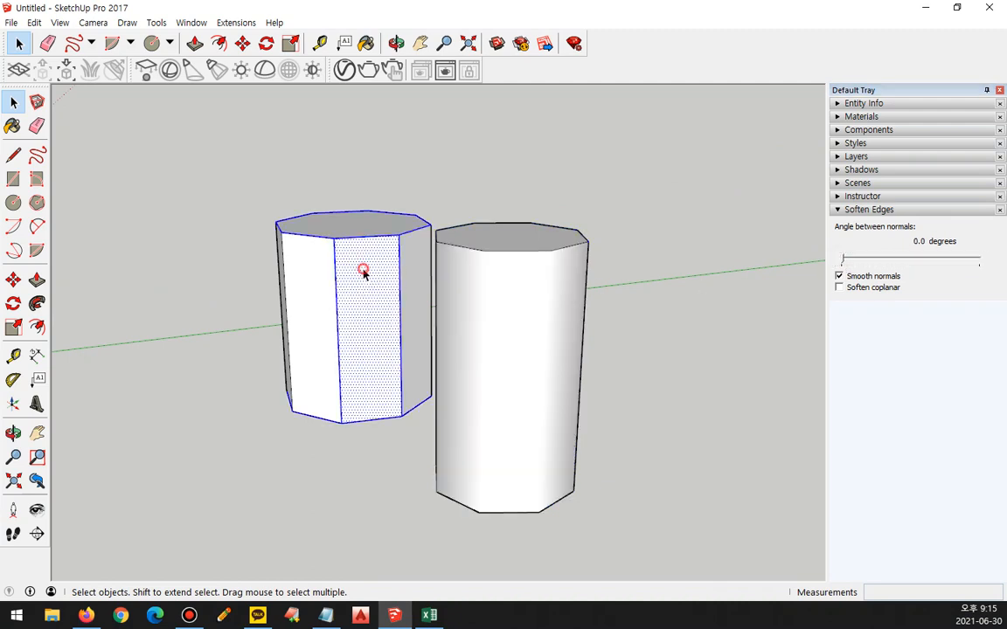
middle_drag(222, 280, 450, 326)
click(442, 330)
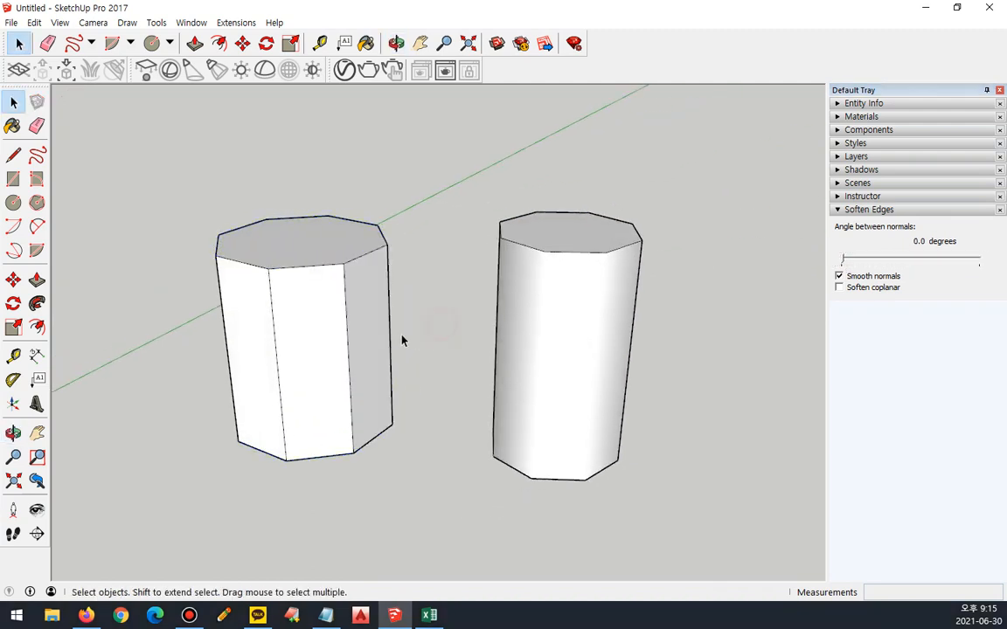
click(366, 328)
drag(433, 348, 223, 333)
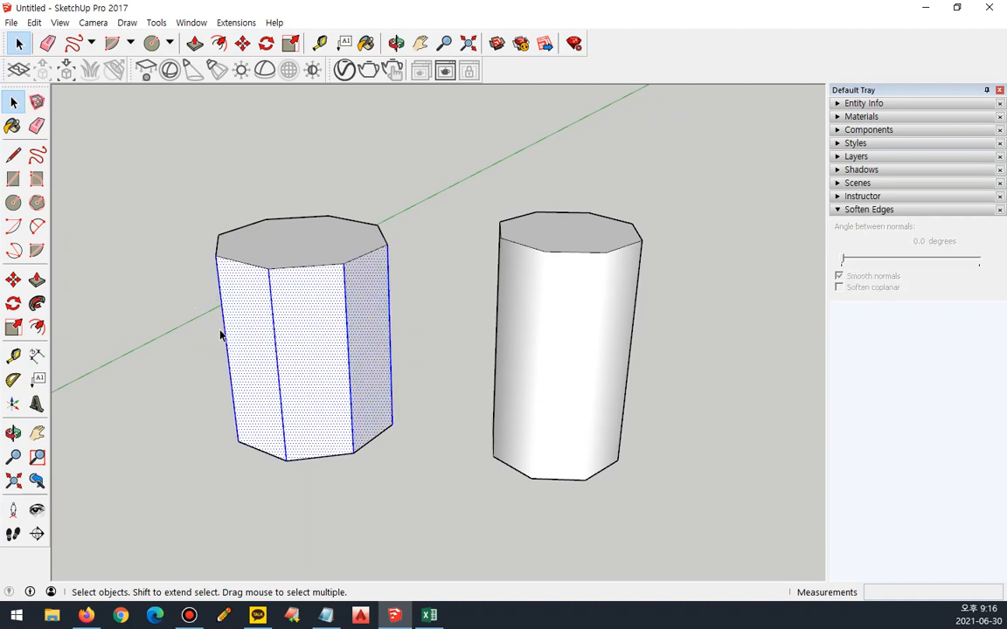
Step: Select the whole extruded eight-sided circle and try angles between normals of 38.4, 61.2 and 43.9 degrees
middle_drag(382, 315, 450, 426)
drag(842, 261, 872, 261)
click(532, 301)
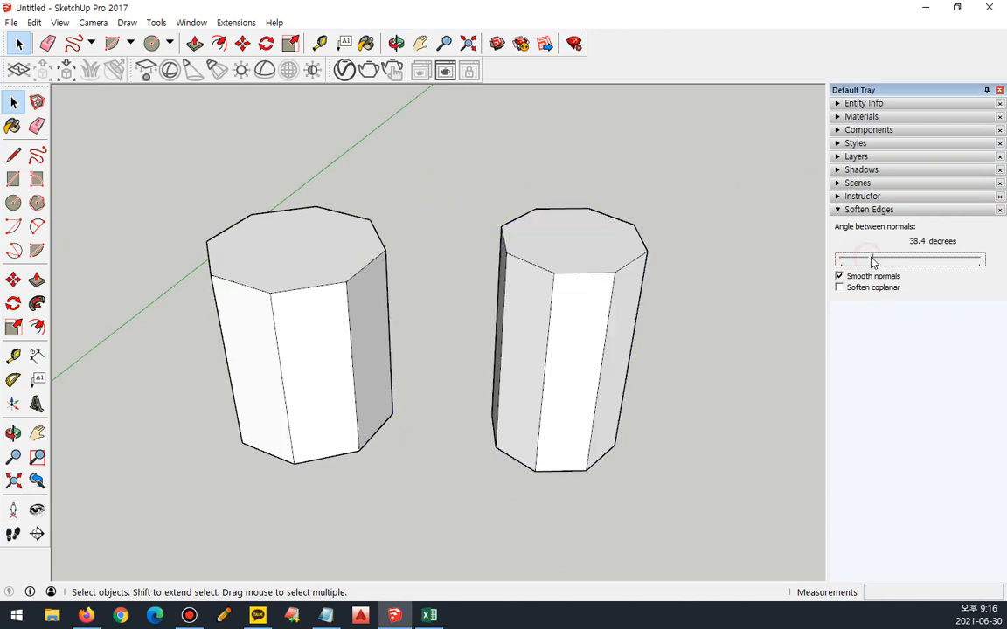
middle_drag(661, 362, 600, 348)
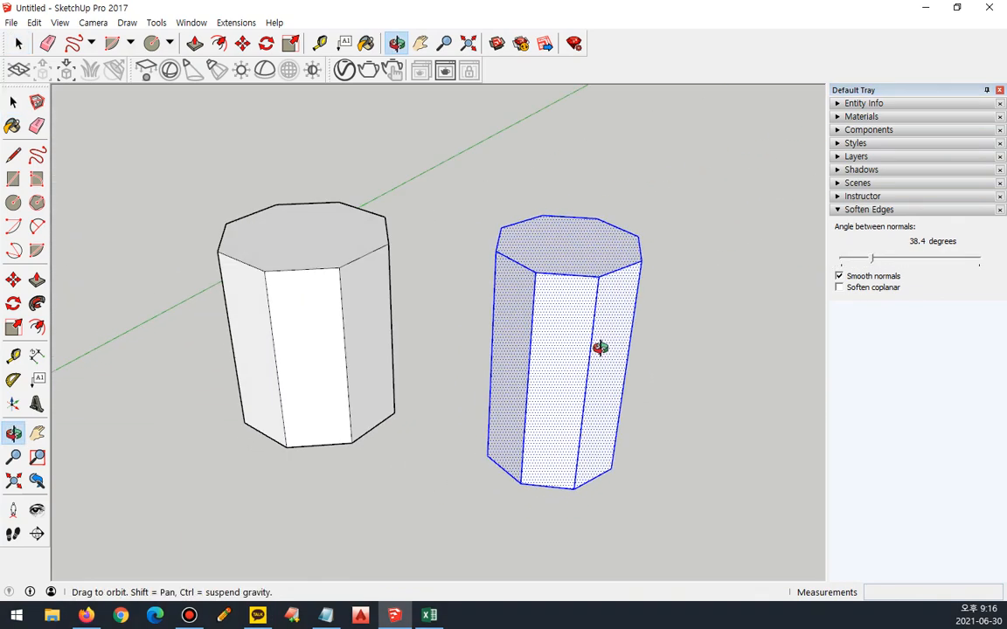
click(737, 366)
triple_click(563, 331)
mouse_move(872, 260)
mouse_down()
mouse_move(840, 262)
mouse_move(927, 264)
mouse_move(895, 262)
mouse_up()
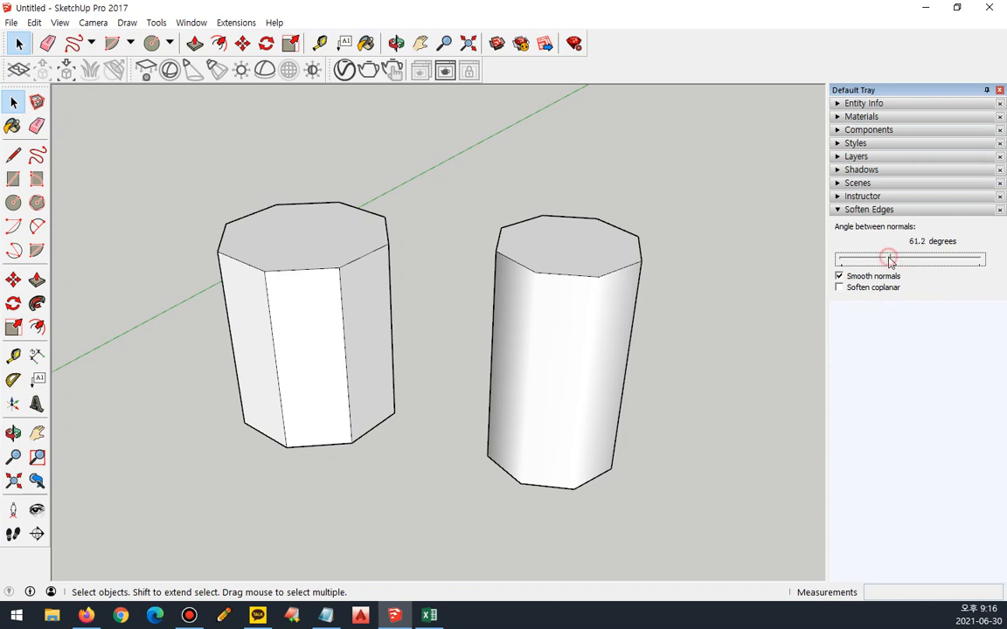
mouse_move(882, 264)
mouse_down()
mouse_move(867, 263)
mouse_move(888, 262)
mouse_move(877, 262)
mouse_up()
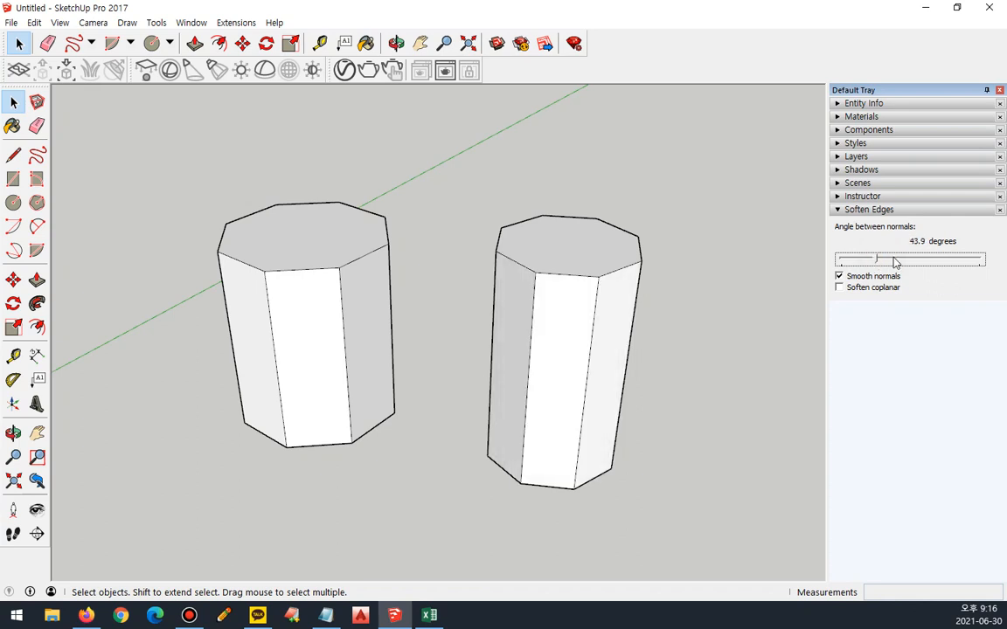
Step: Set the extruded circle's soften angle to 42.9 degrees and compare it with the angle between two adjacent side faces
drag(877, 260, 943, 239)
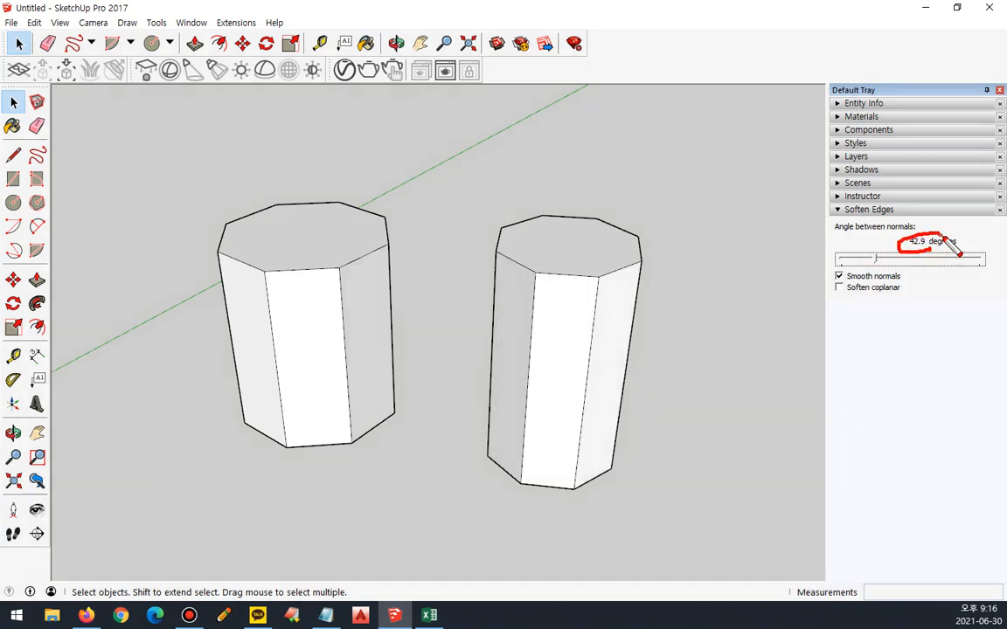
drag(599, 278, 644, 265)
drag(581, 277, 716, 302)
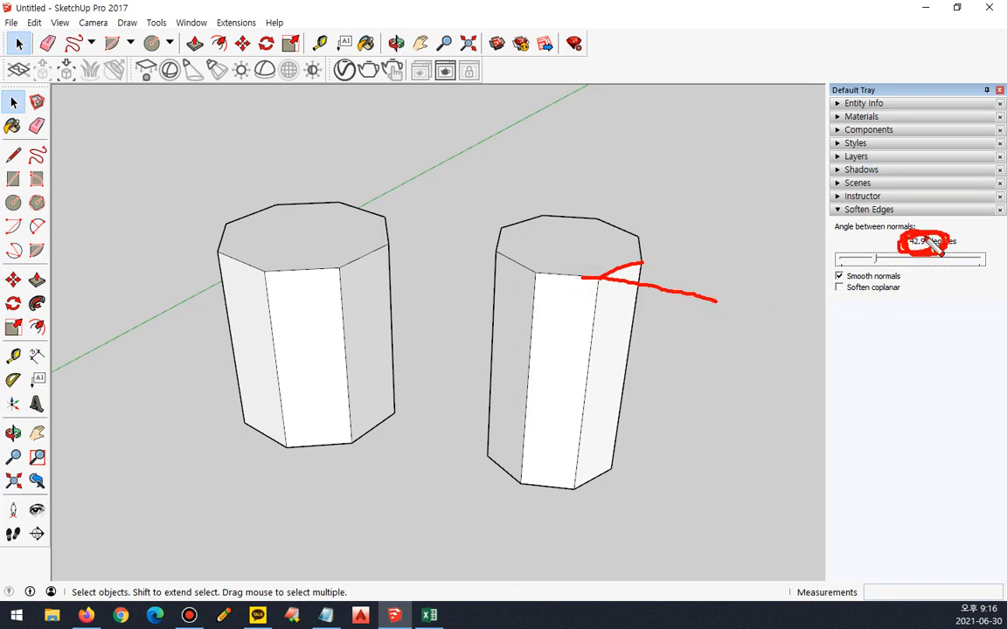
drag(652, 264, 649, 280)
mouse_move(936, 263)
mouse_down()
mouse_move(915, 265)
mouse_move(918, 241)
mouse_move(901, 249)
mouse_up()
mouse_move(678, 324)
mouse_down()
mouse_move(487, 325)
mouse_move(647, 310)
mouse_up()
key(Escape)
Step: Soften the extruded circle's edges at 52.1 degrees and the whole extruded polygon's edges at 60.3 degrees
drag(875, 260, 883, 260)
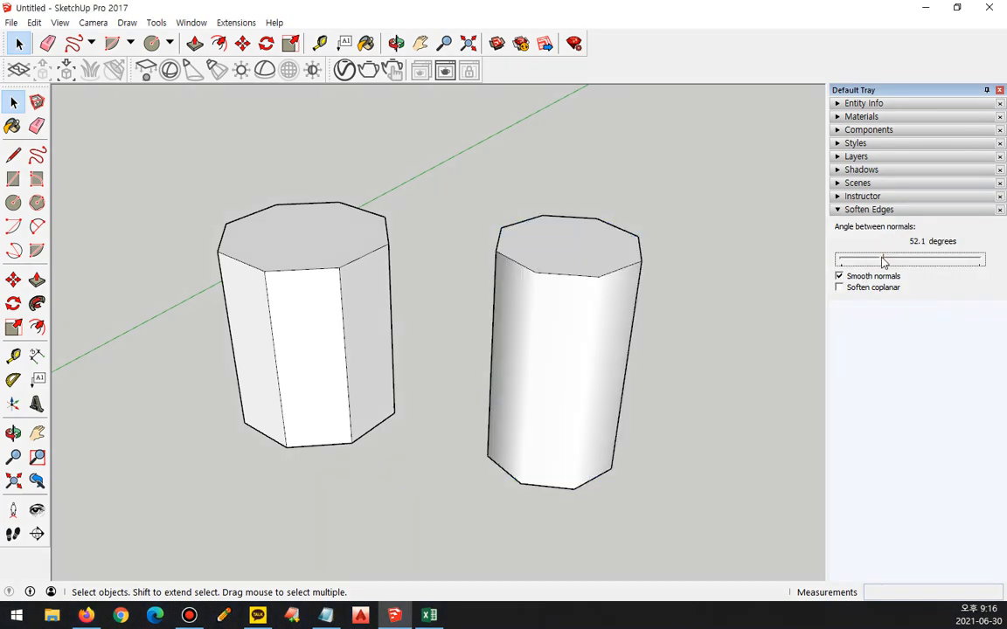
triple_click(296, 324)
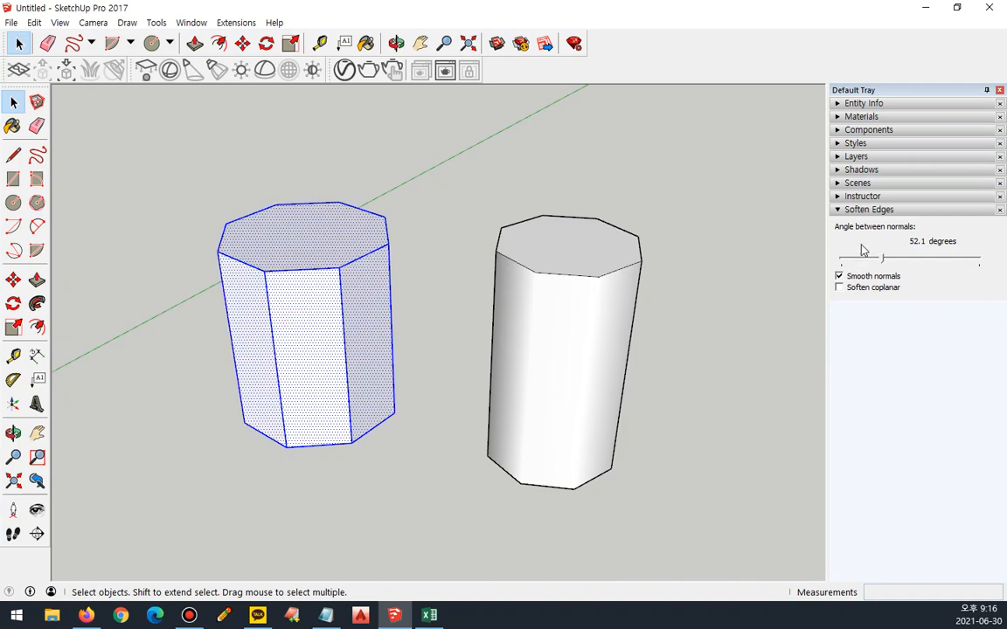
drag(873, 262, 890, 261)
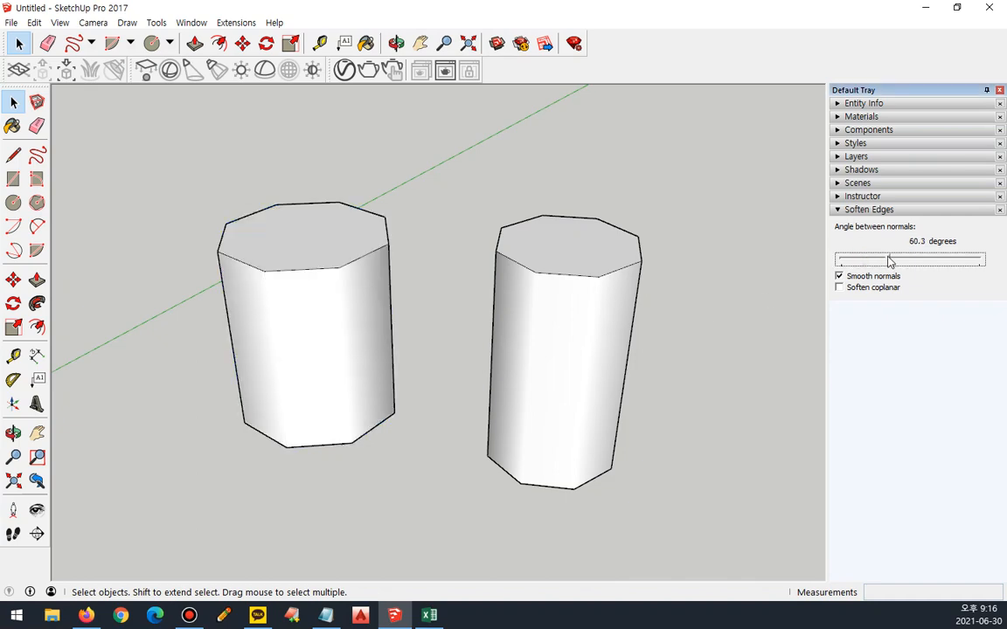
Step: Examine the softened vertical edges and the angle between side faces on the extruded polygon
middle_drag(527, 281, 306, 232)
key(F9)
mouse_move(363, 311)
mouse_down()
mouse_move(461, 362)
mouse_move(353, 345)
mouse_up()
drag(357, 315, 371, 303)
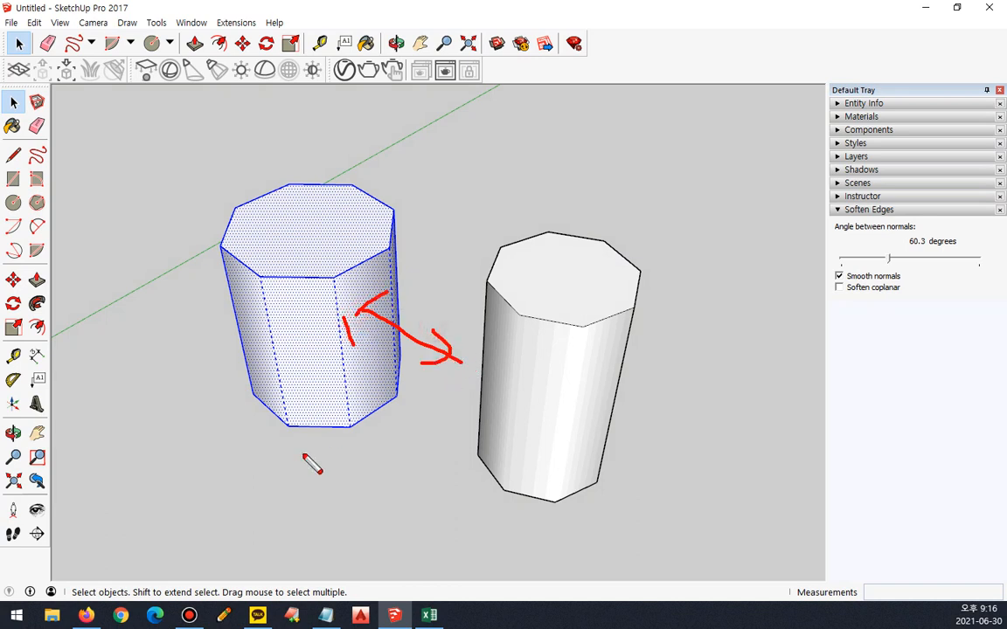
key(Escape)
Step: Lower the angle between normals to 37.5 degrees for the extruded polygon and 34.7 degrees for the extruded circle
drag(888, 259, 872, 260)
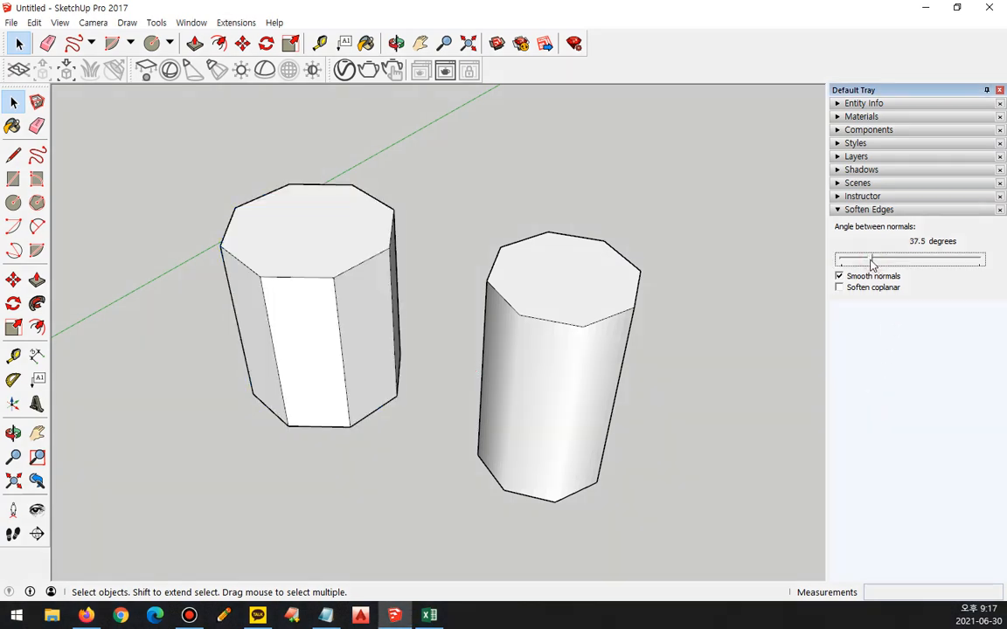
click(658, 344)
click(554, 275)
mouse_move(871, 260)
mouse_down()
mouse_move(892, 260)
mouse_move(871, 260)
mouse_up()
click(719, 411)
middle_drag(719, 411, 661, 382)
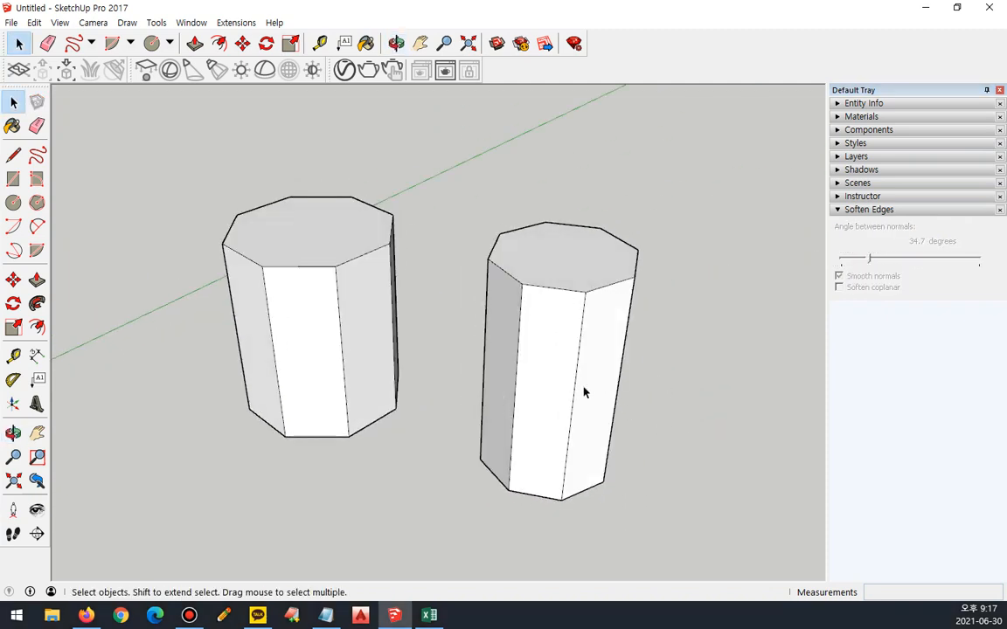
Step: Select the extruded circle's side faces and edges and soften them with a 56.6-degree angle between normals
middle_drag(593, 383, 582, 299)
drag(704, 344, 468, 398)
middle_drag(467, 398, 674, 359)
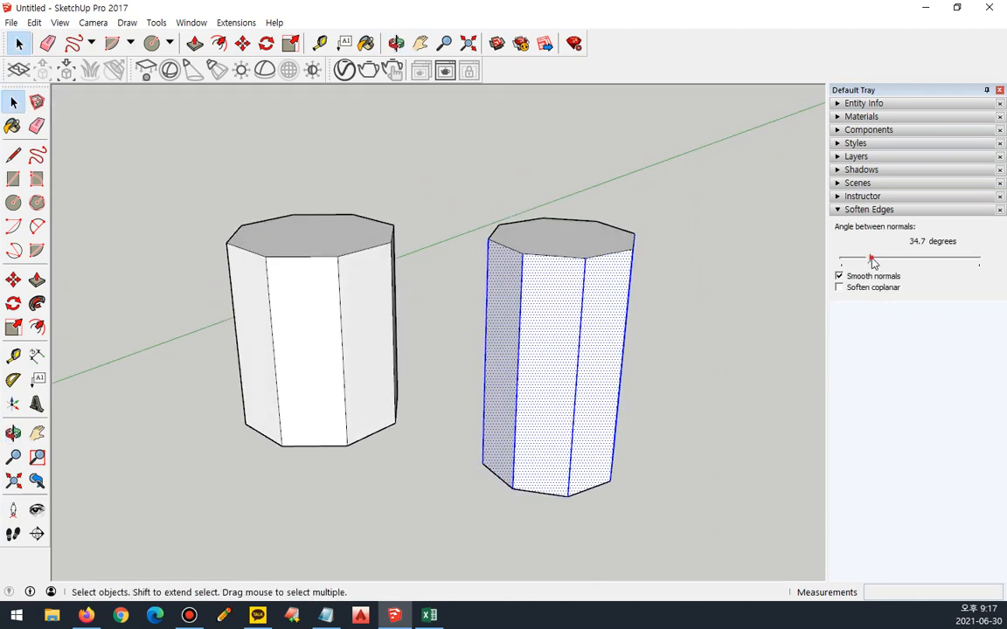
drag(872, 262, 887, 261)
middle_drag(704, 373, 717, 409)
Step: Select the extruded polygon's side faces and edges and soften them, reducing the angle between normals to 45.7 degrees
click(418, 348)
middle_drag(429, 337, 421, 243)
key(space)
drag(450, 328, 187, 328)
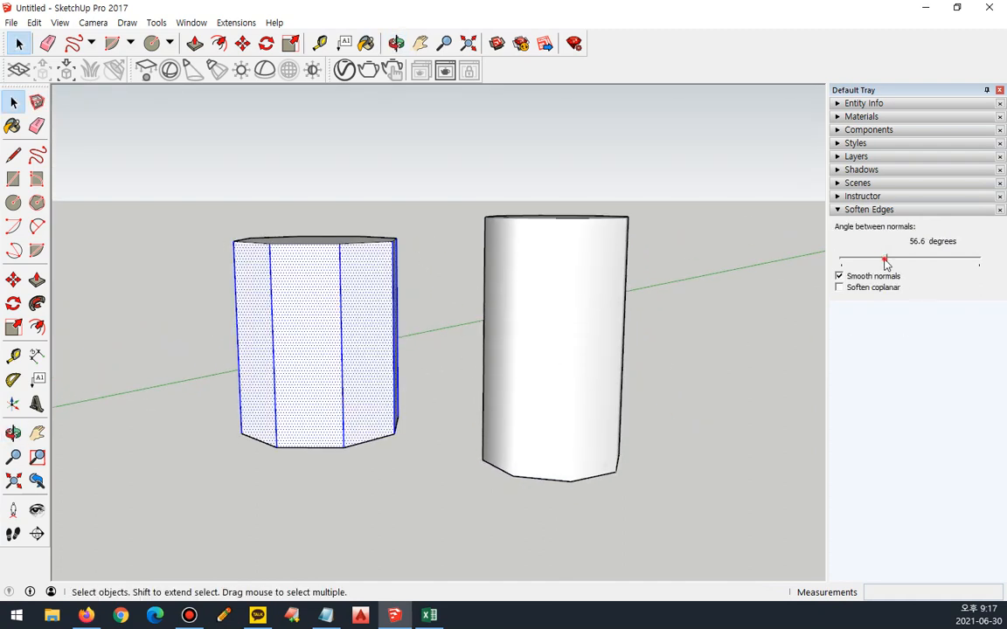
click(887, 263)
click(315, 300)
middle_drag(310, 339, 662, 358)
mouse_move(885, 260)
mouse_down()
mouse_move(856, 262)
mouse_move(879, 261)
mouse_up()
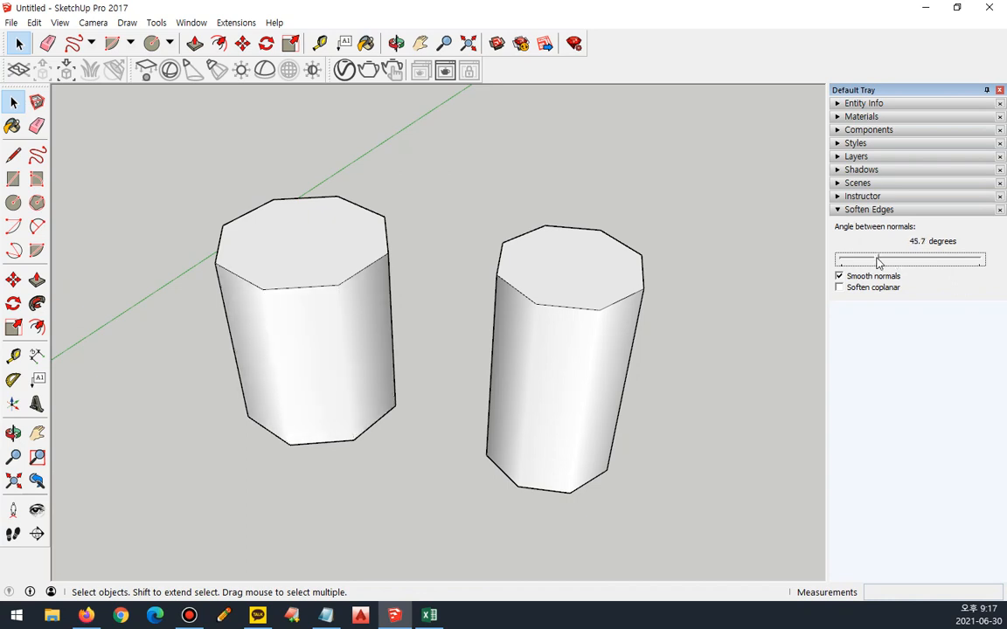
Step: Delete both the extruded polygon and the extruded eight-sided circle
middle_drag(729, 301, 659, 314)
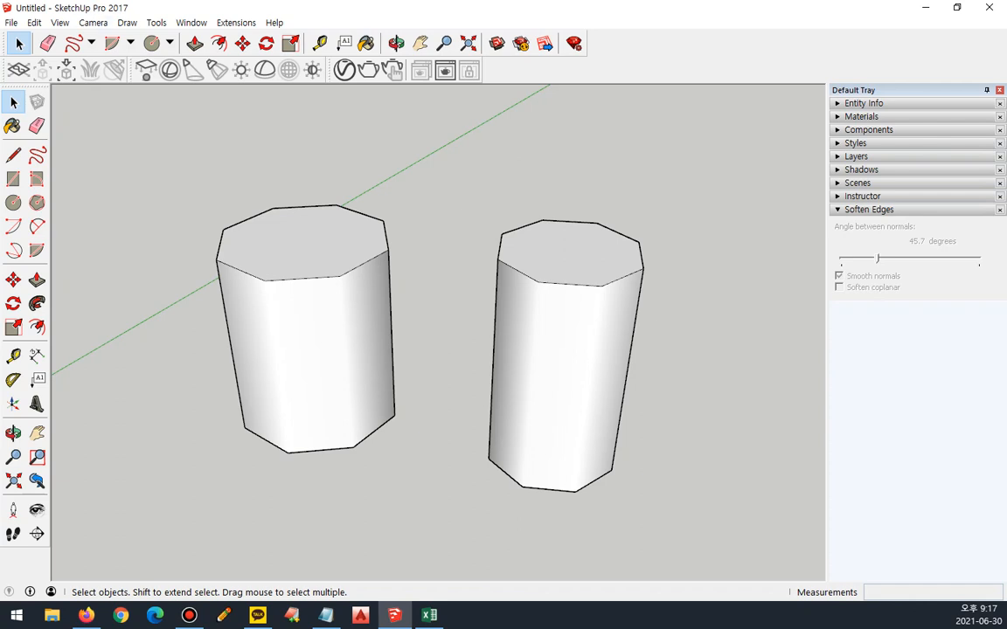
drag(725, 173, 161, 520)
key(Delete)
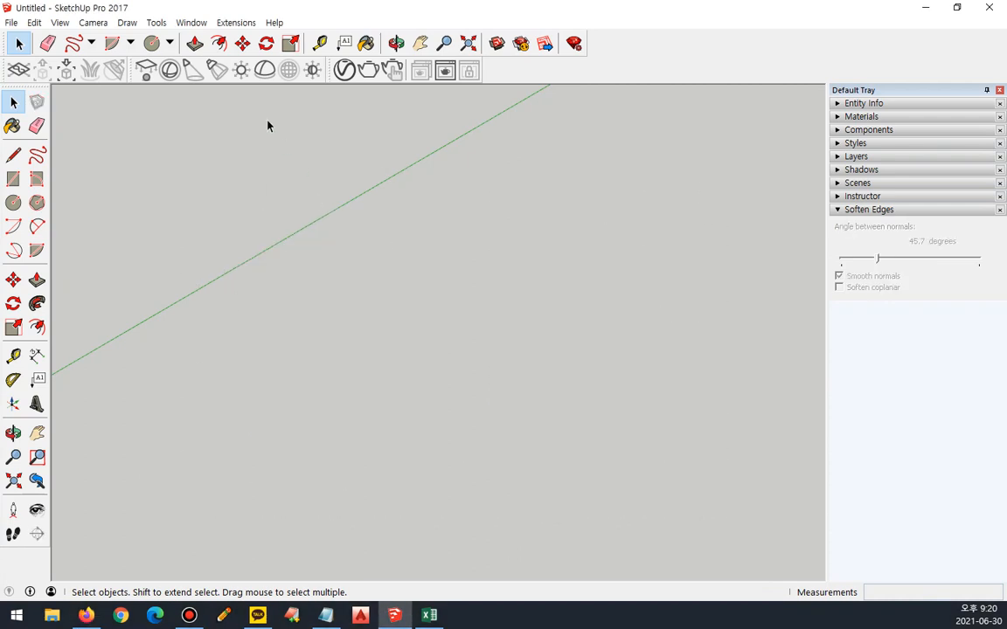
Step: Draw a freehand rectangle on the ground plane in the empty model with the Rectangle tool
click(168, 46)
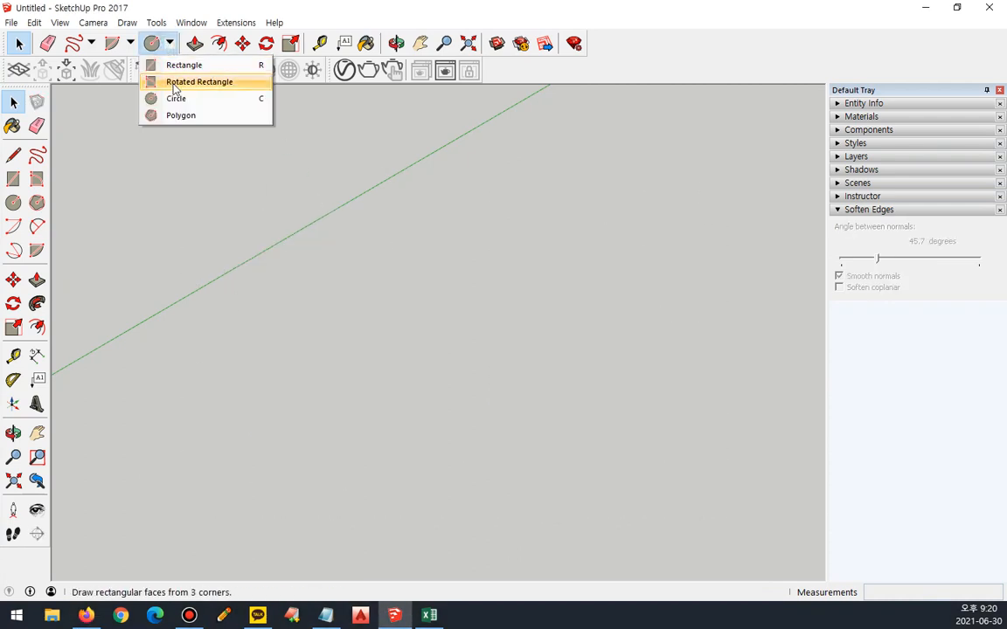
click(178, 69)
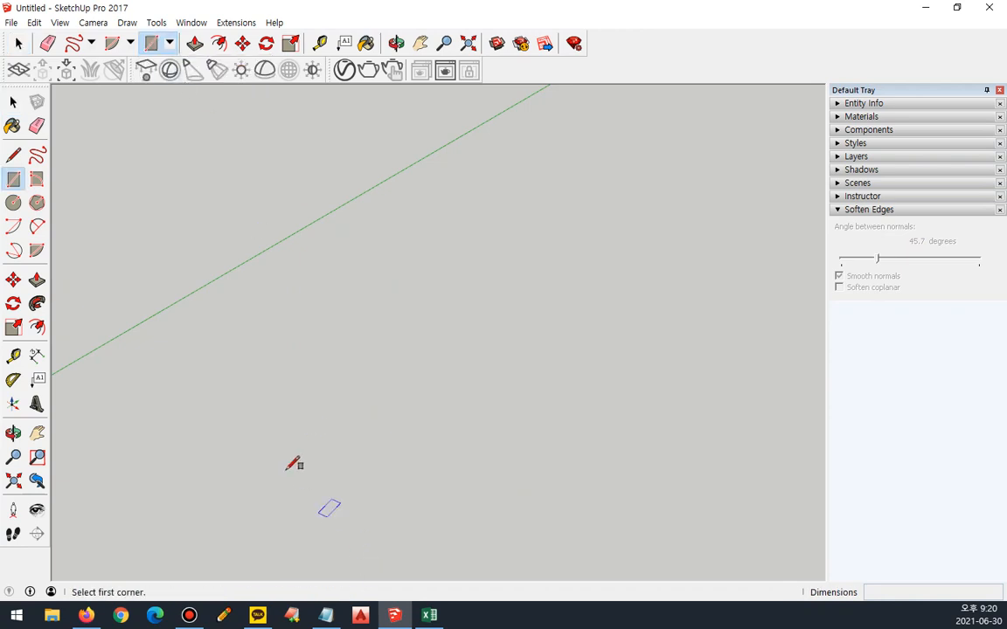
click(240, 408)
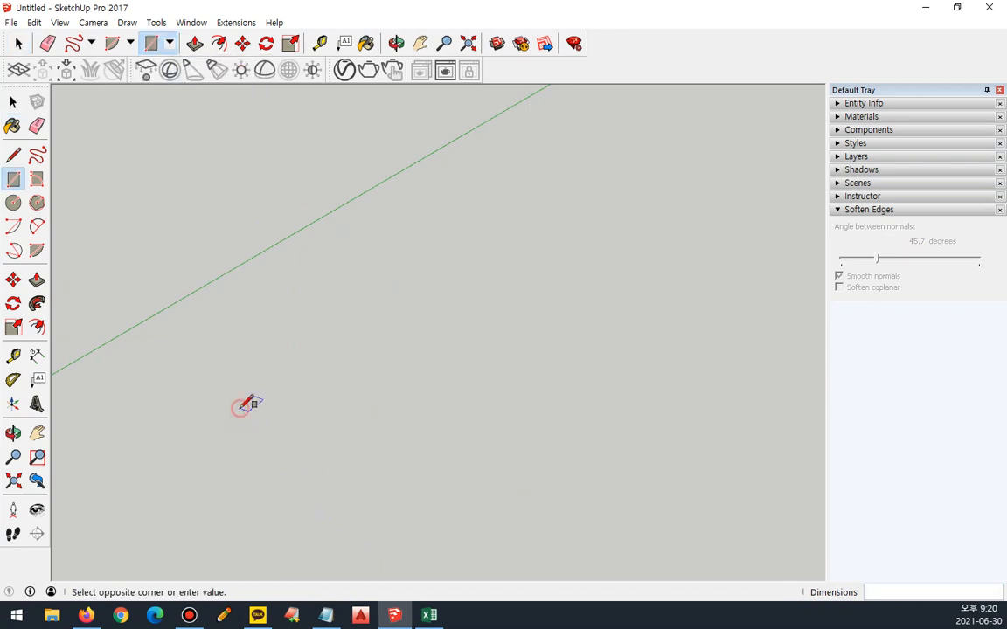
click(447, 358)
middle_drag(270, 427, 359, 504)
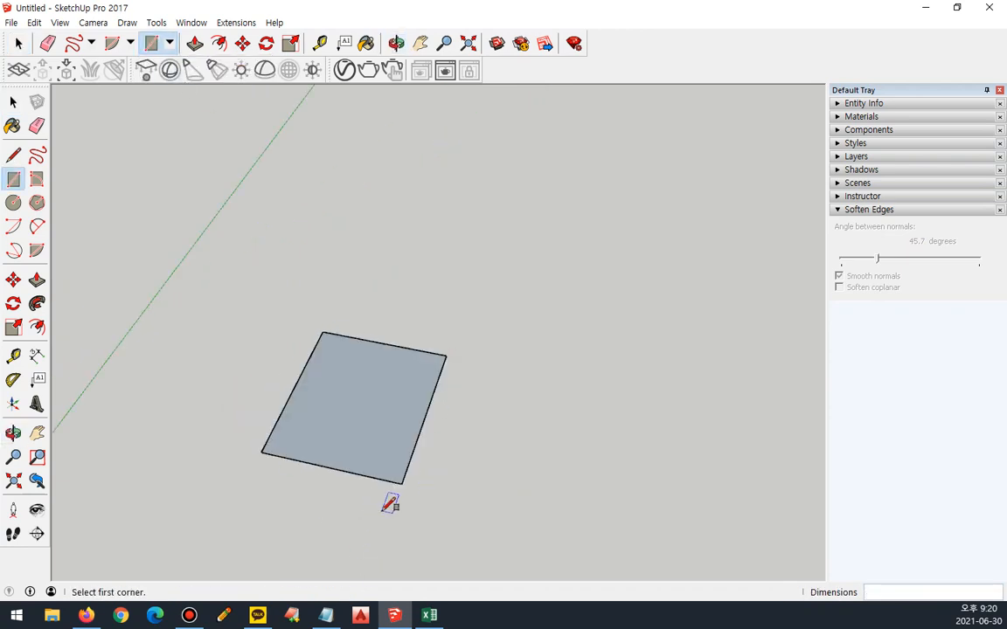
Step: Draw a second rectangle, 500 by 500 mm, on the ground plane behind the first one
click(408, 276)
text(500,500)
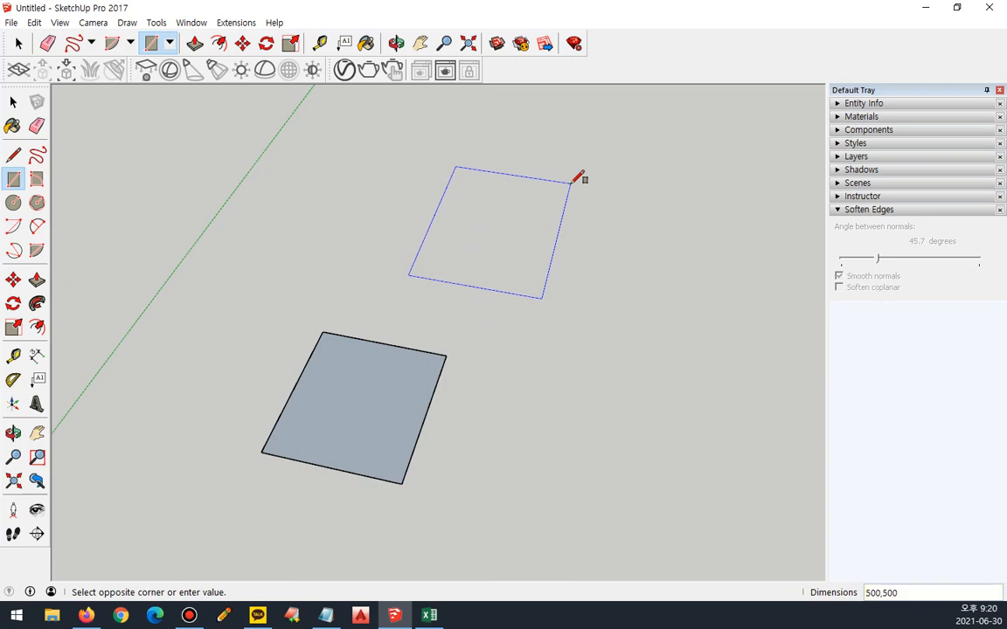
mouse_move(423, 274)
mouse_down()
mouse_move(521, 291)
mouse_move(533, 281)
mouse_move(528, 299)
mouse_move(575, 181)
mouse_move(592, 210)
mouse_up()
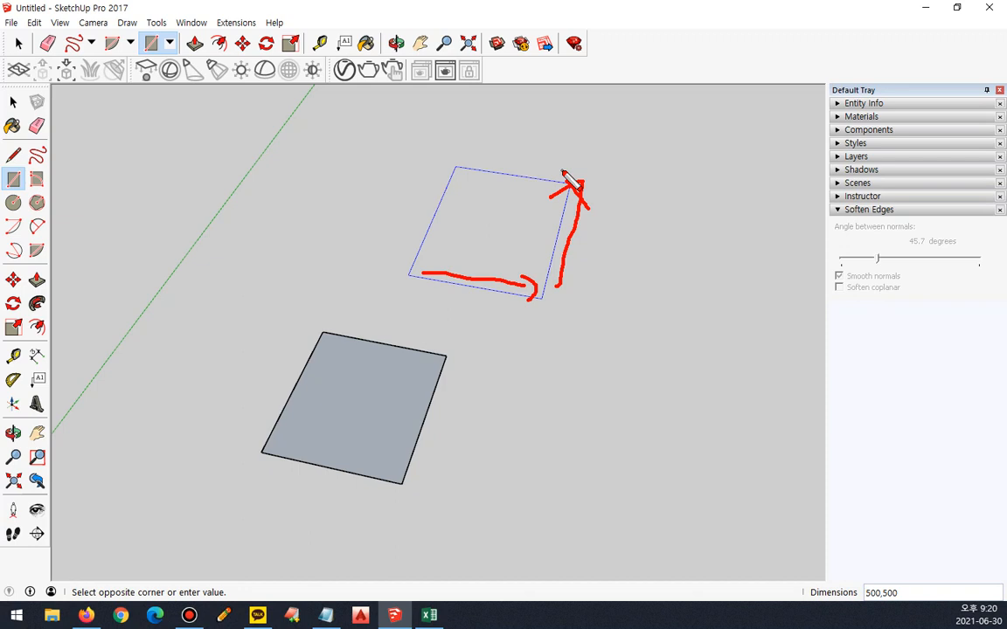
key(Escape)
text(50)
key(Return)
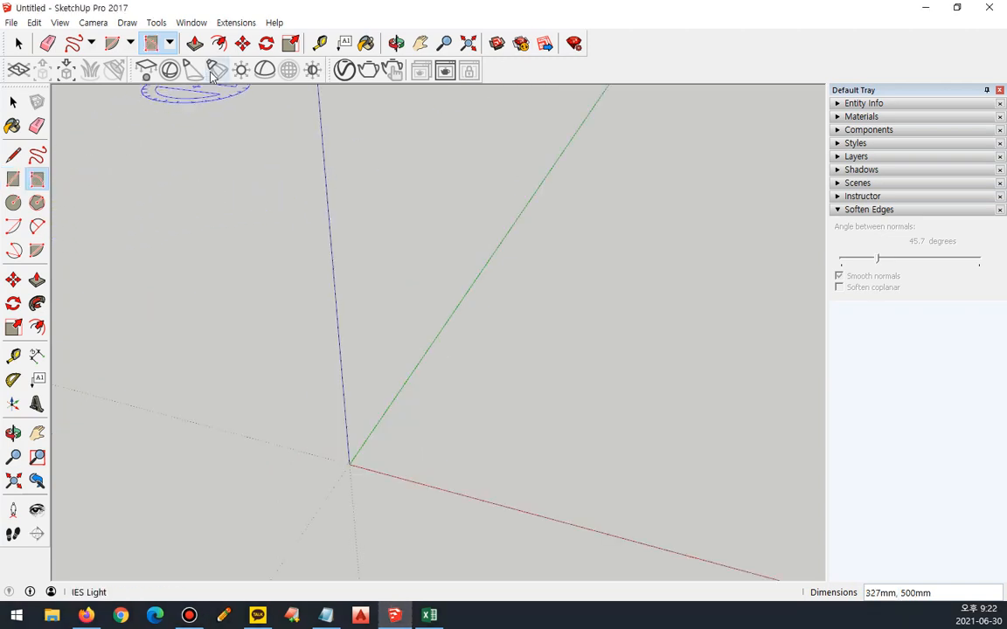
Step: Start a rotated rectangle on the ground with a 500 mm first edge along the red axis
click(172, 50)
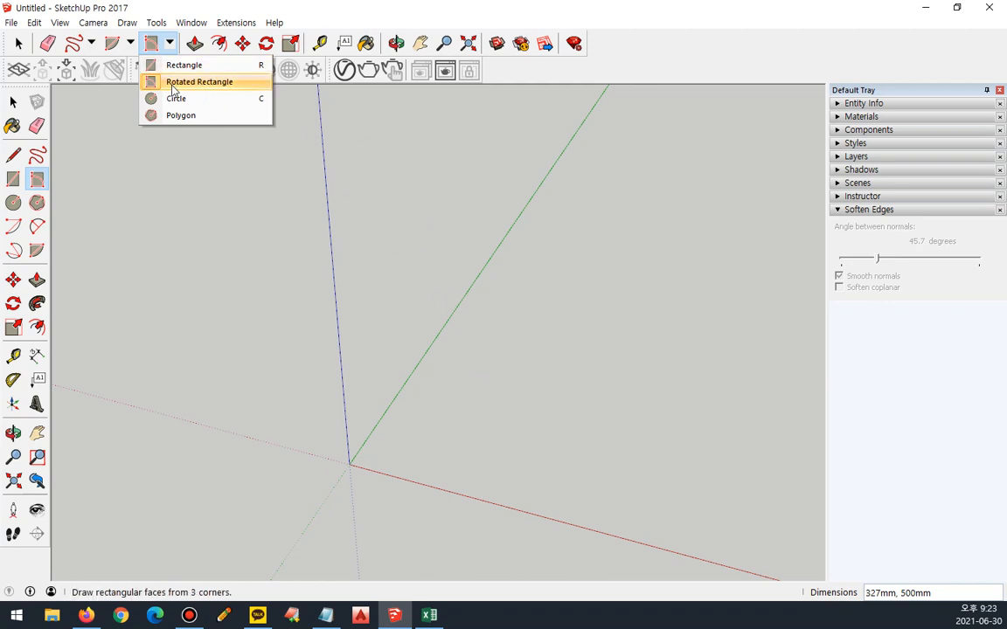
click(188, 82)
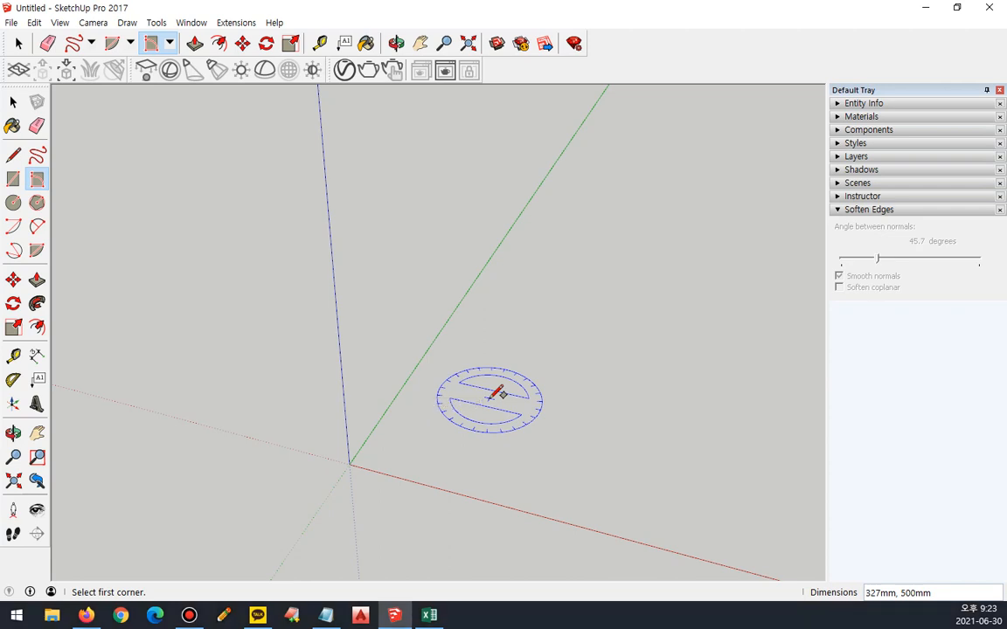
click(481, 389)
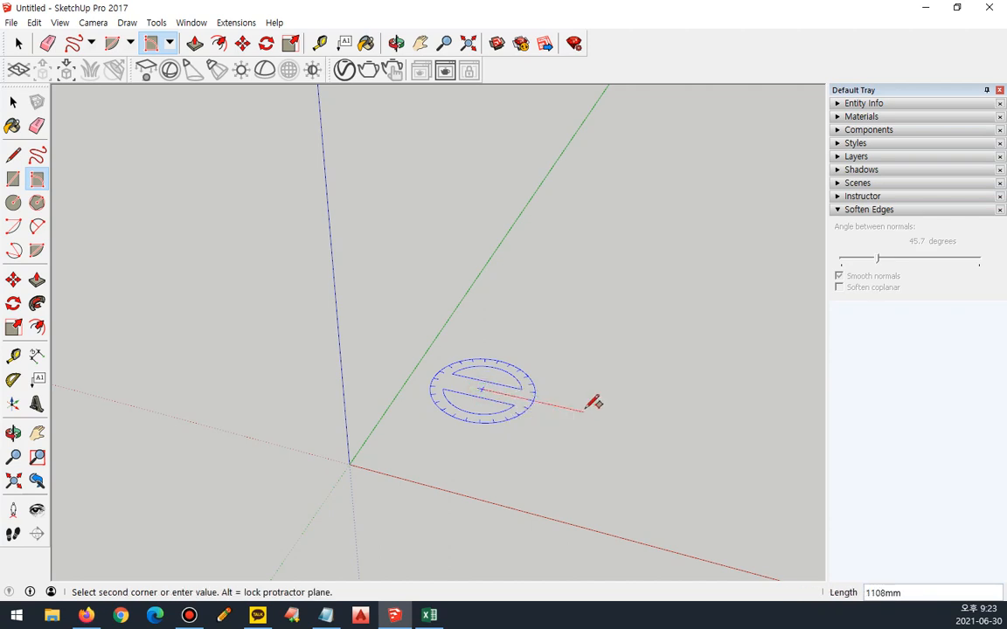
text(5)
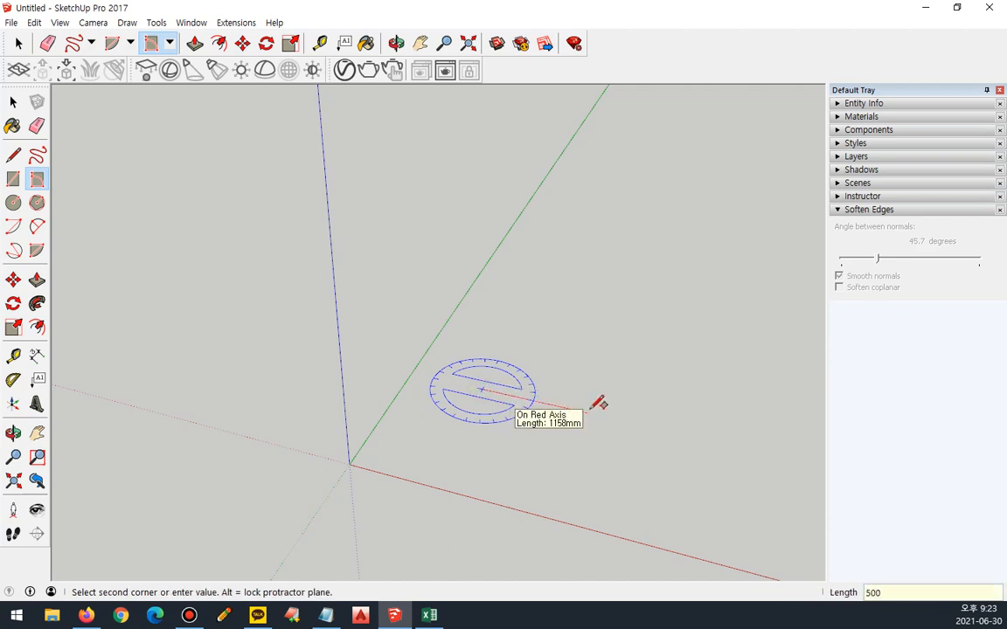
text(00)
key(Return)
Step: Complete the rotated rectangle at a 45-degree angle with a width of 1000 mm
middle_drag(586, 252, 407, 266)
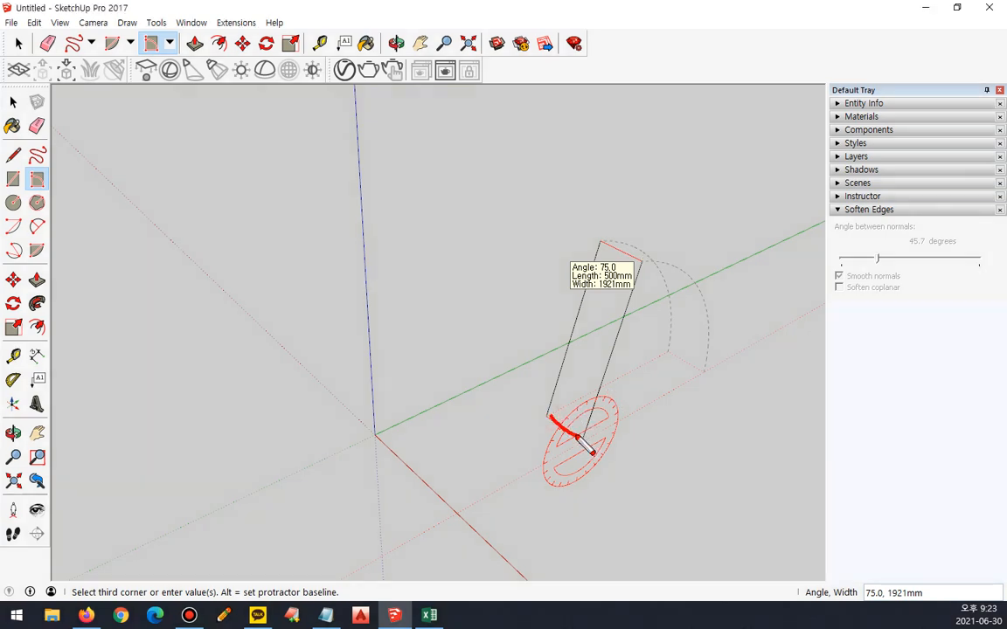
mouse_move(567, 431)
mouse_down()
mouse_move(558, 419)
mouse_move(556, 435)
mouse_up()
mouse_move(614, 352)
mouse_down()
mouse_move(655, 389)
mouse_move(633, 388)
mouse_up()
mouse_move(613, 352)
mouse_down()
mouse_move(623, 365)
mouse_move(643, 335)
mouse_up()
mouse_move(644, 267)
mouse_down()
mouse_move(585, 422)
mouse_move(627, 273)
mouse_up()
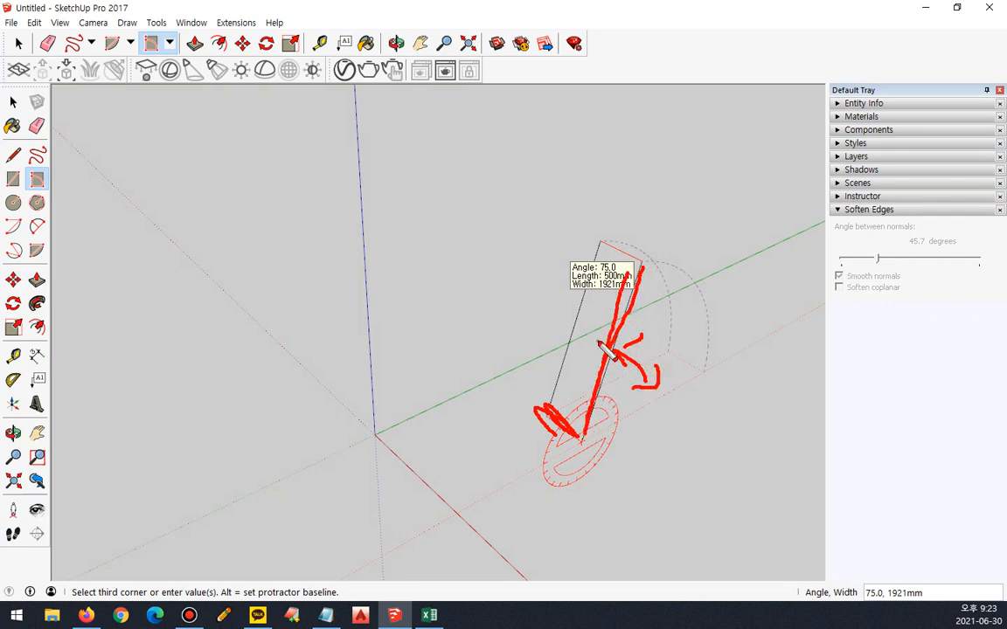
key(Escape)
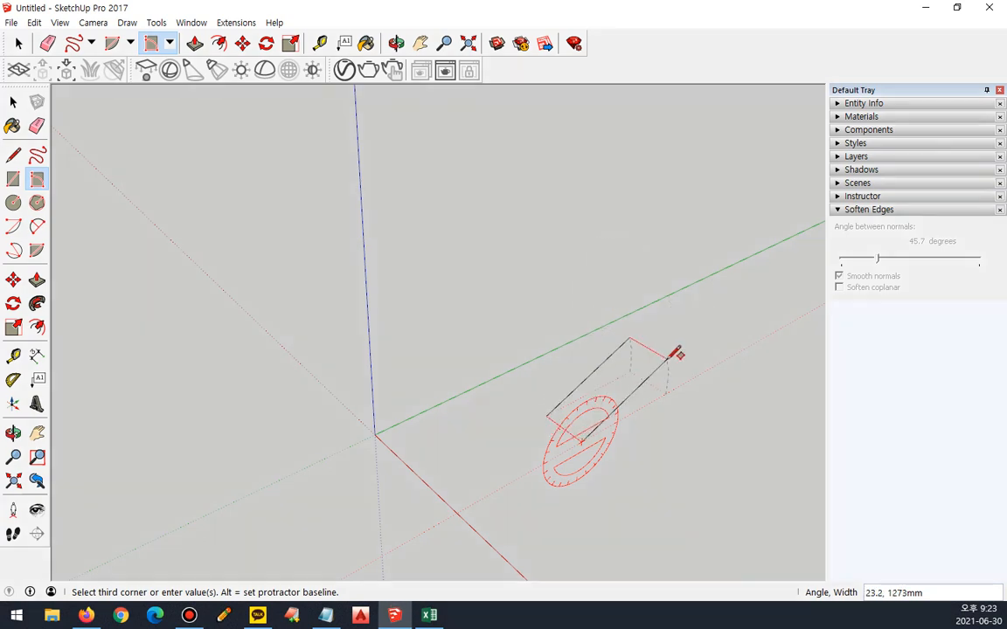
text(45,1000)
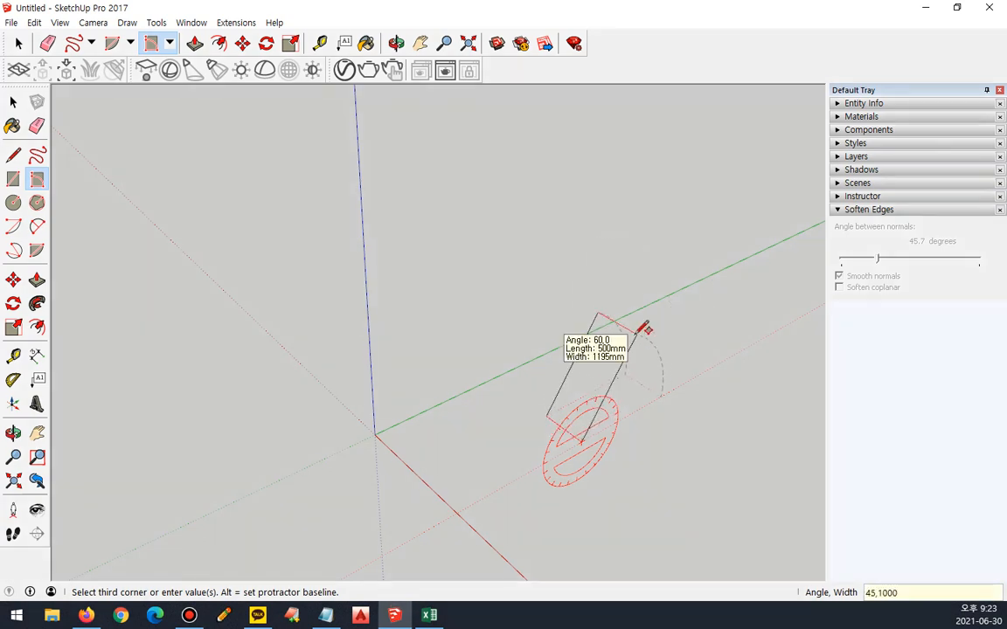
key(Return)
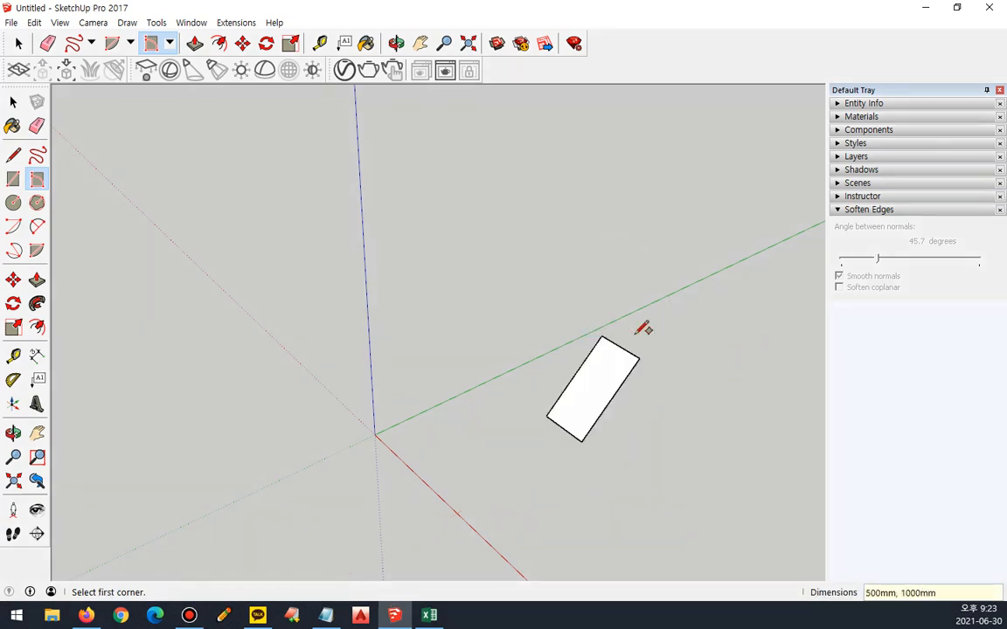
Step: Examine the rectangle's tilt against the ground plane and select its face and edges
middle_drag(629, 454, 557, 485)
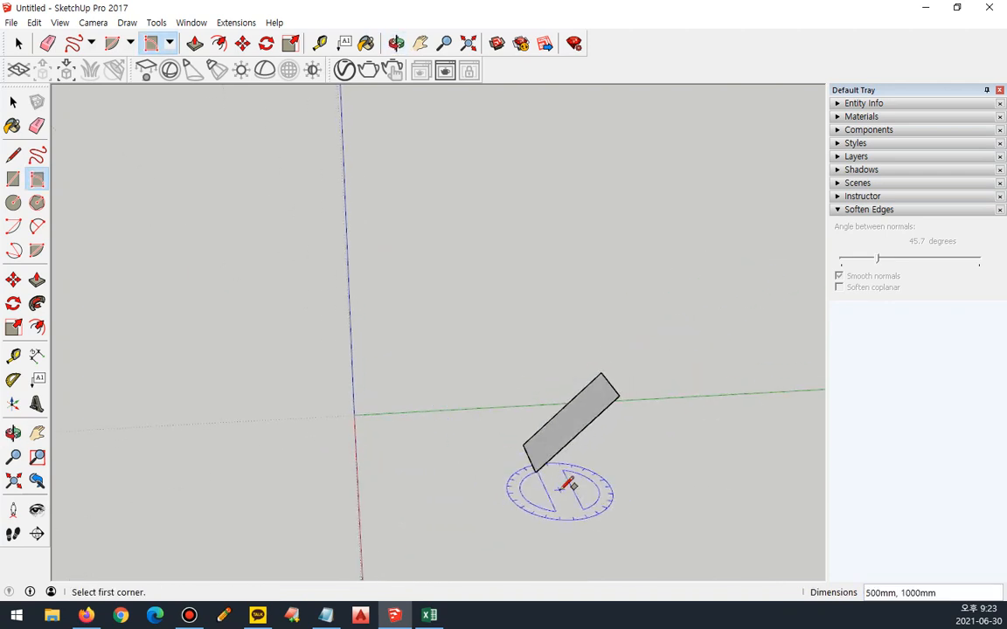
click(539, 470)
click(713, 472)
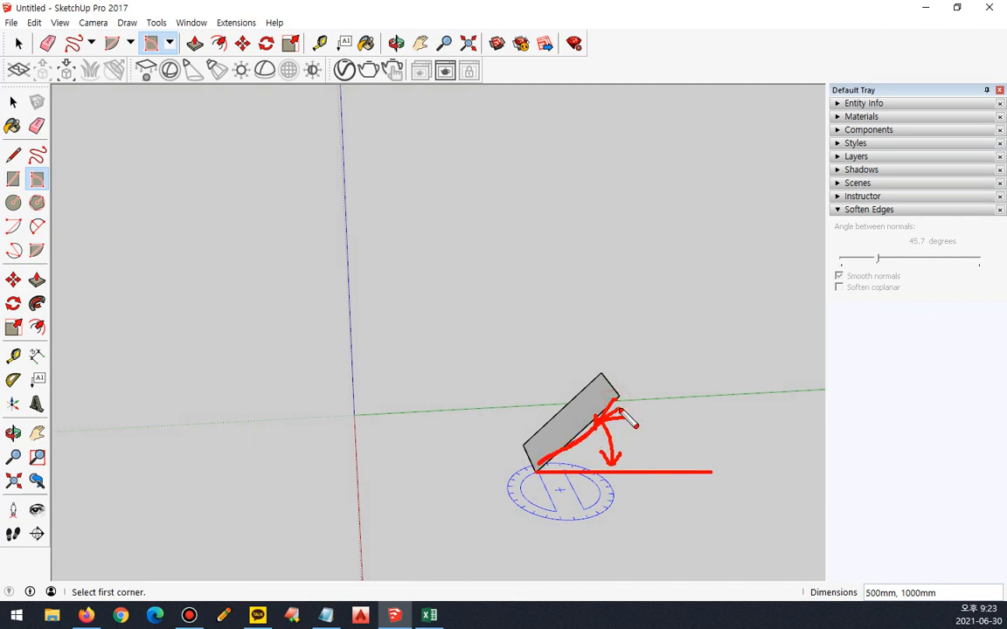
middle_drag(630, 405, 704, 457)
key(space)
drag(642, 290, 501, 517)
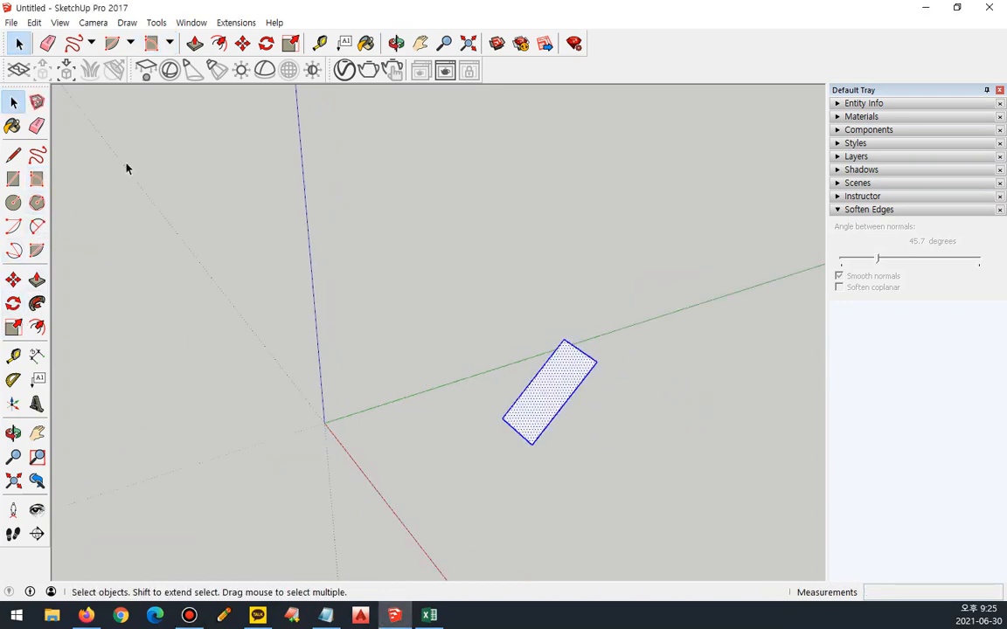
Step: Start a second rotated rectangle with the protractor locked to the red axis and a 1000 mm first edge at 45 degrees
click(150, 43)
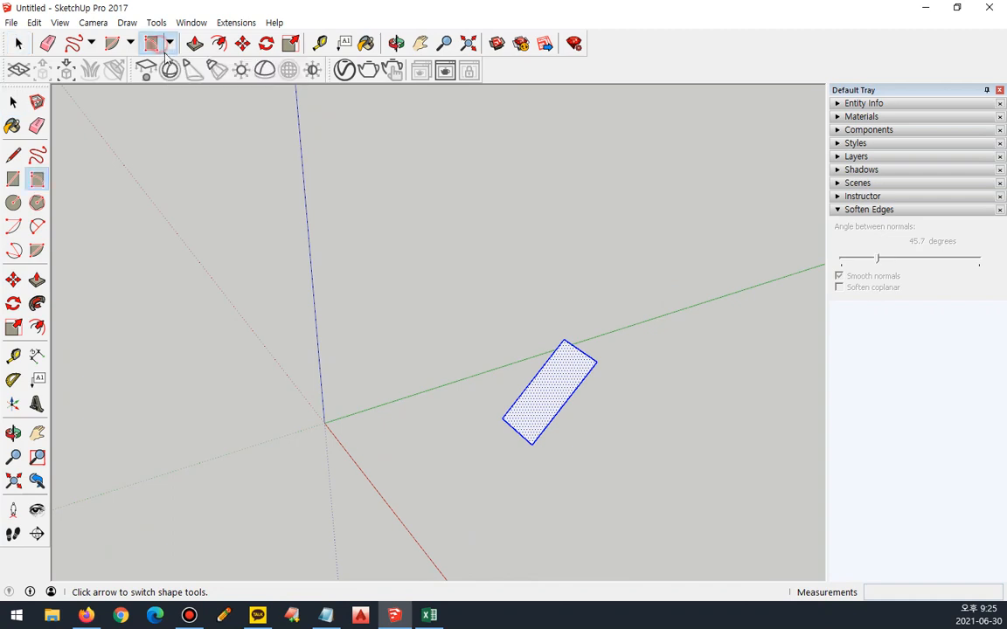
key(Right)
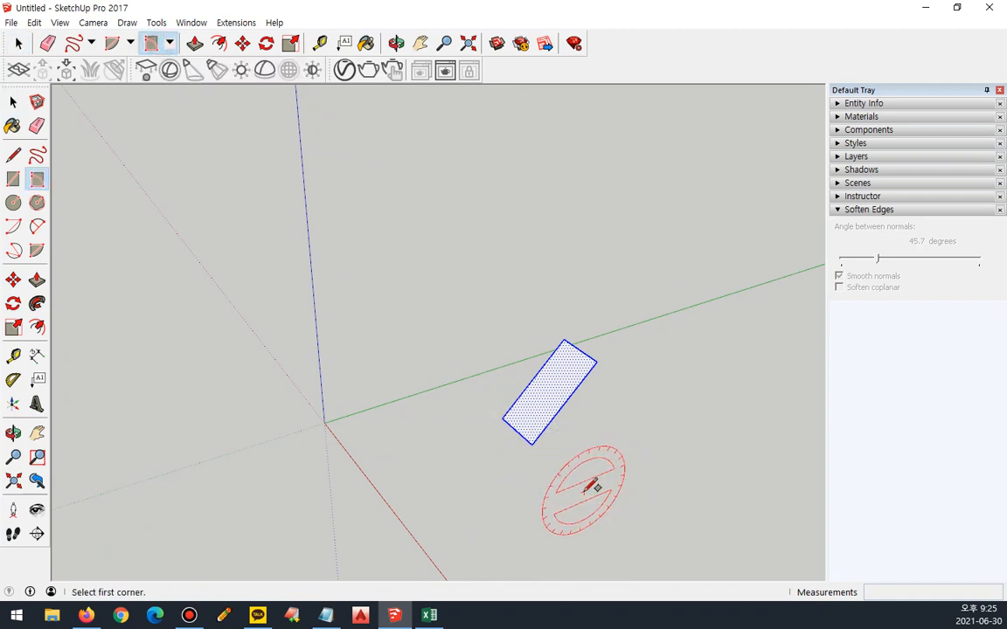
click(584, 491)
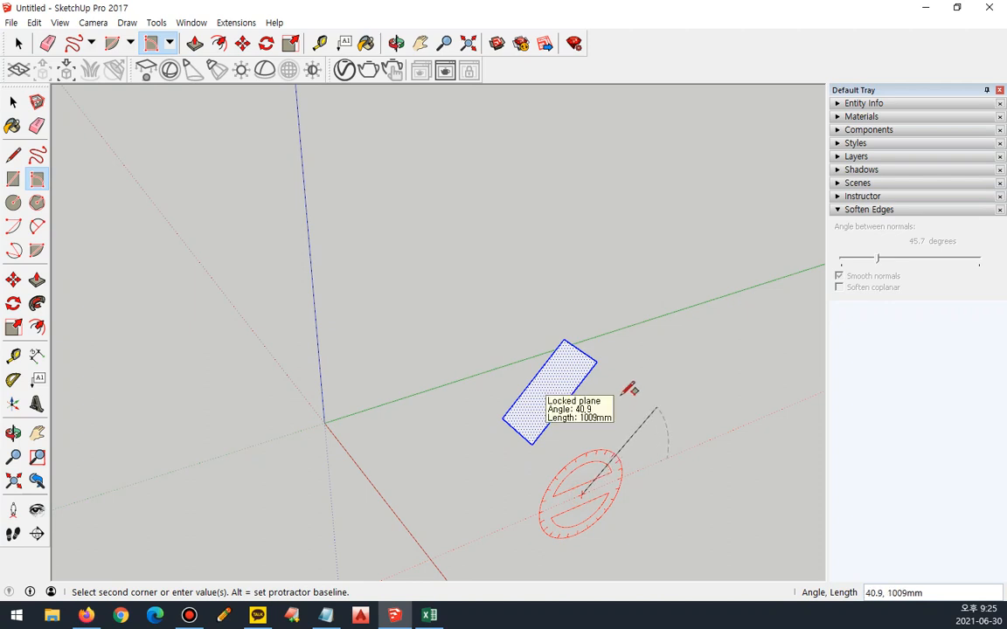
text(45,100)
key(Return)
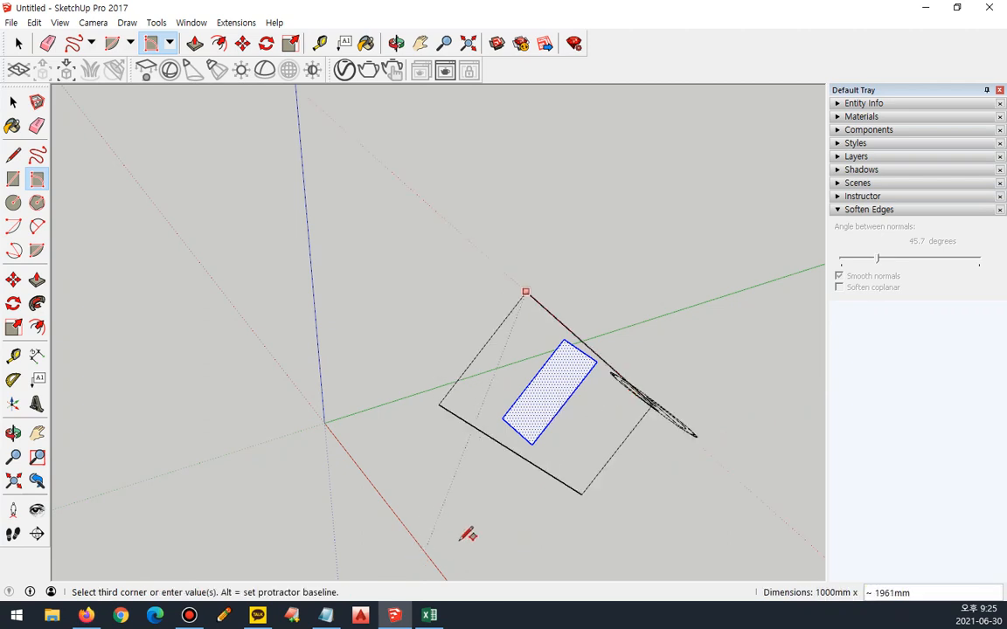
Step: Complete the second rotated rectangle with a width of 1000 mm
middle_drag(535, 465, 686, 456)
middle_drag(472, 355, 343, 366)
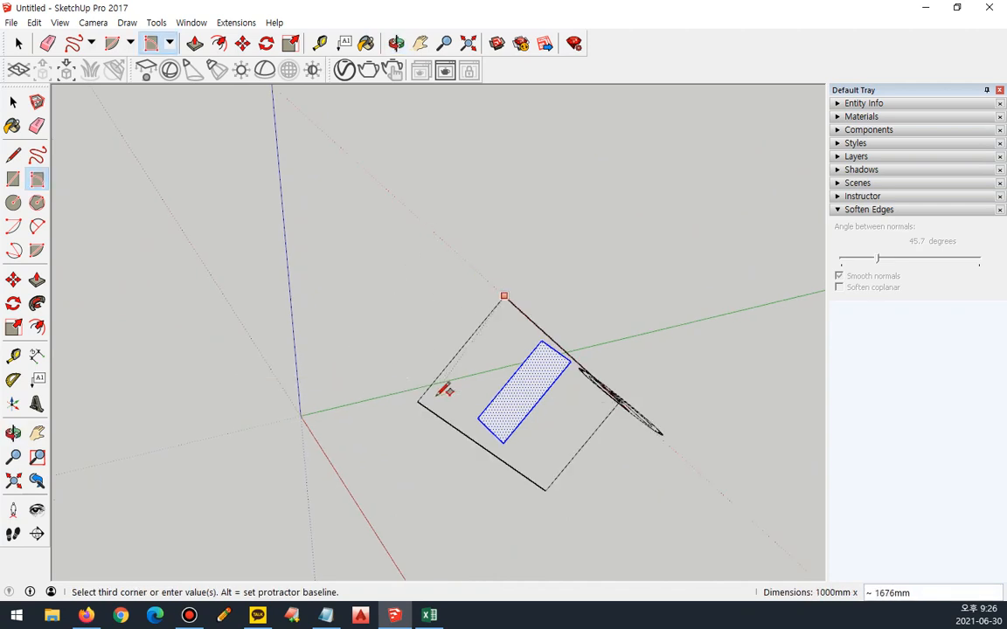
middle_drag(442, 386, 264, 438)
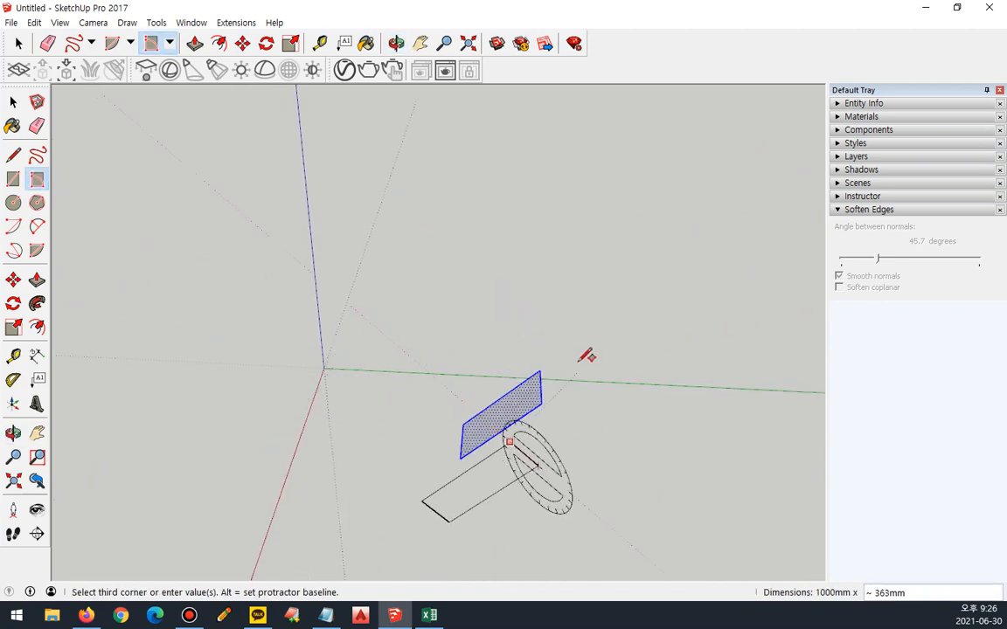
text(1)
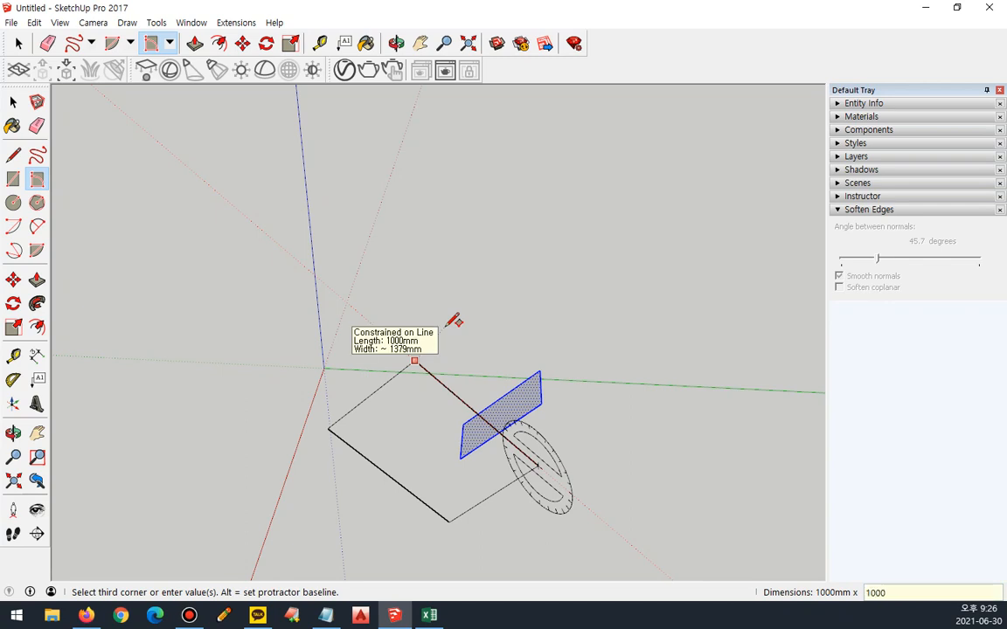
text(000)
key(Return)
Step: Draw a third, larger rotated rectangle freehand beside the others, with the protractor aligned to the green axis
middle_drag(454, 321, 531, 416)
middle_drag(348, 447, 389, 481)
middle_drag(528, 386, 596, 456)
middle_drag(520, 488, 265, 513)
click(259, 516)
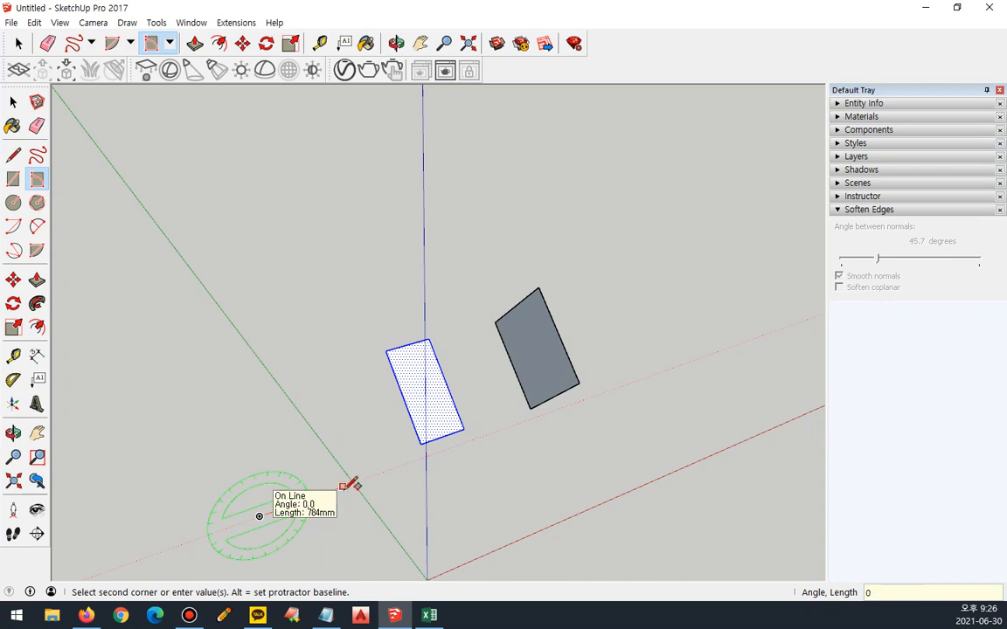
click(343, 486)
middle_drag(157, 369, 339, 343)
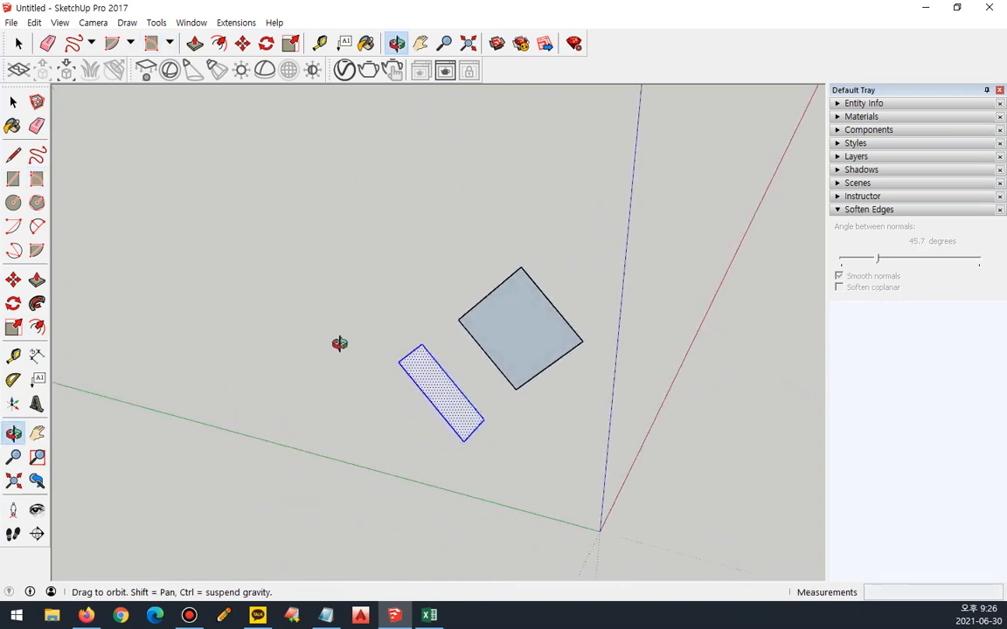
click(300, 275)
middle_drag(300, 276, 450, 400)
middle_drag(438, 409, 262, 432)
Step: Select all three rotated rectangles and delete them
key(space)
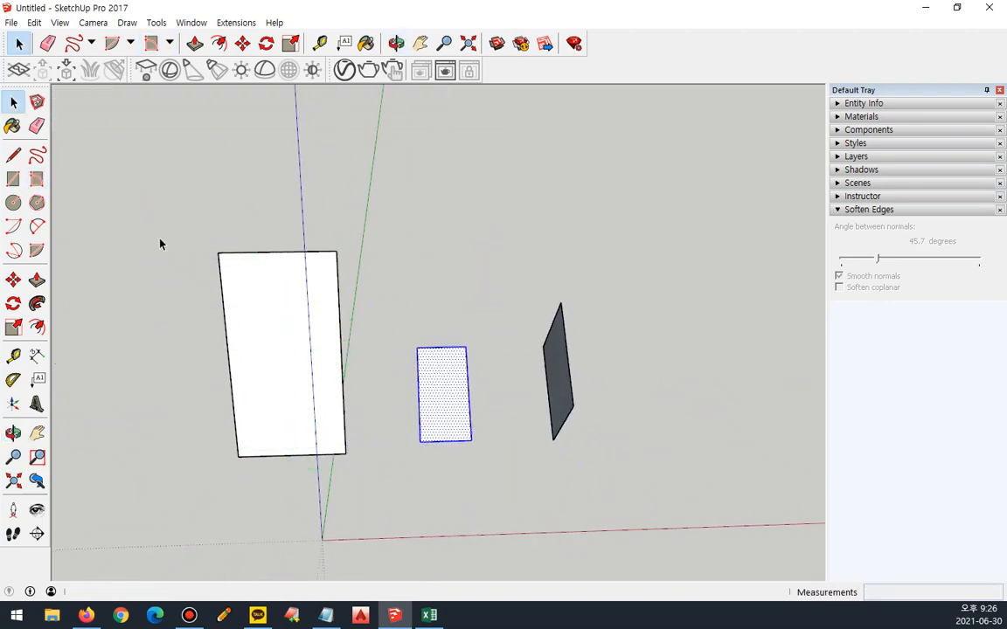
drag(137, 184, 656, 513)
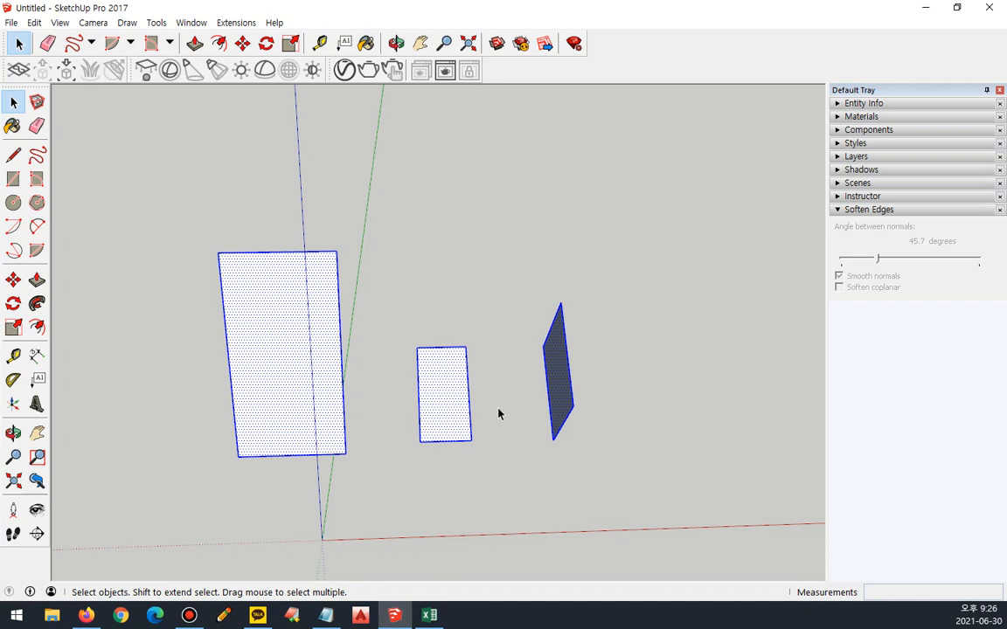
drag(262, 42, 254, 56)
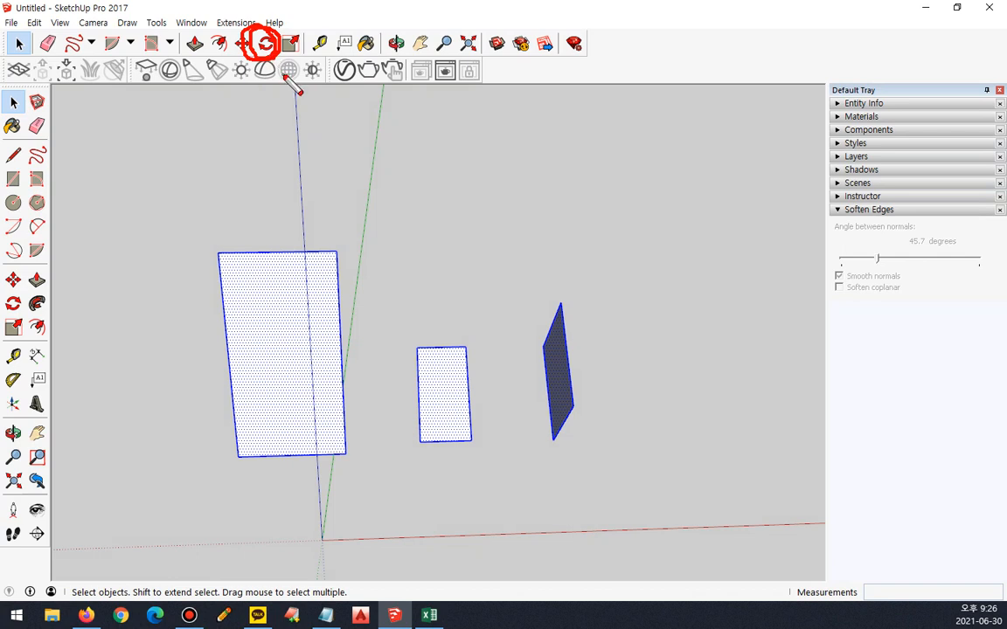
middle_drag(240, 338, 372, 306)
drag(169, 202, 638, 553)
key(Delete)
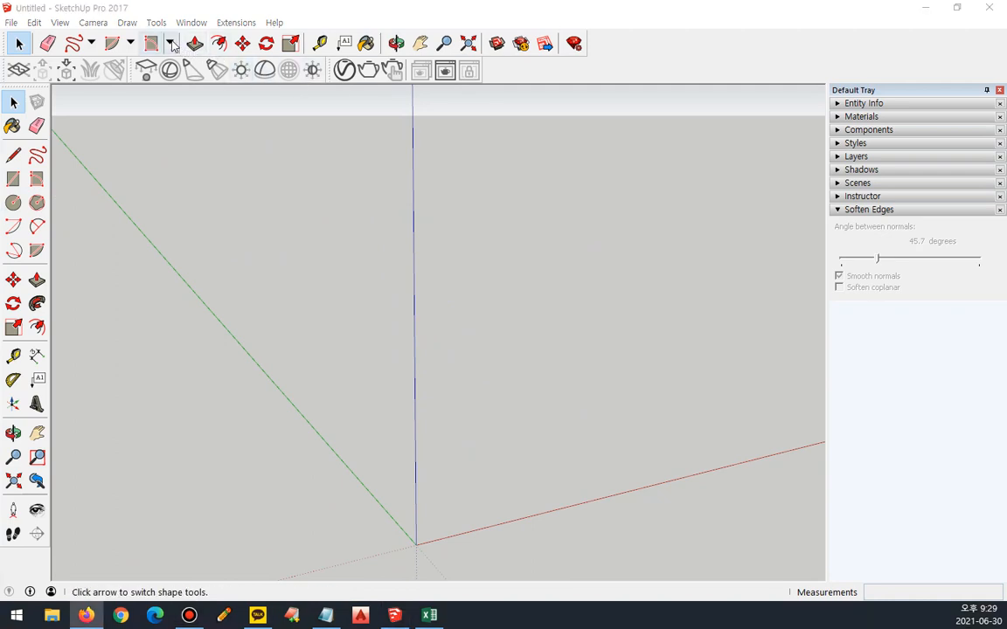
click(170, 43)
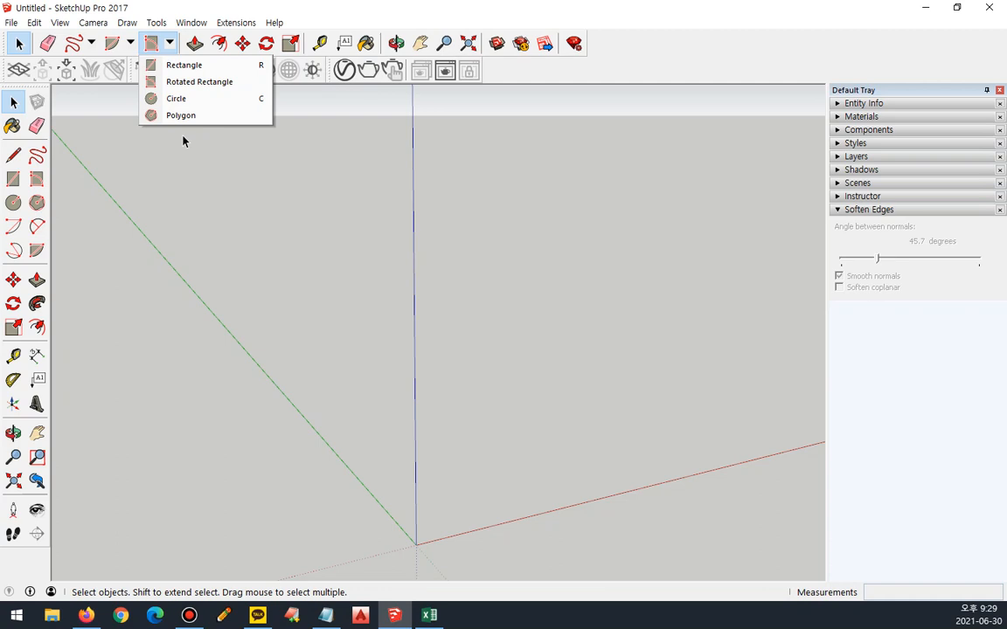
click(131, 43)
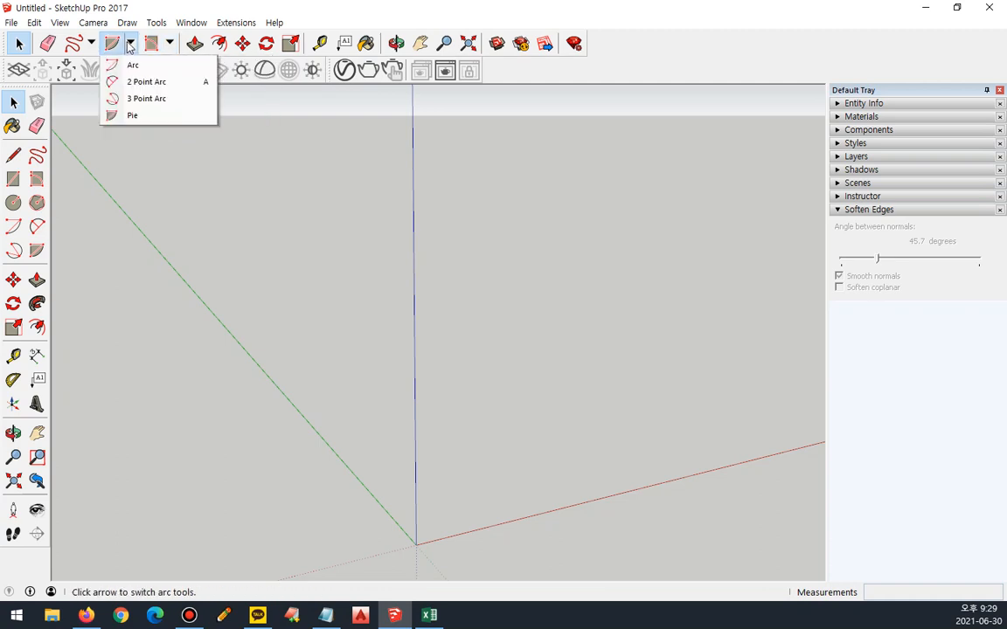
click(89, 45)
click(89, 43)
click(52, 43)
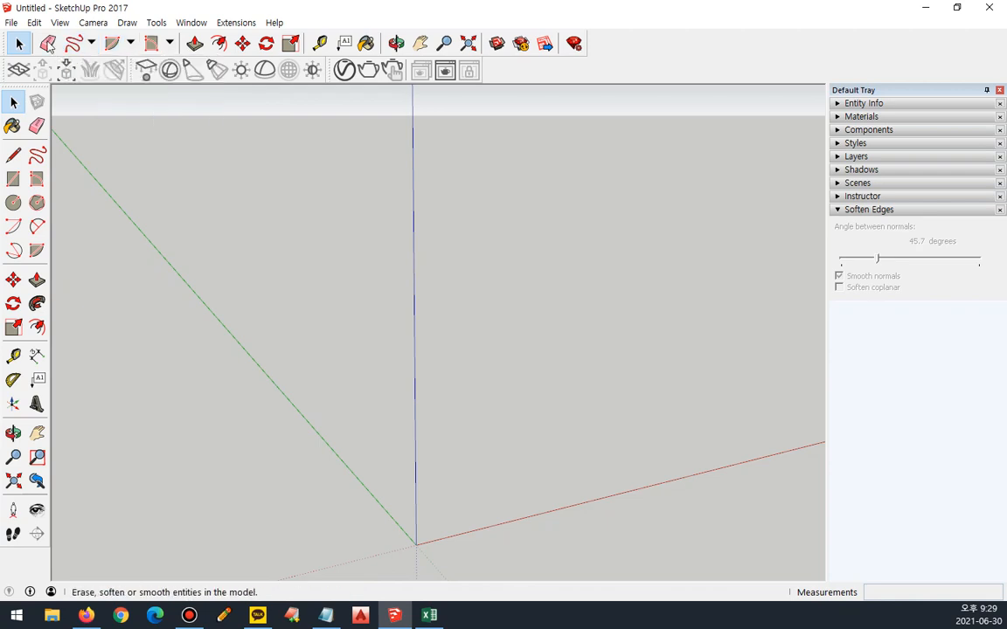
Step: Draw a freehand rectangle of about 2269 by 2372 mm on the ground near the origin
click(13, 178)
middle_drag(316, 368, 448, 454)
click(432, 461)
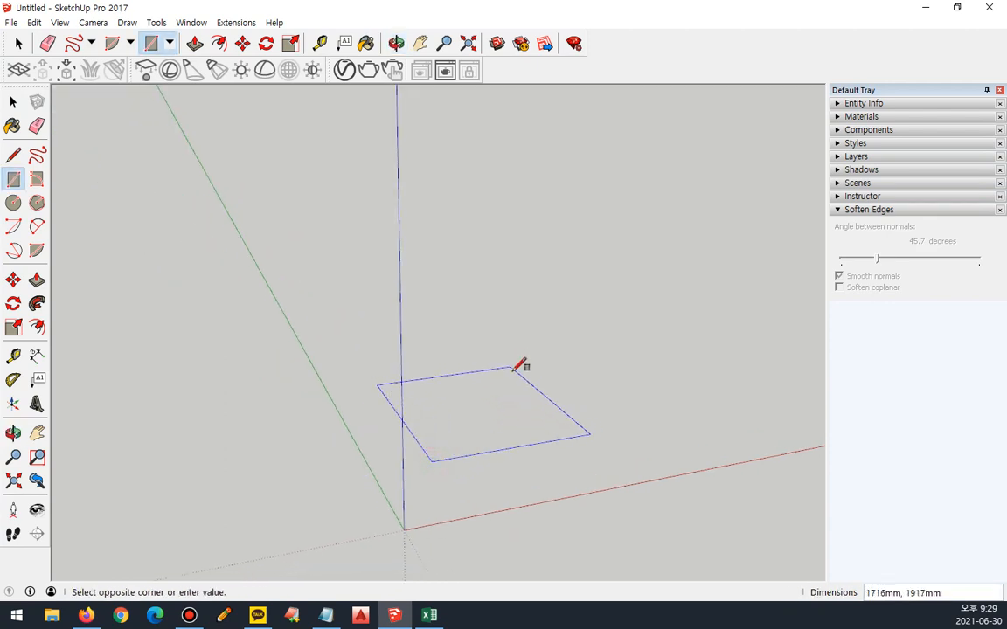
click(536, 352)
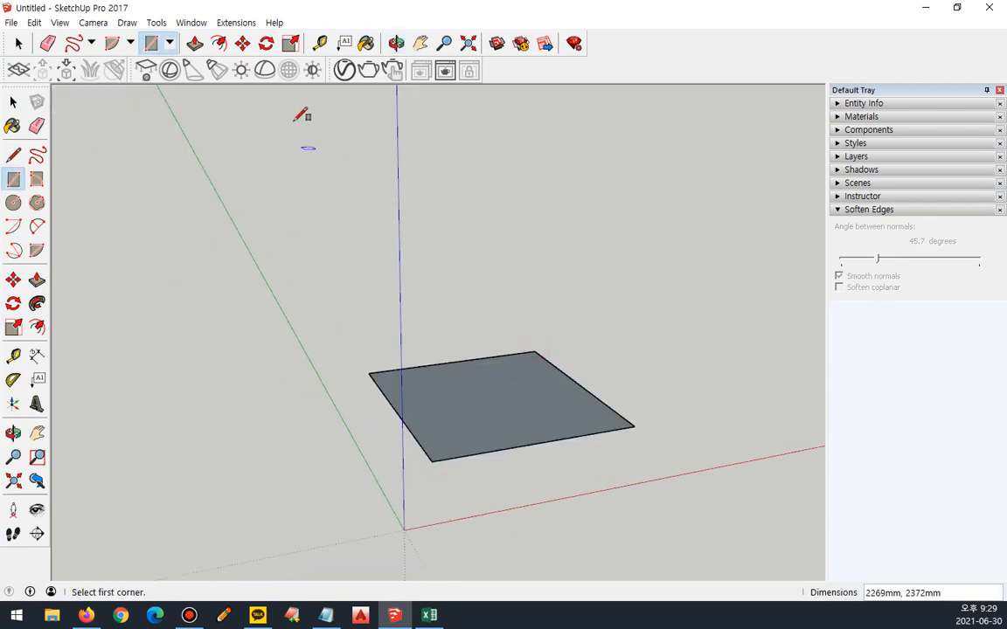
Step: Extrude the ground rectangle upward about 2247 mm with Push/Pull to make a box
click(195, 46)
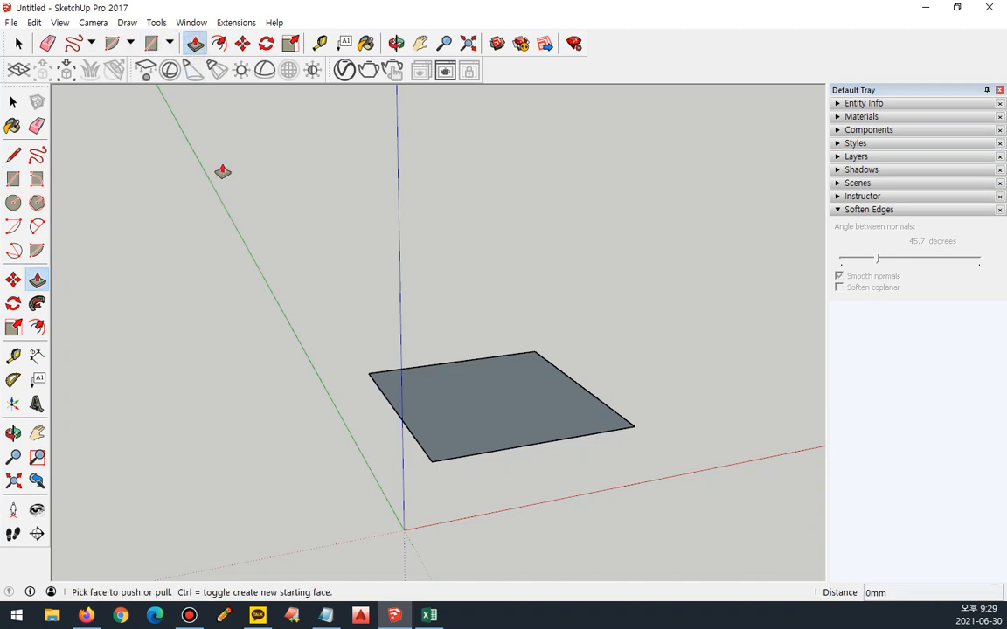
click(495, 407)
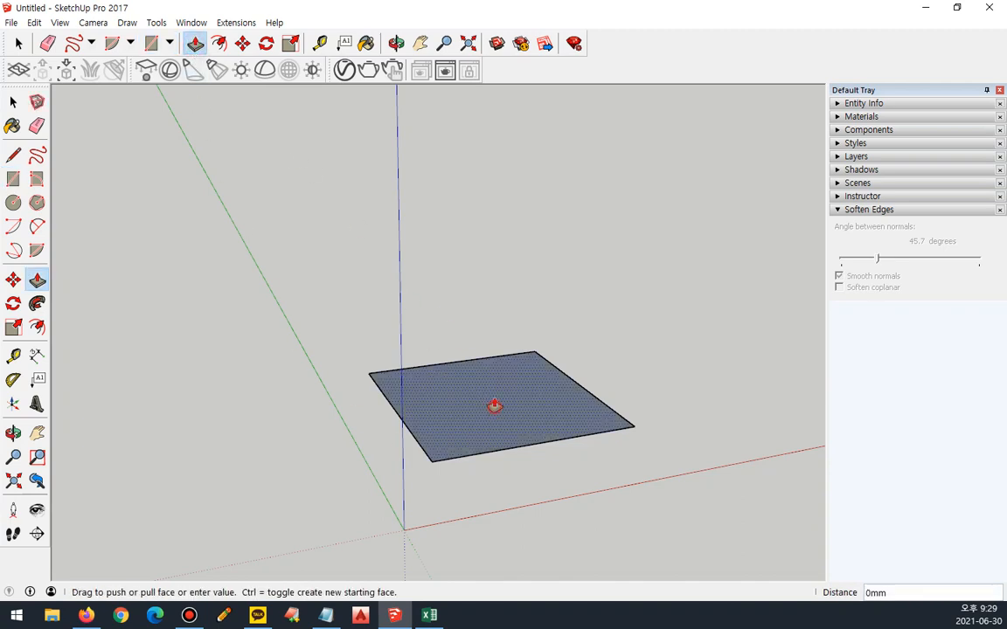
click(479, 211)
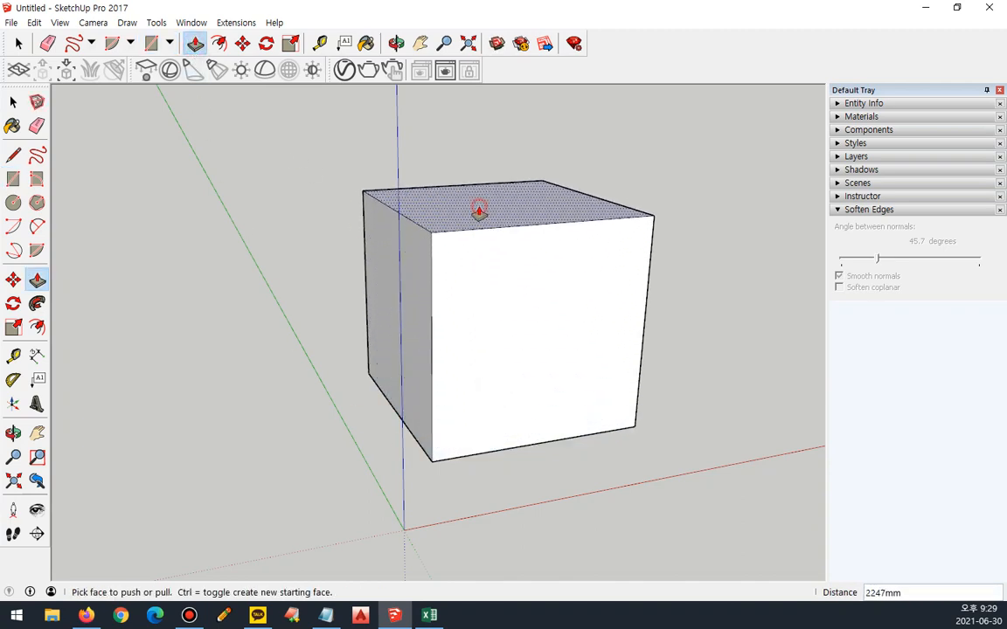
Step: Reshape the box by pushing and pulling its side, front and top faces, finishing by pushing the front face in about 1232 mm
click(401, 296)
click(252, 330)
click(452, 322)
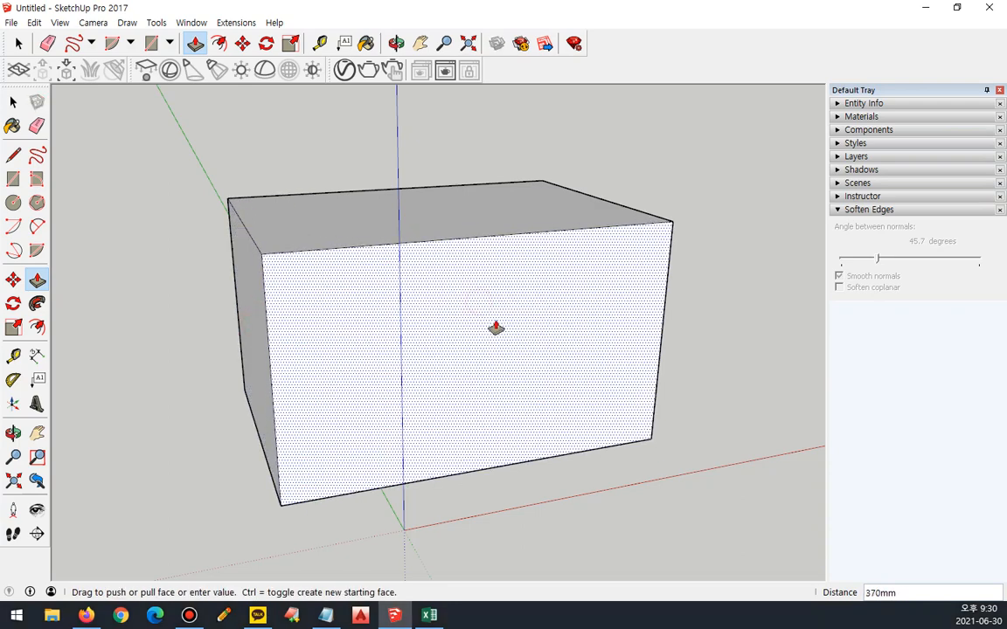
click(533, 379)
click(489, 227)
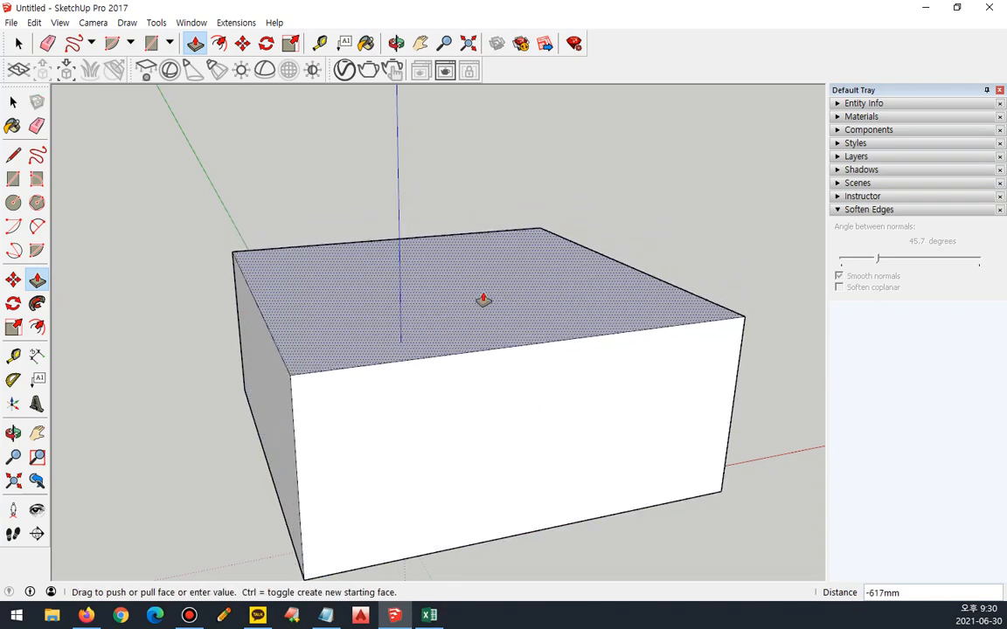
click(481, 323)
click(272, 401)
click(459, 376)
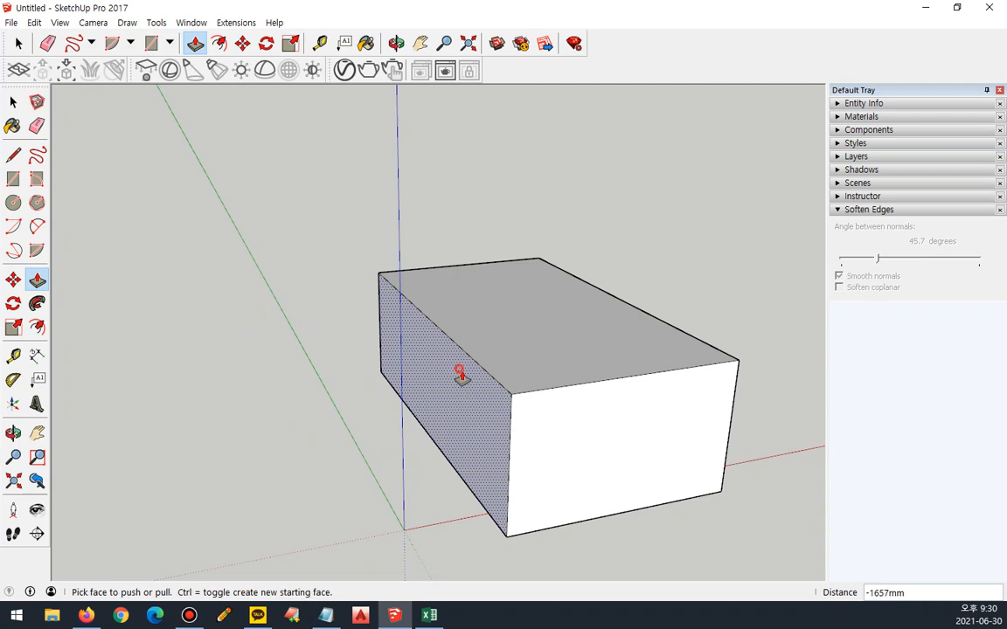
click(526, 389)
click(511, 358)
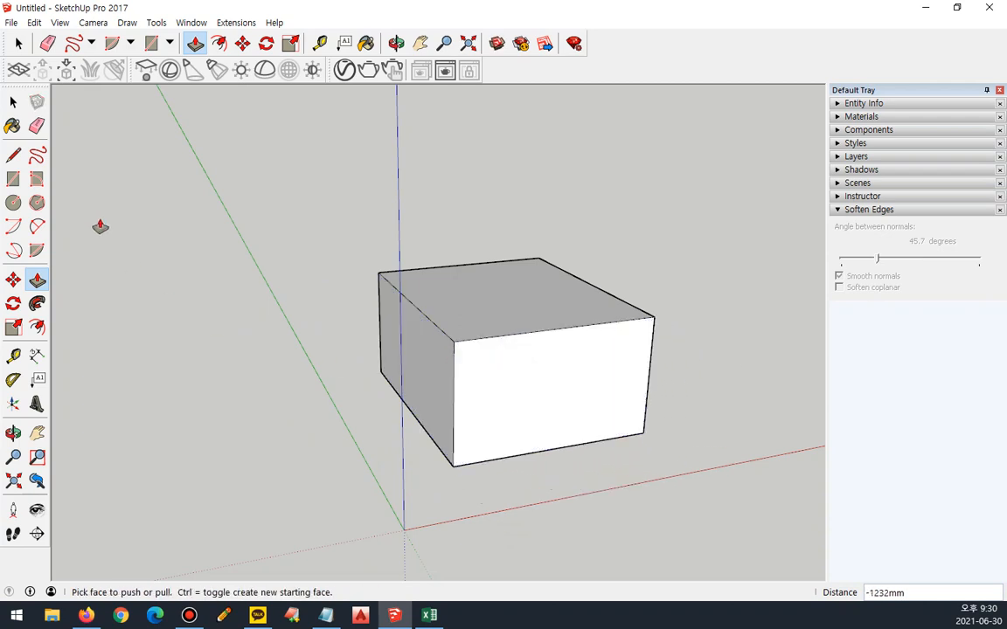
Step: Draw three connected freehand edges on the ground across the green axis from the box, leaving the outline's far side open
click(13, 155)
click(157, 240)
click(166, 342)
click(275, 330)
click(227, 234)
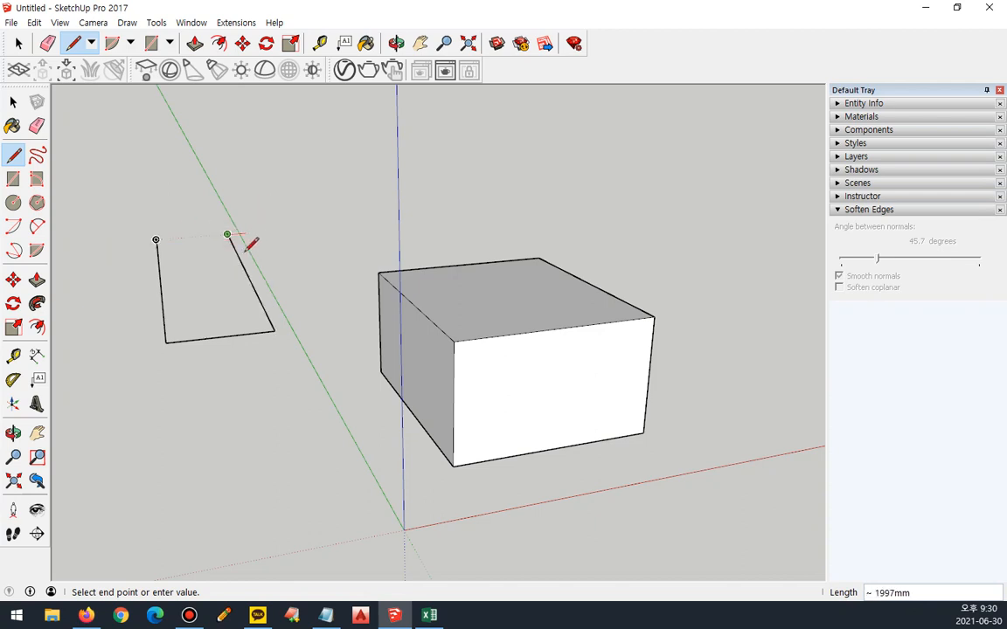
key(Escape)
mouse_move(183, 220)
mouse_down()
mouse_move(199, 219)
mouse_move(180, 217)
mouse_up()
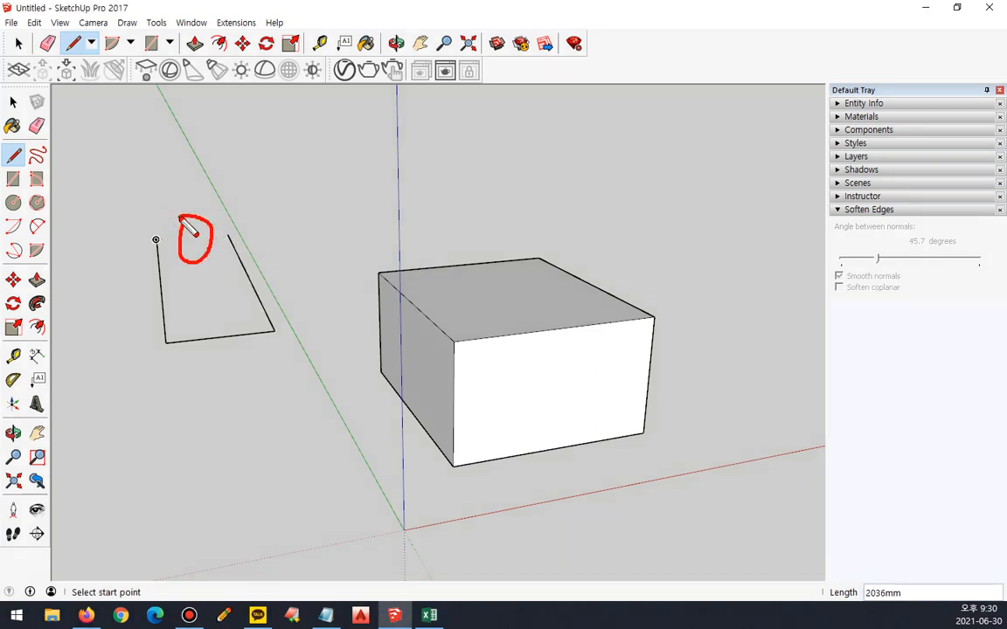
key(Escape)
click(194, 43)
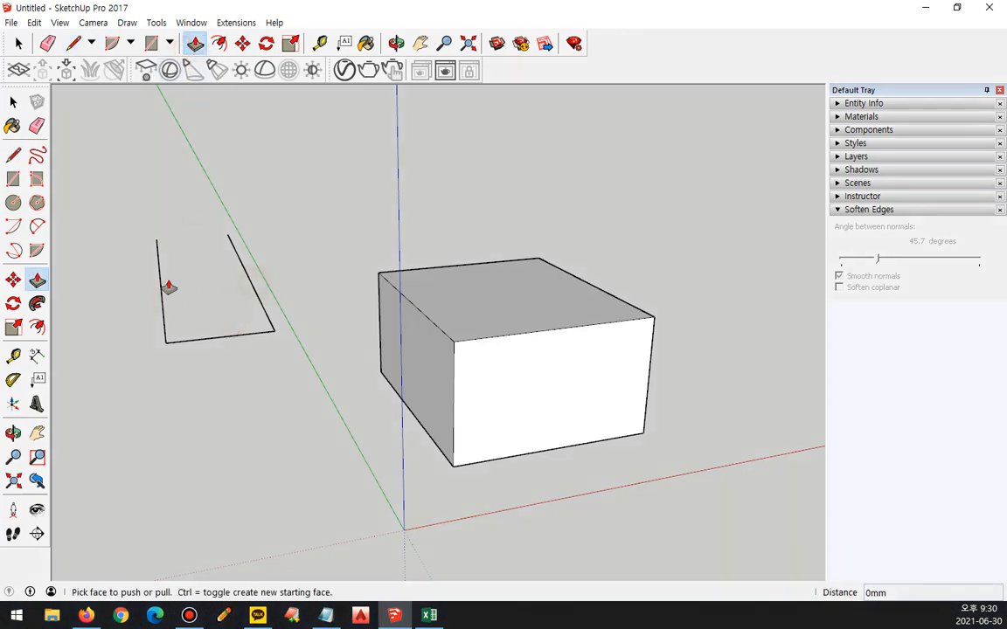
Step: Close the open outline with a fourth edge about 1472 mm long and extrude the resulting face upward with Push/Pull
key(l)
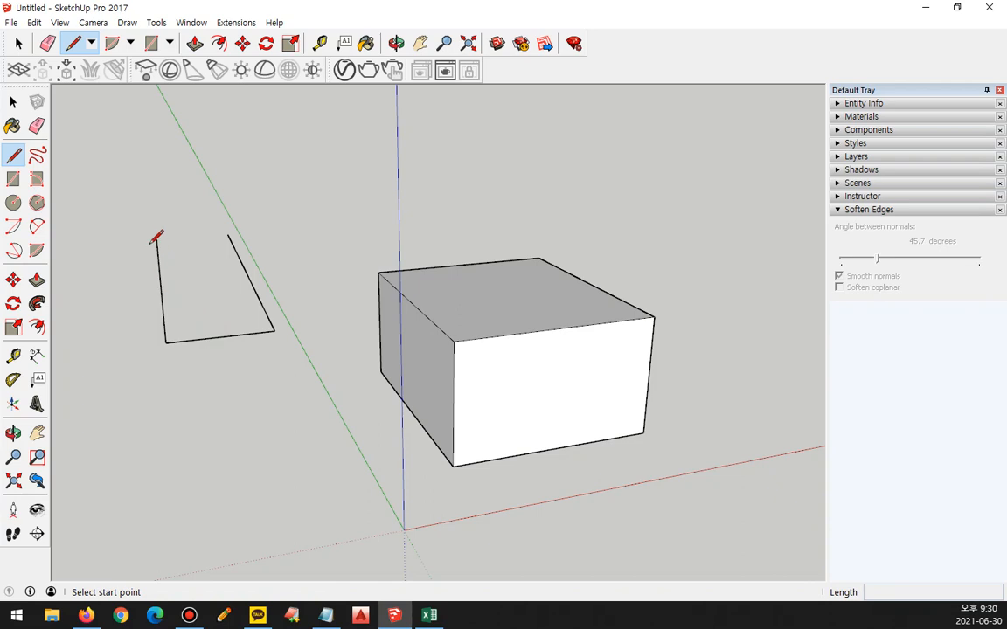
click(156, 239)
click(228, 234)
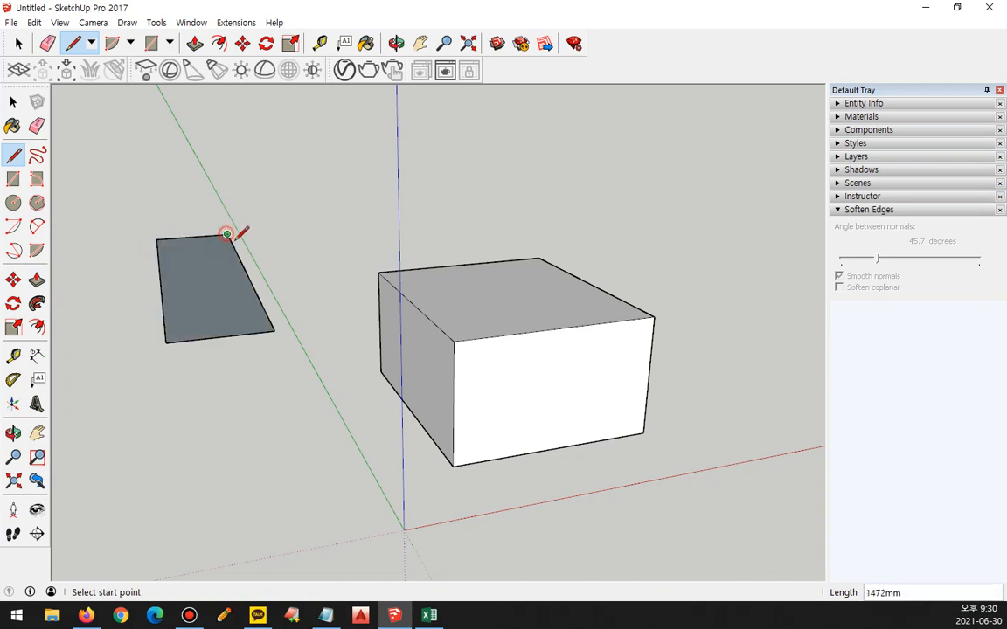
key(p)
click(209, 279)
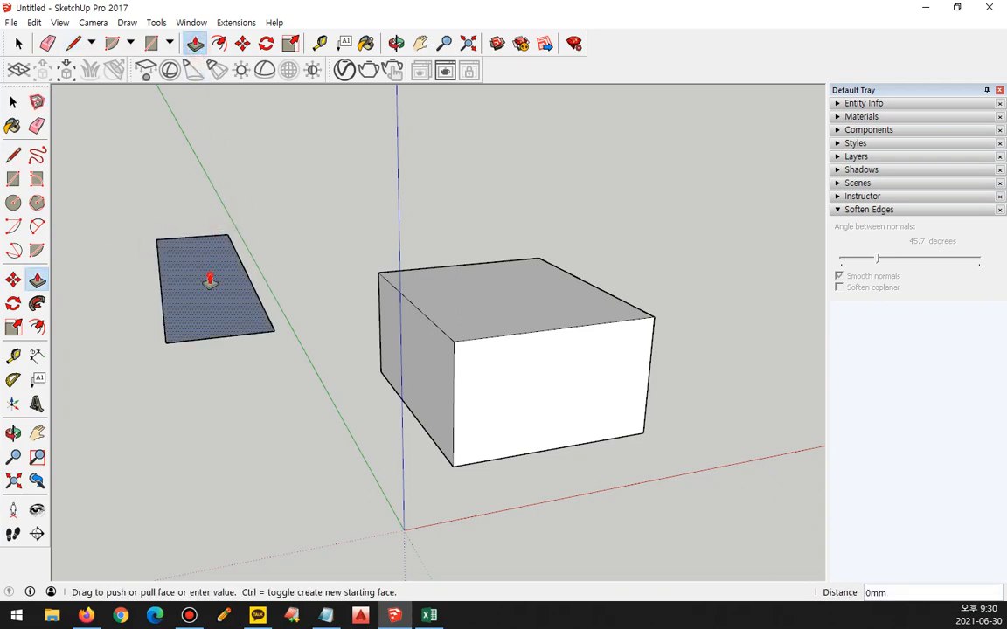
click(213, 213)
Step: Set the Circle tool to 24 sides and draw a freehand circle on the ground behind the two blocks
middle_drag(260, 275, 397, 391)
click(169, 43)
click(184, 99)
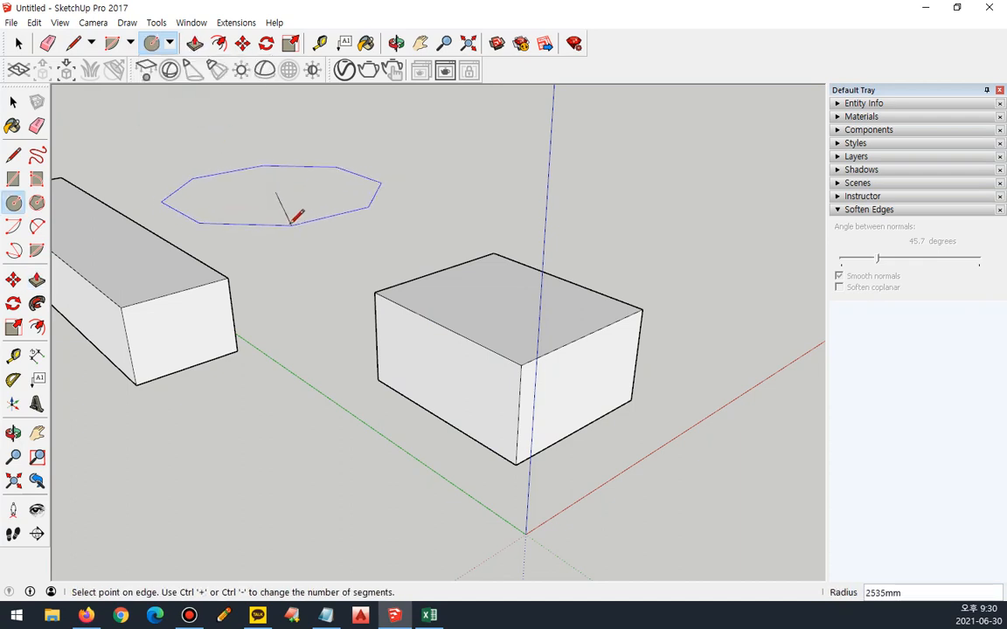
key(Escape)
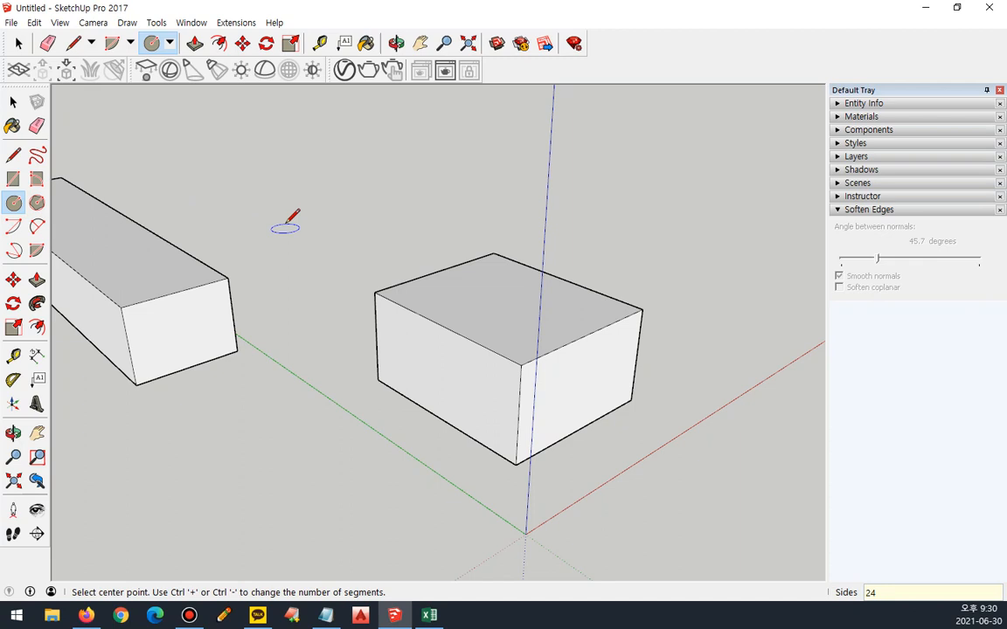
click(285, 223)
click(292, 235)
Step: Extrude the circle upward about 1762 mm with Push/Pull to form a cylinder
middle_drag(288, 243, 279, 250)
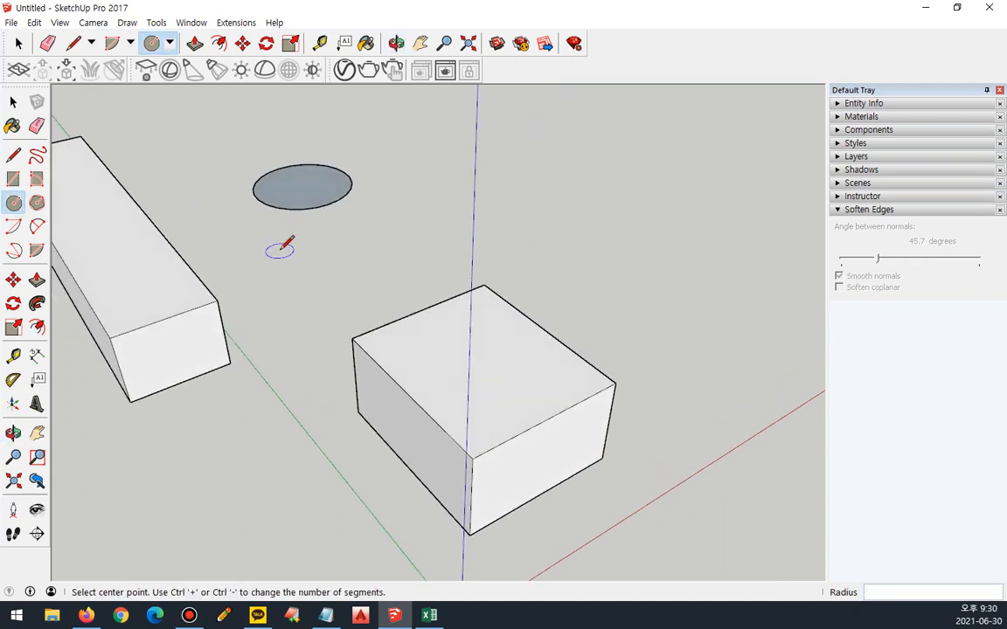
key(p)
drag(288, 197, 281, 122)
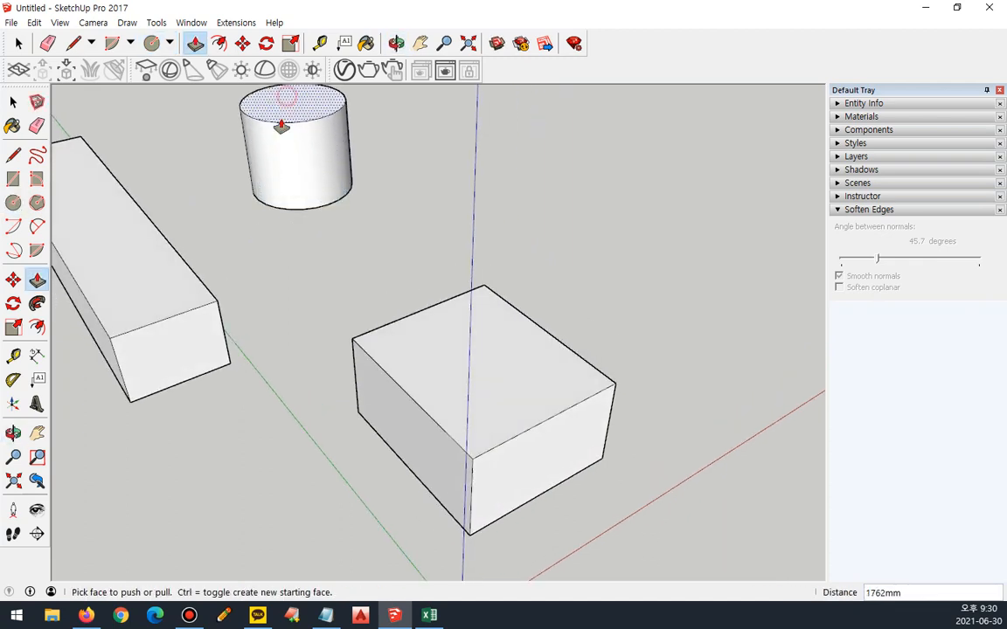
Step: Draw an eight-sided polygon with an inscribed radius of about 1344 mm beside the cylinder and extrude it upward about 1553 mm
middle_drag(299, 270, 289, 302)
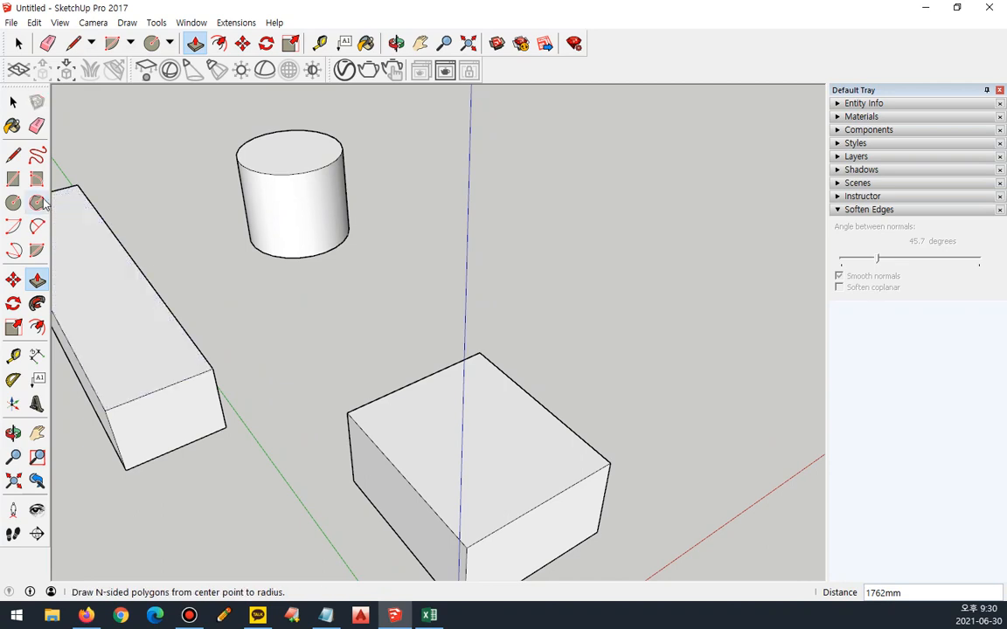
click(37, 203)
click(451, 231)
click(469, 264)
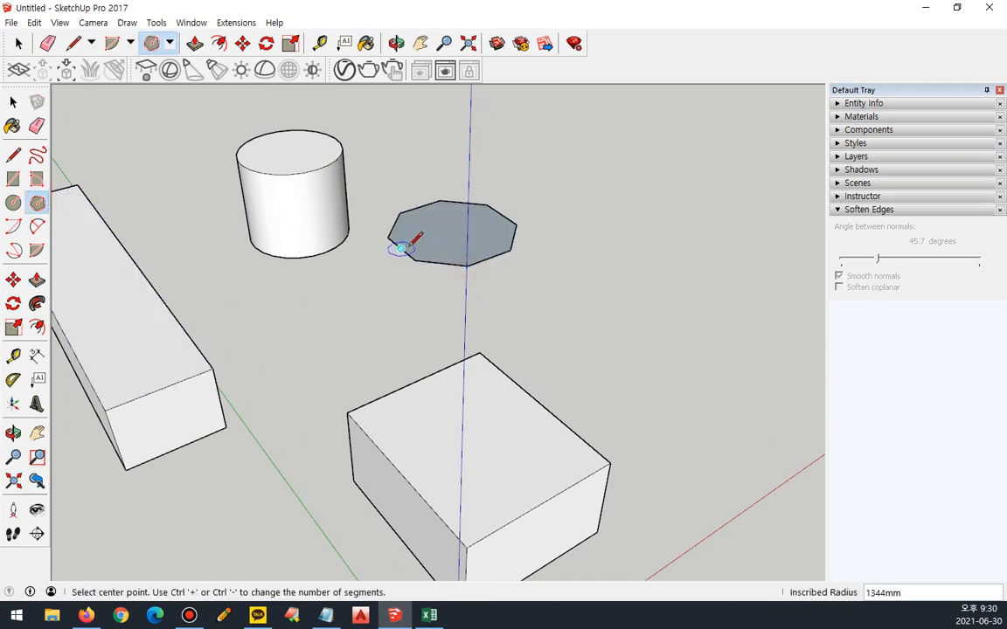
key(p)
drag(422, 225, 432, 147)
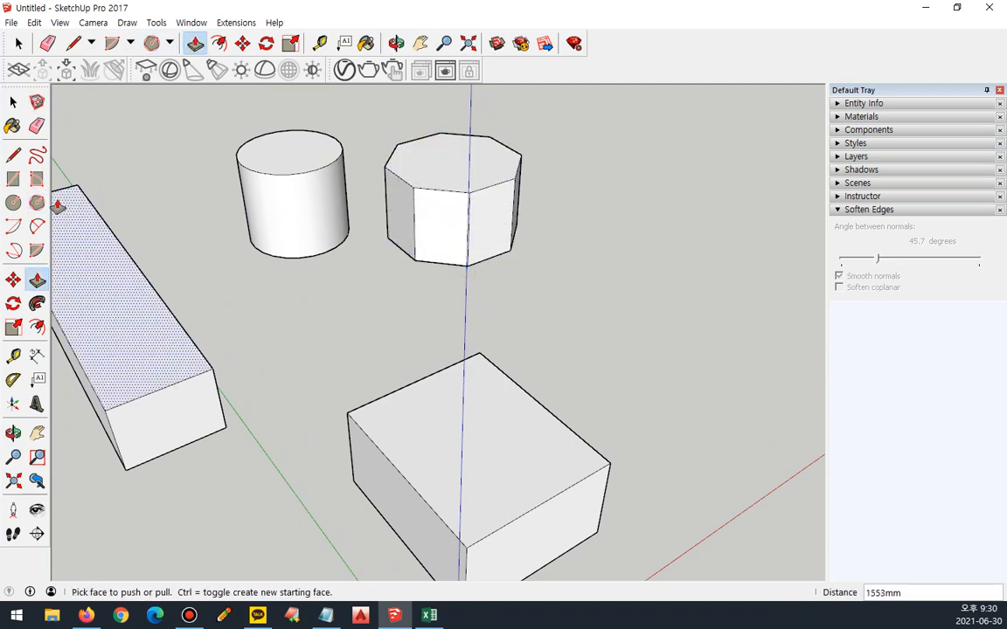
Step: Draw a pie sector of about 84 degrees beside the octagonal prism and extrude it upward with Push/Pull
click(37, 251)
click(595, 293)
click(662, 294)
click(597, 243)
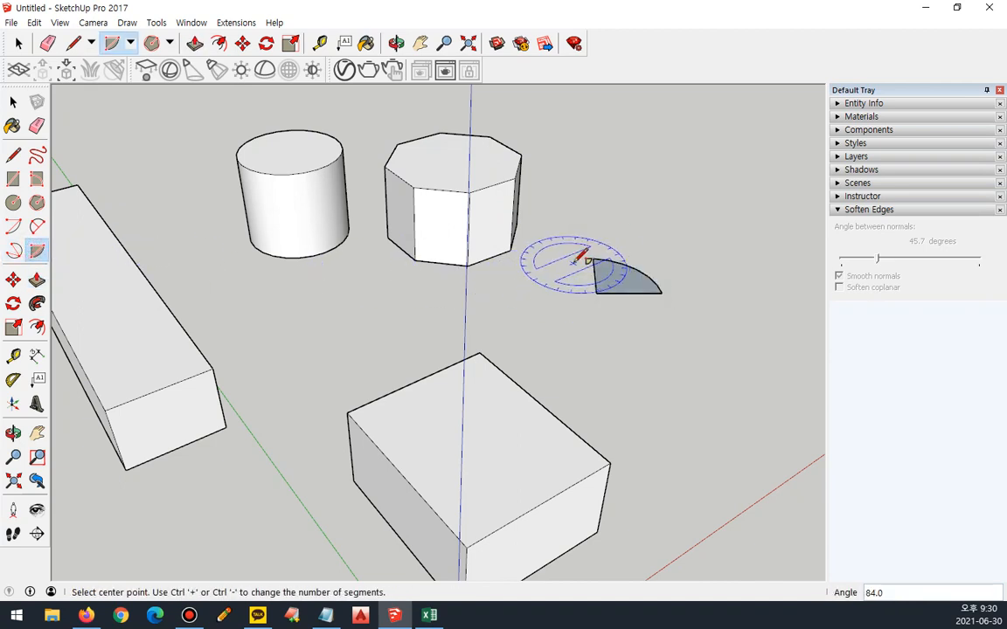
key(p)
drag(607, 284, 609, 194)
middle_drag(609, 195, 480, 333)
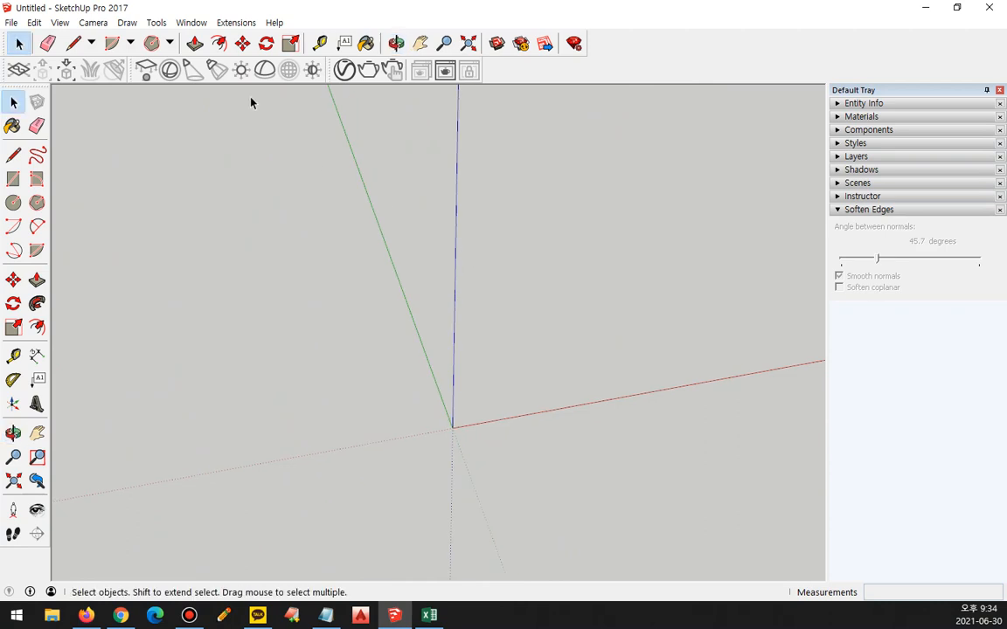
Step: Switch the camera to the Iso standard view, followed by the Top standard view
click(93, 23)
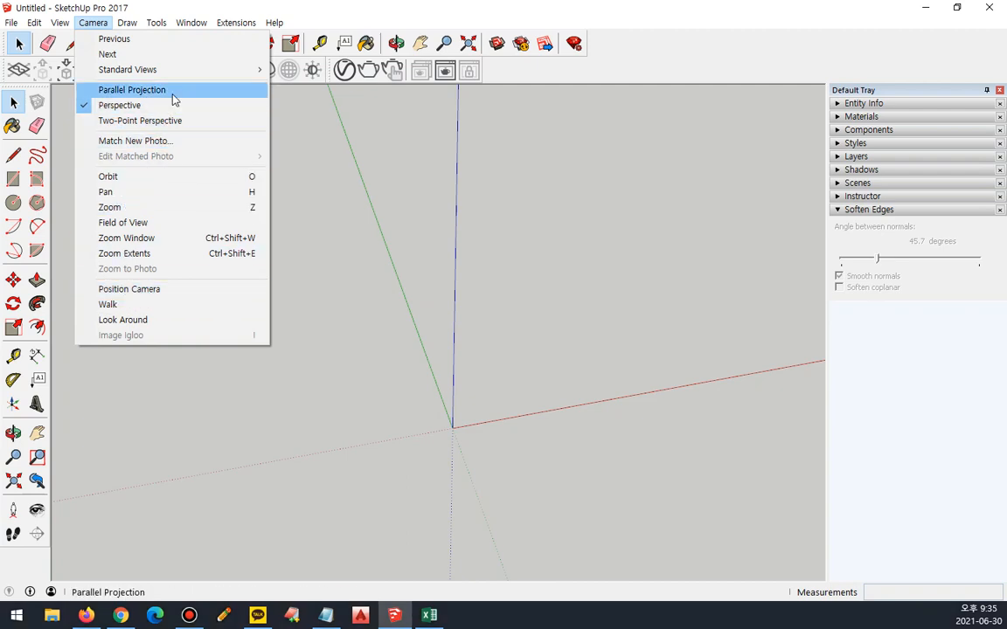
mouse_move(177, 75)
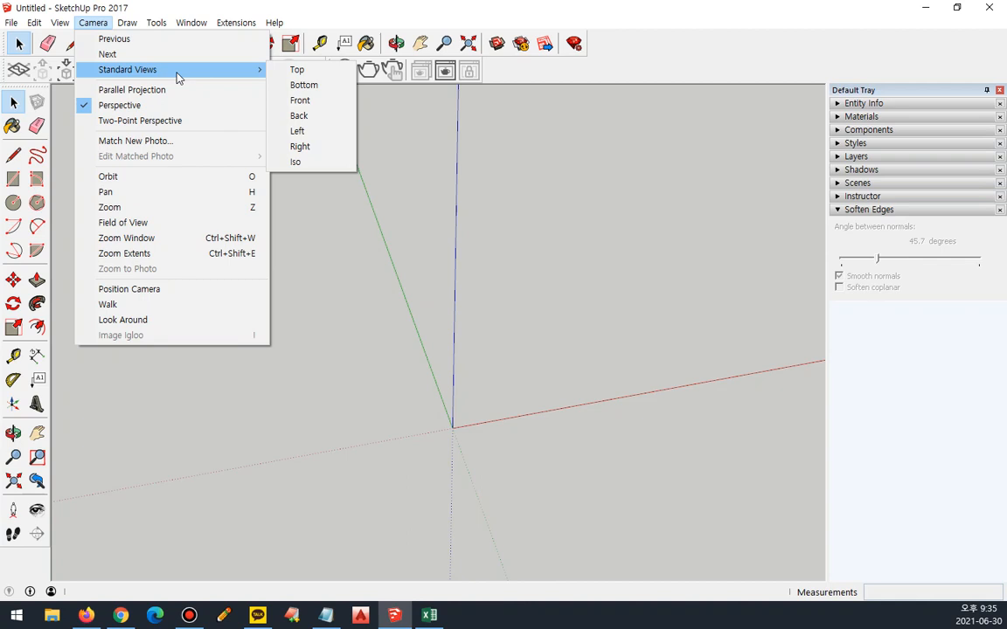
click(306, 161)
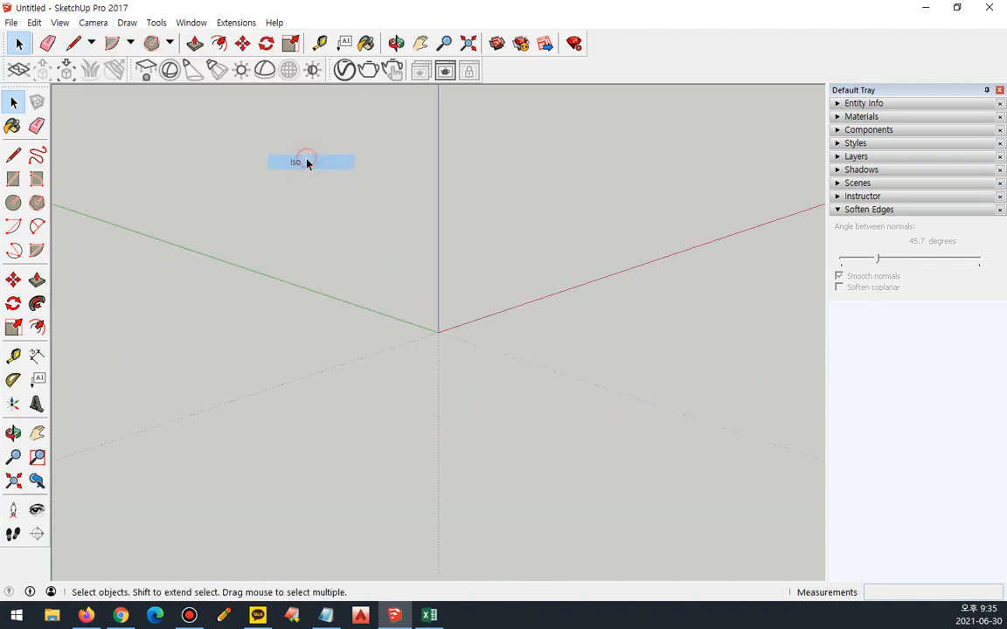
click(93, 23)
mouse_move(101, 70)
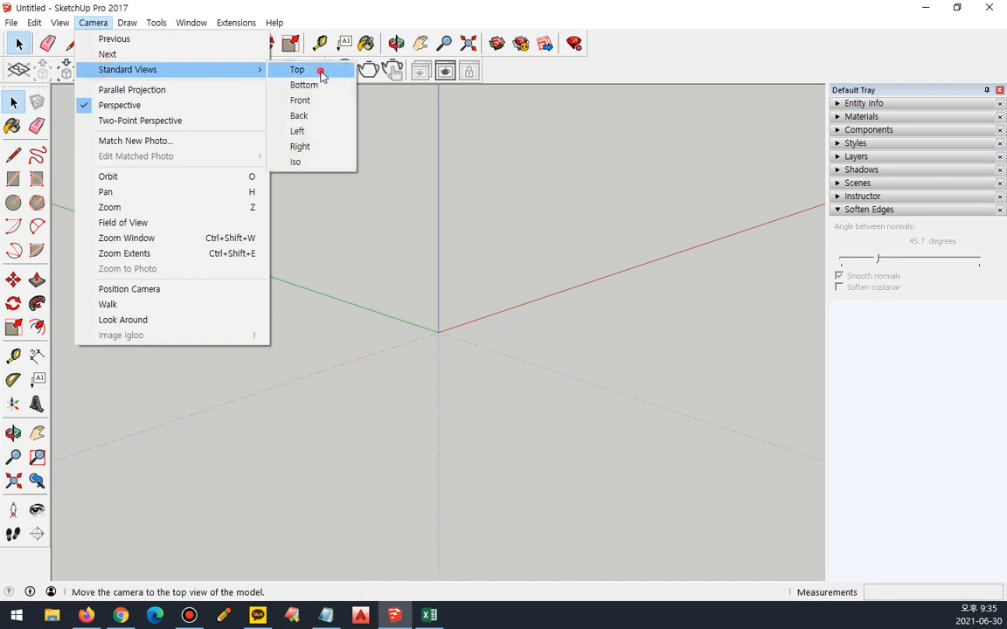
click(310, 72)
scroll(249, 281, down, 2)
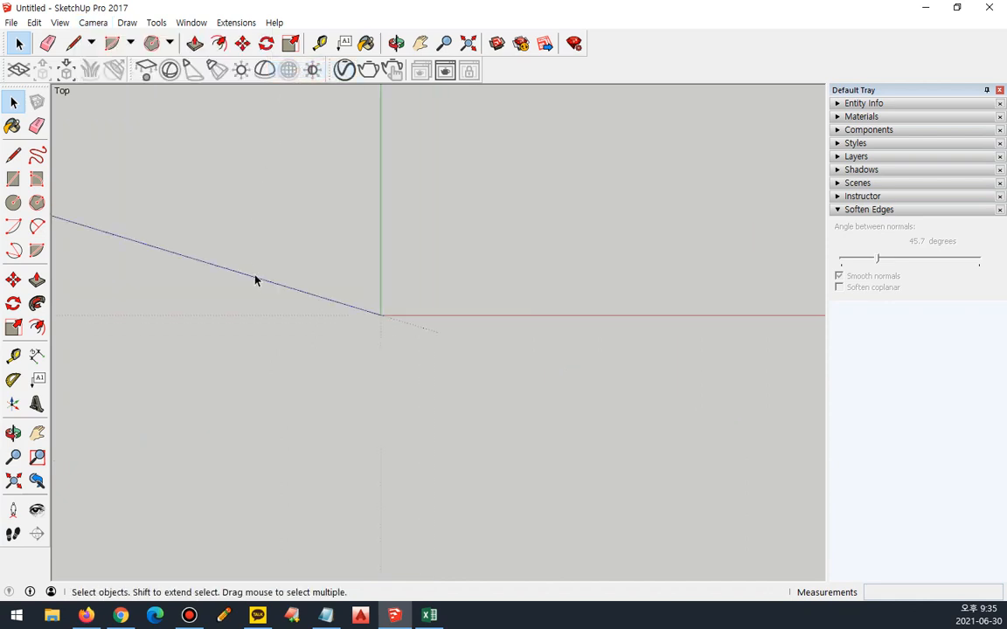
middle_drag(444, 255, 371, 333)
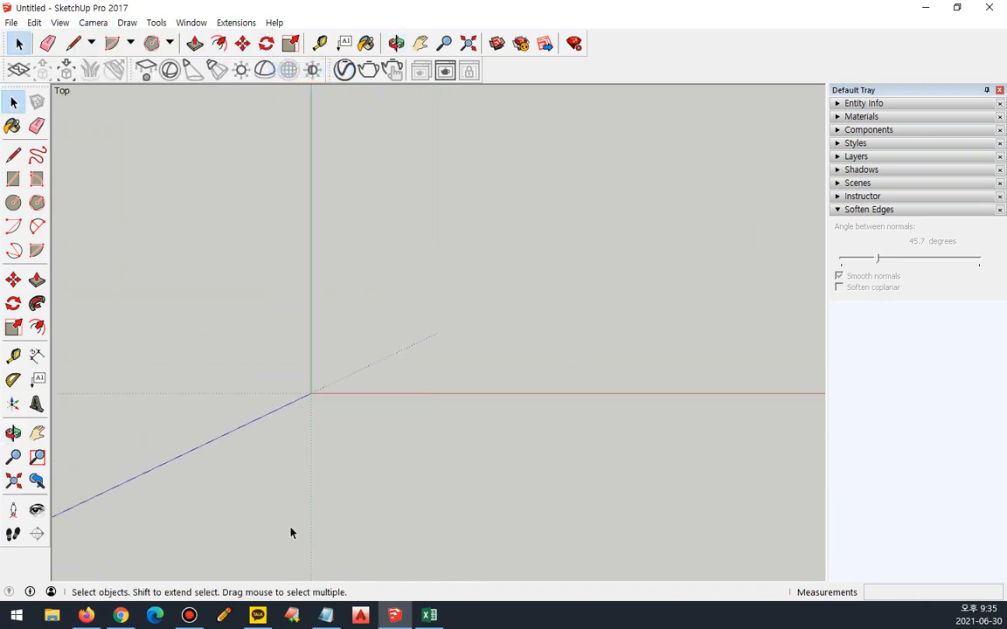
Step: Change the Top view's camera from perspective to Parallel Projection
click(93, 22)
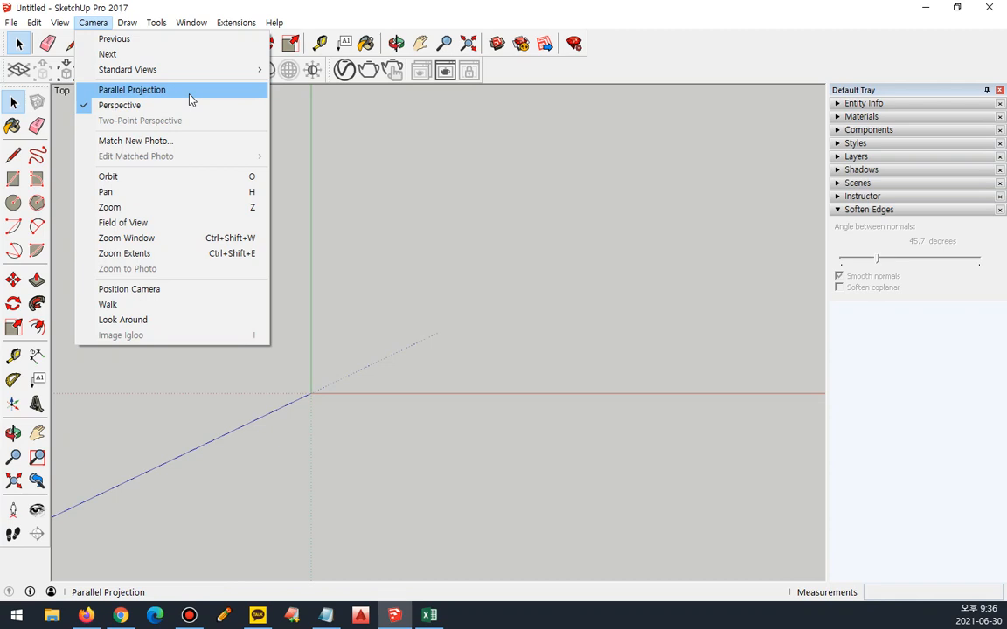
click(190, 94)
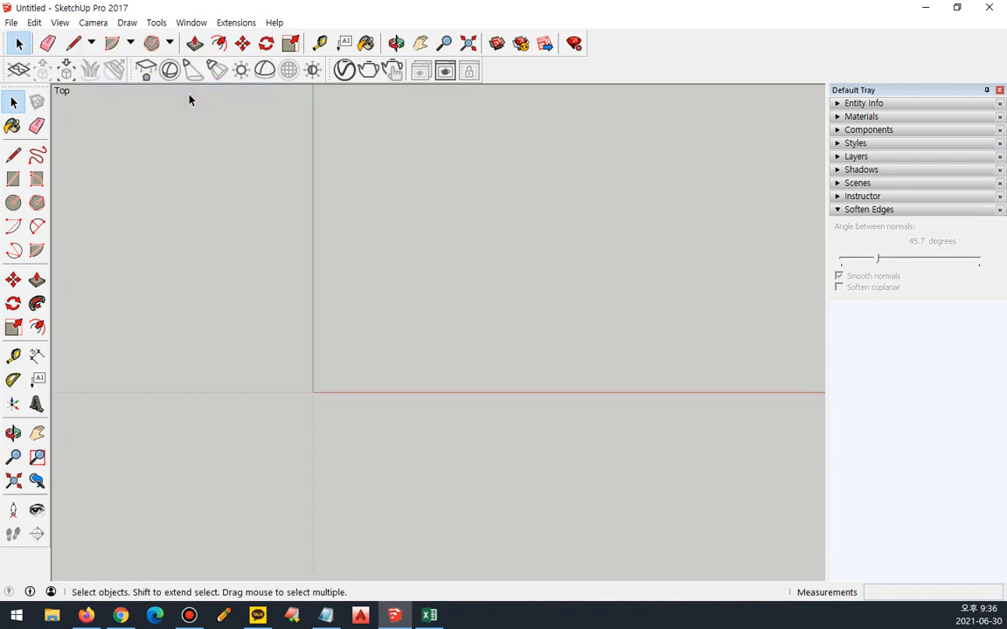
shift+middle_drag(388, 173, 198, 355)
click(91, 22)
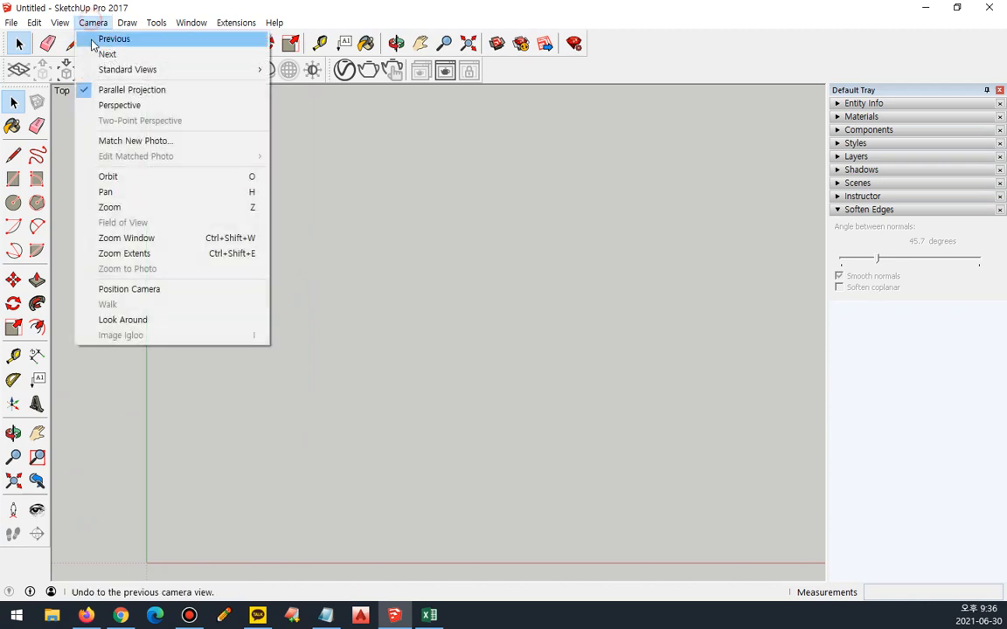
mouse_move(105, 70)
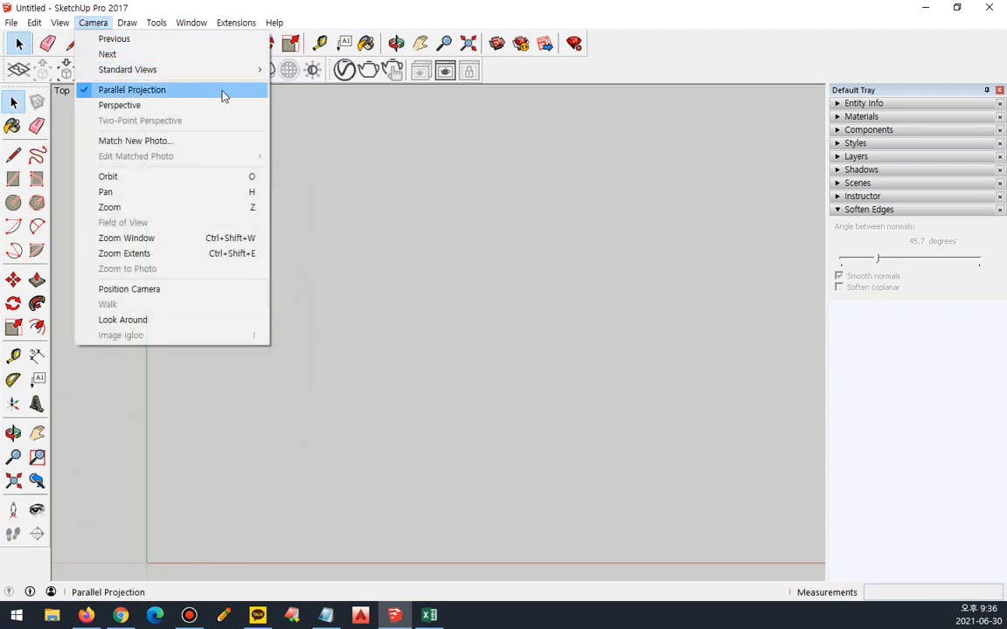
click(503, 268)
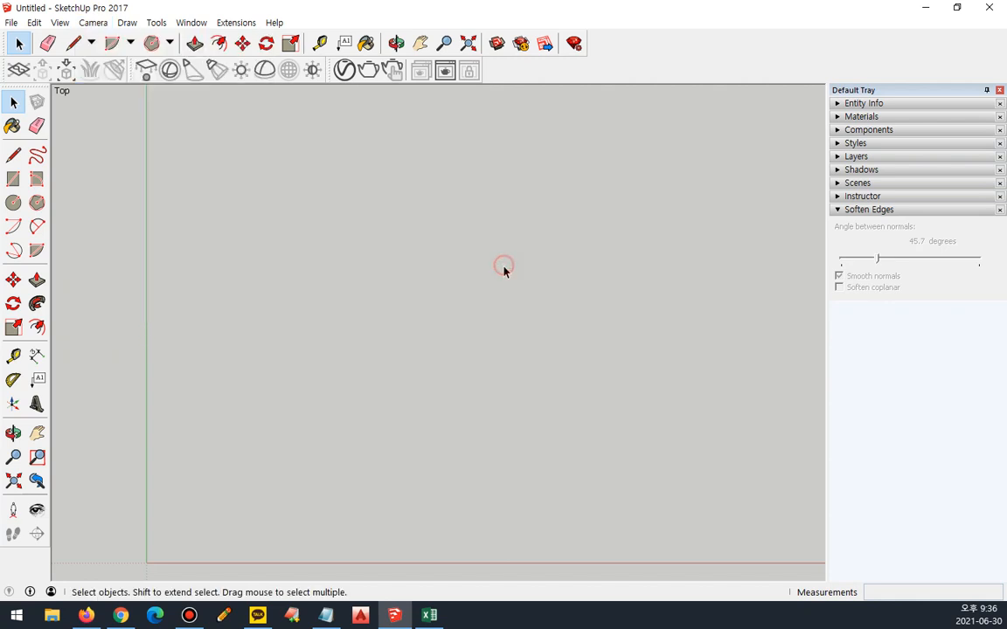
Step: Draw the outer turn of a rectangular spiral with connected lines: 60 mm right, 50 mm up, 60 mm left and 40 mm down
click(14, 154)
click(273, 409)
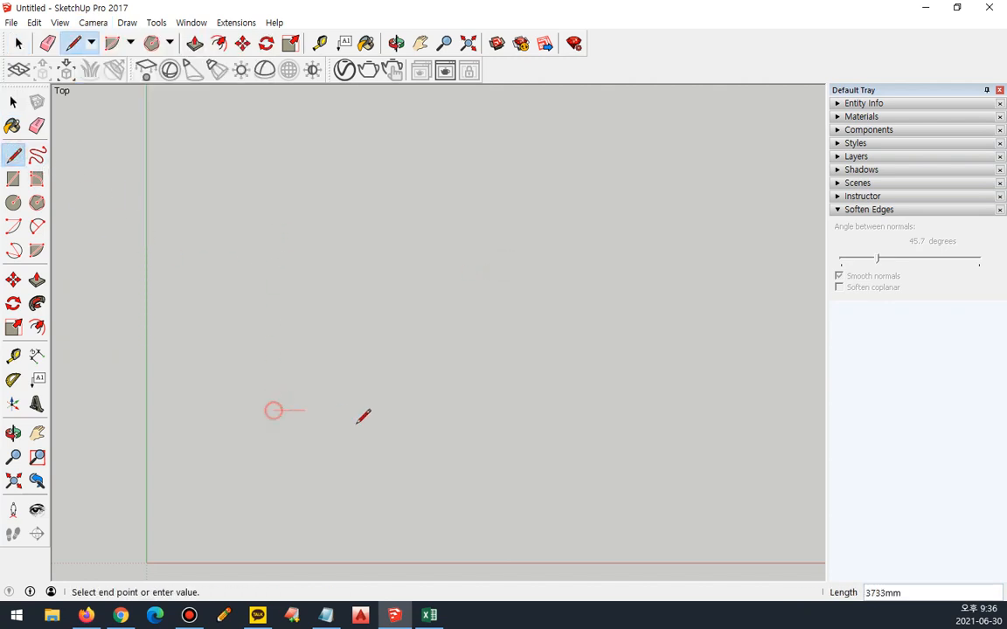
text(6)
key(Return)
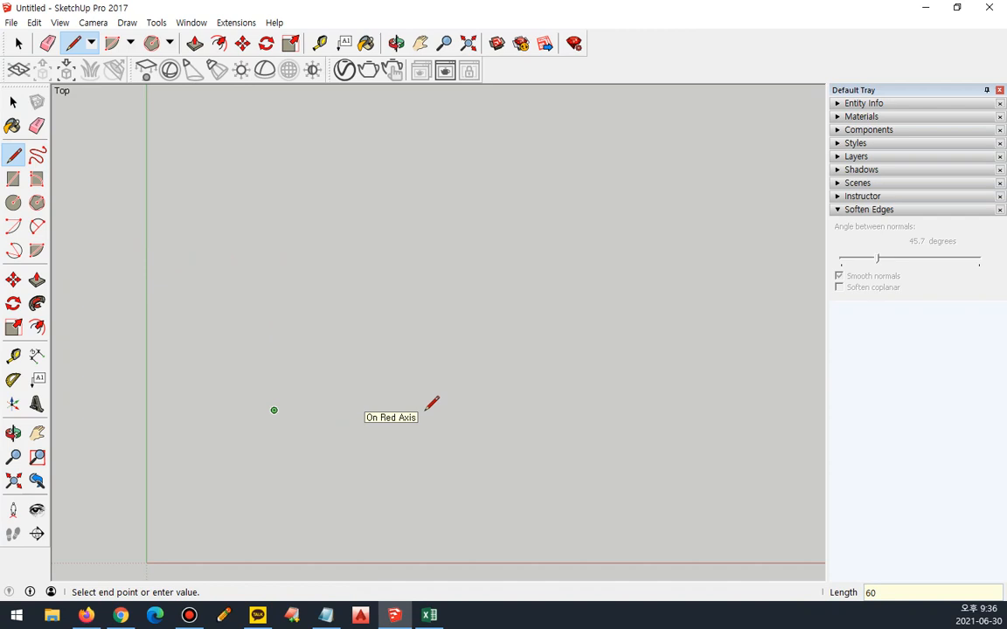
scroll(279, 395, up, 5)
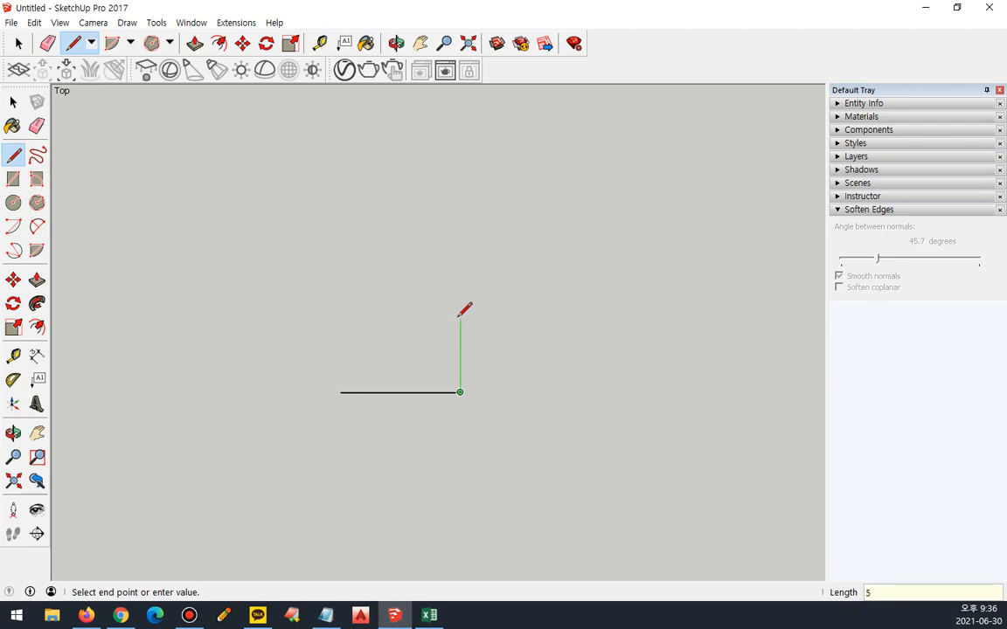
click(460, 293)
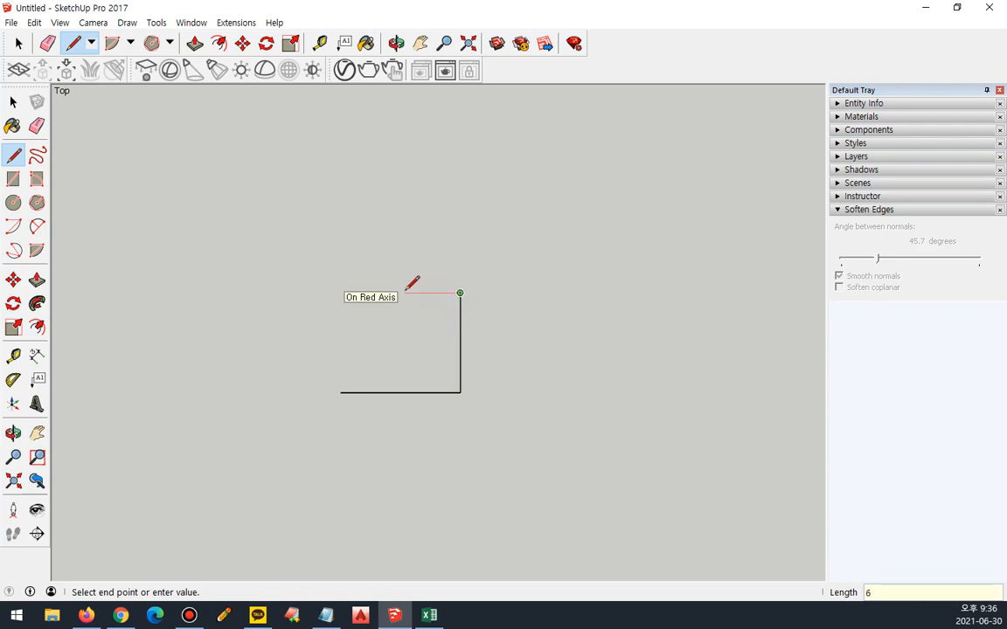
click(340, 293)
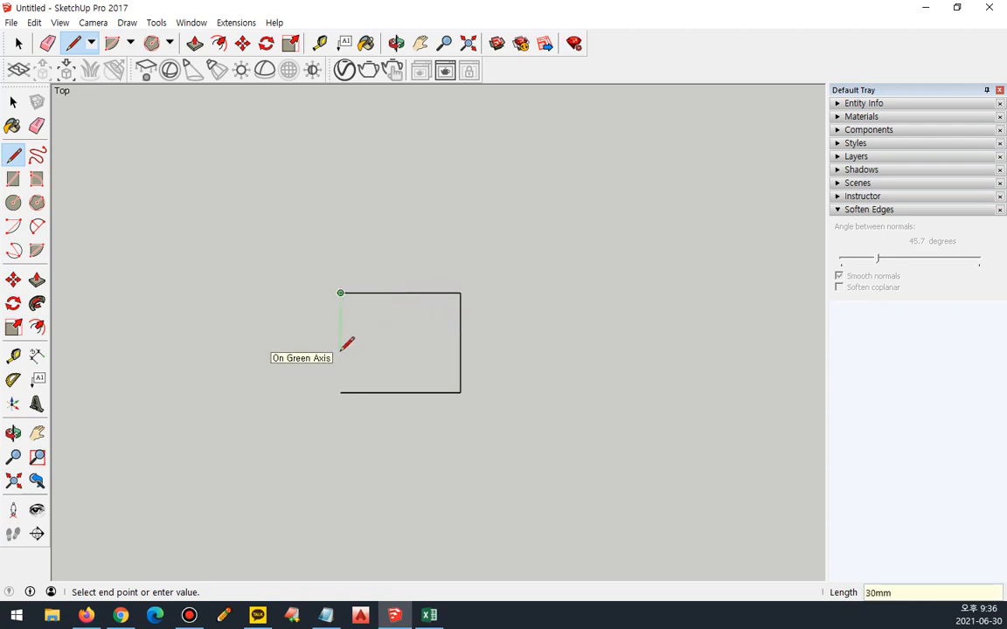
click(340, 393)
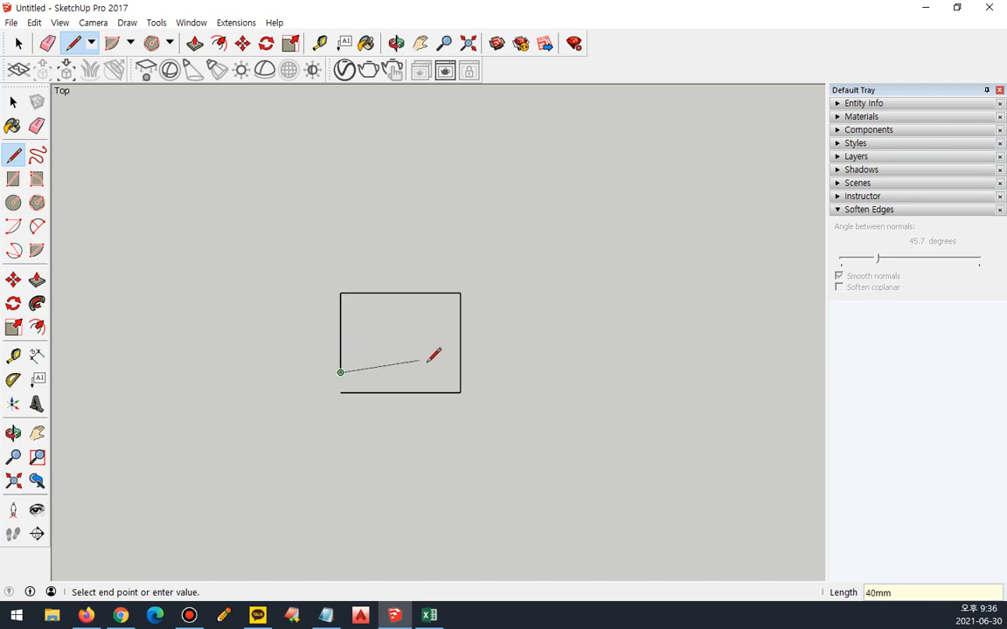
Step: Continue the spiral inward with lines 50 mm right, 30 mm up, 30 mm left and another 10 mm left
click(440, 373)
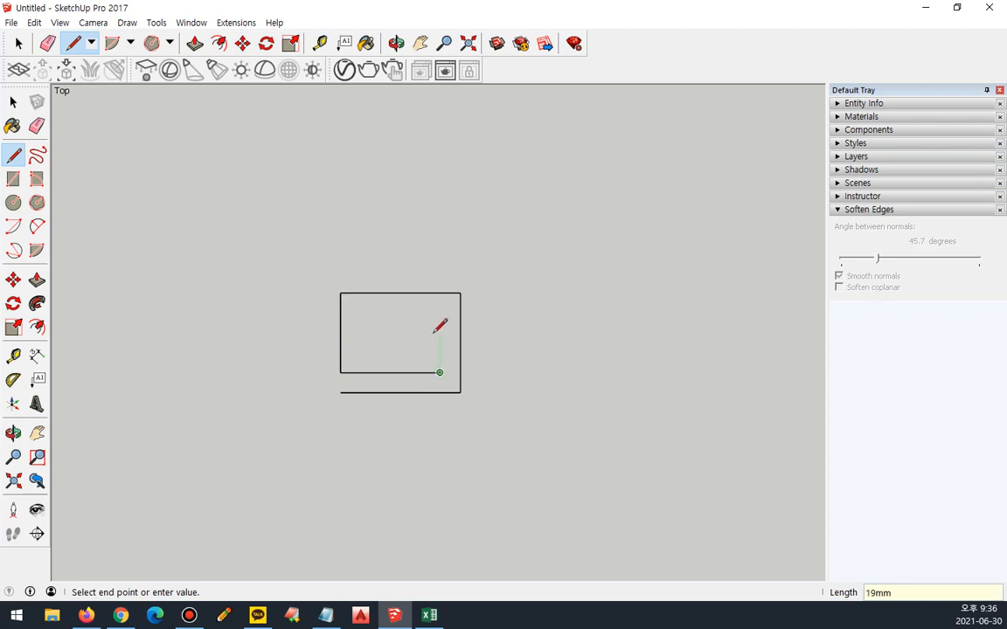
click(440, 313)
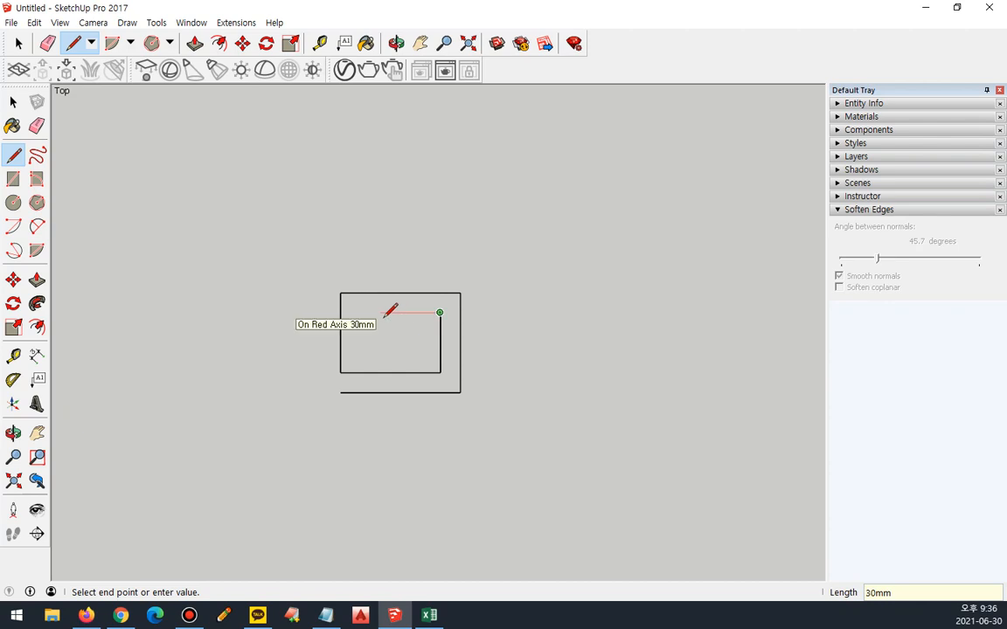
key(Return)
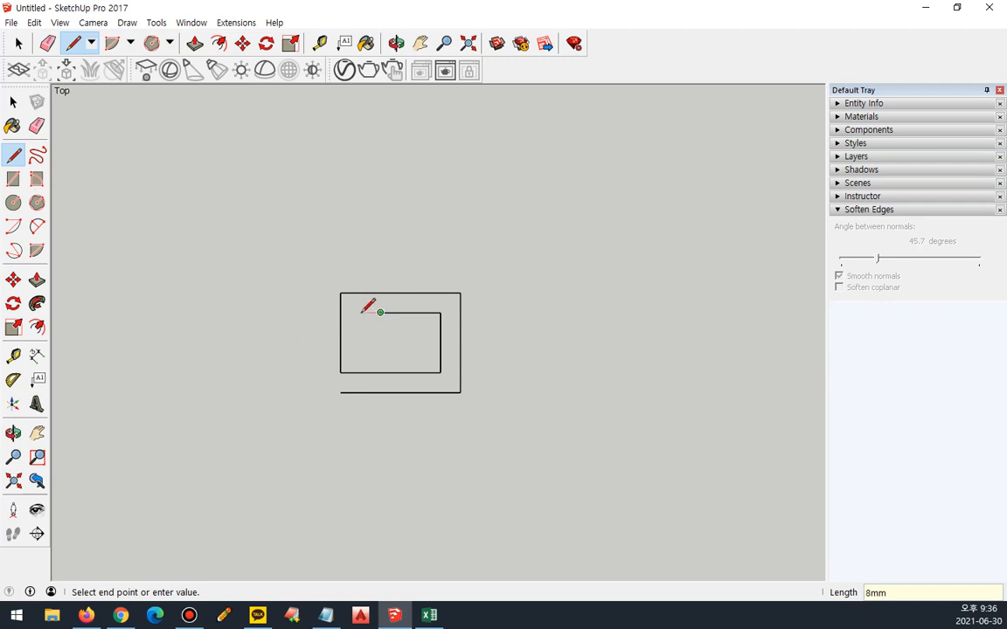
key(Return)
Step: Finish the spiral's centre with lines 20 mm down, 30 mm right, 10 mm up and 20 mm left, and end the line
text(20)
key(Return)
text(30)
key(Return)
text(10)
key(Return)
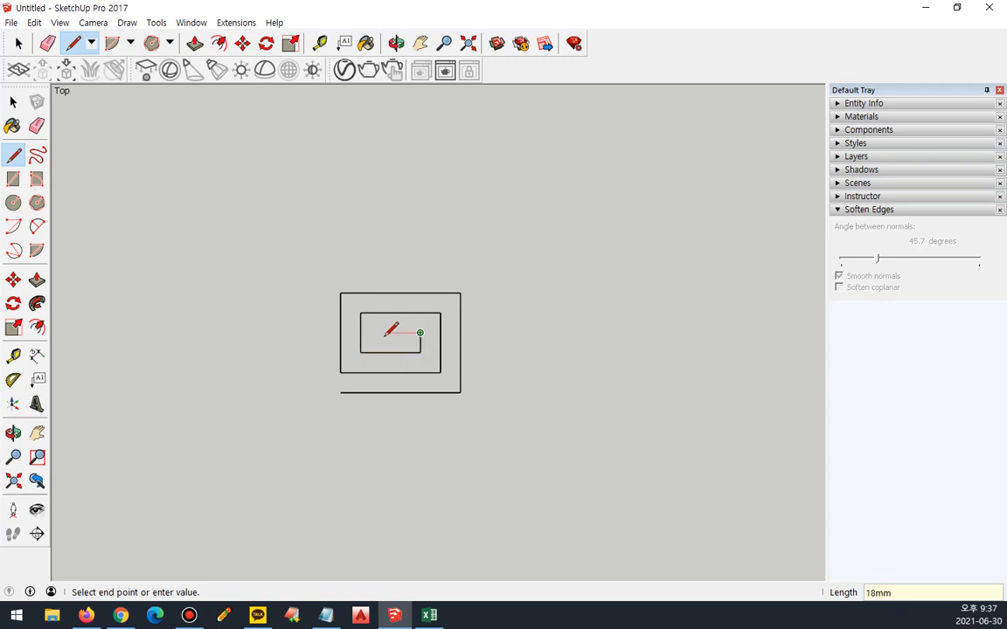
text(20)
key(Return)
key(space)
drag(210, 214, 649, 553)
click(530, 499)
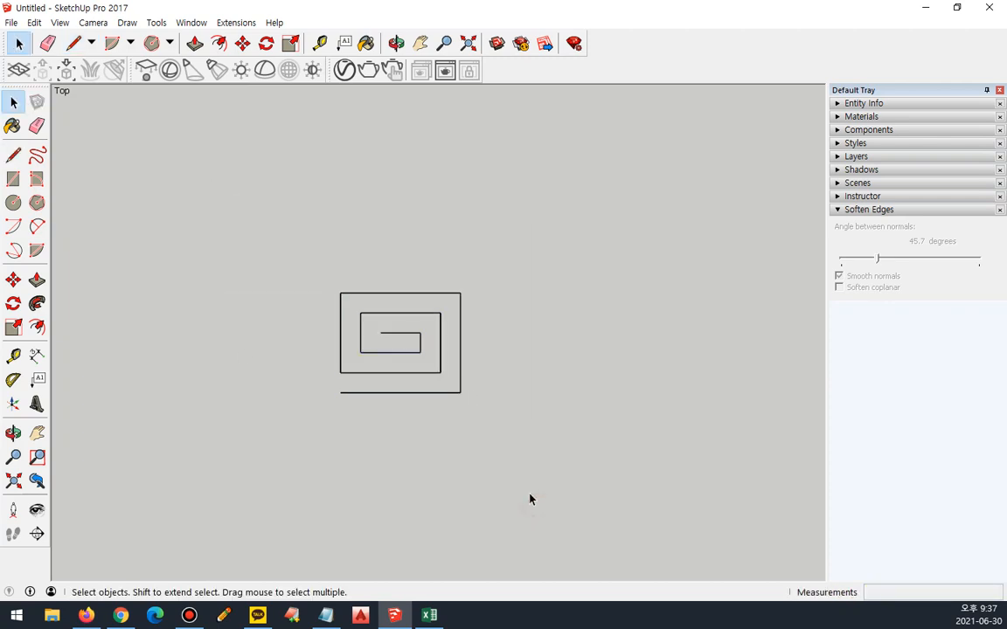
Step: Start a C-shaped outline beside the spiral with lines 50 mm left, 40 mm down, 50 mm right, 10 mm up and 40 mm left
mouse_move(578, 437)
shift+middle_down()
mouse_move(479, 432)
mouse_move(405, 443)
shift+middle_up()
key(l)
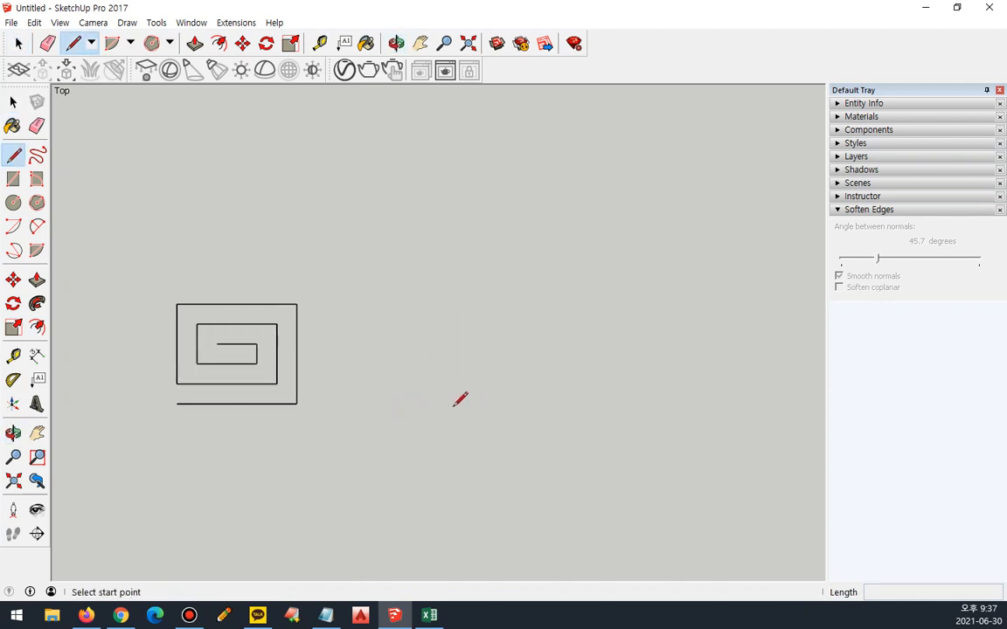
click(497, 295)
click(397, 295)
text(40)
key(Return)
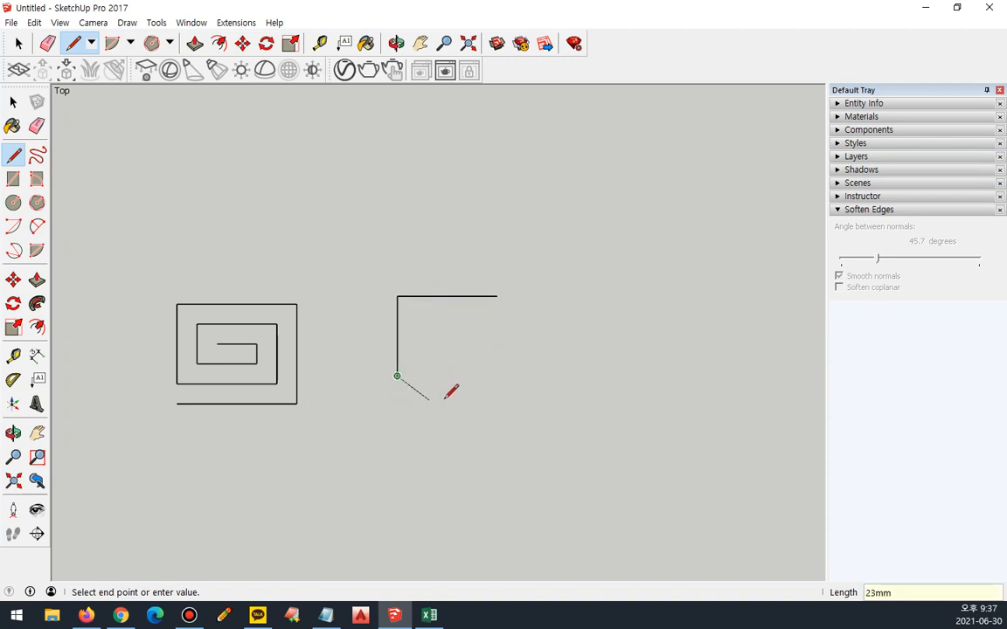
key(Return)
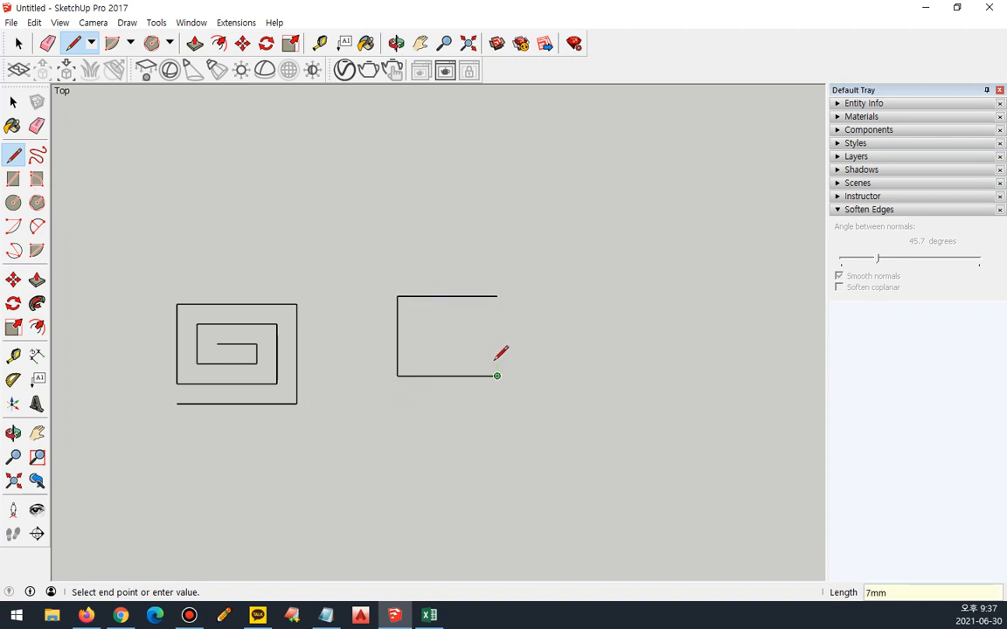
text(40)
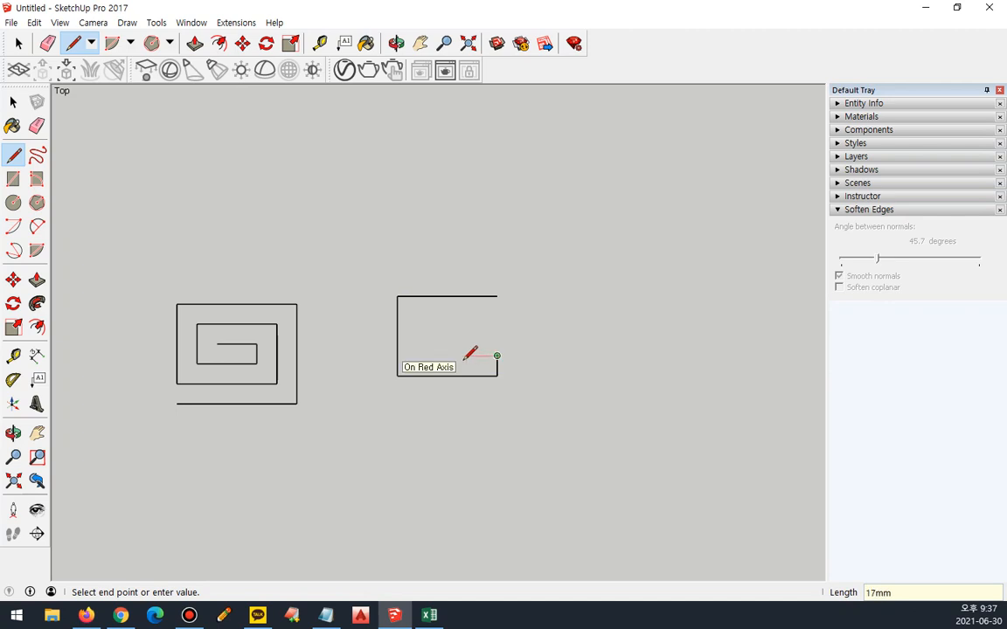
key(Return)
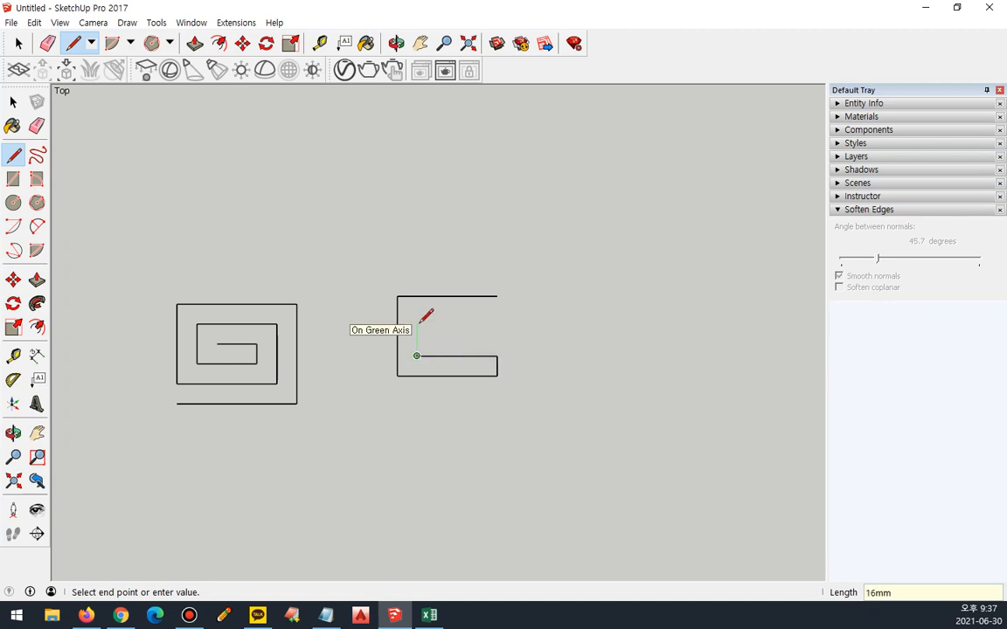
text(30)
key(Return)
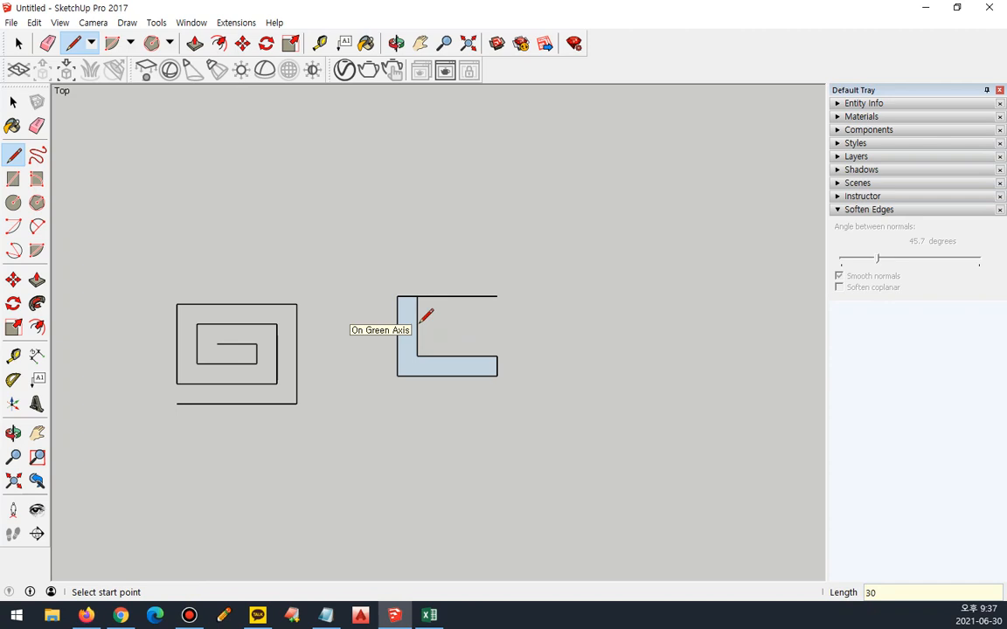
key(ctrl+z)
Step: Complete the C-shaped outline from its inner lower corner: 20 mm up, 30 mm plus 10 mm right, and close it at the start point
click(417, 356)
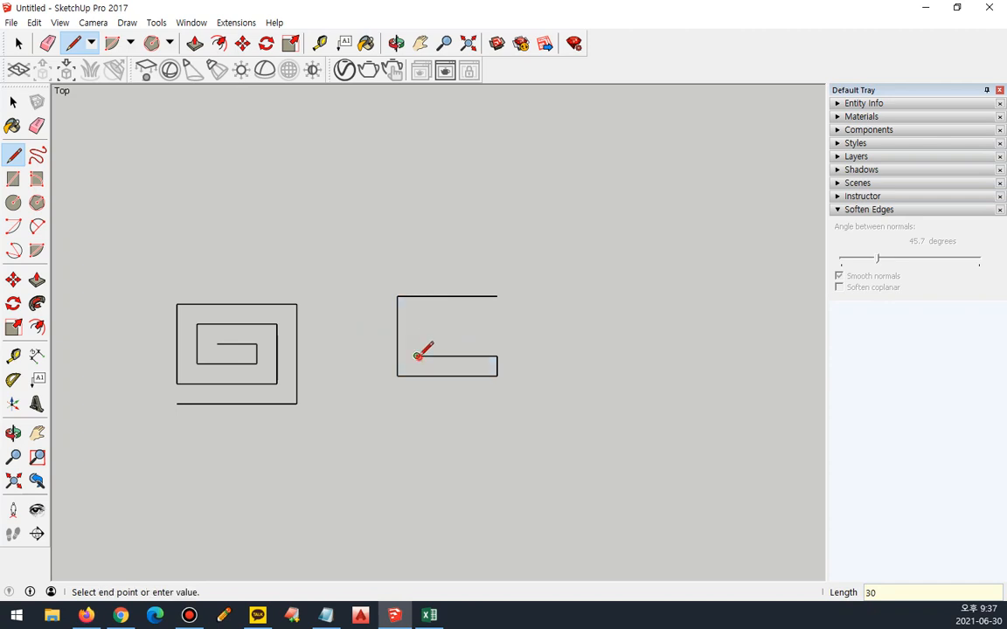
text(20)
key(Return)
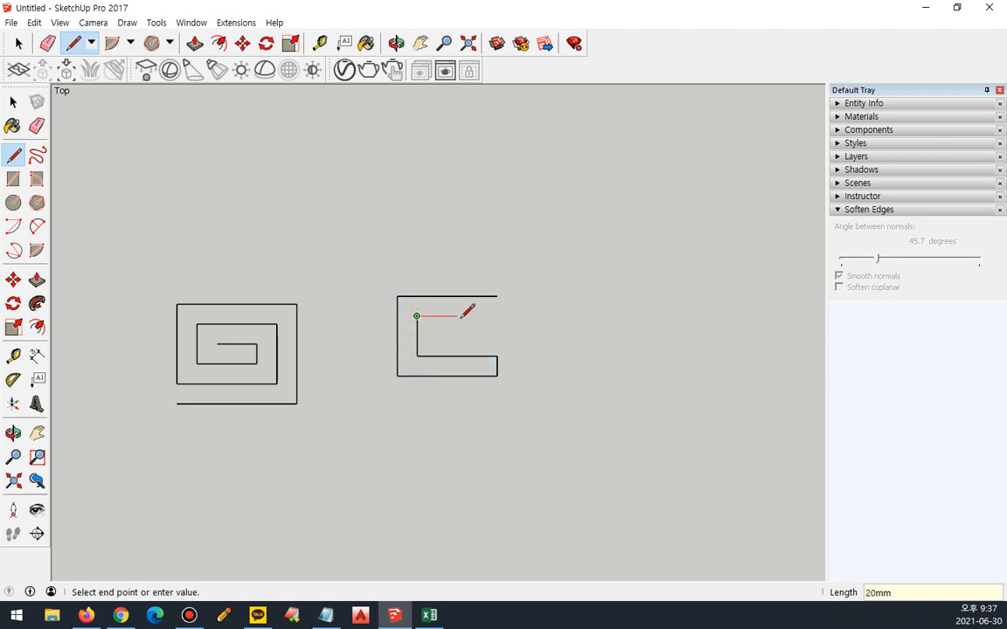
text(30)
key(Return)
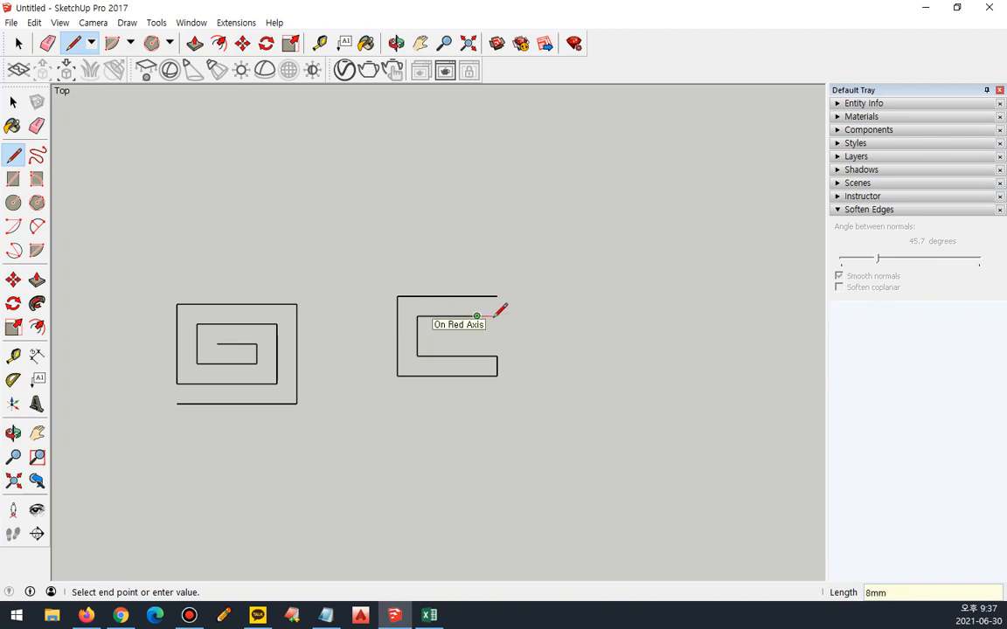
text(10)
key(Return)
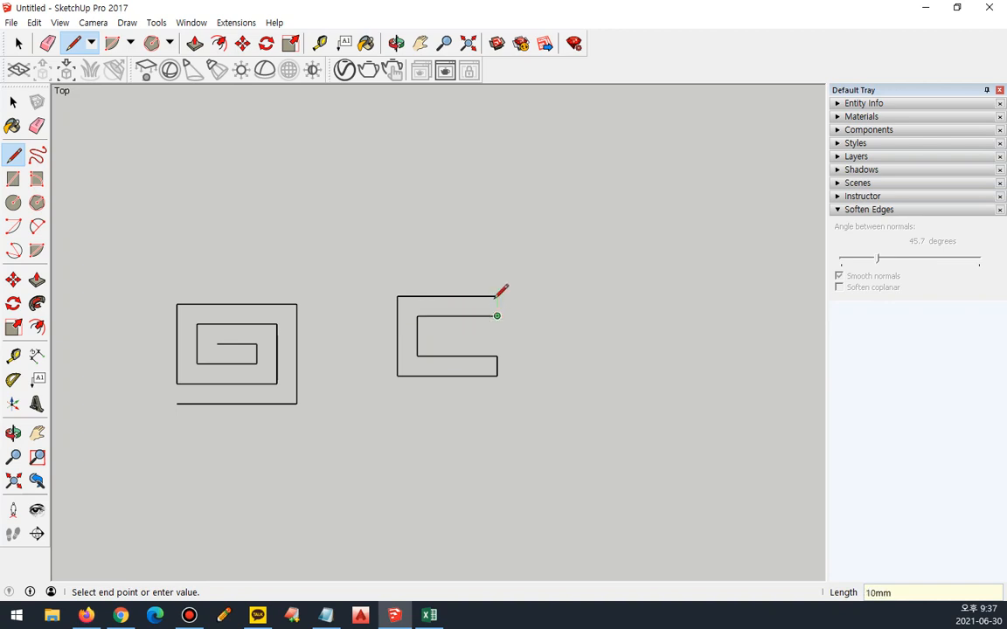
click(497, 297)
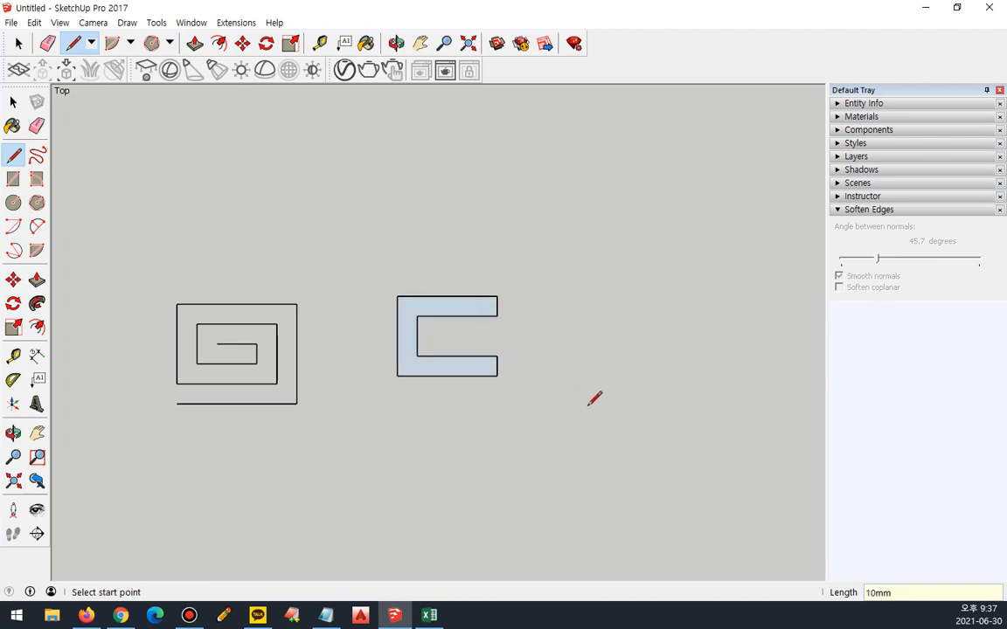